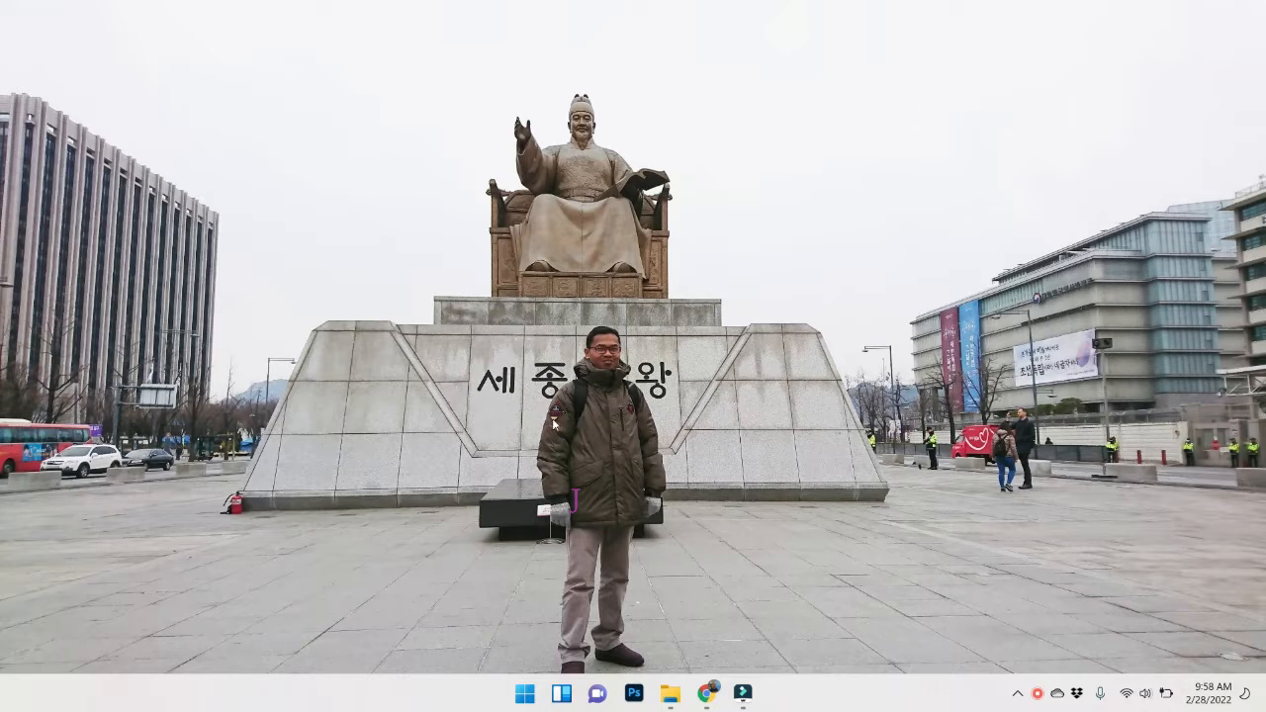
Bring up Chrome and switch to the UwAmp home page tab at uwamp.com/en.
click(710, 698)
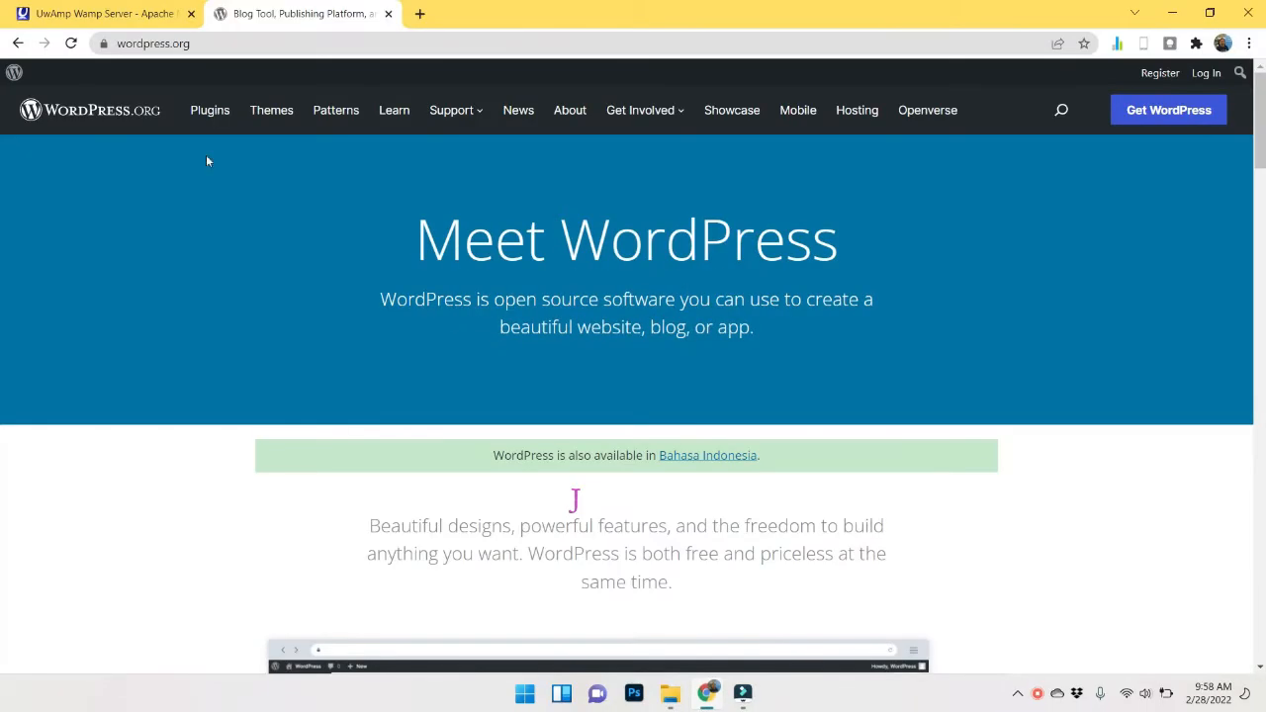
click(90, 10)
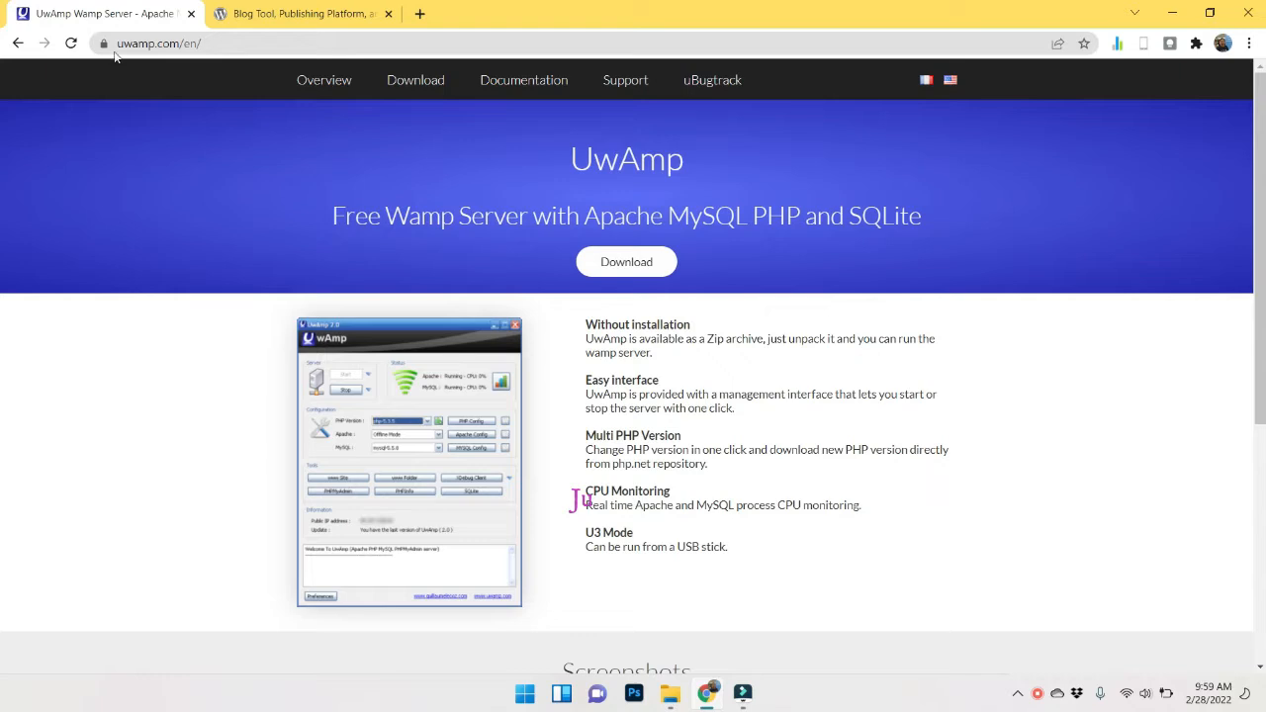
Browse UwAmp's download page to the older versions list (UwAmp_3.0.2), then open the WEB archives folder.
drag(109, 44, 183, 42)
click(435, 80)
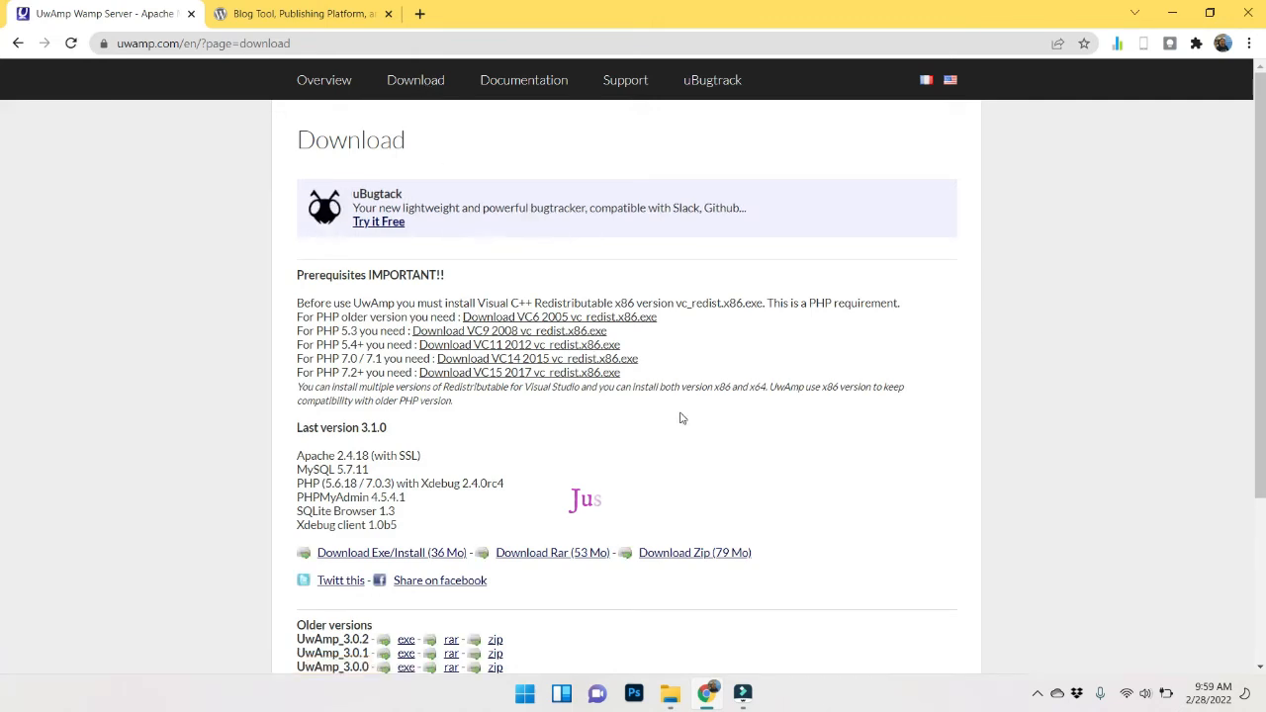
scroll(676, 416, down, 5)
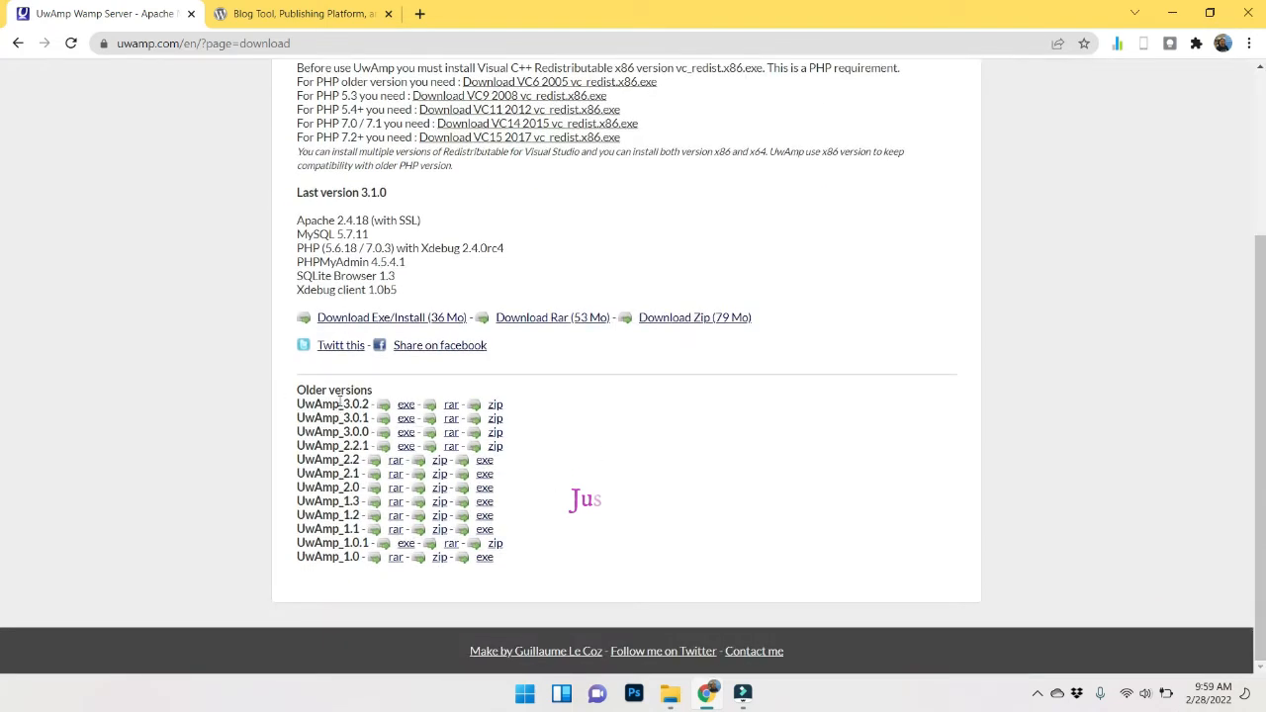
drag(297, 404, 373, 405)
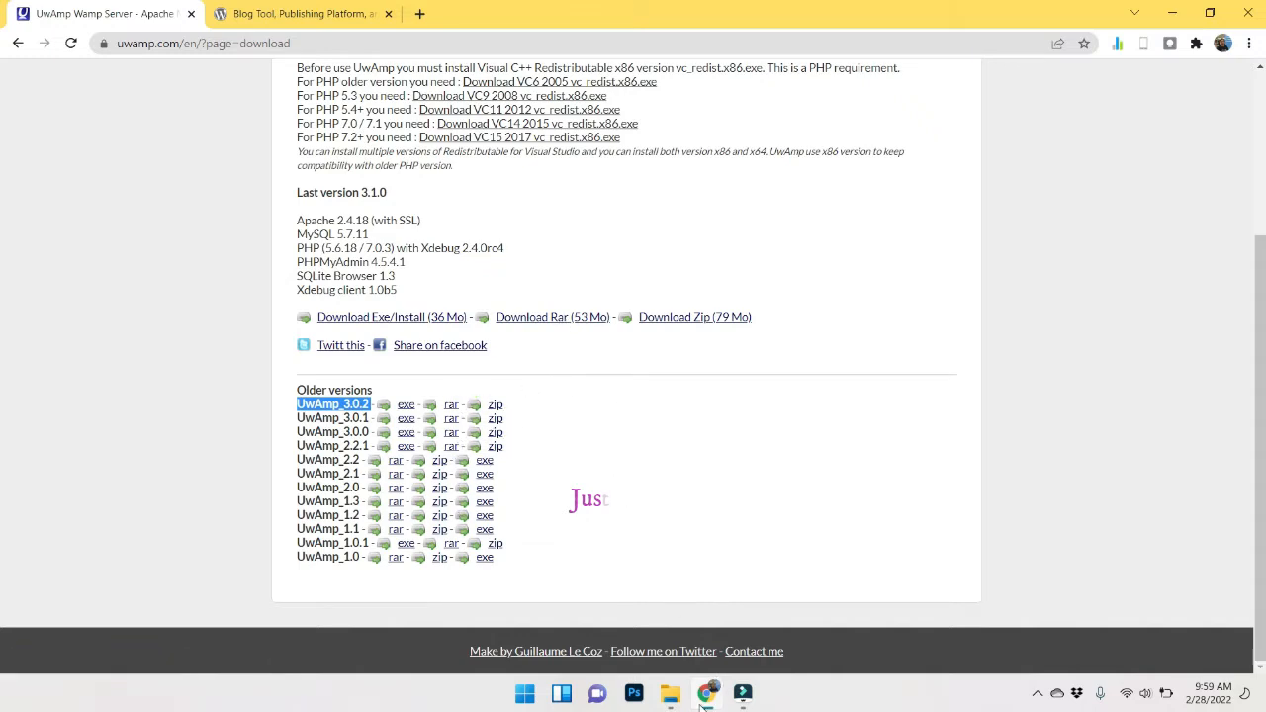
click(670, 695)
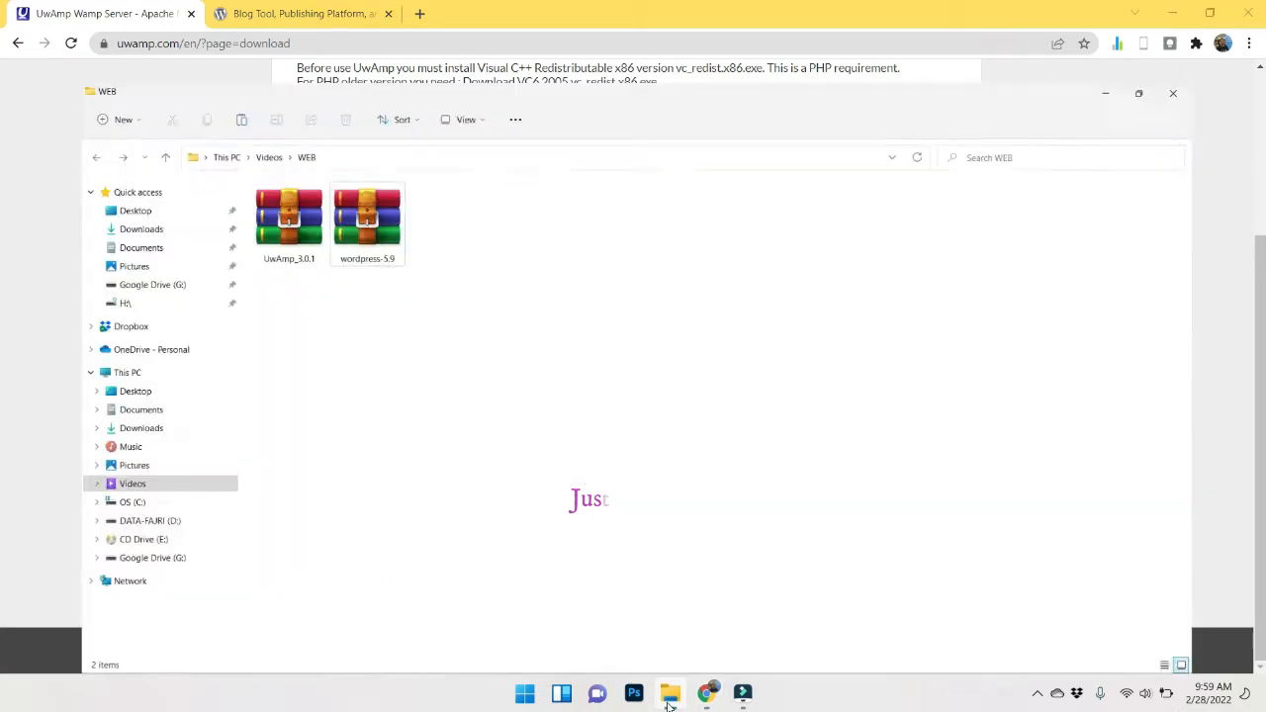
Extract the UwAmp_3.0.1 archive into a UwAmp_3.0.1 folder using Extract to "UwAmp_3.0.1\".
click(231, 181)
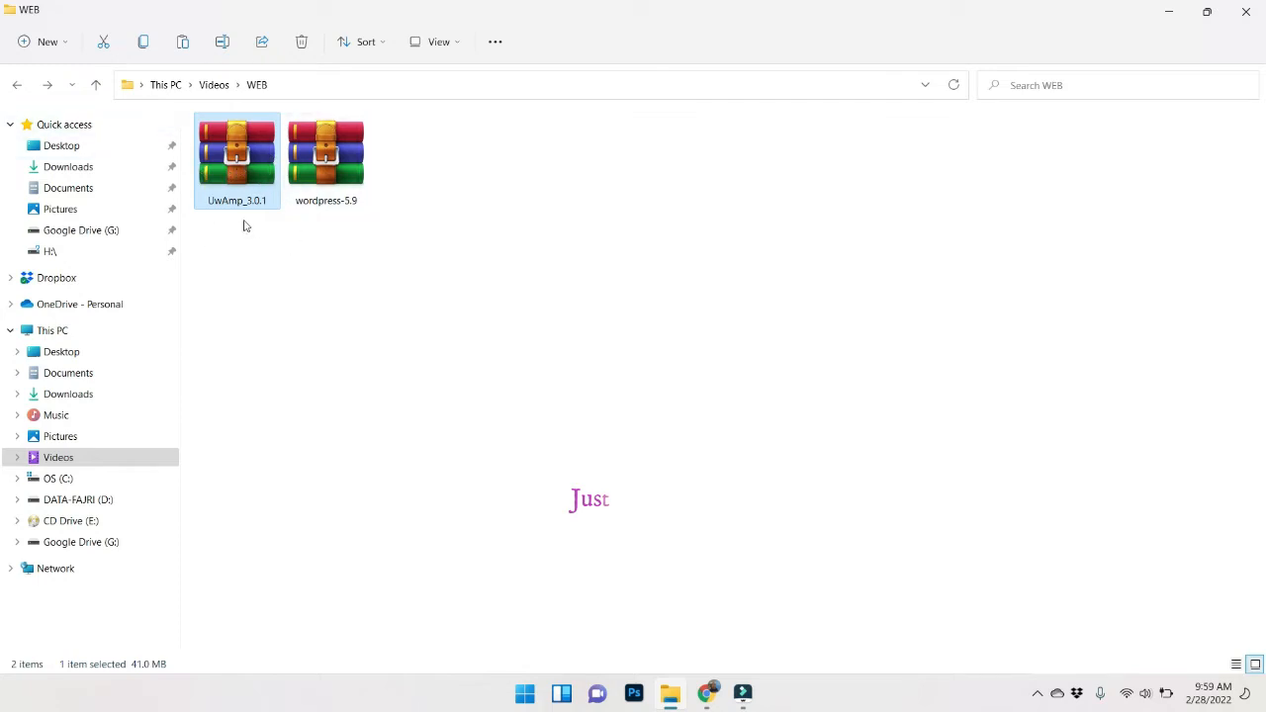
right_click(227, 157)
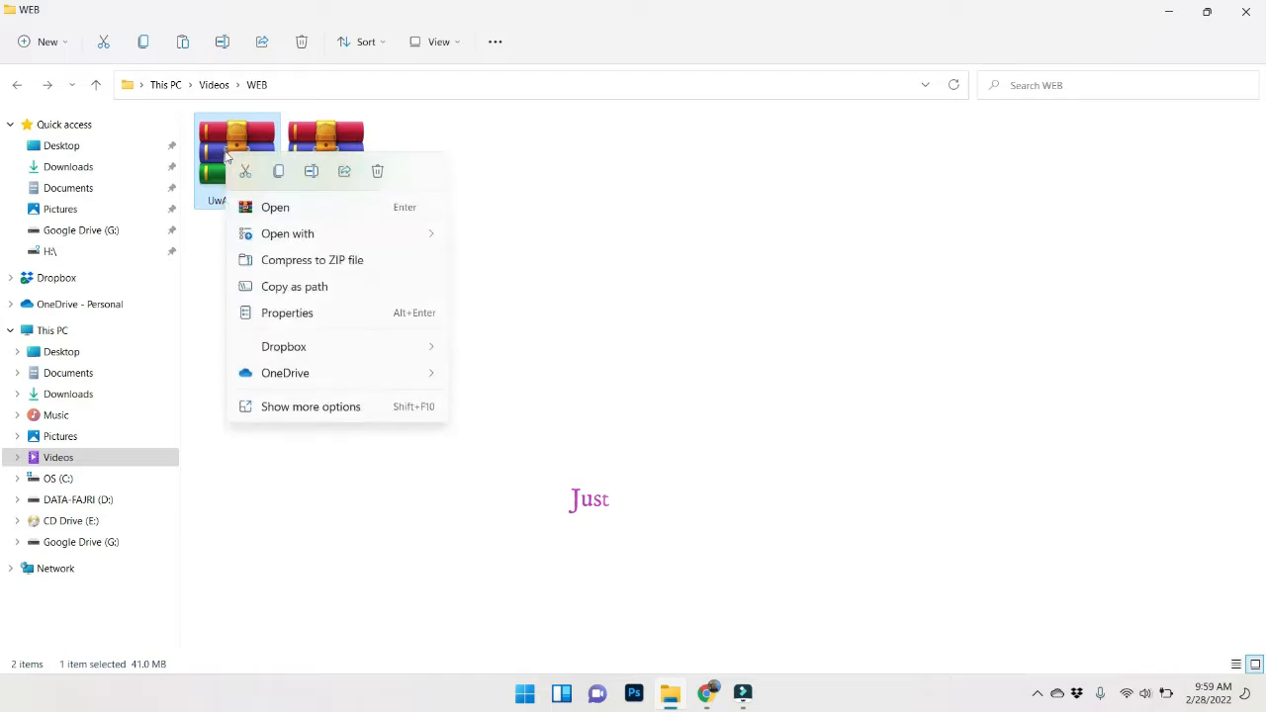
click(740, 415)
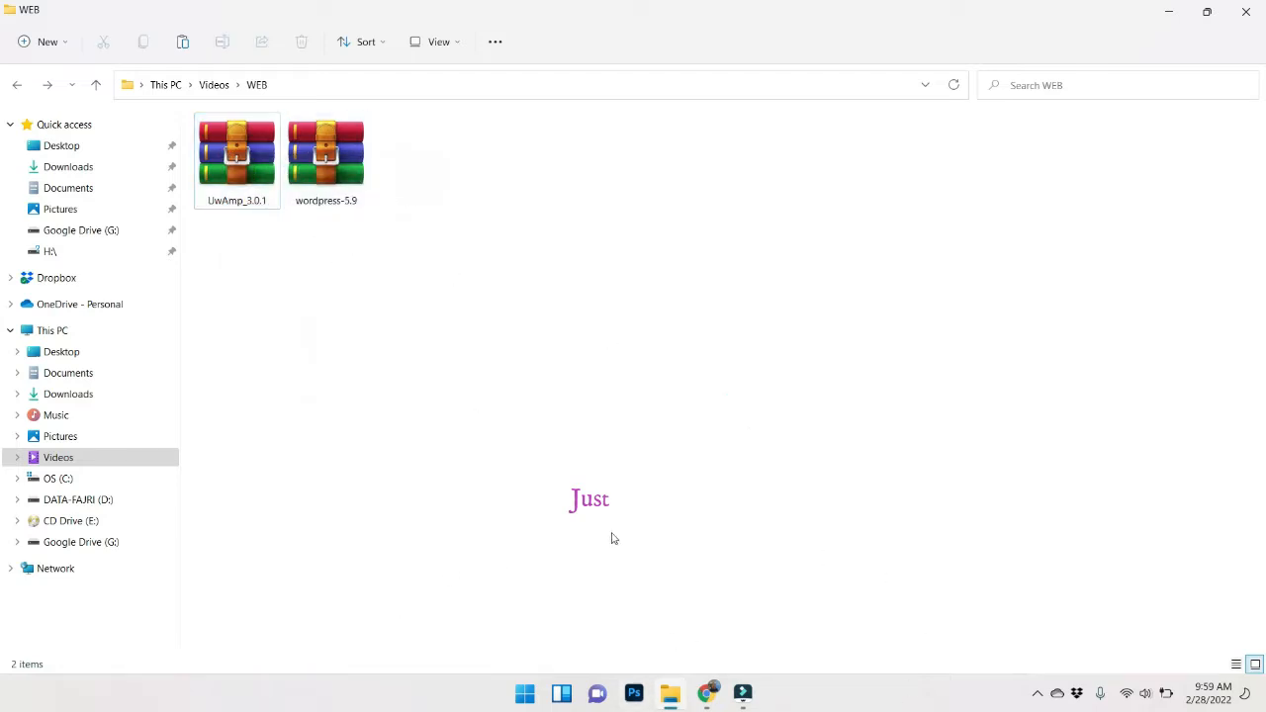
right_click(251, 167)
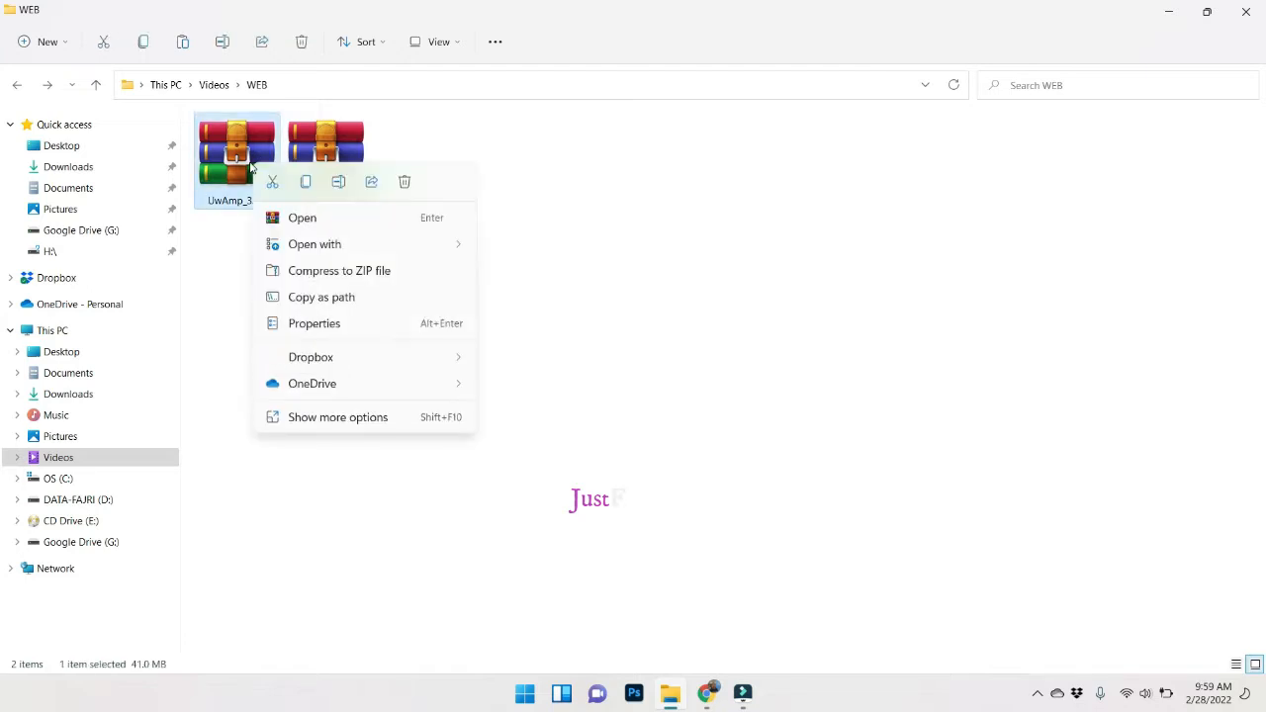
click(312, 420)
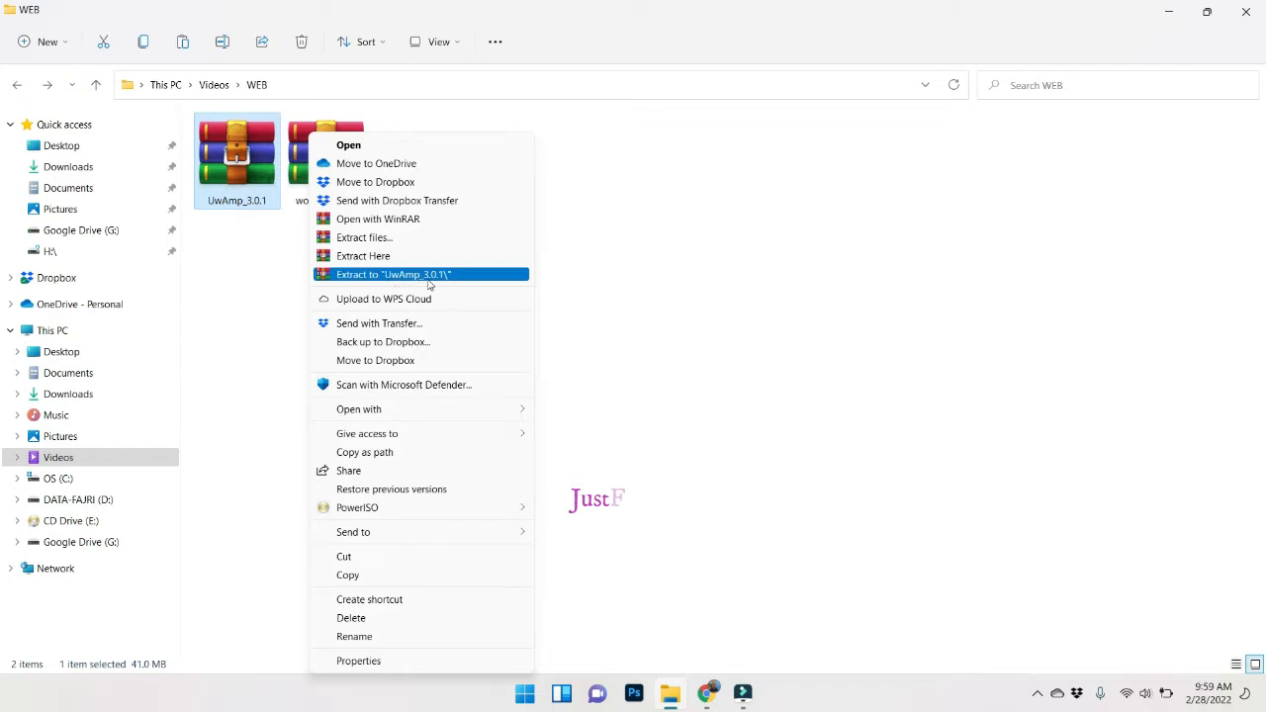
click(429, 275)
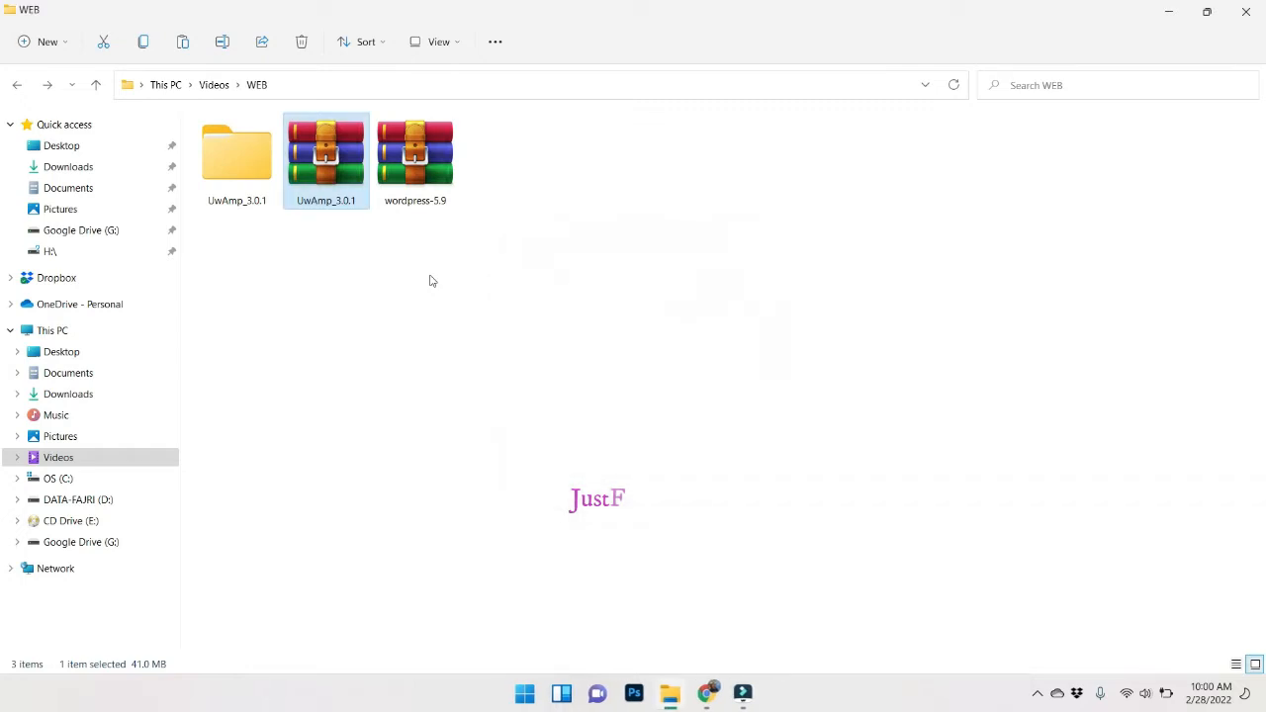
Launch UwAmp.exe from UwAmp_3.0.1\UwAmp and allow mysqld and Apache through the firewall.
double_click(220, 166)
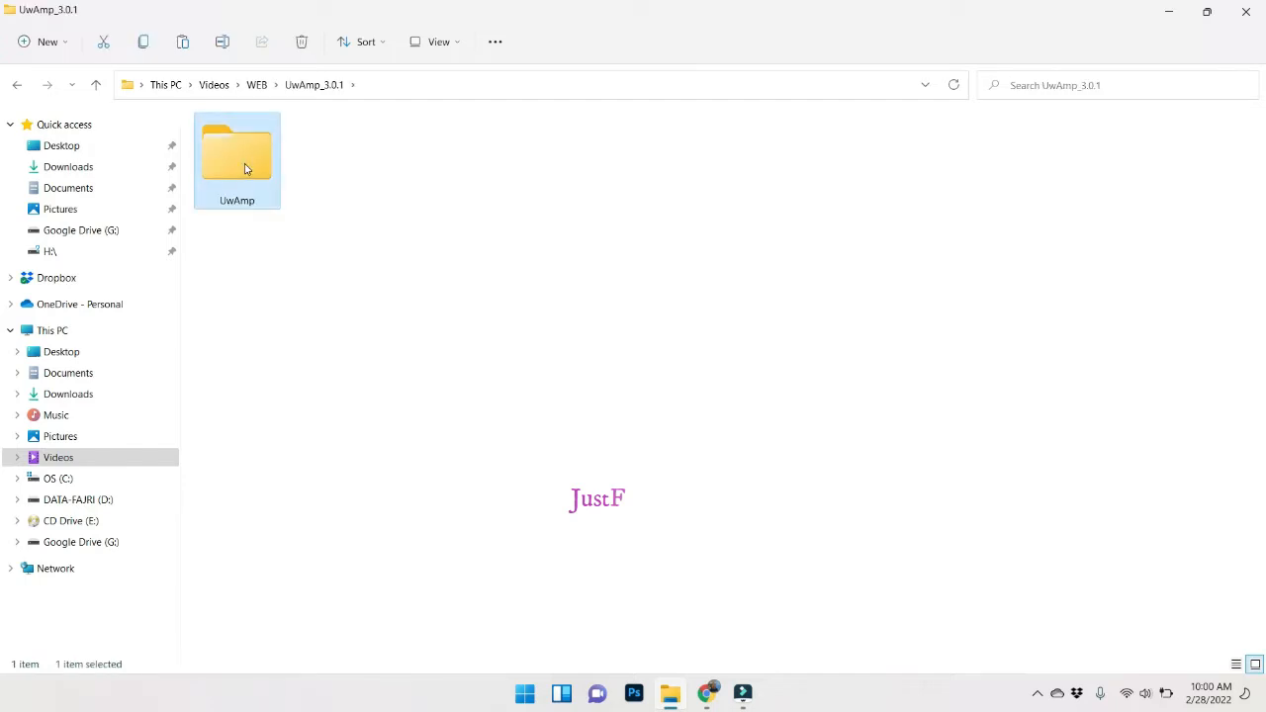
double_click(245, 168)
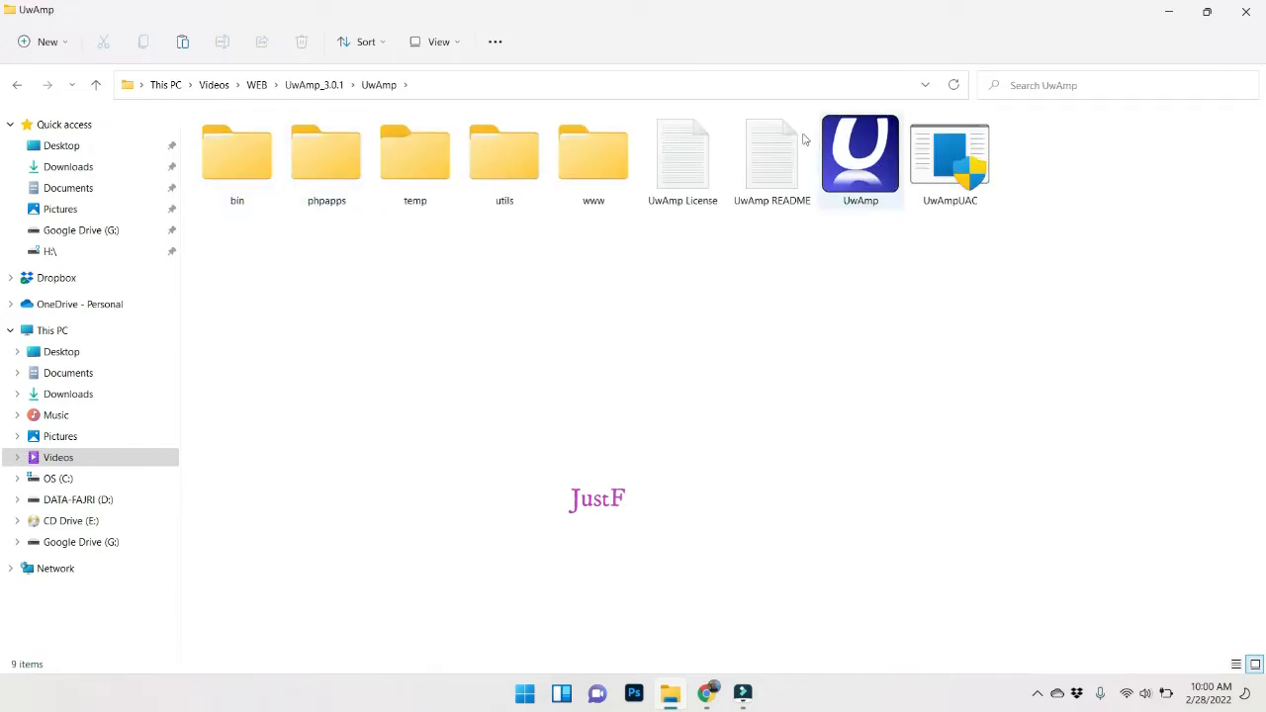
click(862, 170)
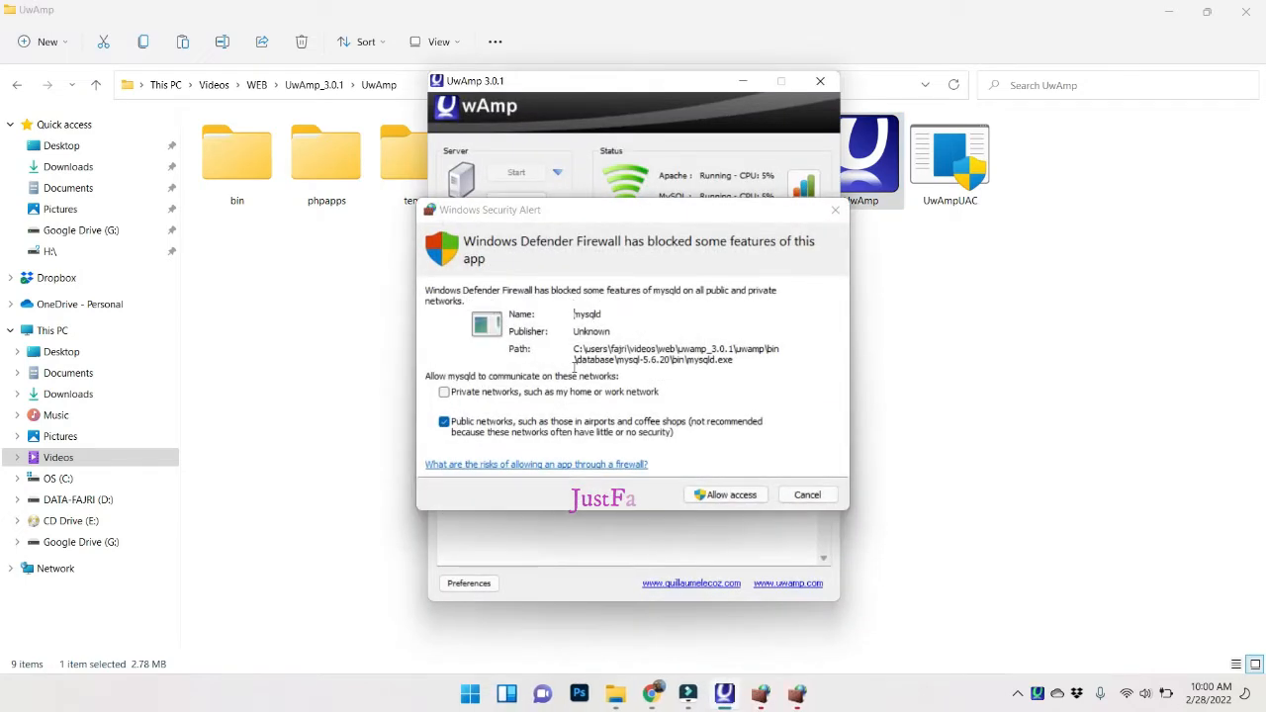
click(719, 498)
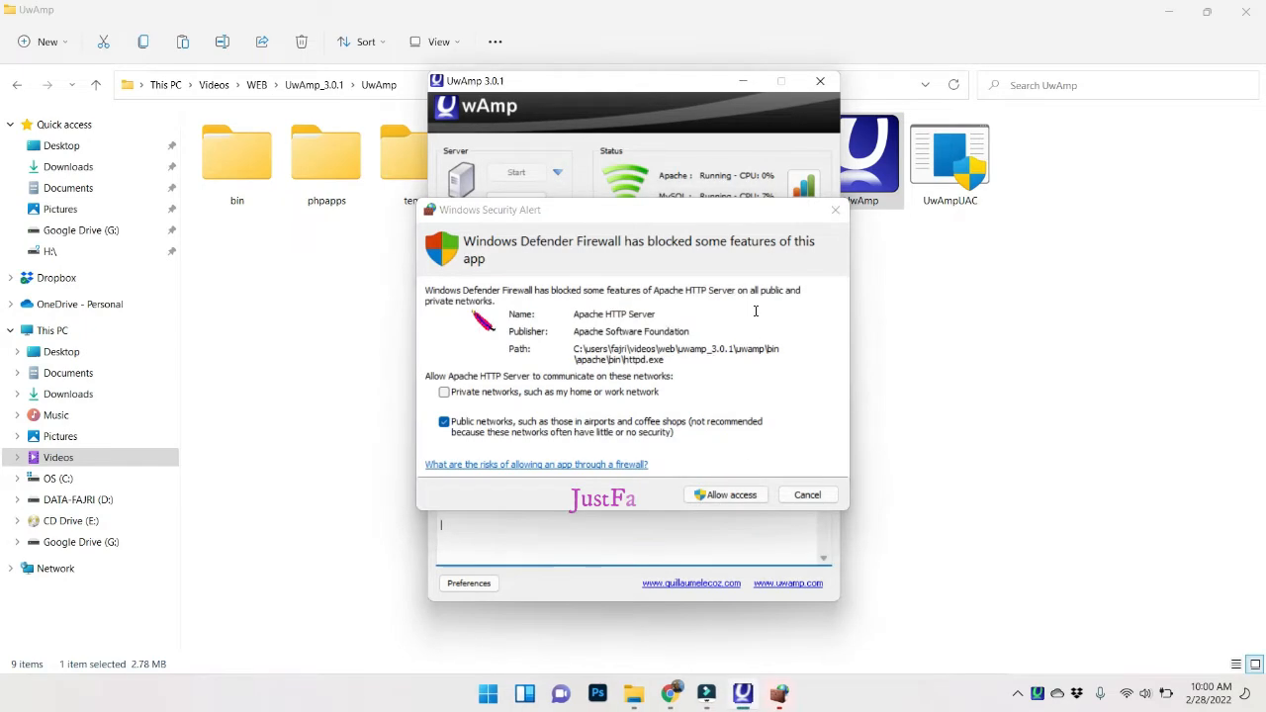
click(731, 495)
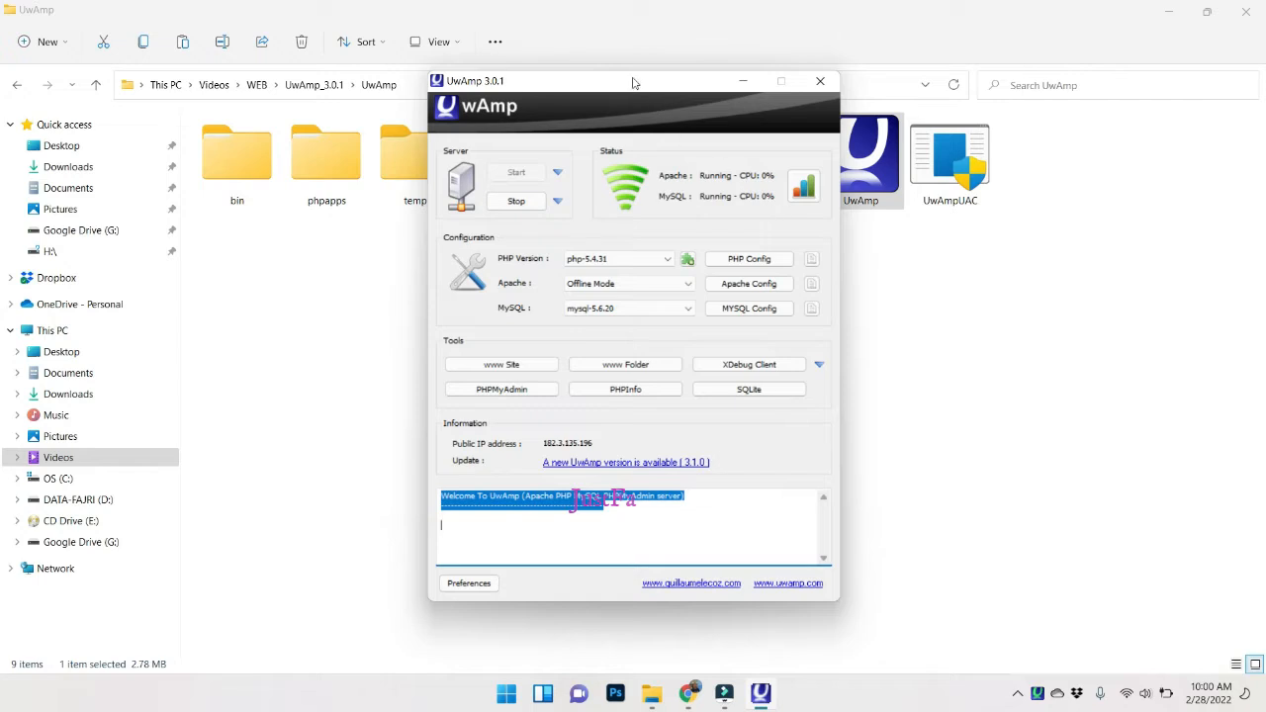
Reposition the UwAmp window and review the available PHP versions without changing them.
drag(645, 78, 603, 116)
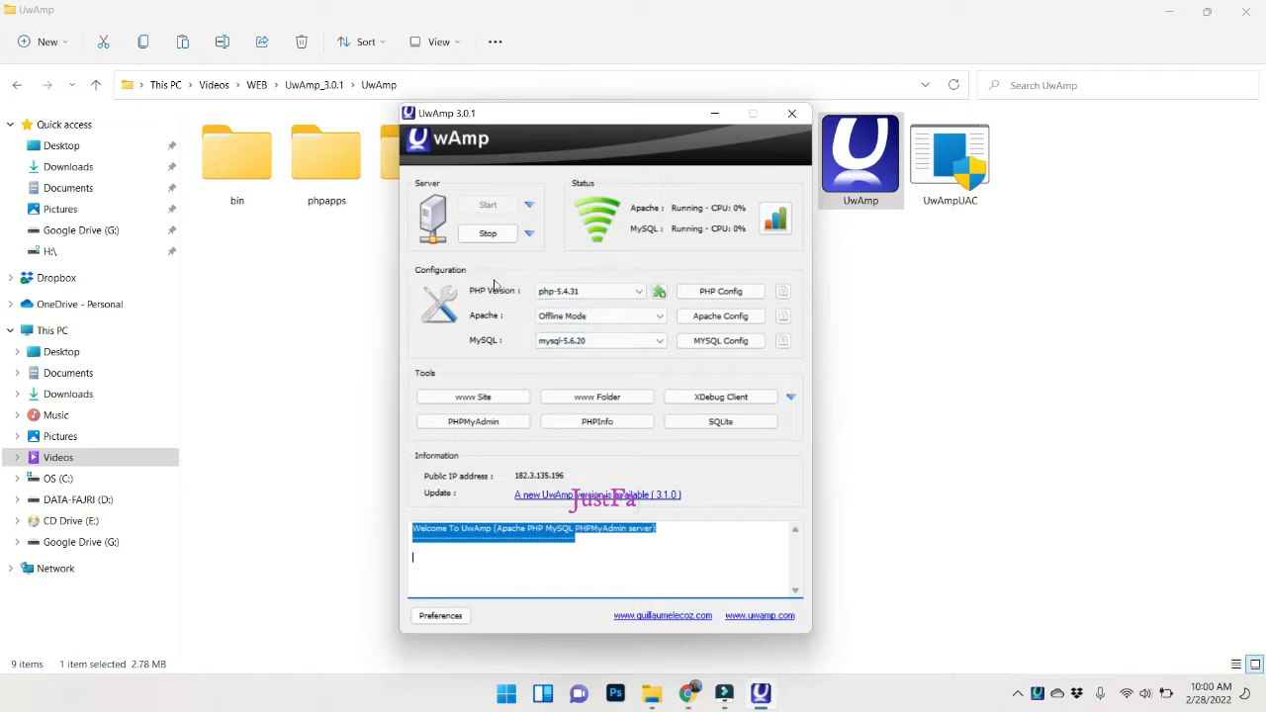
click(594, 293)
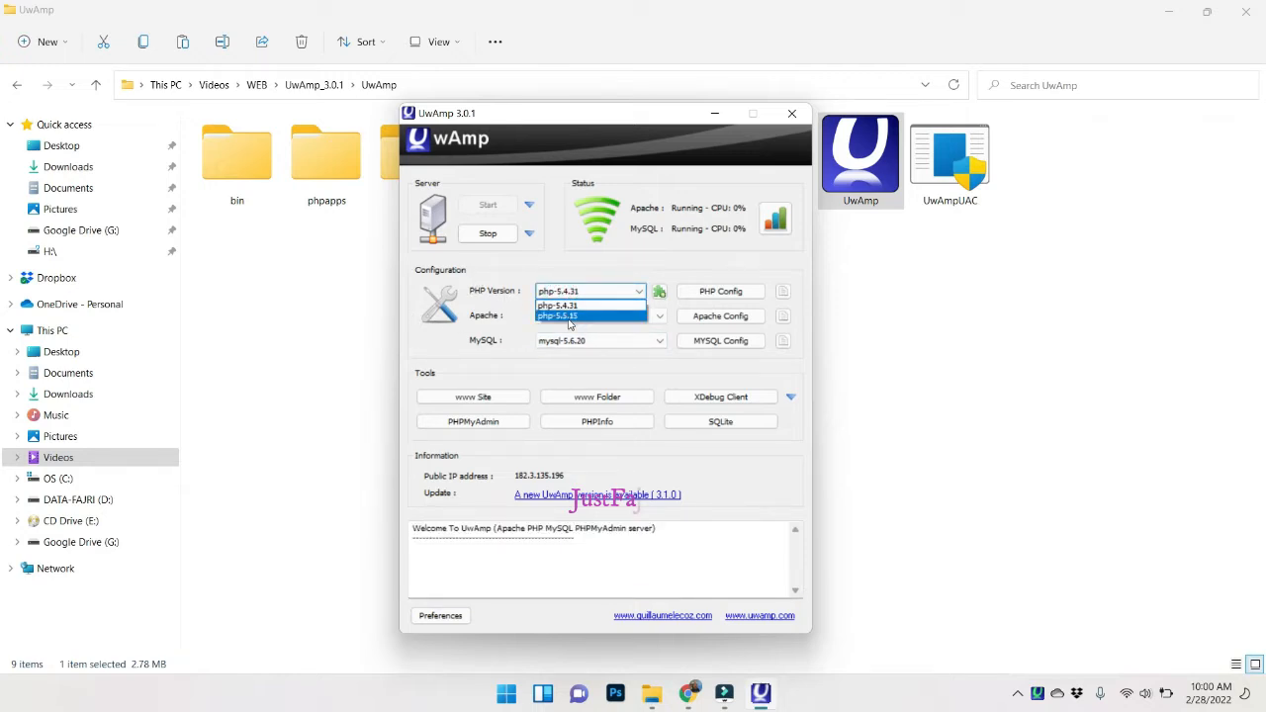
click(606, 313)
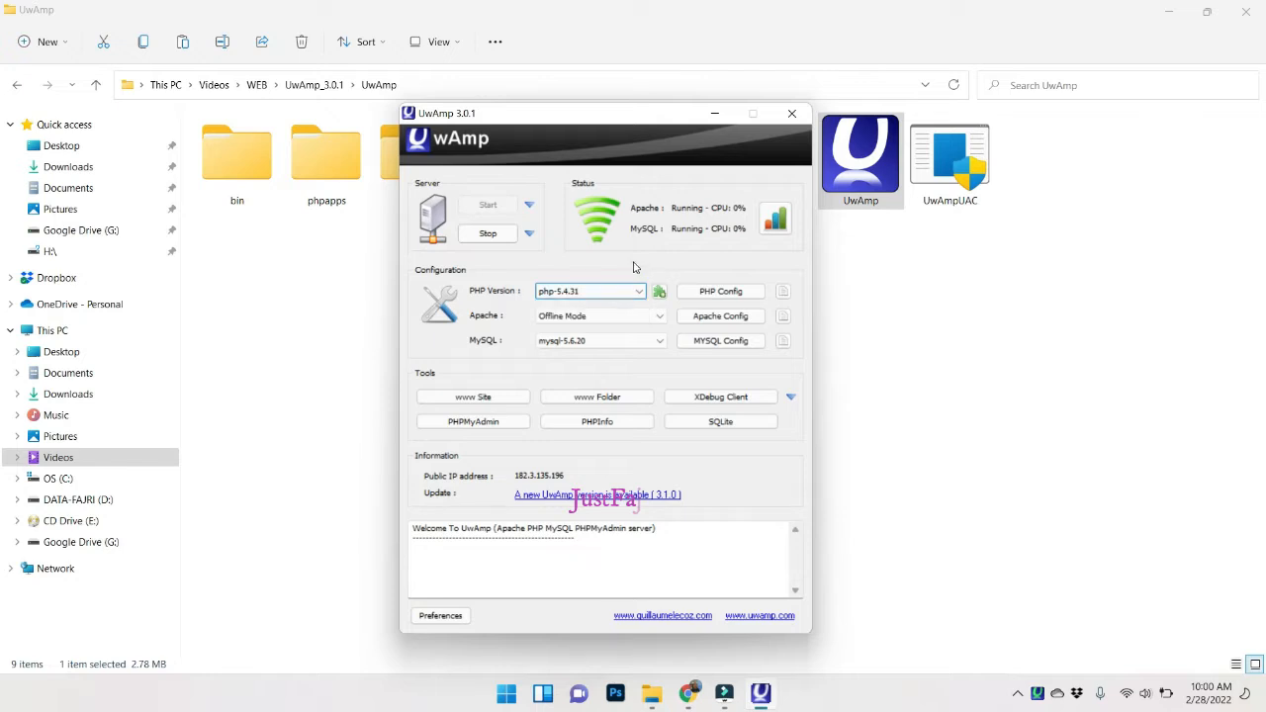
Switch UwAmp's Apache setting to Online Mode and bring up the Start menu.
click(581, 315)
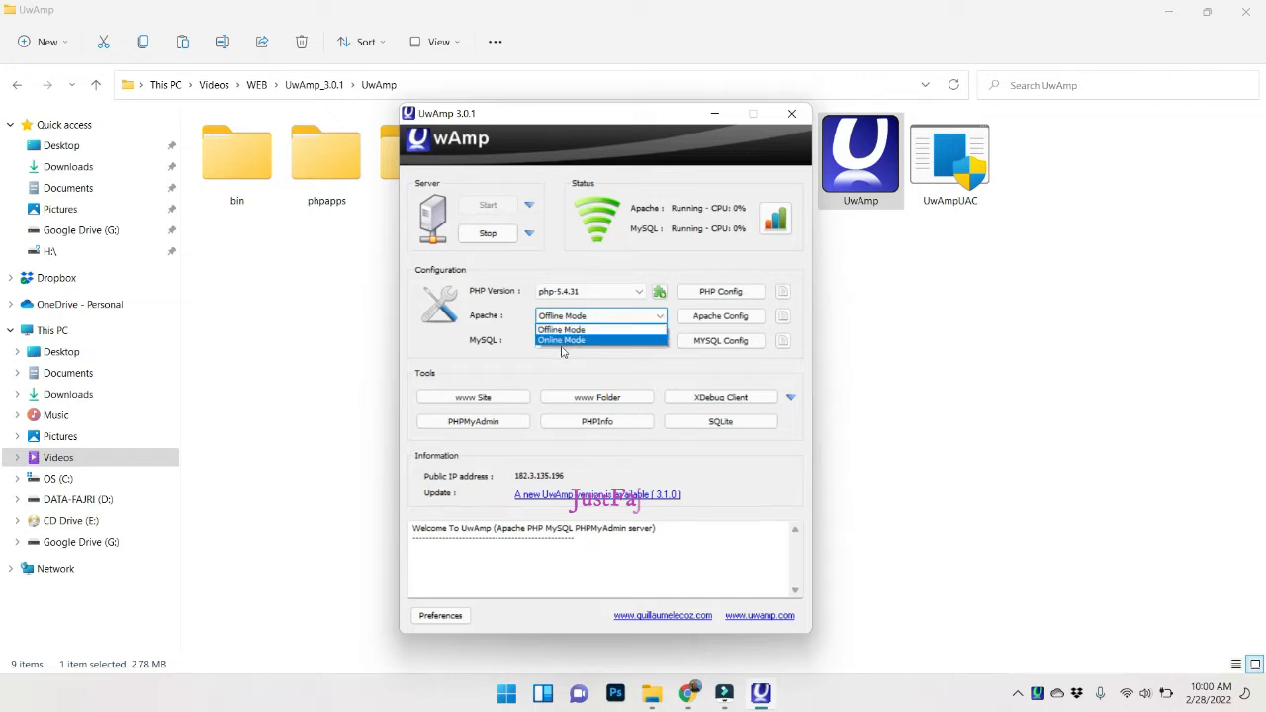
click(539, 376)
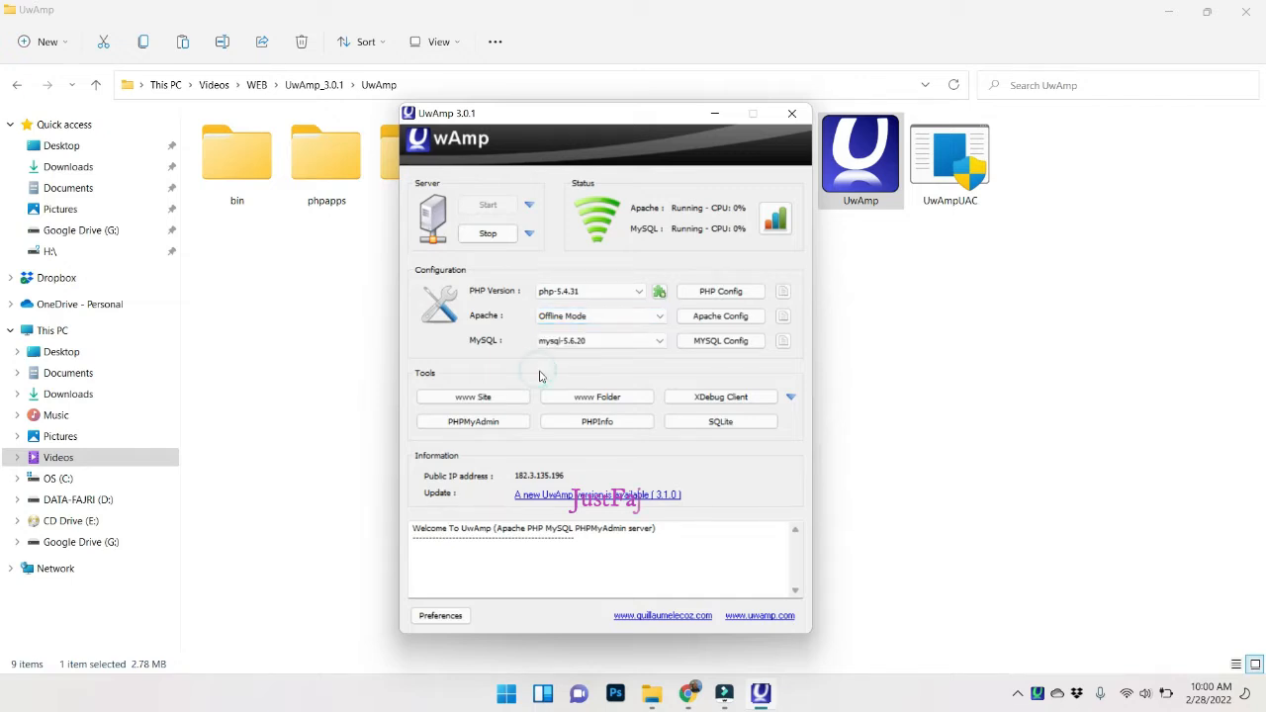
click(578, 319)
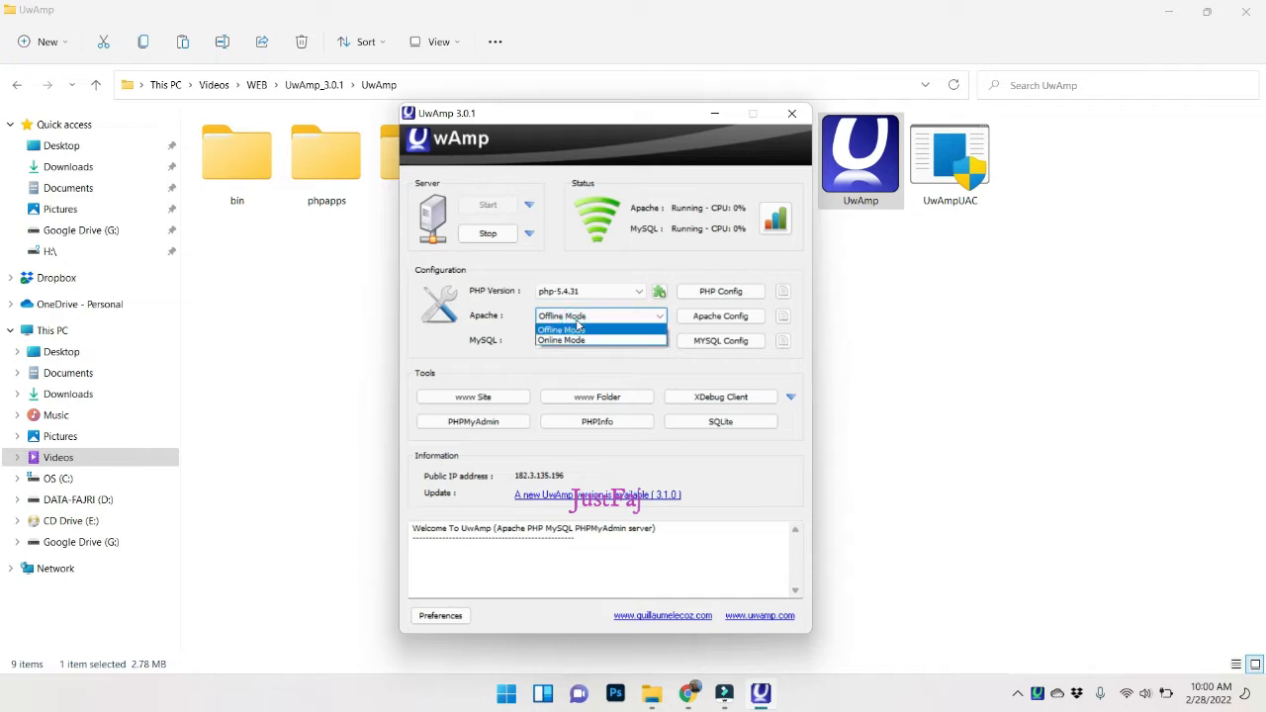
click(575, 342)
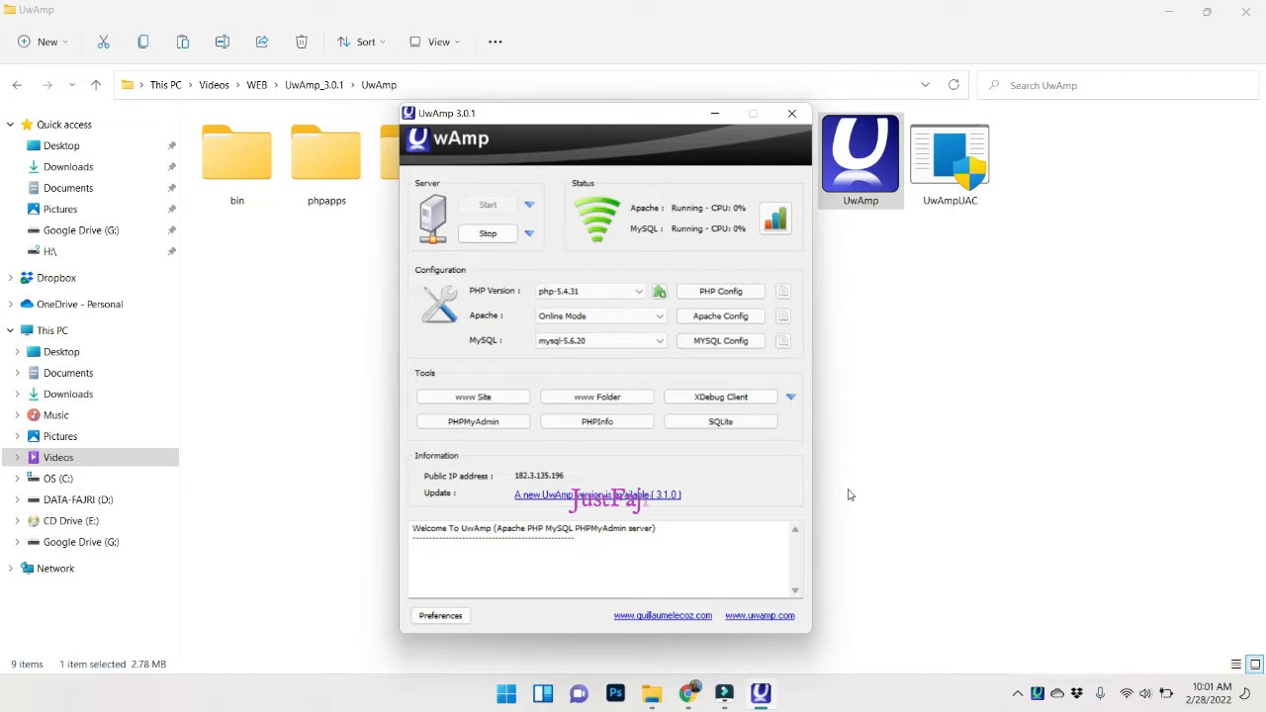
key(super)
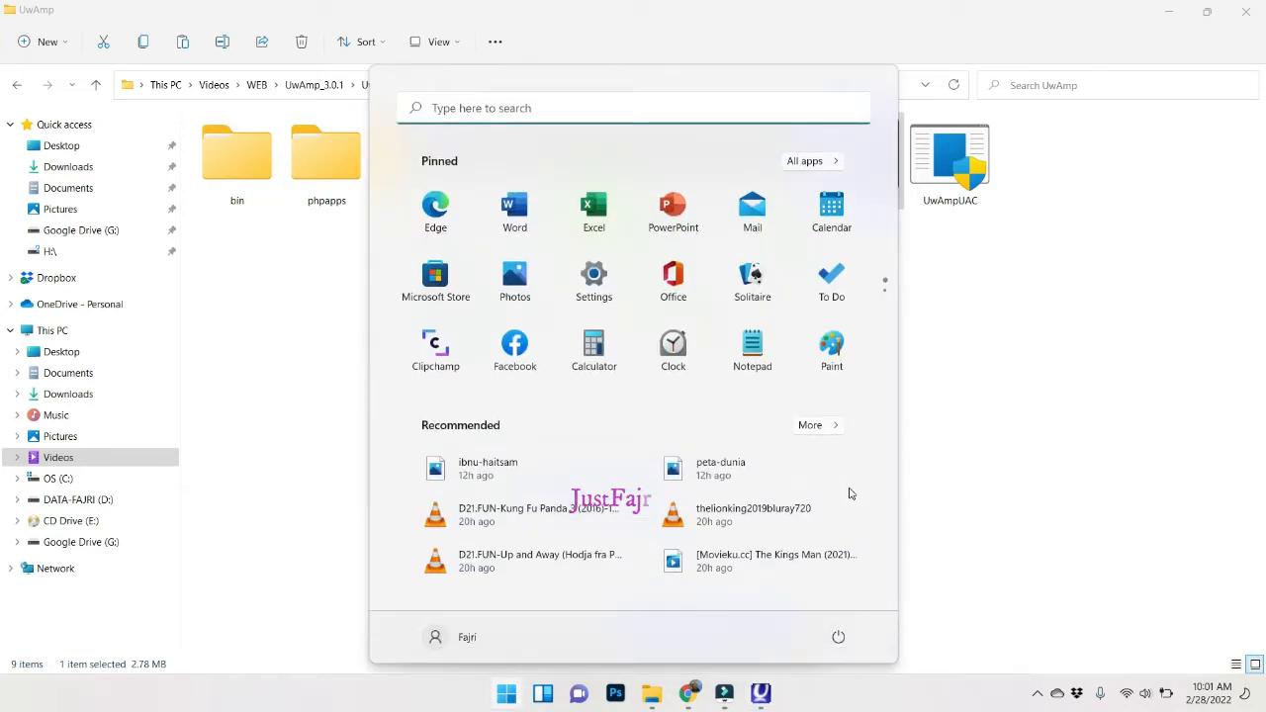
Open Command Prompt and run ipconfig to list the network addresses.
text(cmd)
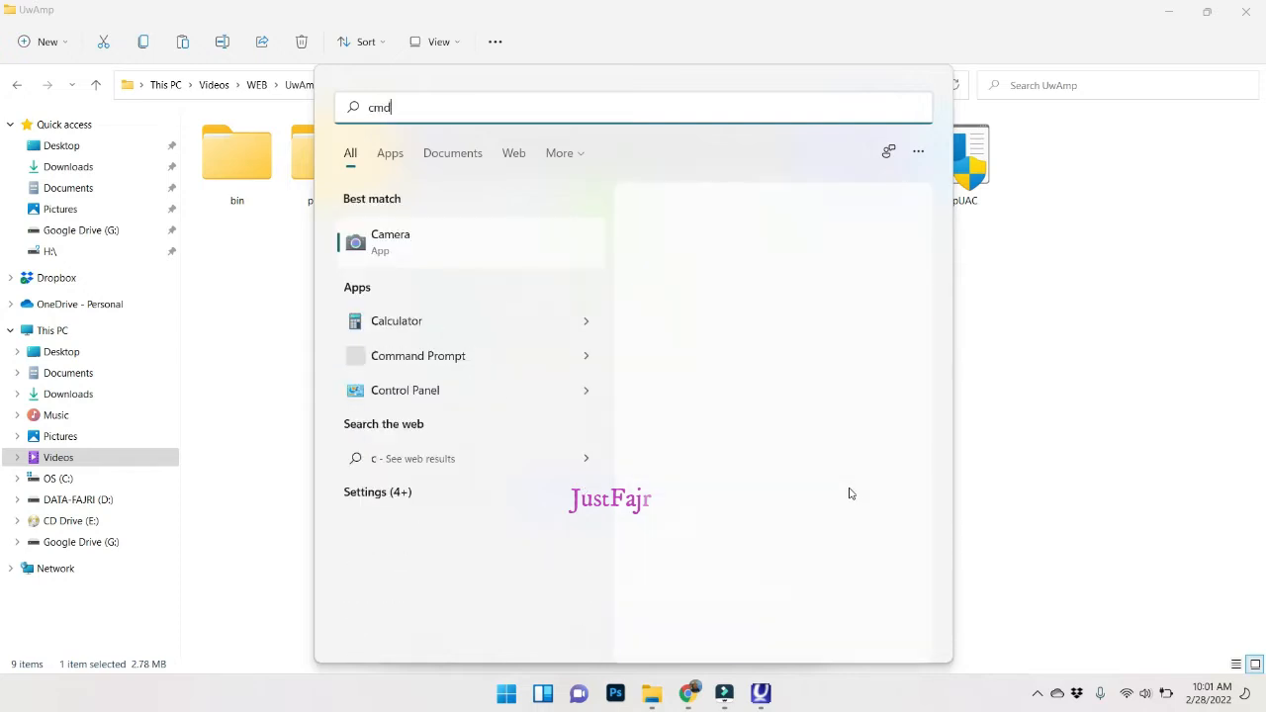
key(Return)
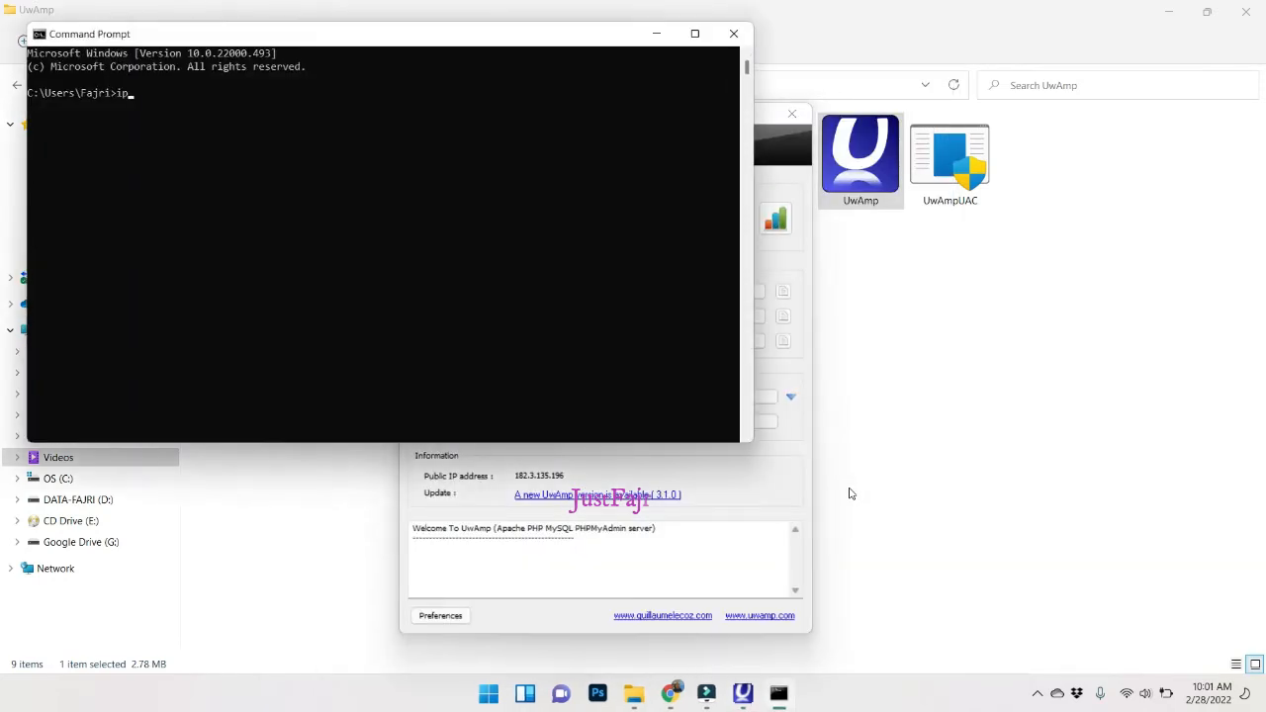
text(ipconfig)
key(Return)
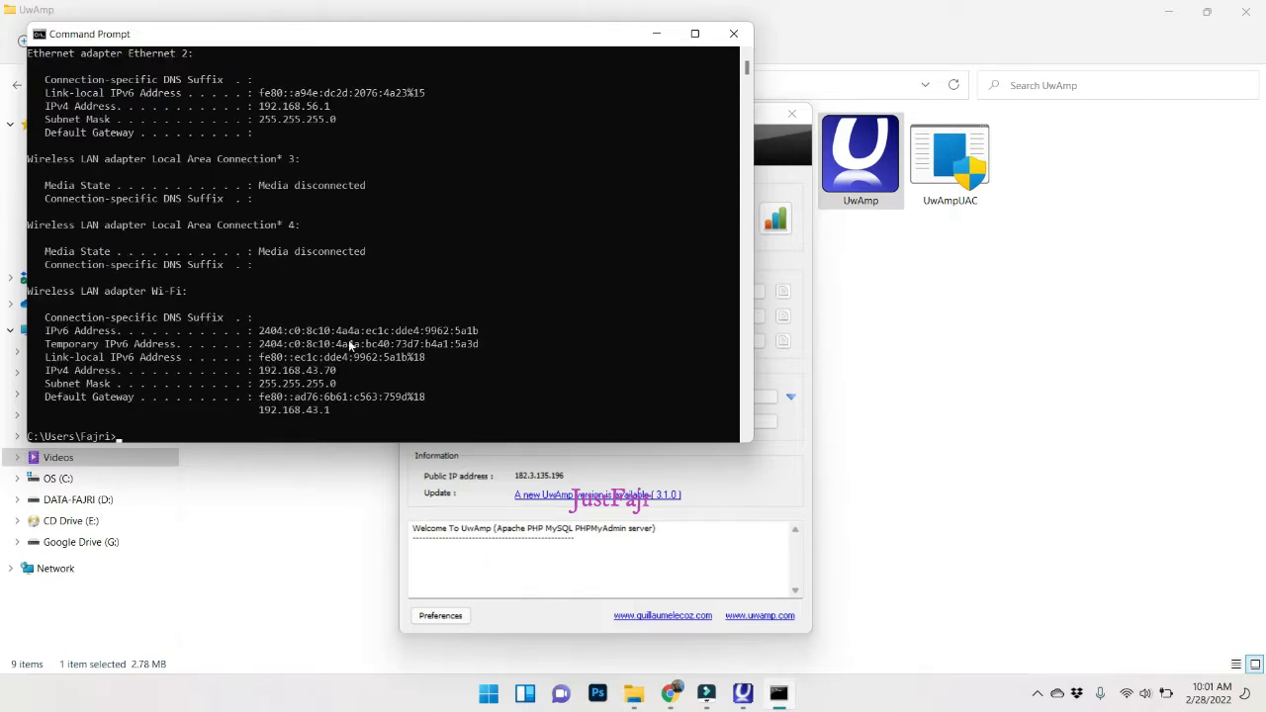
Copy the Ethernet IPv4 address 192.168.56.1 and return to Chrome.
drag(334, 107, 262, 113)
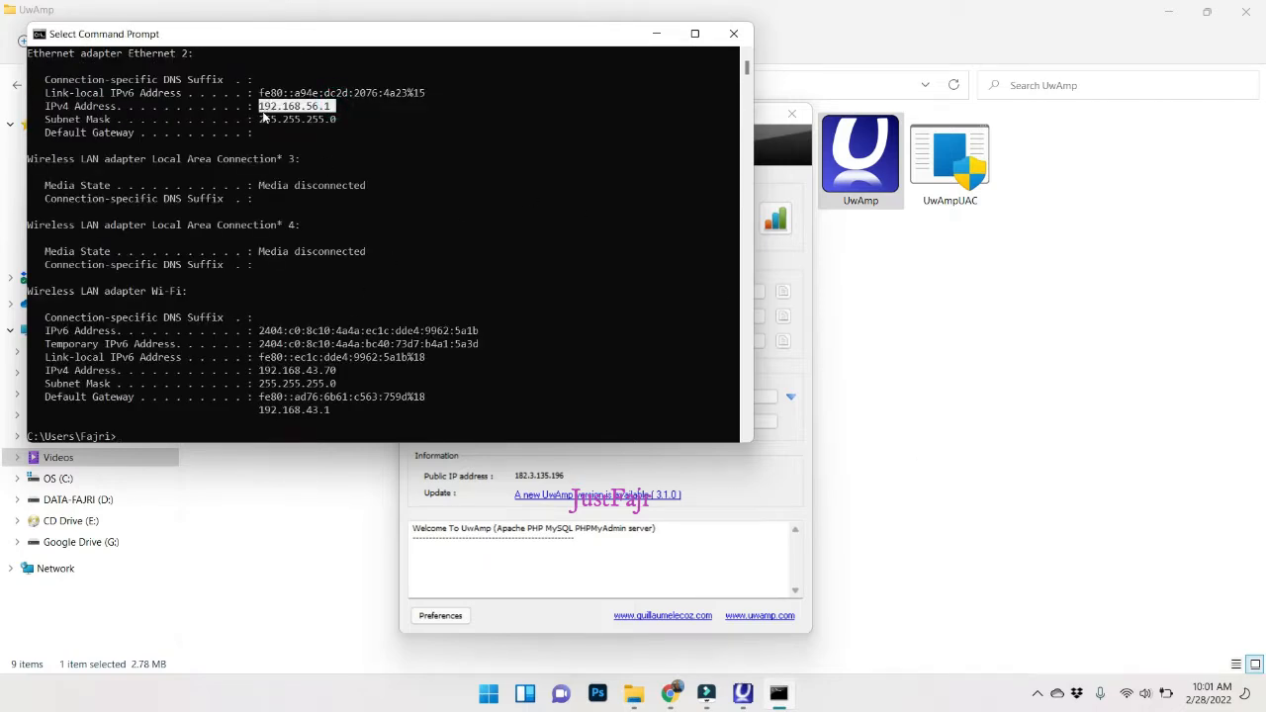
key(ctrl+c)
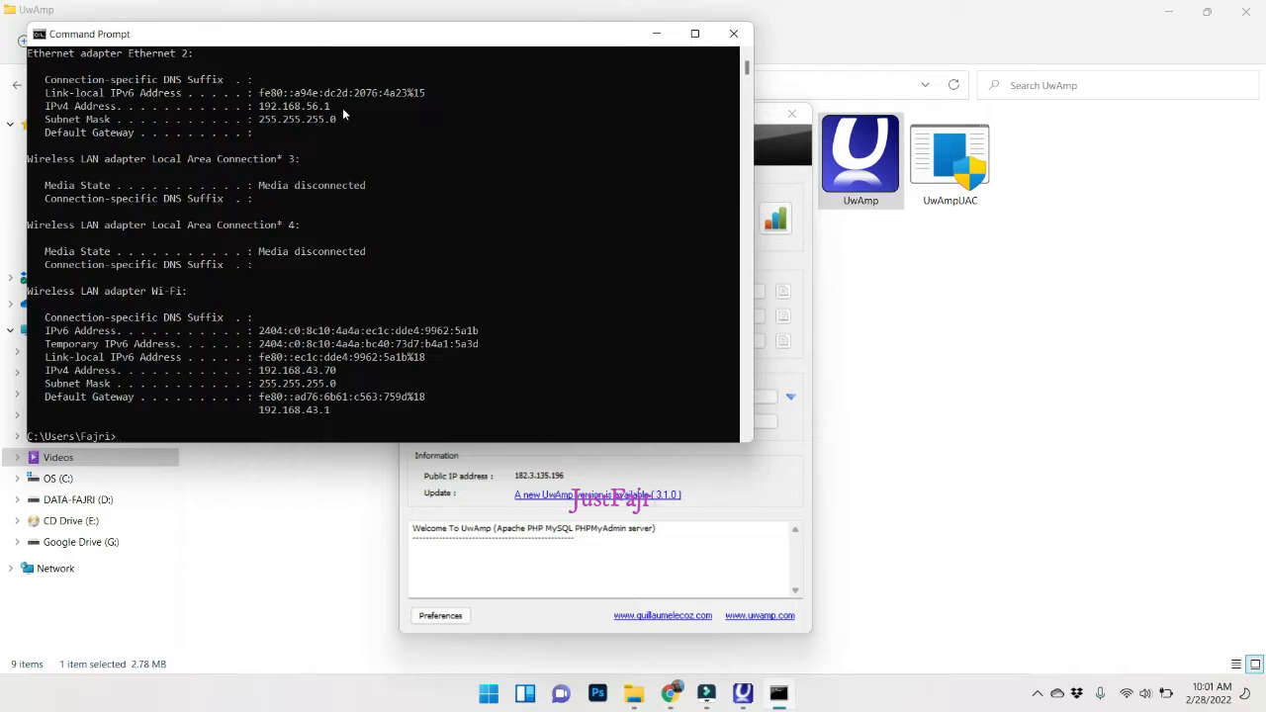
drag(342, 106, 262, 113)
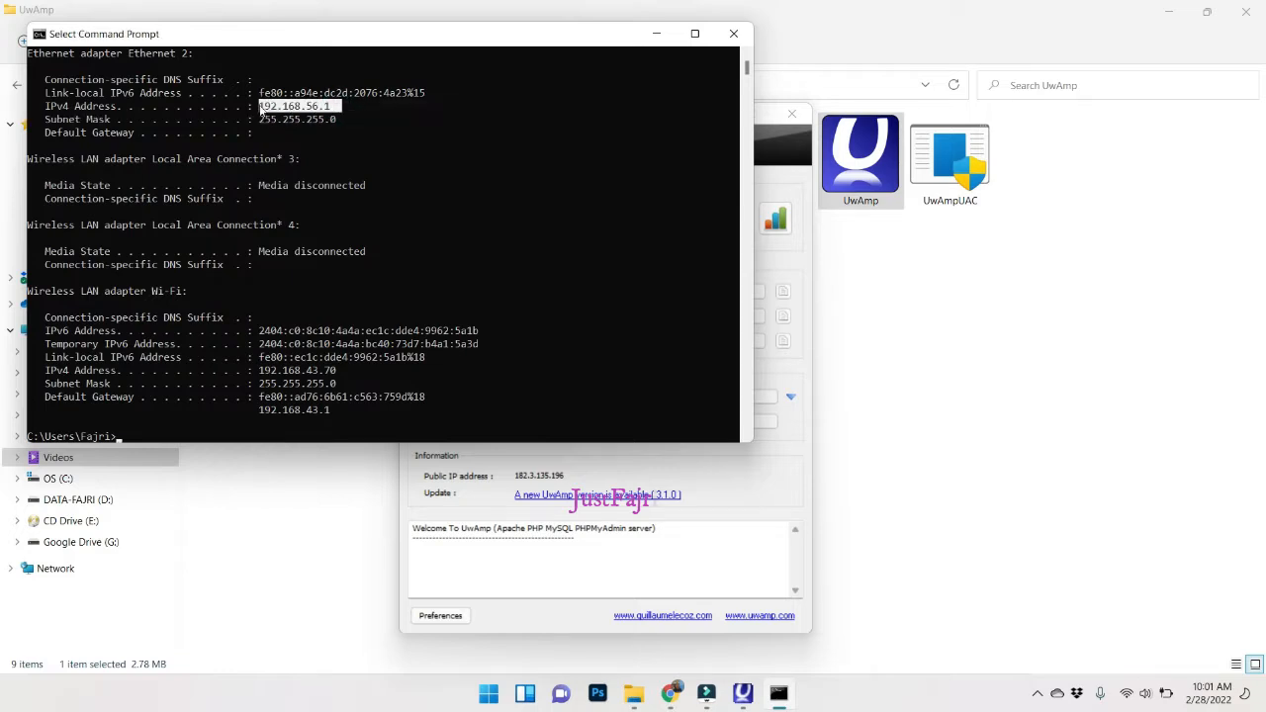
key(ctrl+c)
click(670, 693)
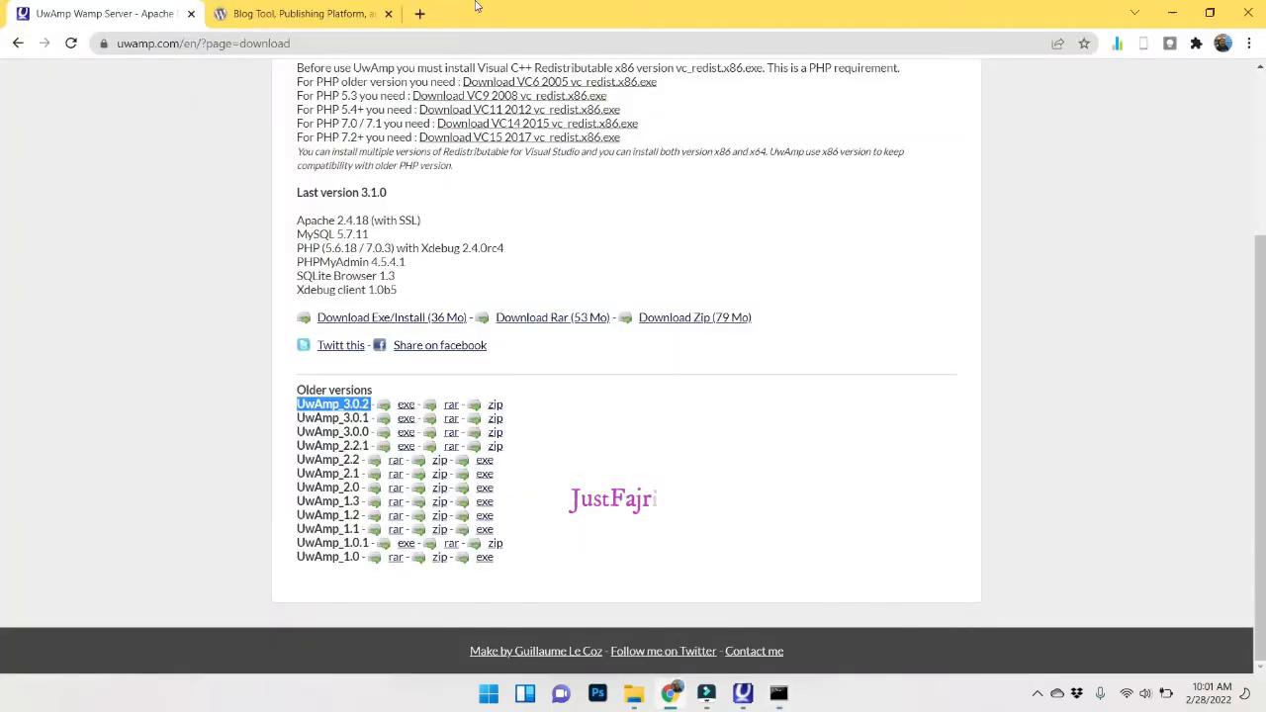
Load the local server page at 192.168.56.1 in a new tab.
click(419, 20)
key(ctrl+v)
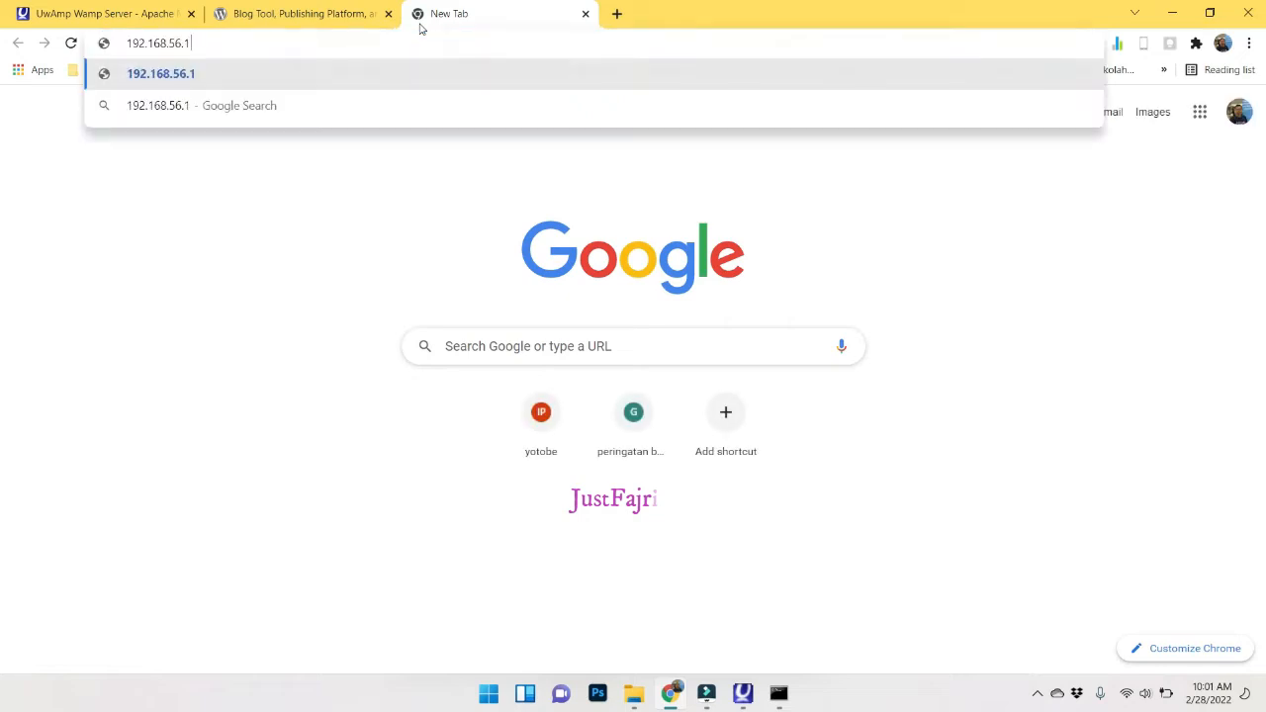
key(Return)
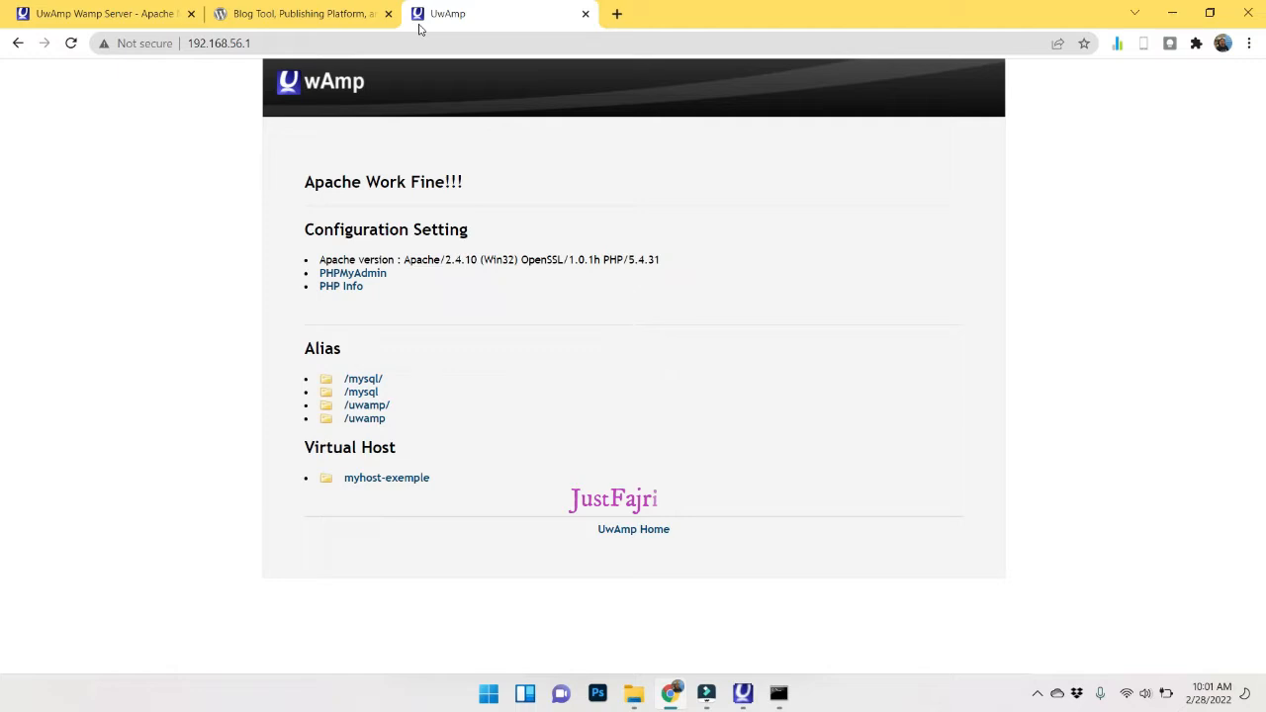
Load localhost in another tab, then revisit the 192.168.56.1 tab's address.
click(614, 20)
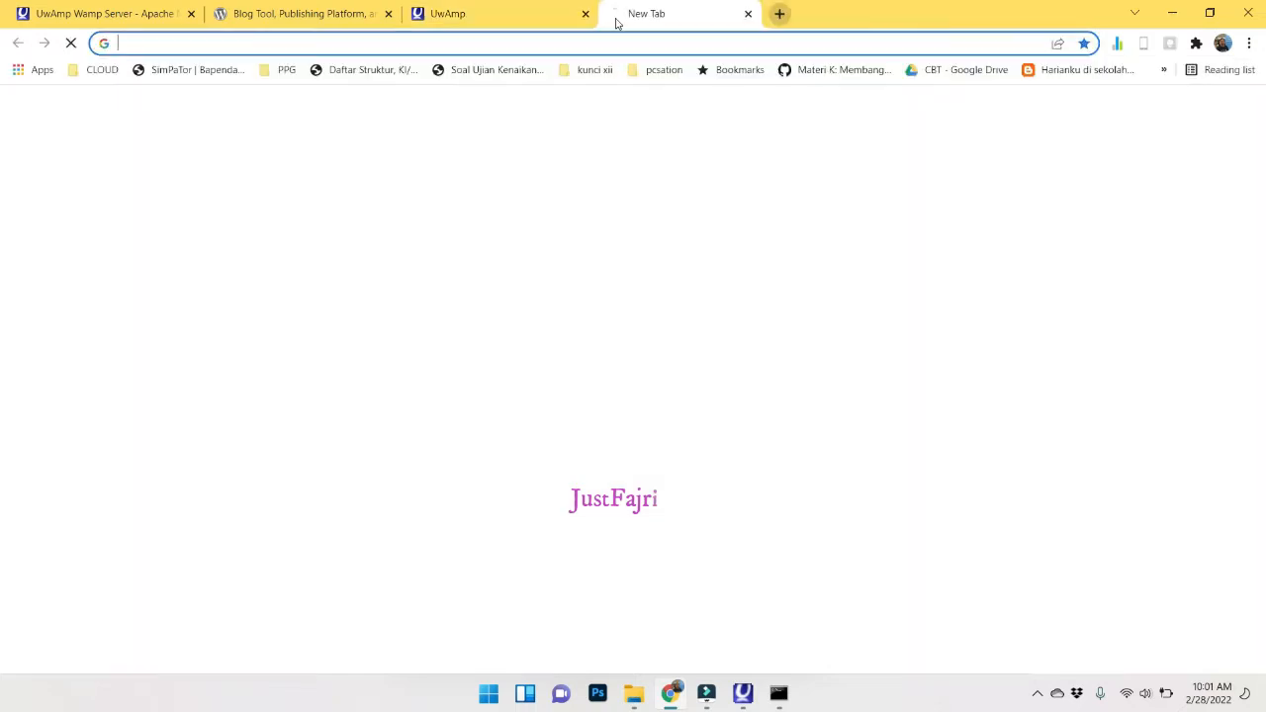
text(localhost)
key(Return)
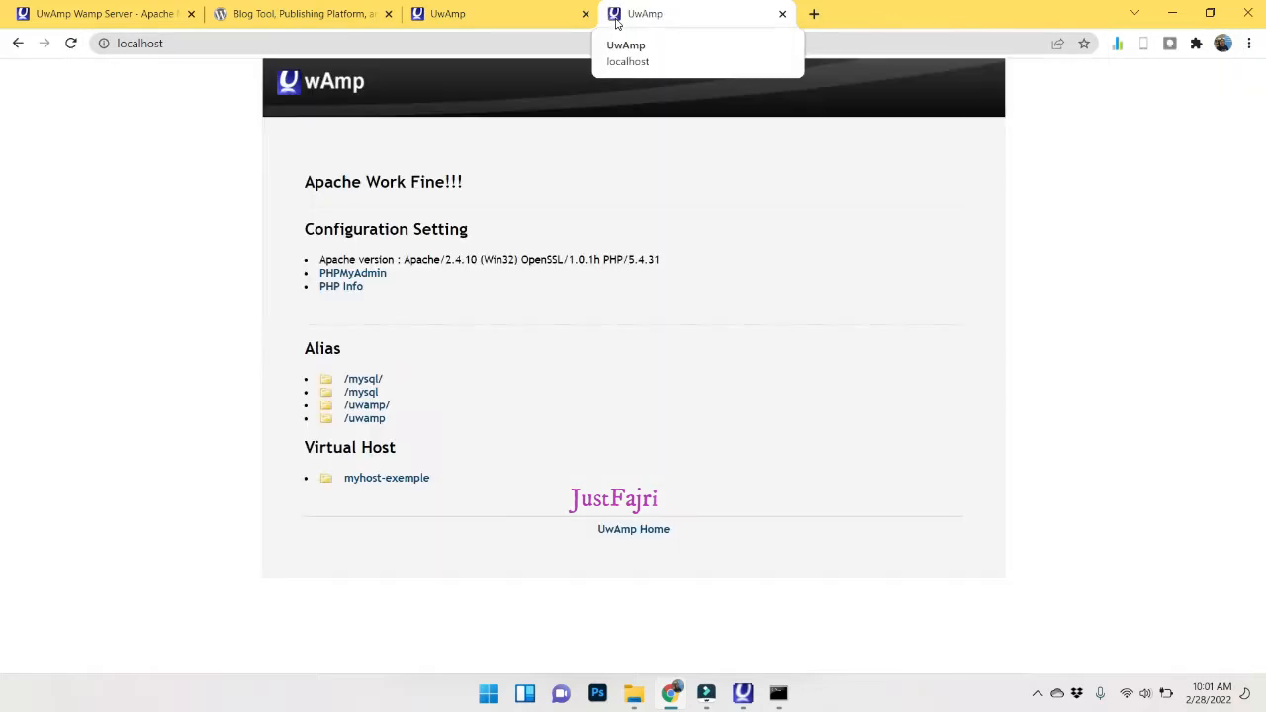
click(447, 14)
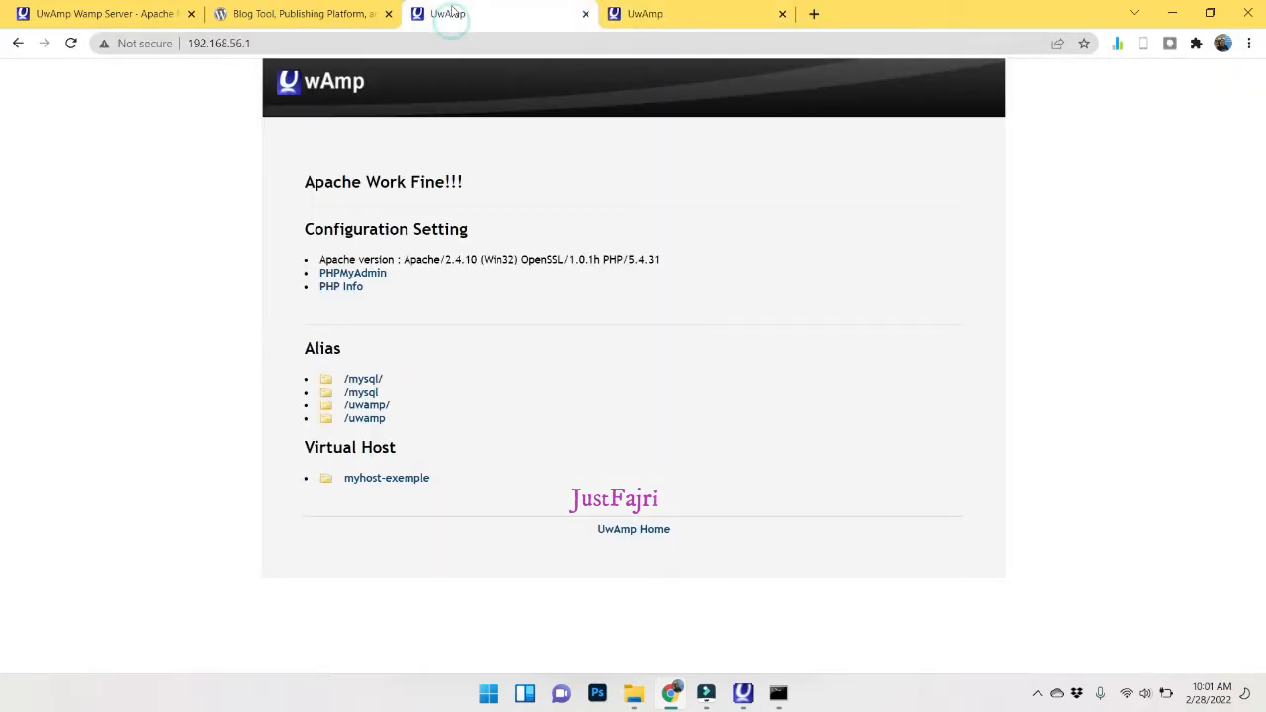
click(212, 42)
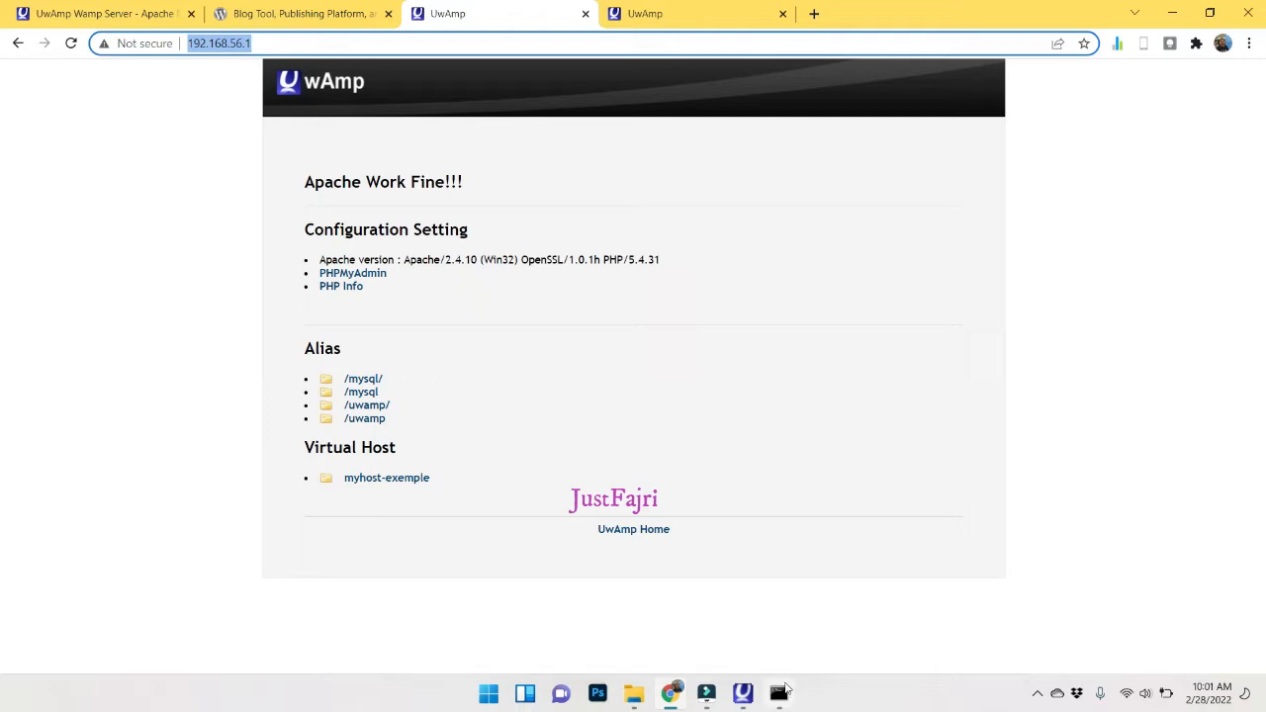
click(743, 692)
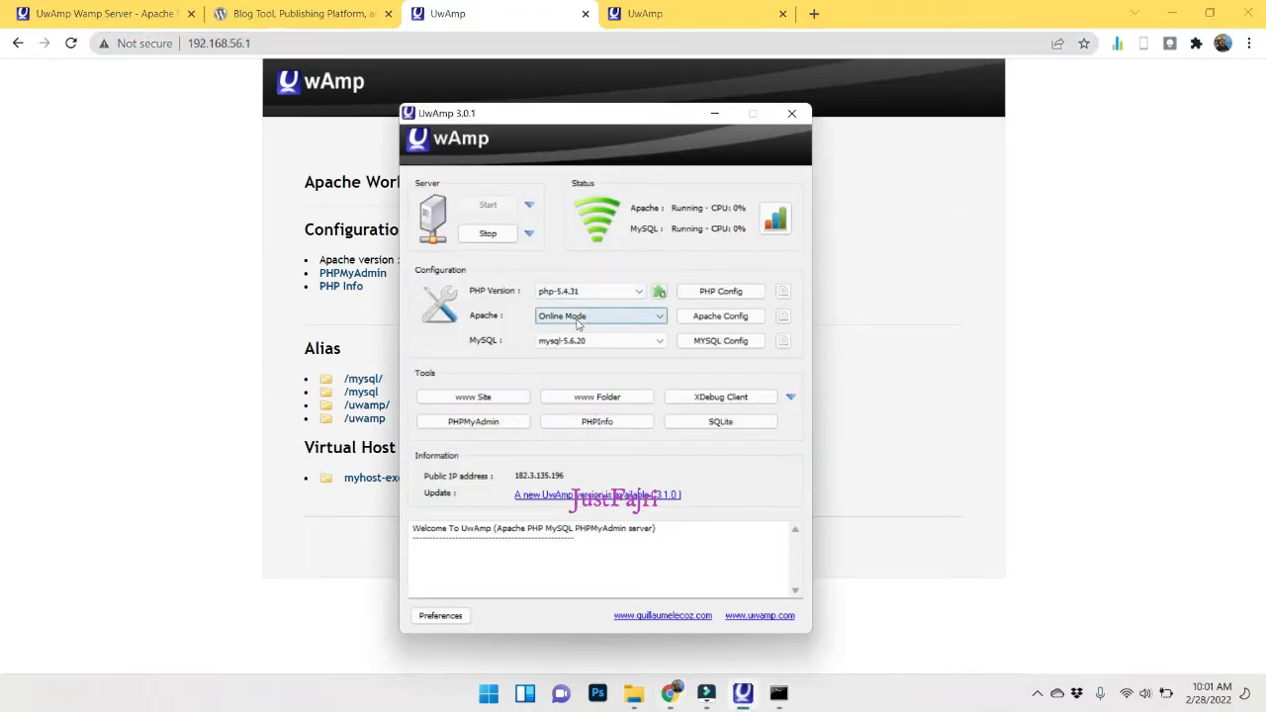
Switch Apache to Offline Mode, dismissing the failed-to-kill-process error.
click(578, 320)
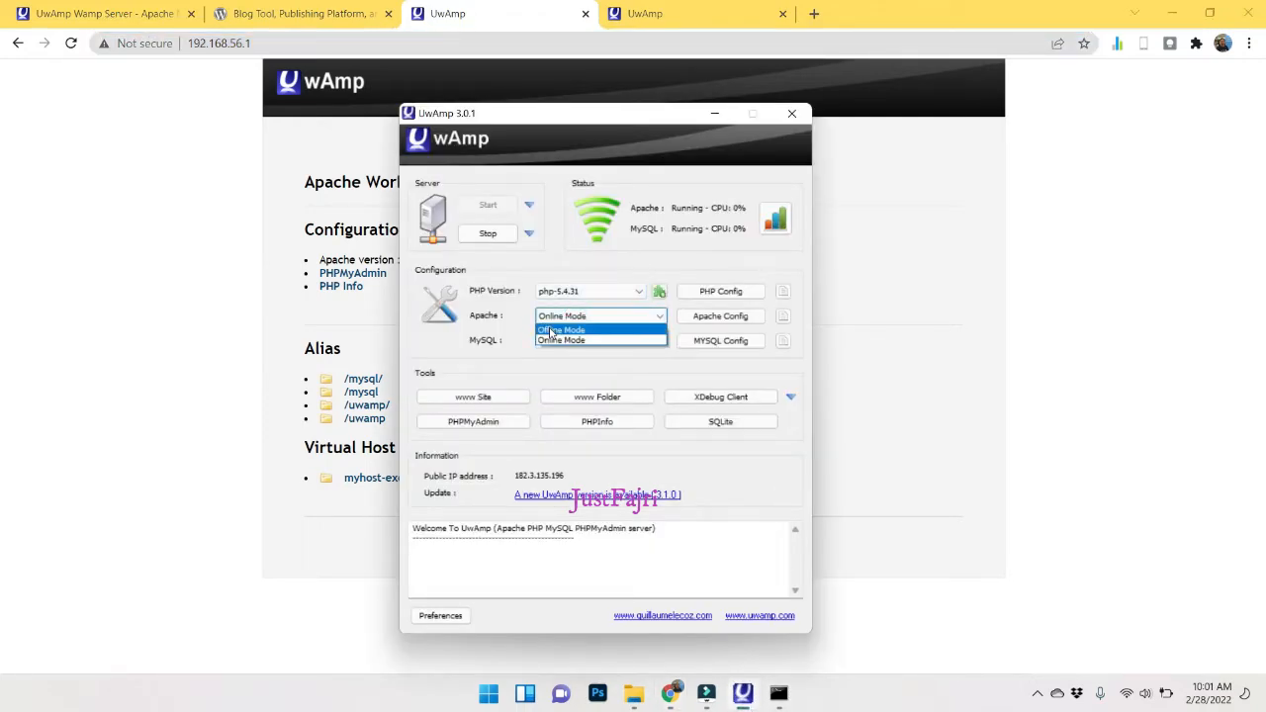
click(609, 330)
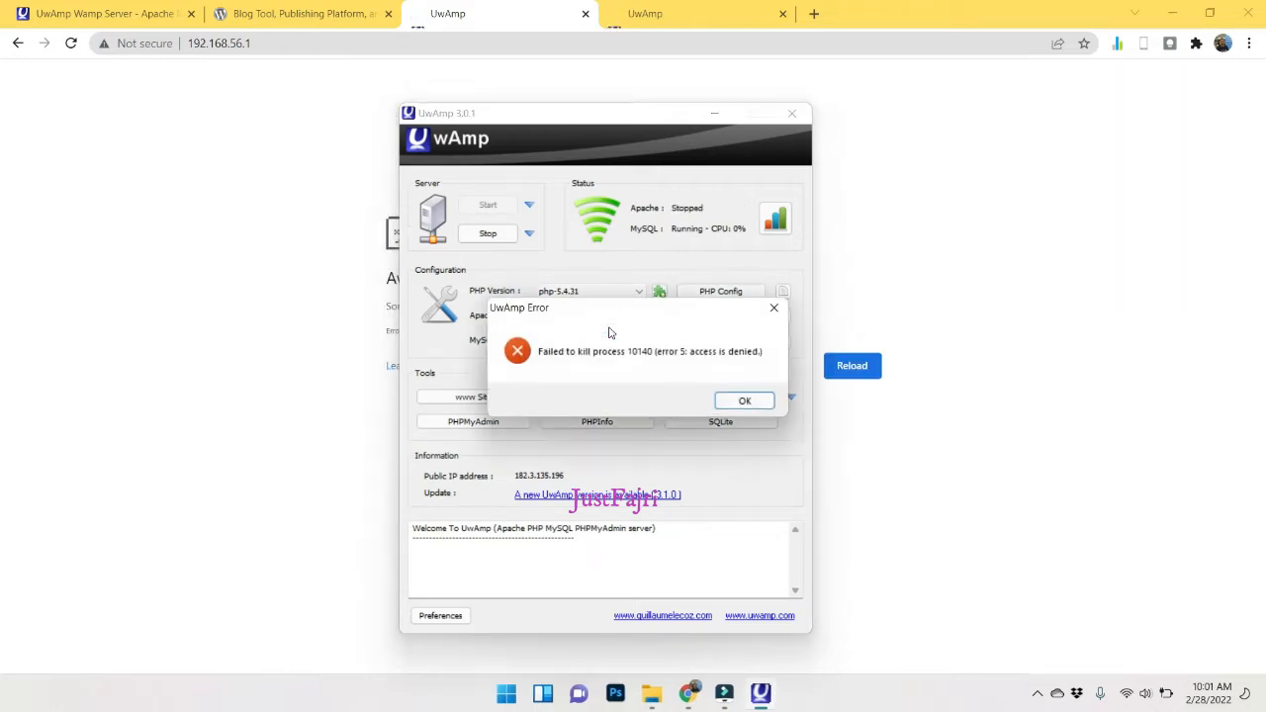
click(764, 401)
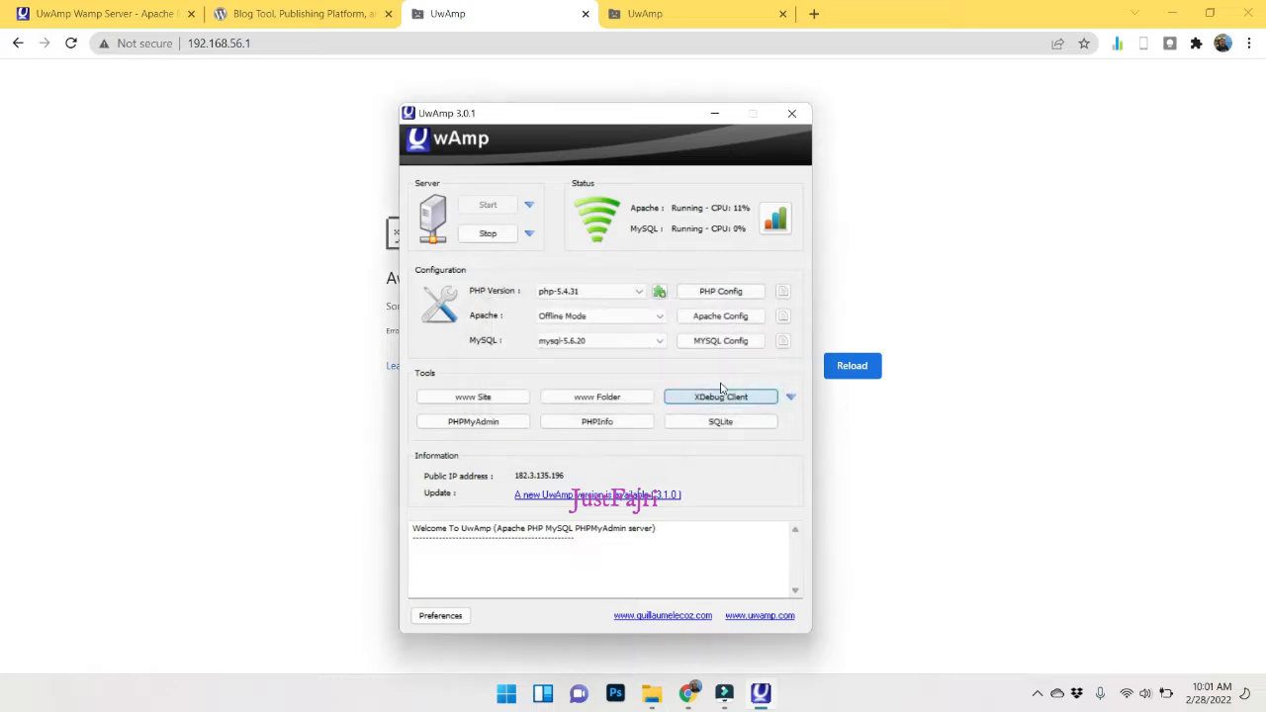
Reload and close the 192.168.56.1 tab, then list UwAmp's MySQL versions.
click(70, 45)
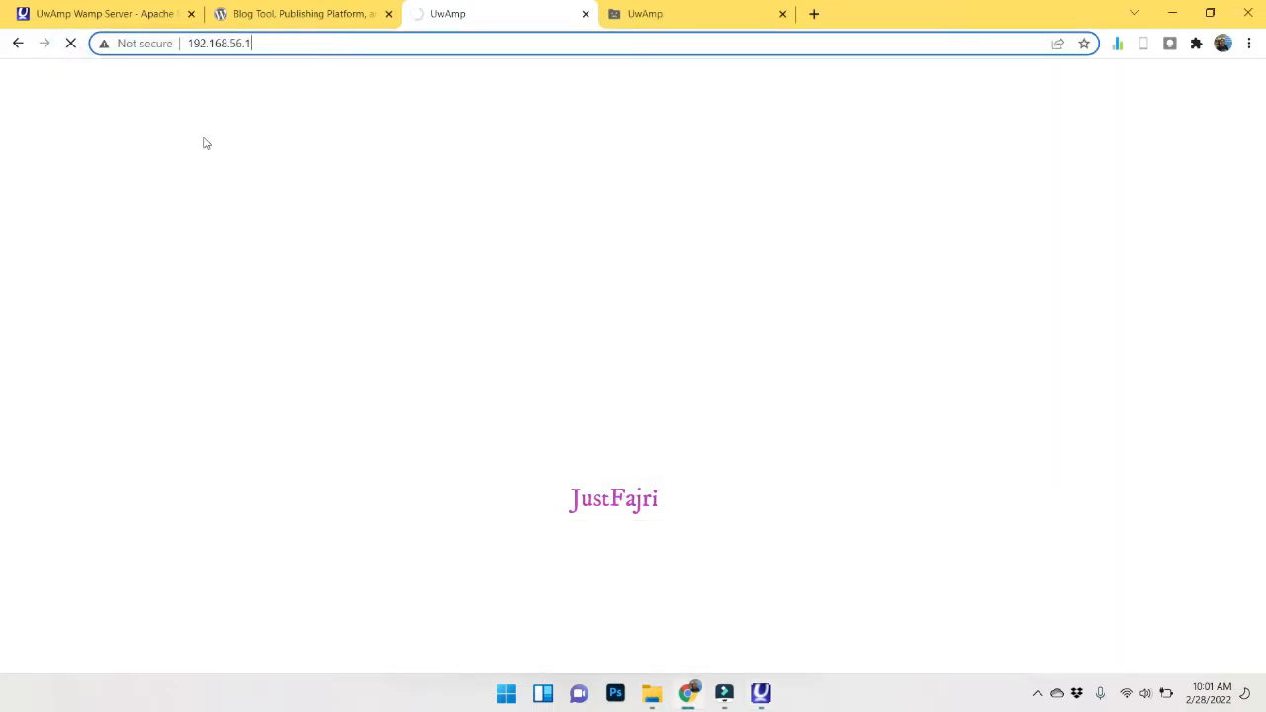
click(584, 13)
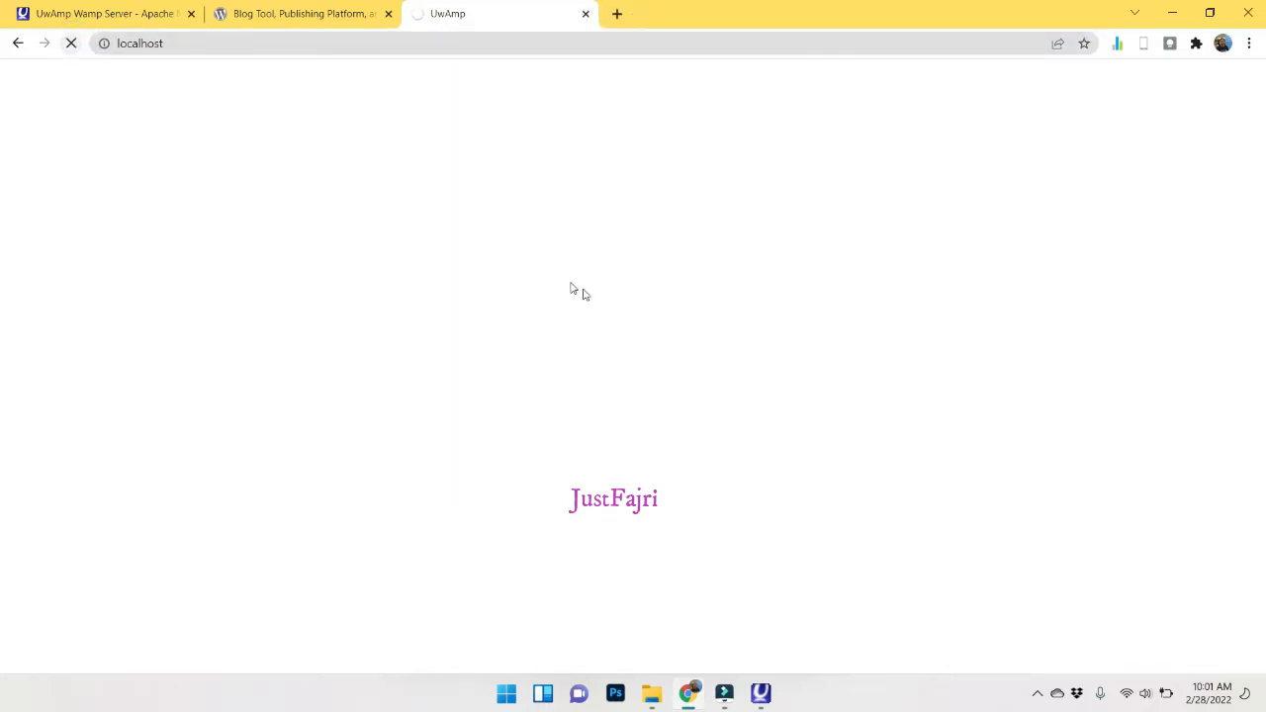
click(761, 693)
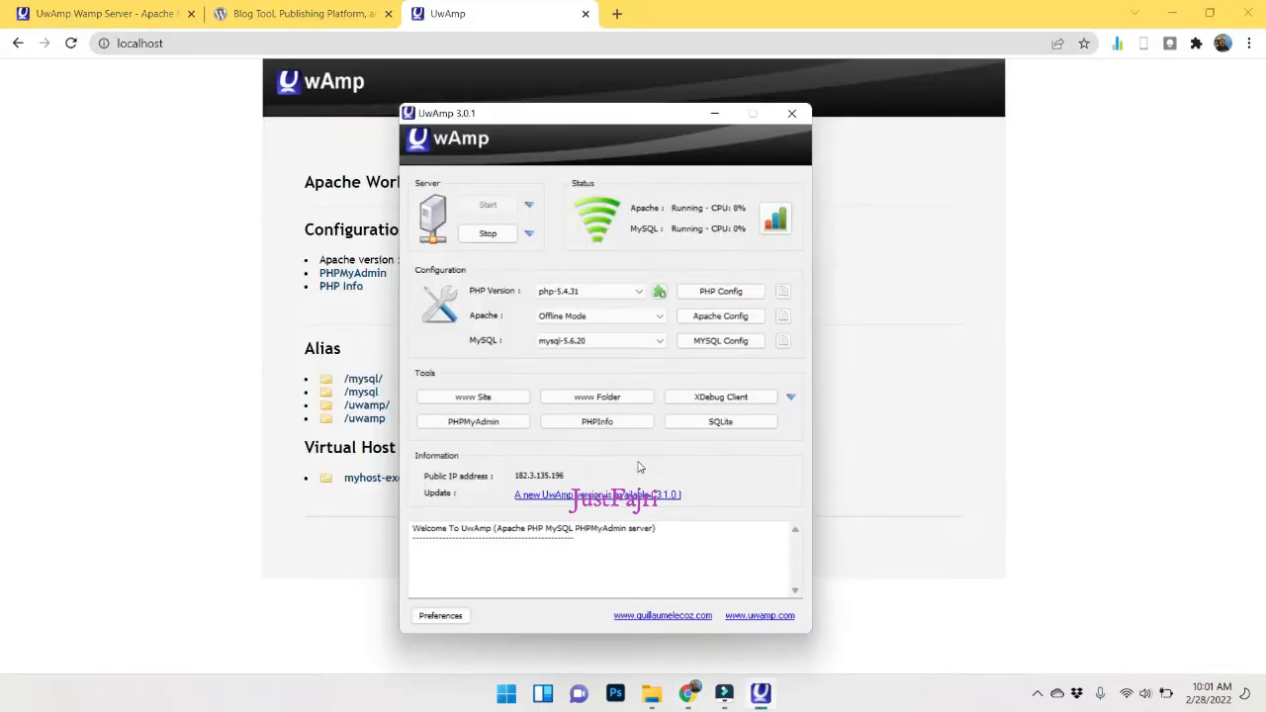
click(586, 346)
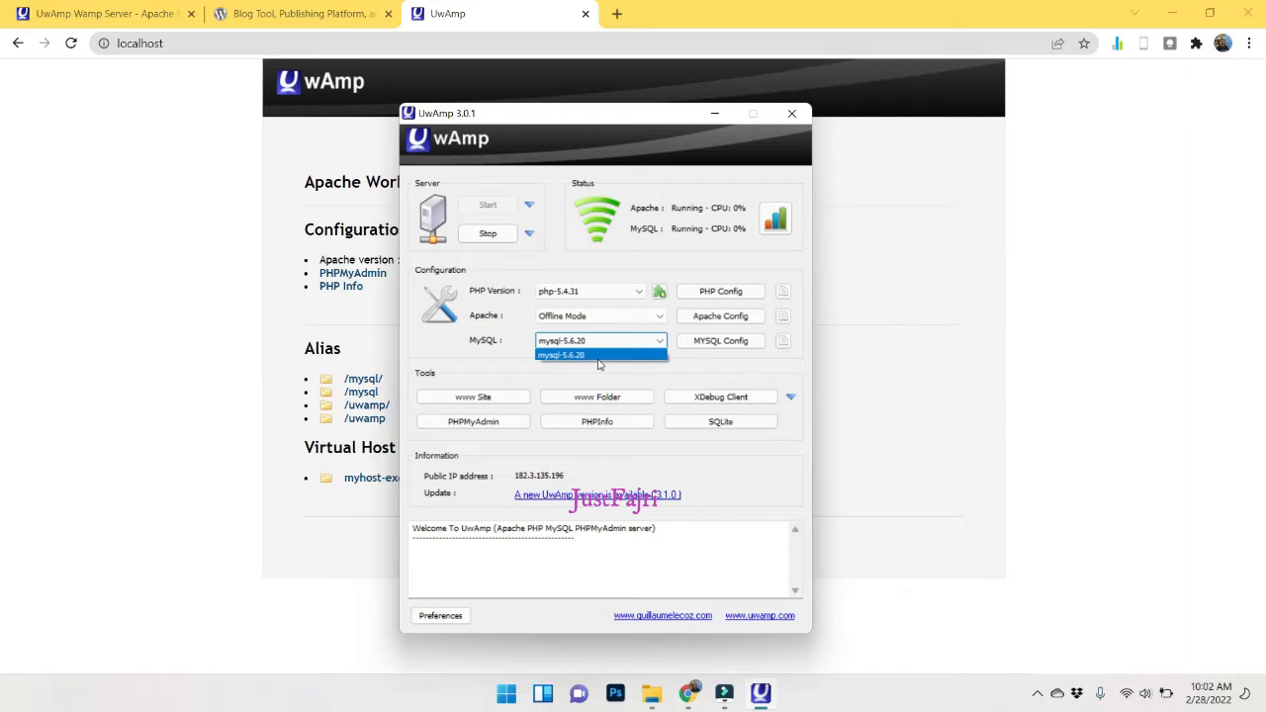
Keep mysql-5.6.20 and go to WordPress.org's Get WordPress download page.
click(667, 384)
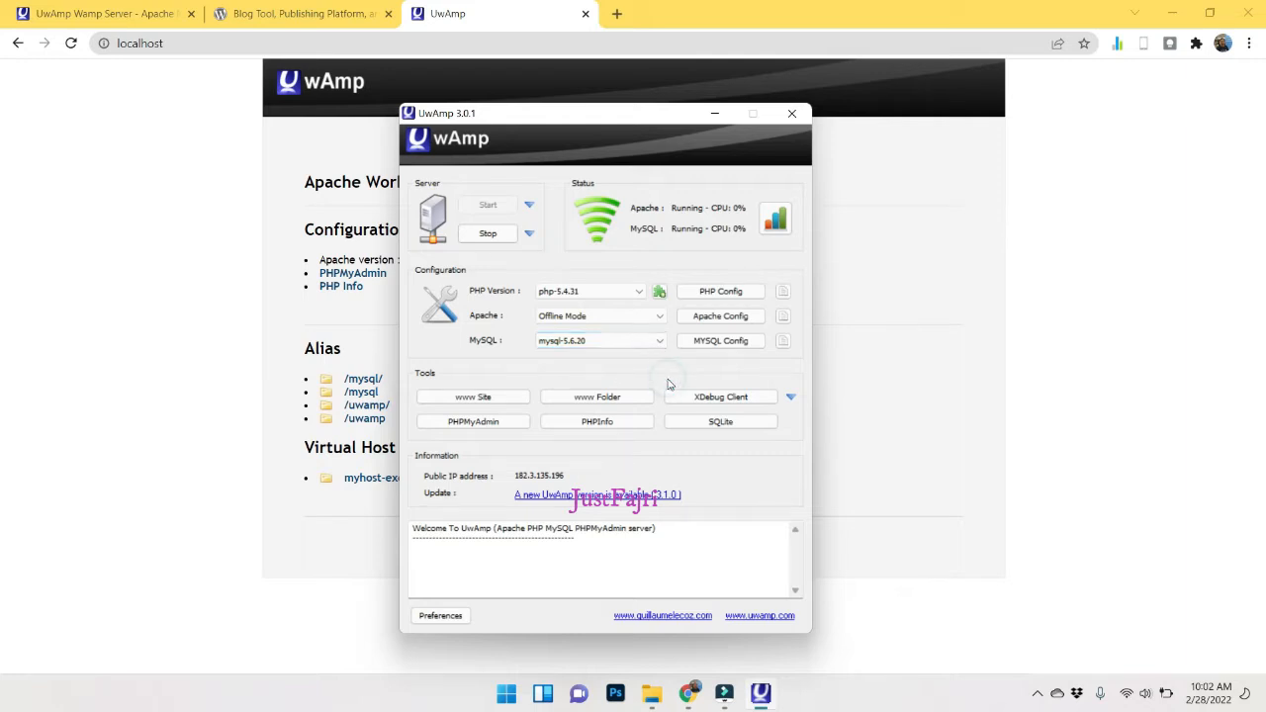
click(273, 13)
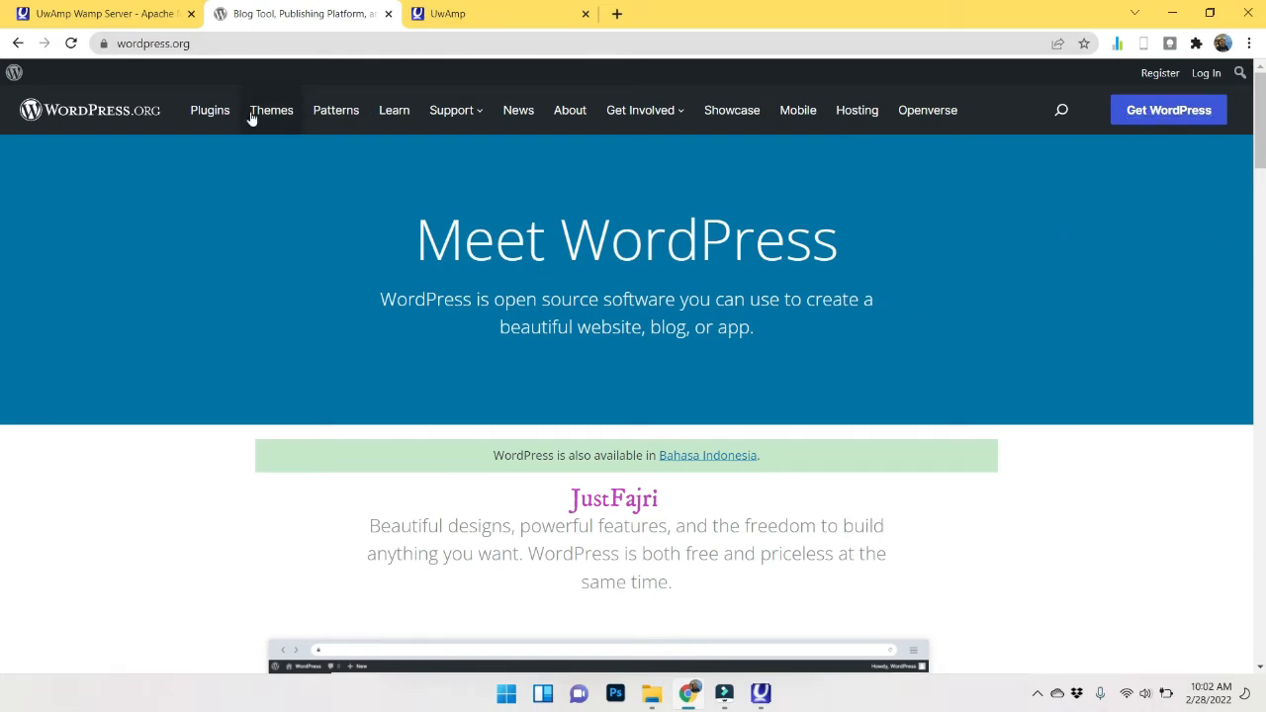
click(1158, 111)
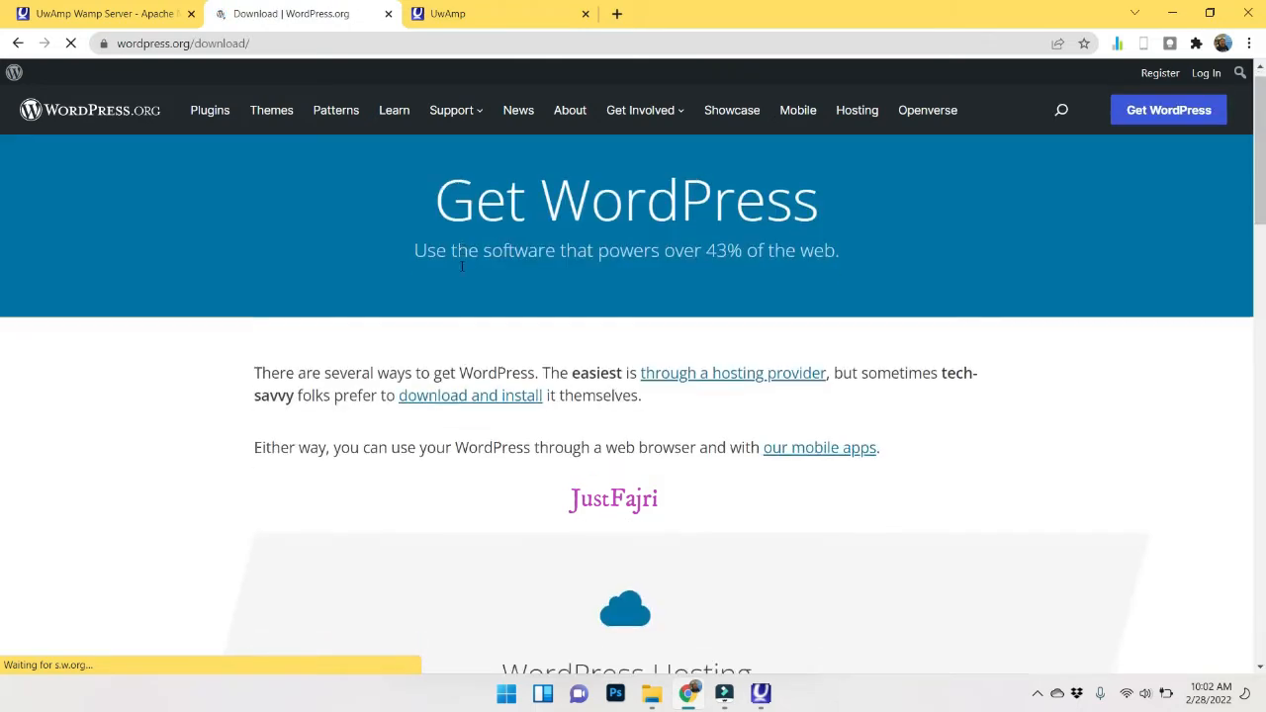
Highlight WordPress's requirements: PHP 7.4 or greater and MySQL 5.7.
scroll(461, 271, down, 10)
scroll(465, 275, down, 3)
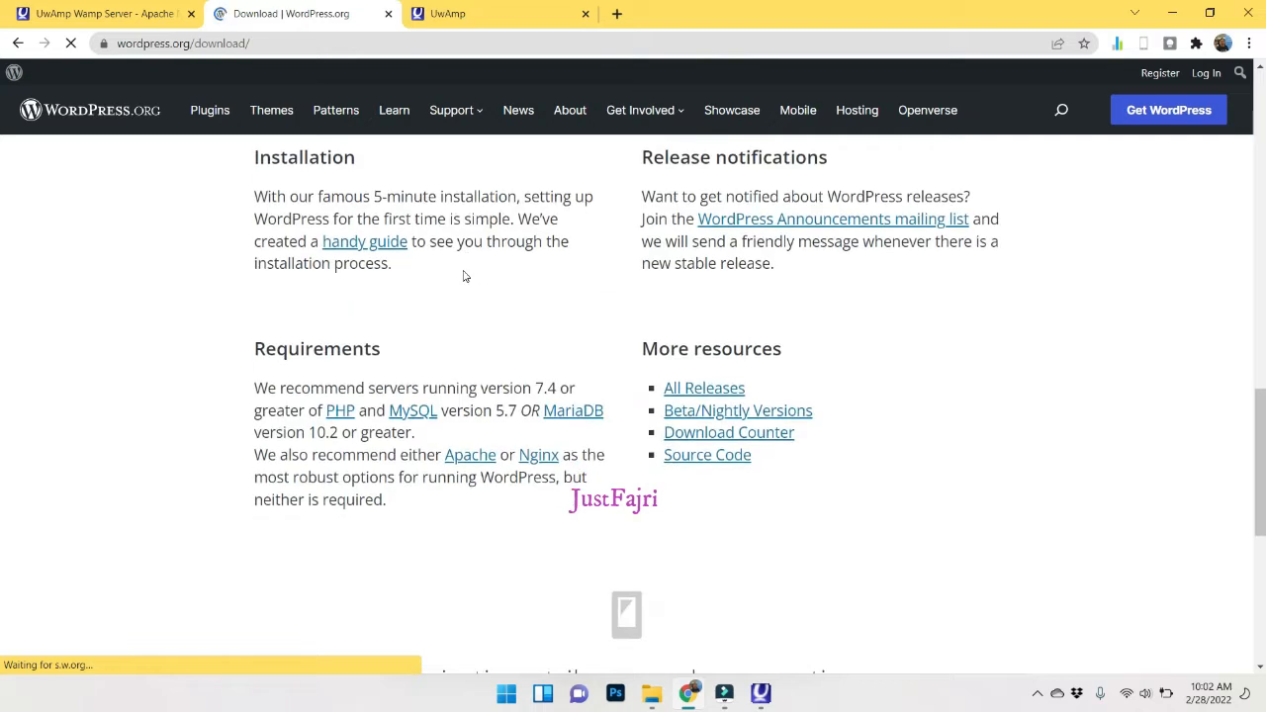
drag(254, 389, 586, 386)
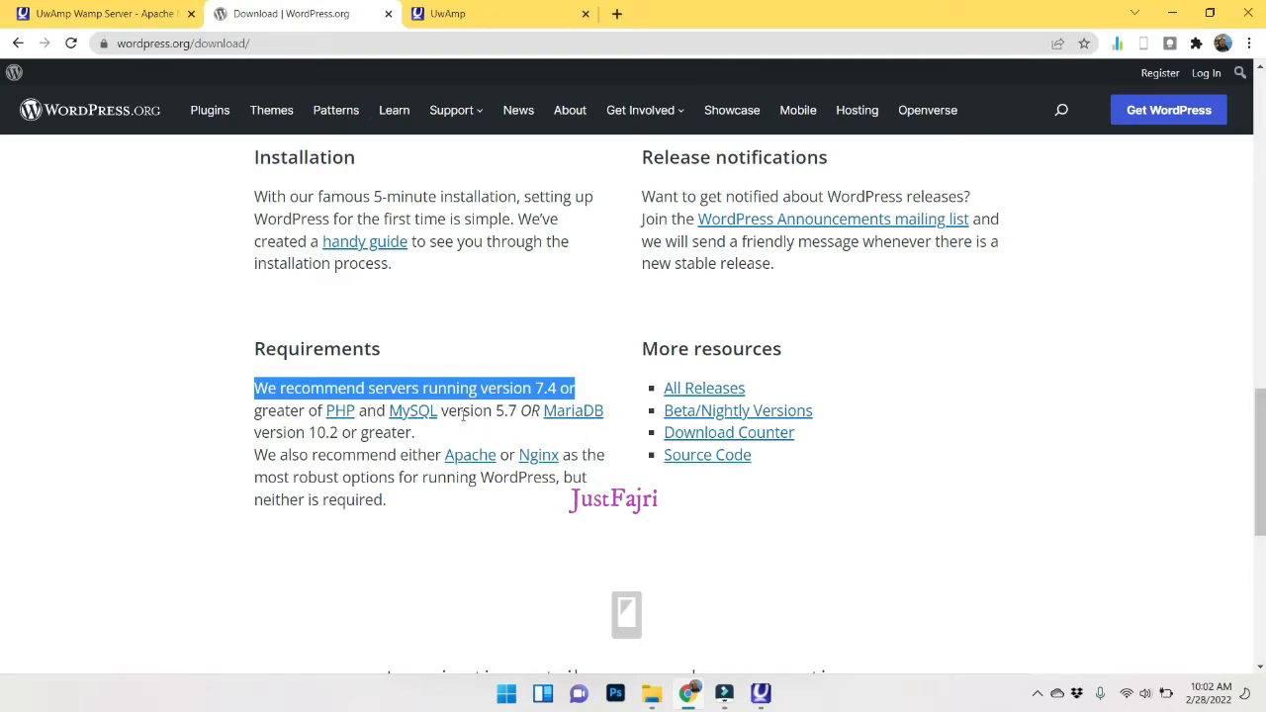
drag(442, 412, 502, 407)
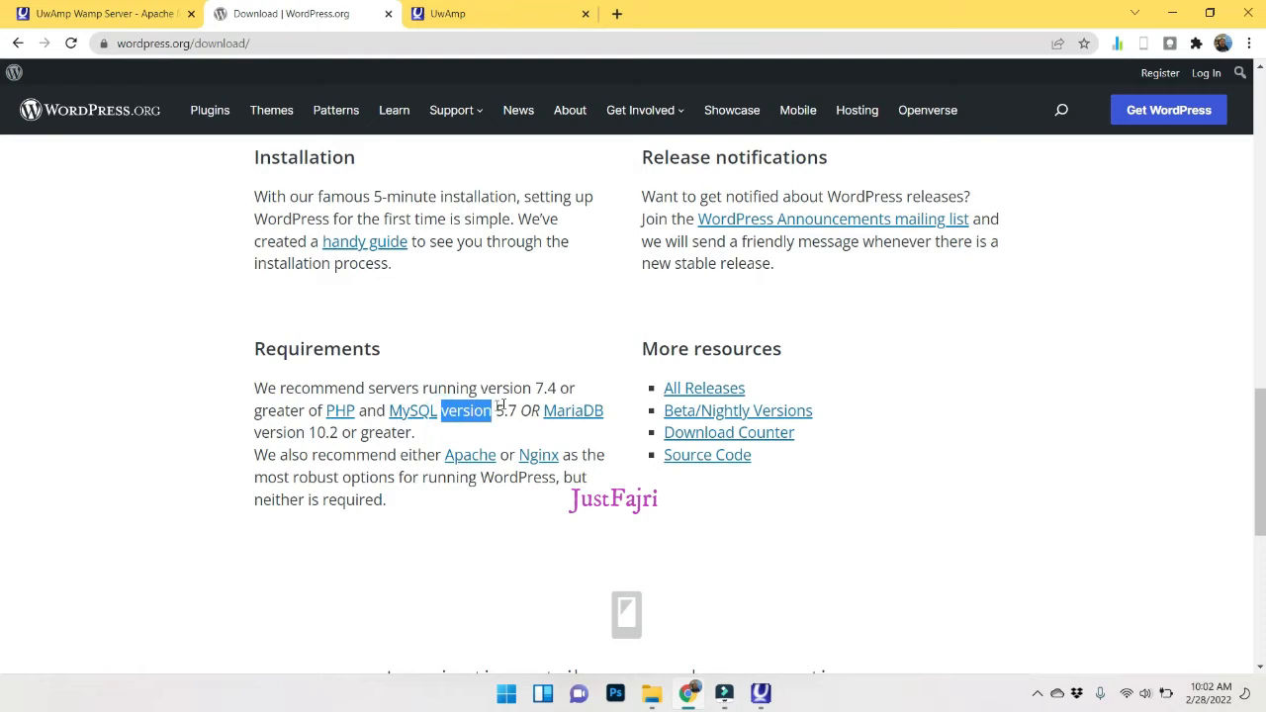
click(760, 692)
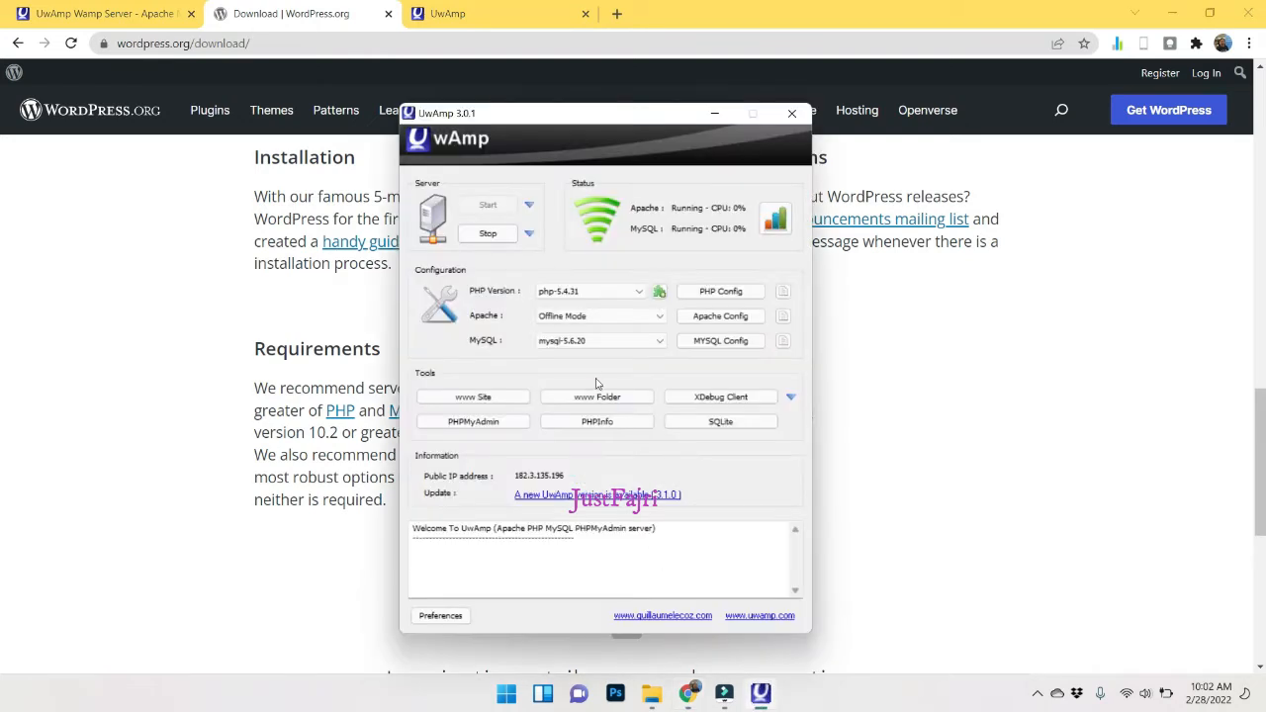
Keep MySQL at mysql-5.6.20, recheck WordPress's PHP 7.4 requirement, and minimize Chrome.
click(603, 341)
click(608, 354)
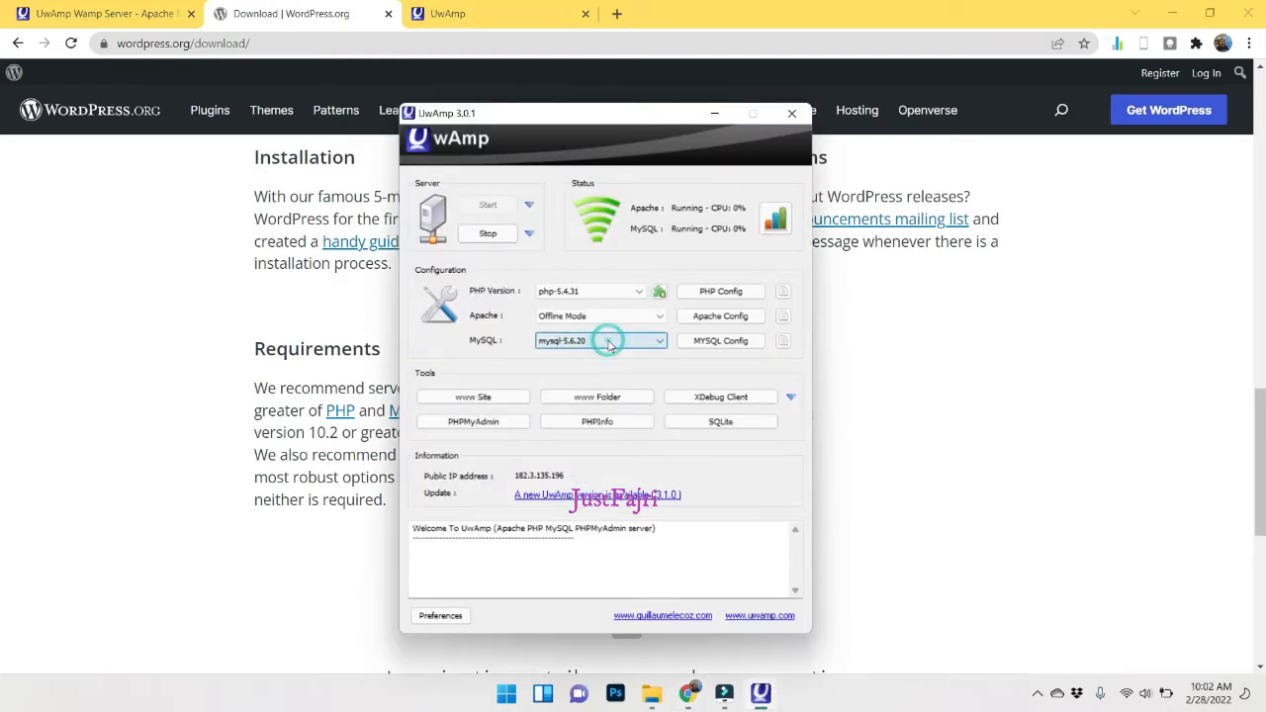
click(987, 497)
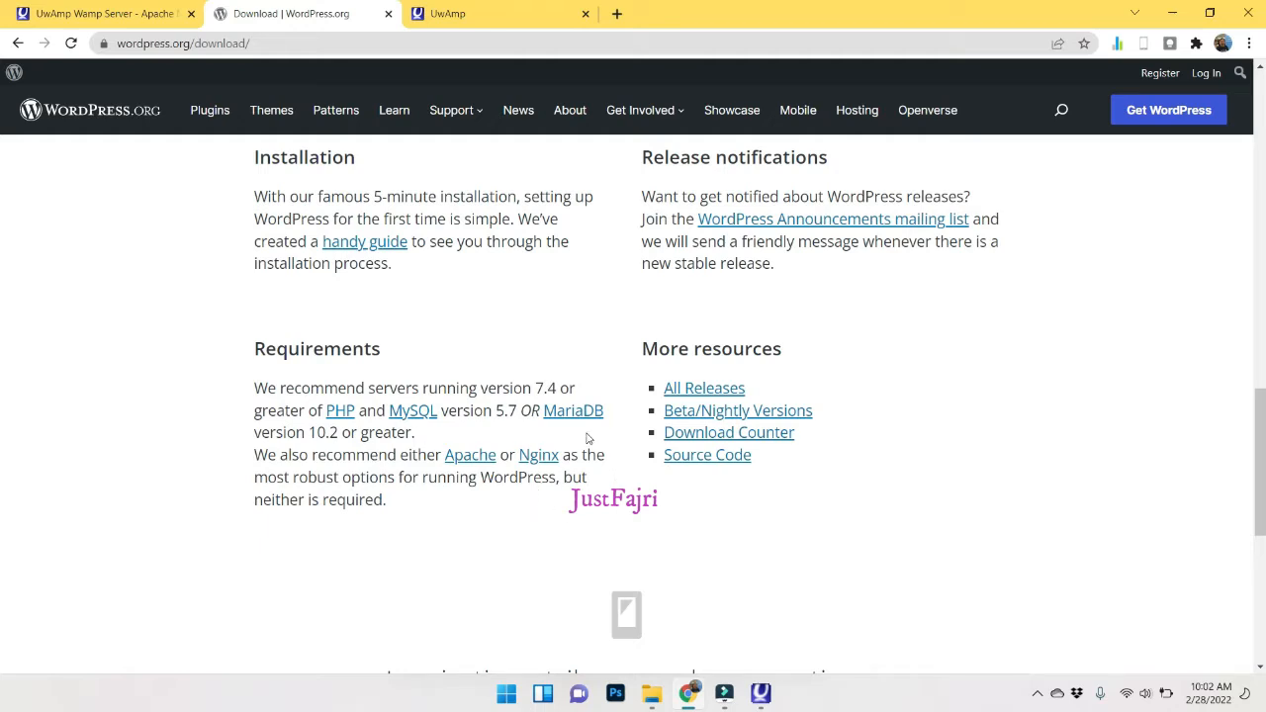
drag(535, 383, 562, 380)
click(959, 543)
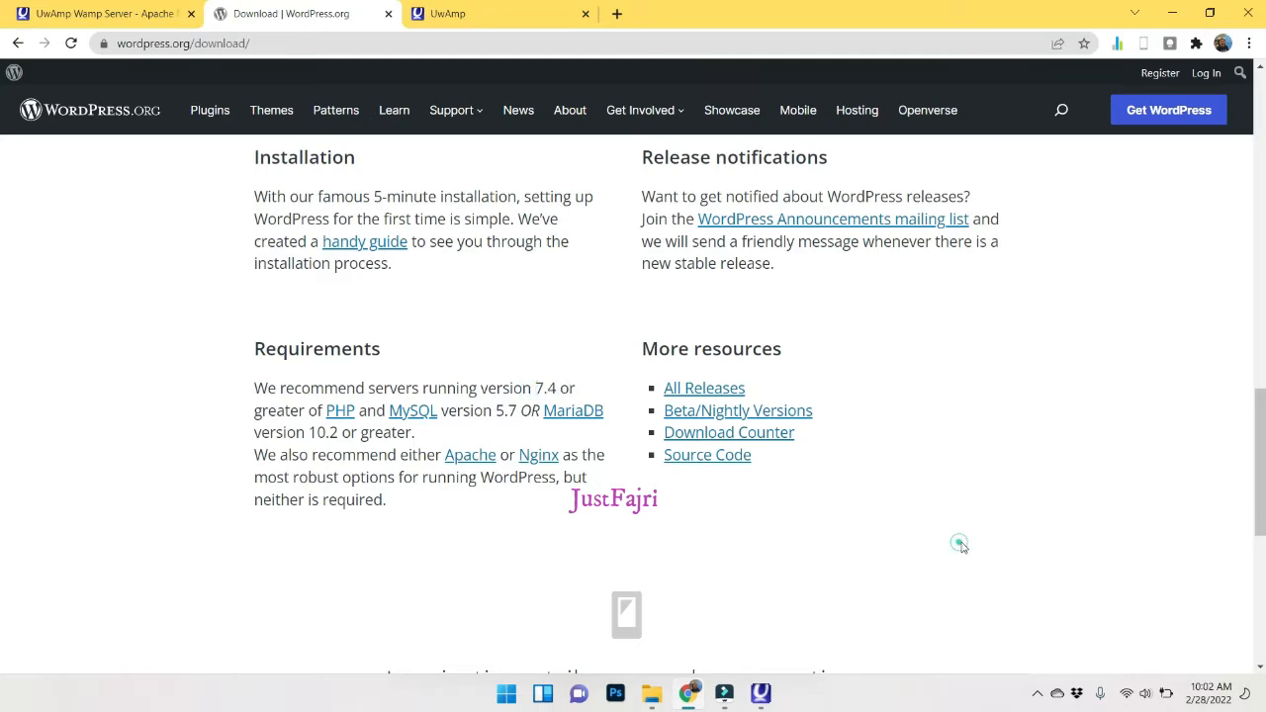
click(1180, 13)
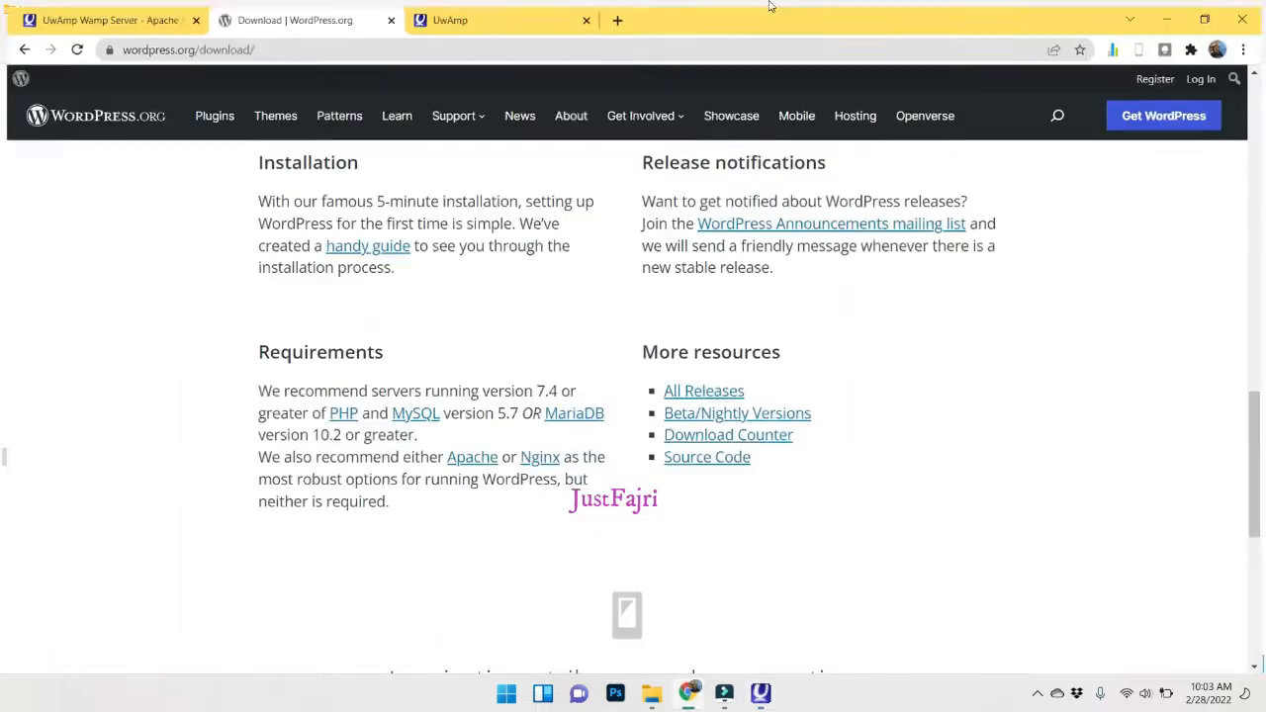
Search Google for php, open php.net, then minimize Chrome to show UwAmp.
click(688, 693)
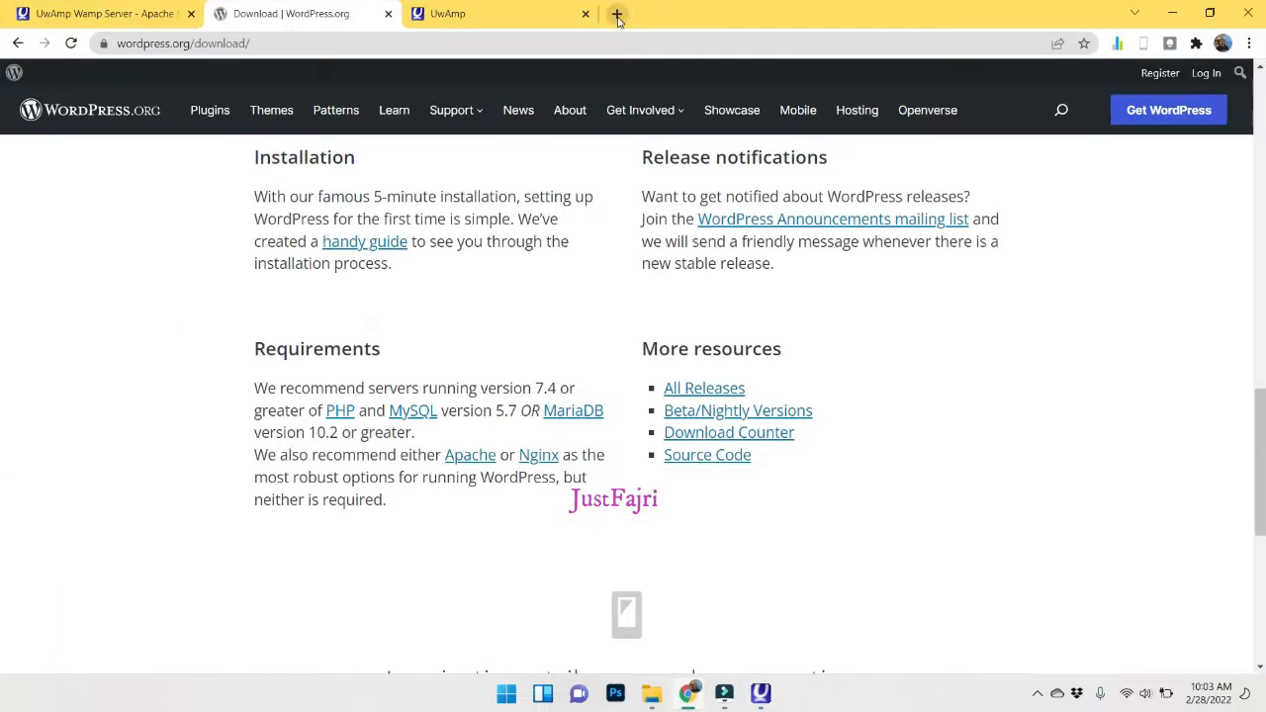
click(617, 15)
text(php)
key(Return)
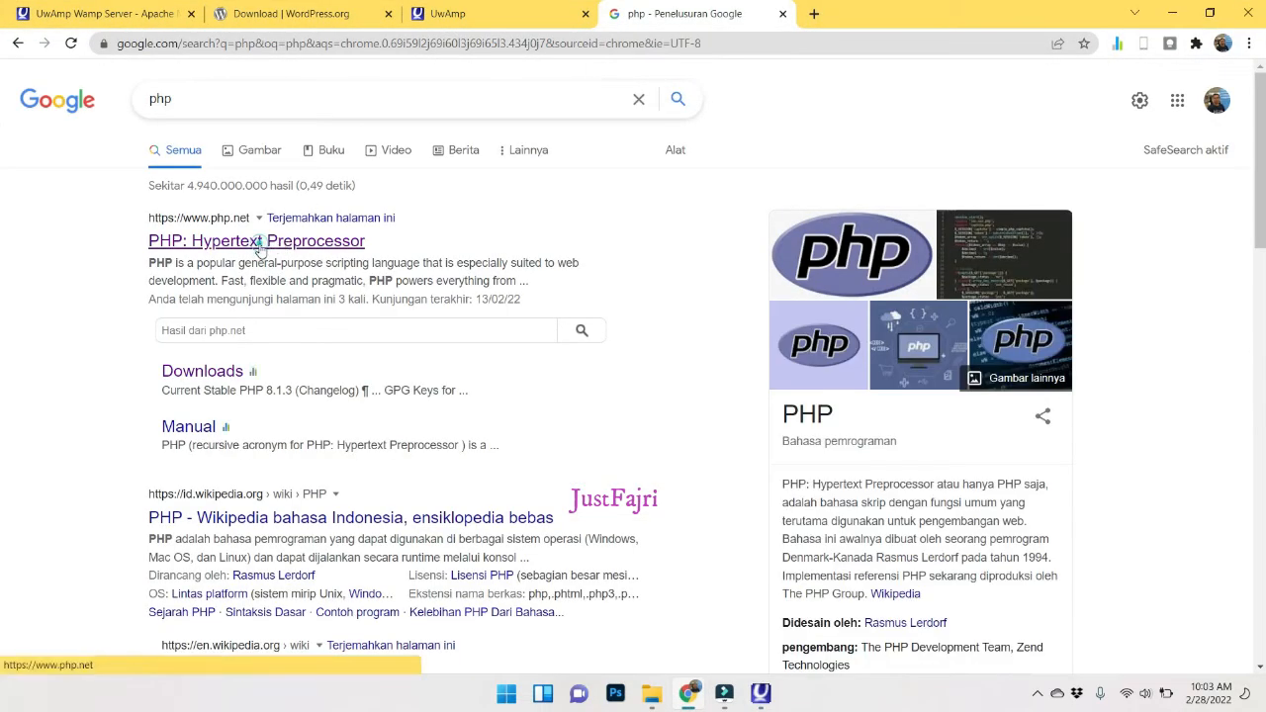
click(259, 245)
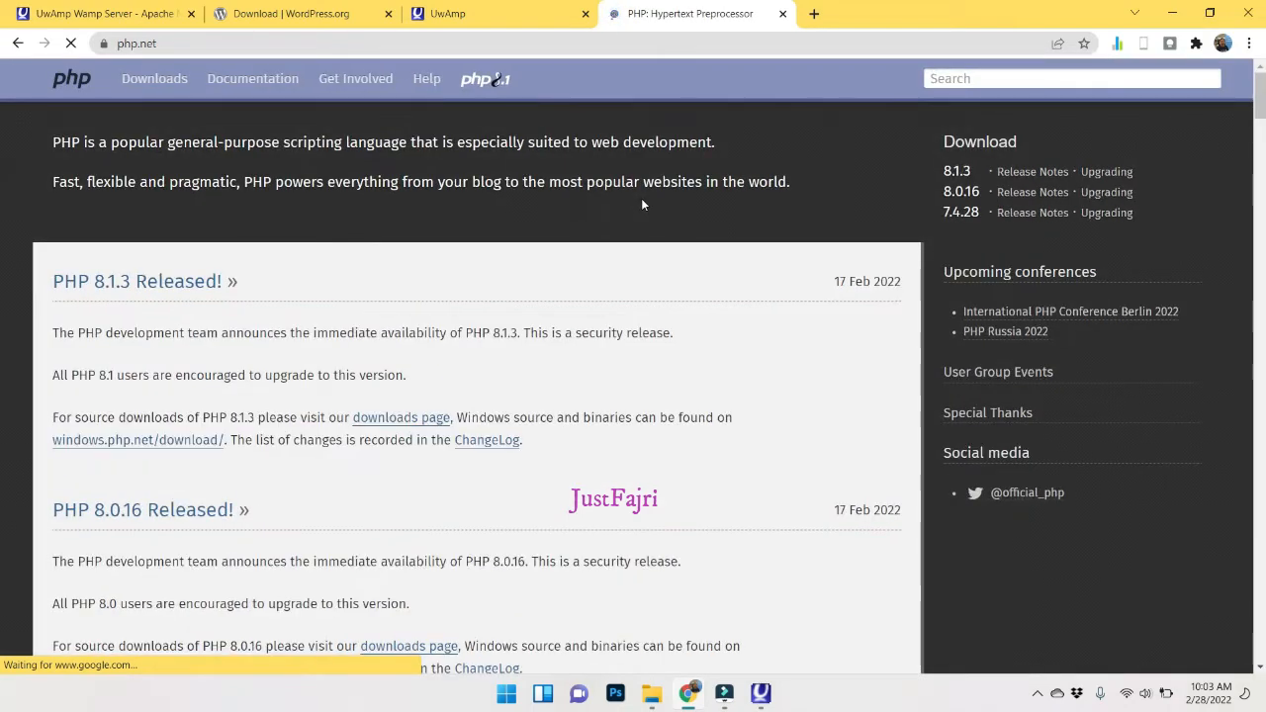
click(1172, 13)
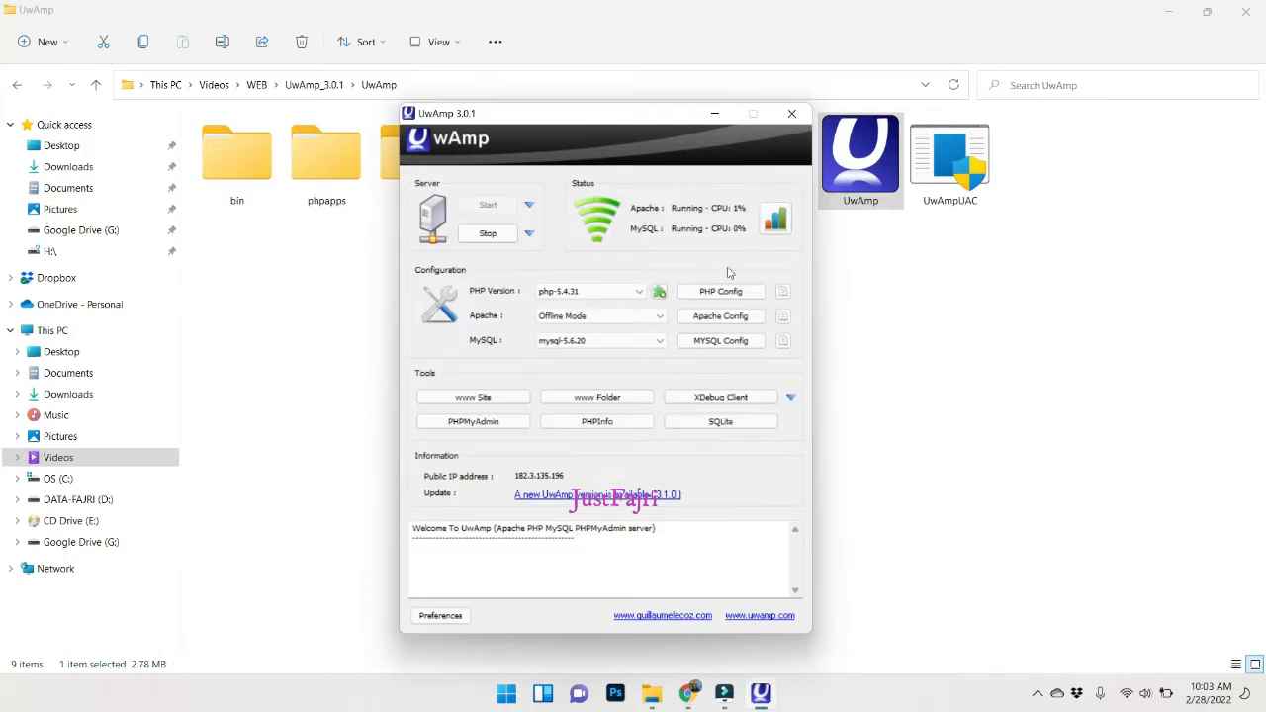
Open UwAmp's PHP installer and load the UwAmp PHP Repository version list, then close it.
click(659, 291)
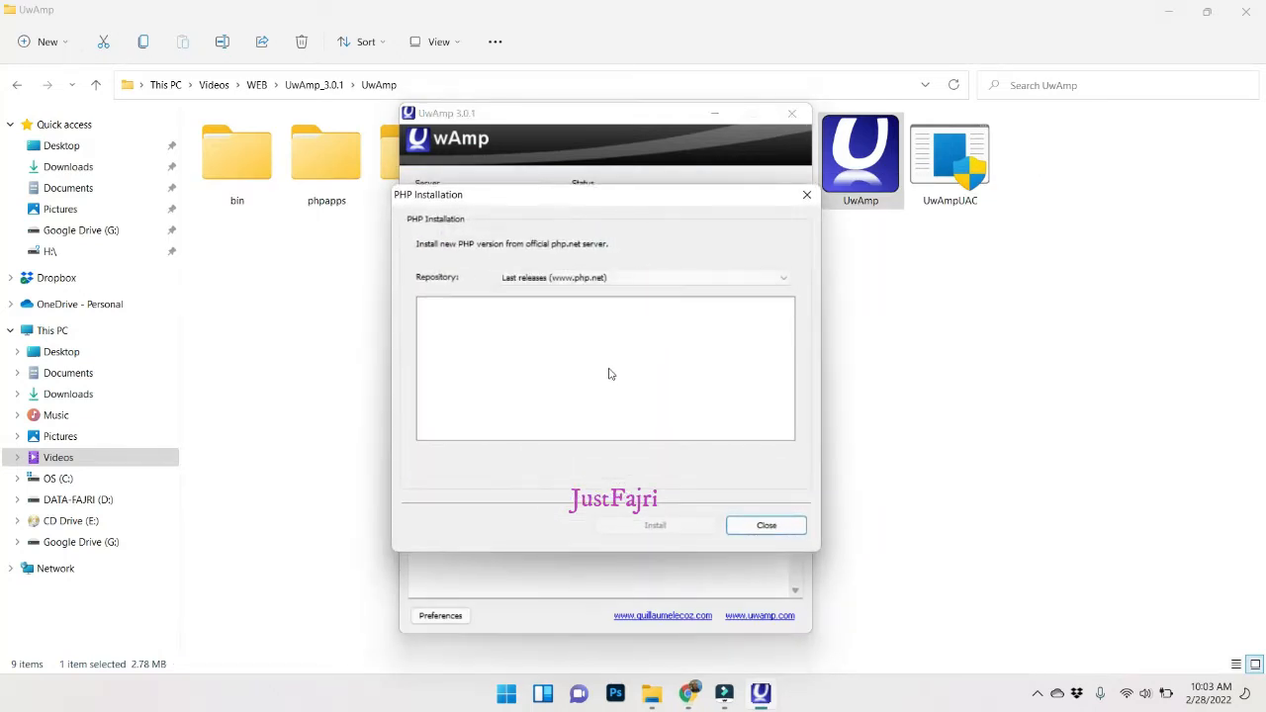
click(621, 279)
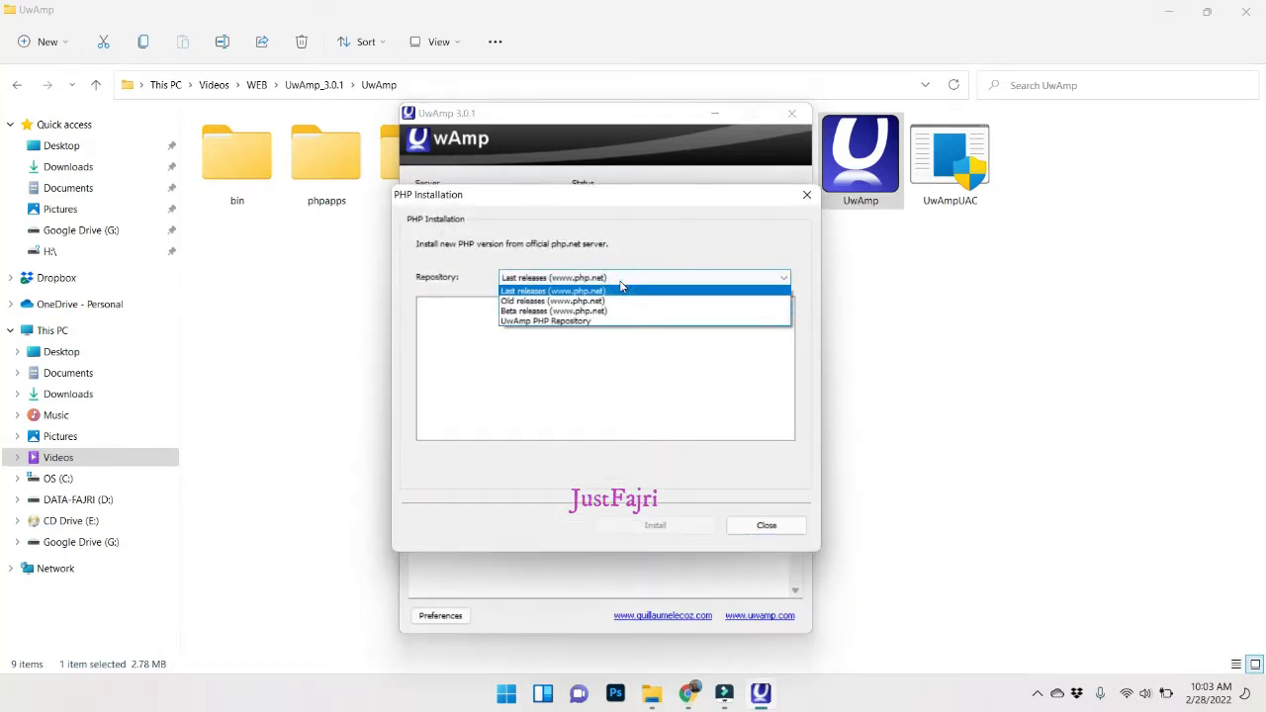
click(589, 323)
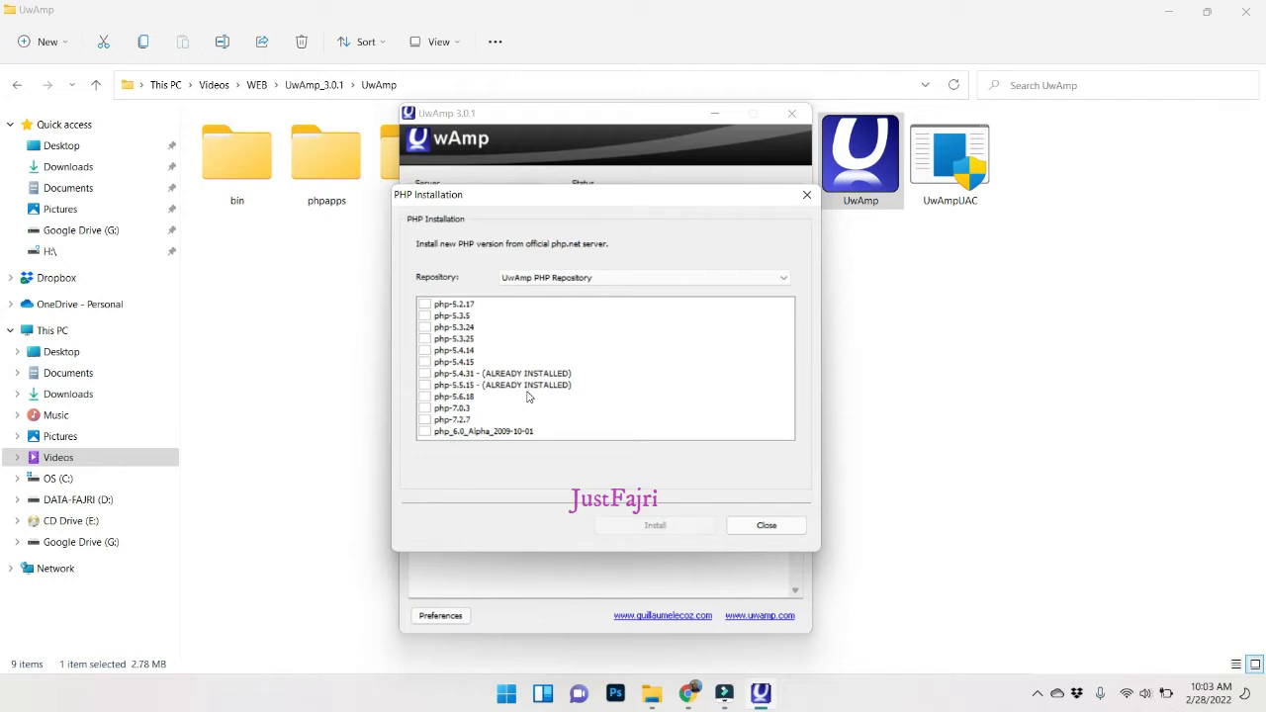
click(689, 694)
click(692, 696)
click(764, 525)
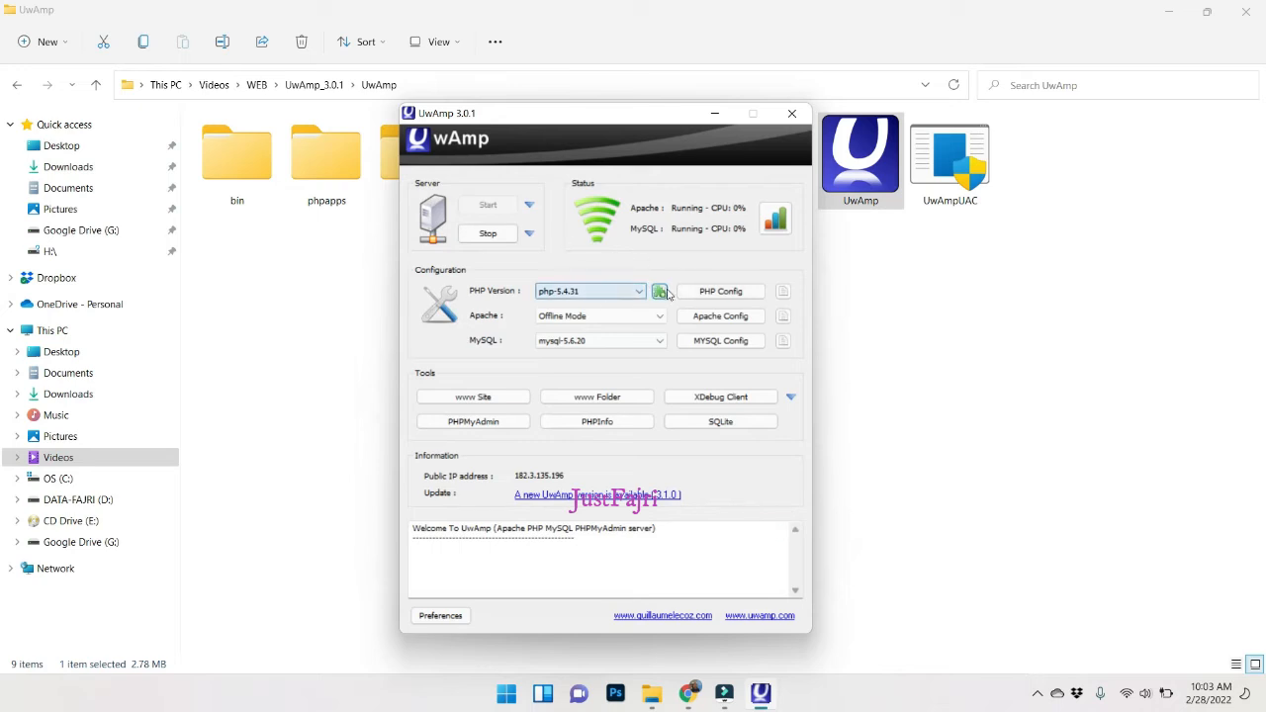
Reopen the installer and compare the Old, Beta and UwAmp PHP Repository version lists.
click(660, 292)
click(659, 278)
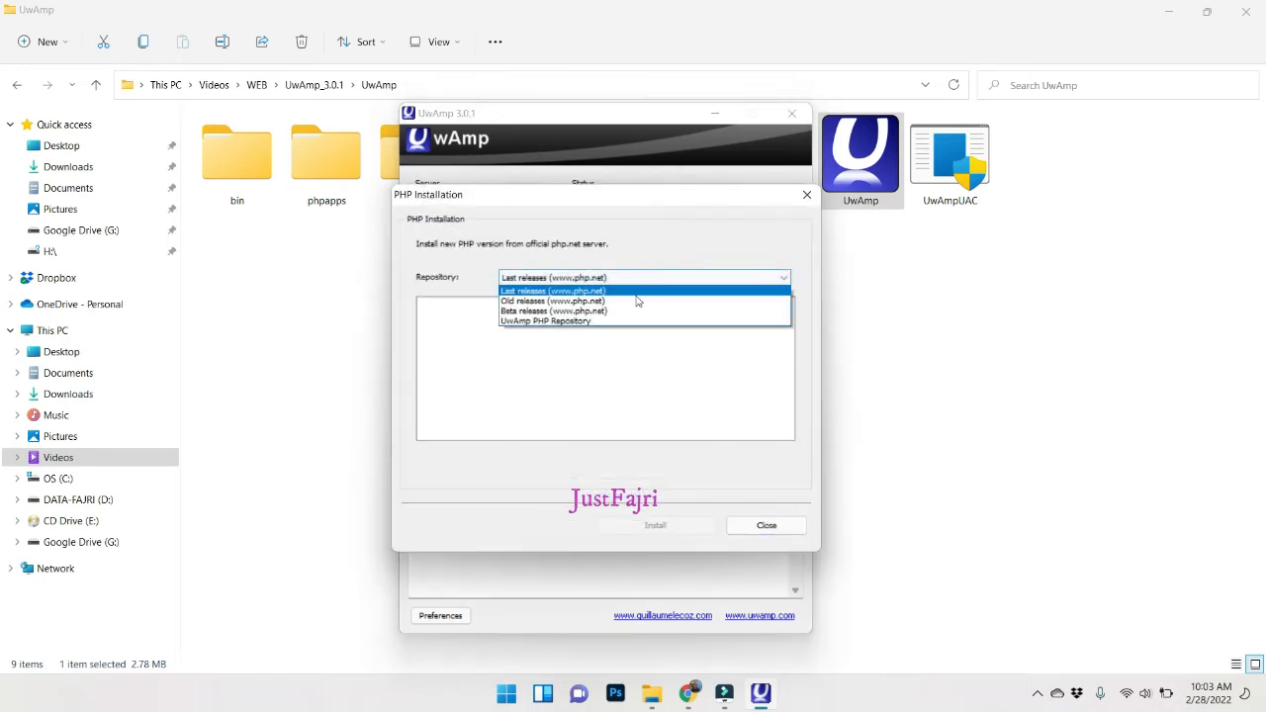
click(636, 297)
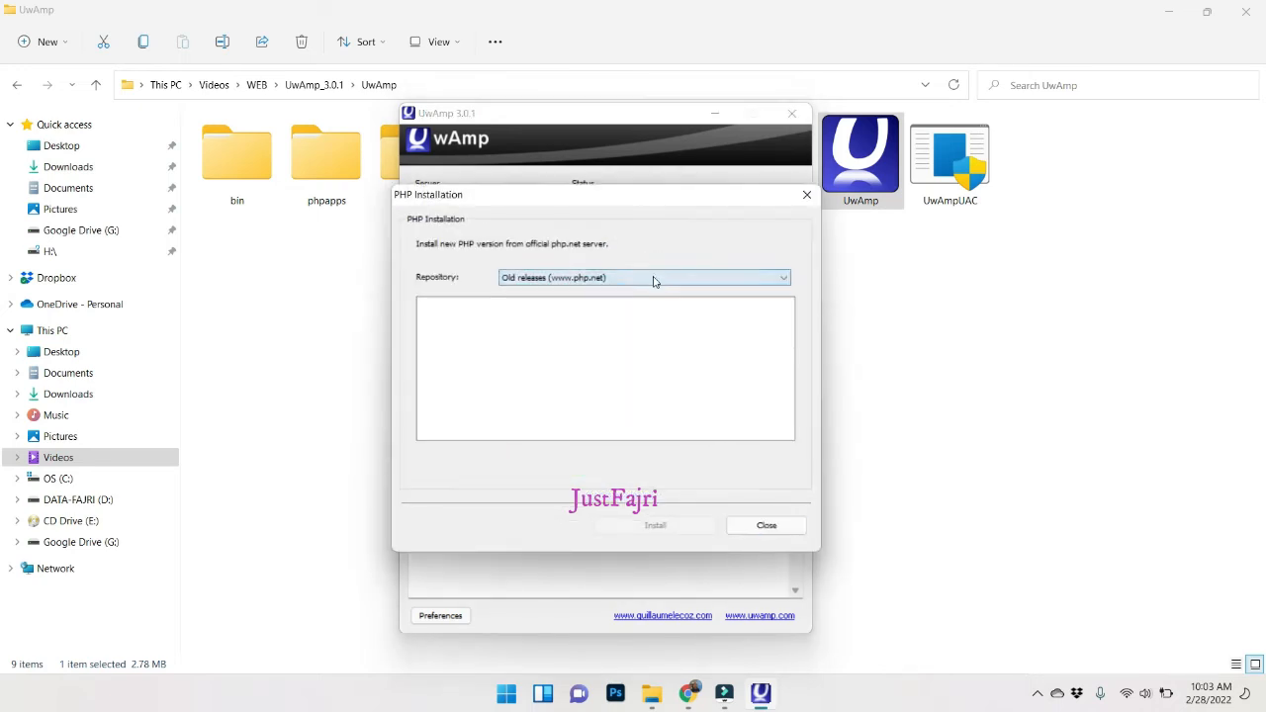
click(653, 278)
click(637, 309)
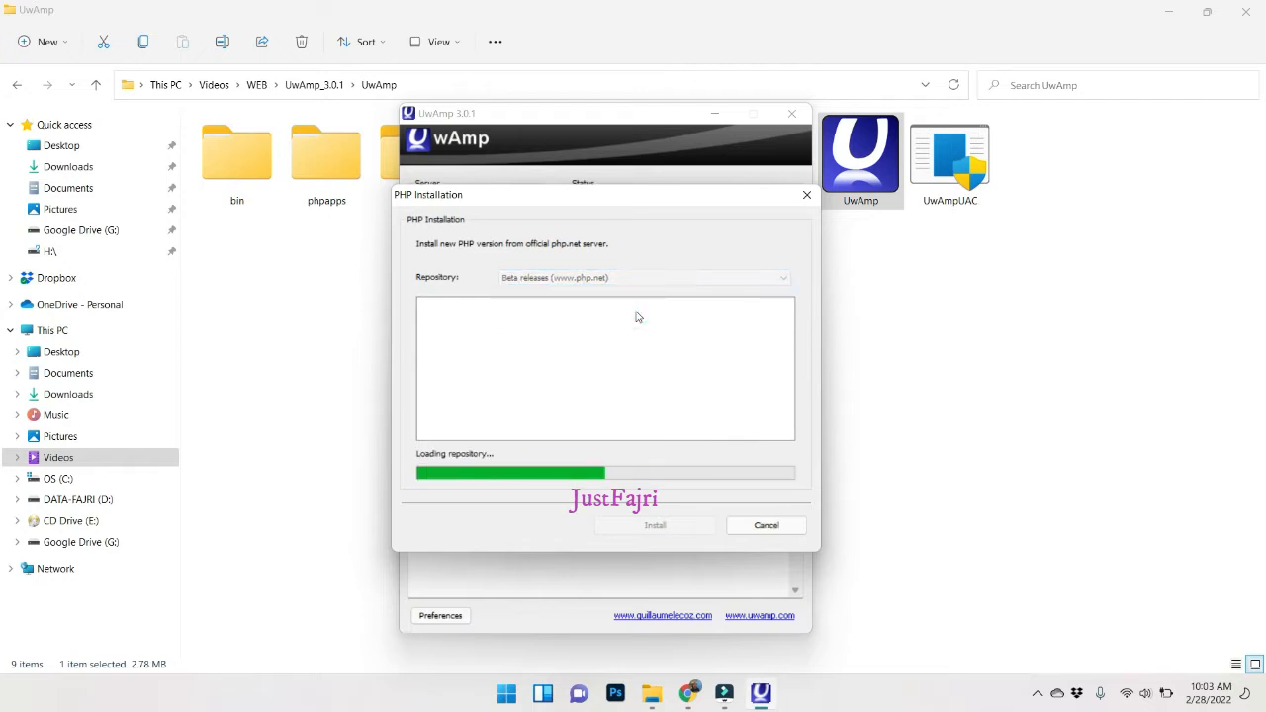
click(649, 278)
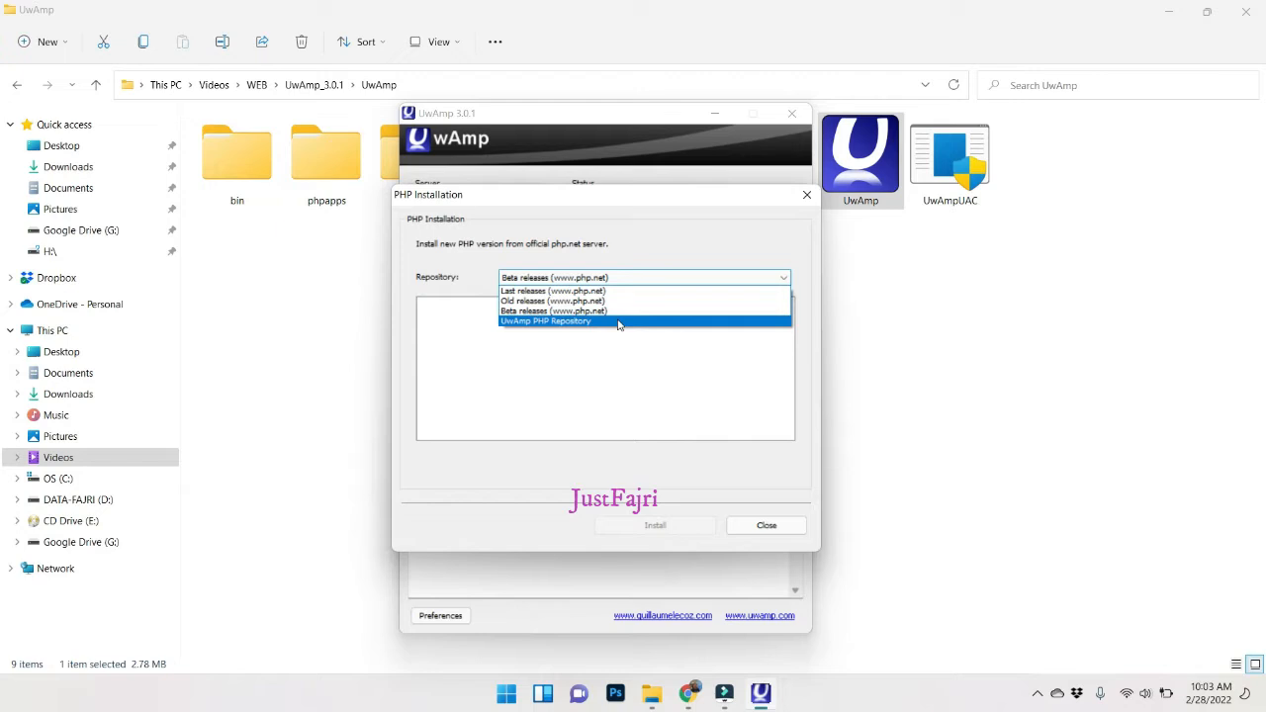
click(619, 323)
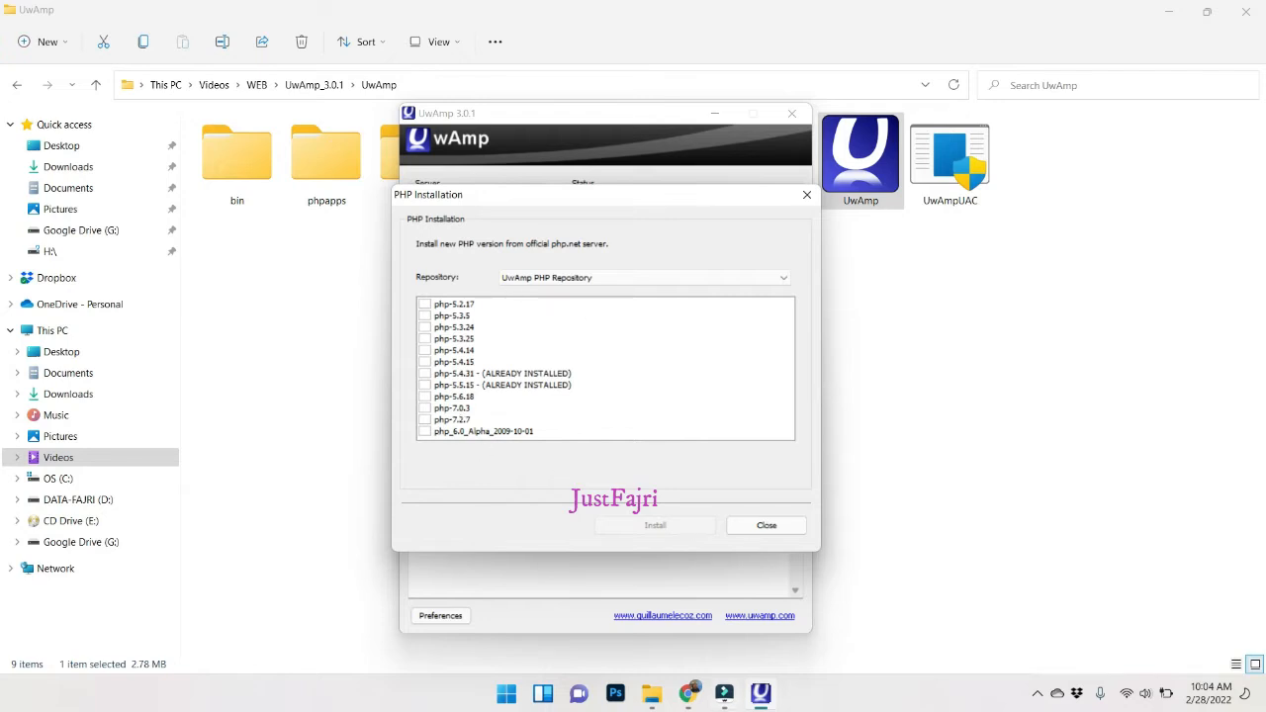
click(688, 693)
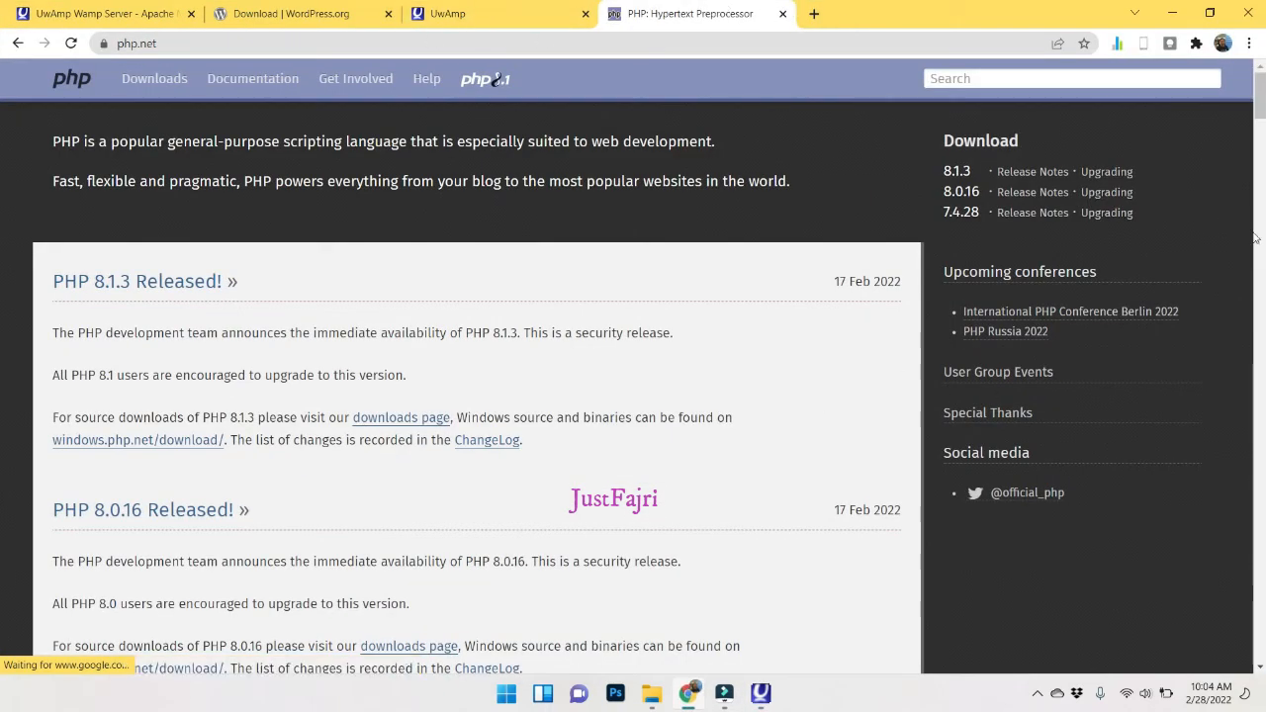
Open PHP 7.4.28 on php.net and go to its Windows downloads page.
click(967, 215)
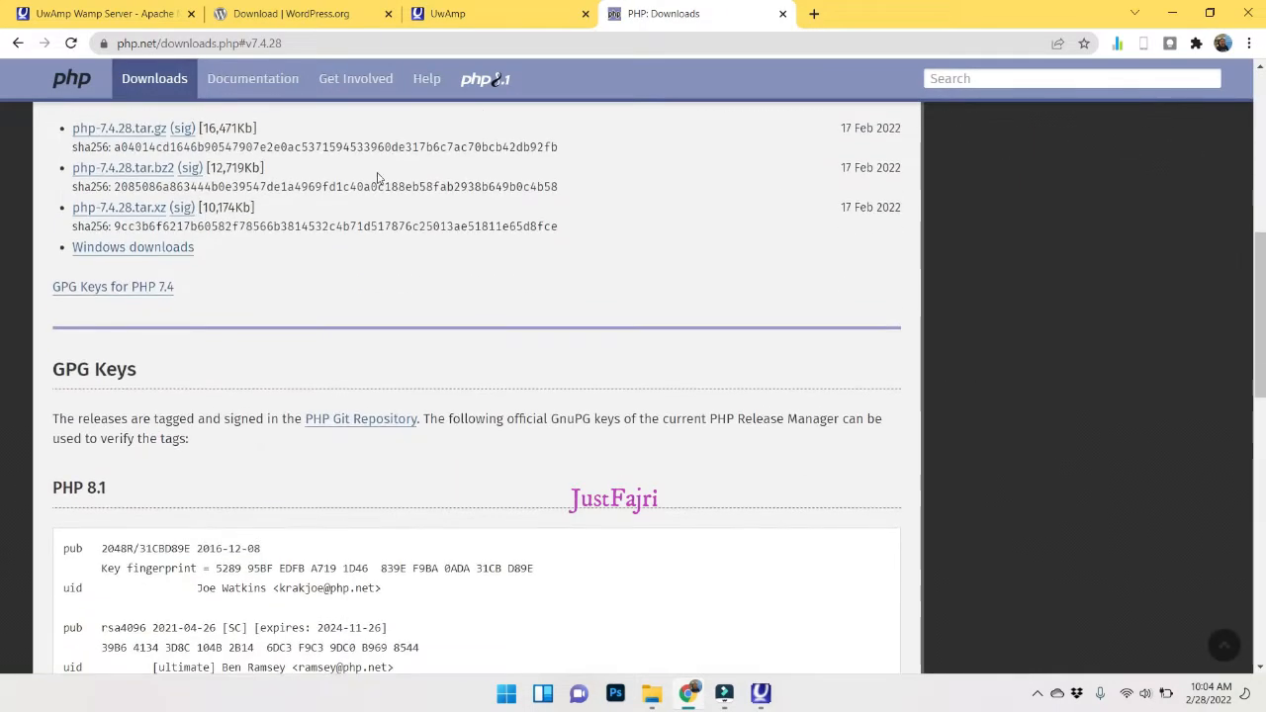
scroll(237, 413, up, 3)
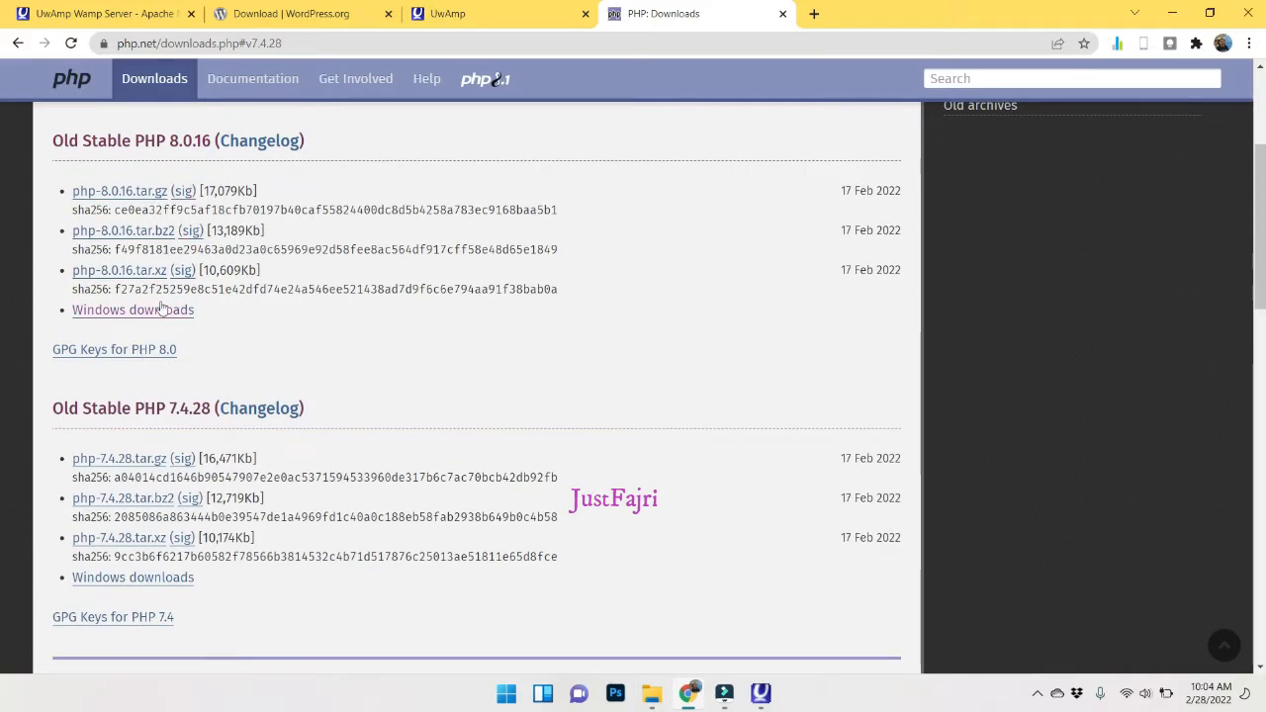
click(138, 581)
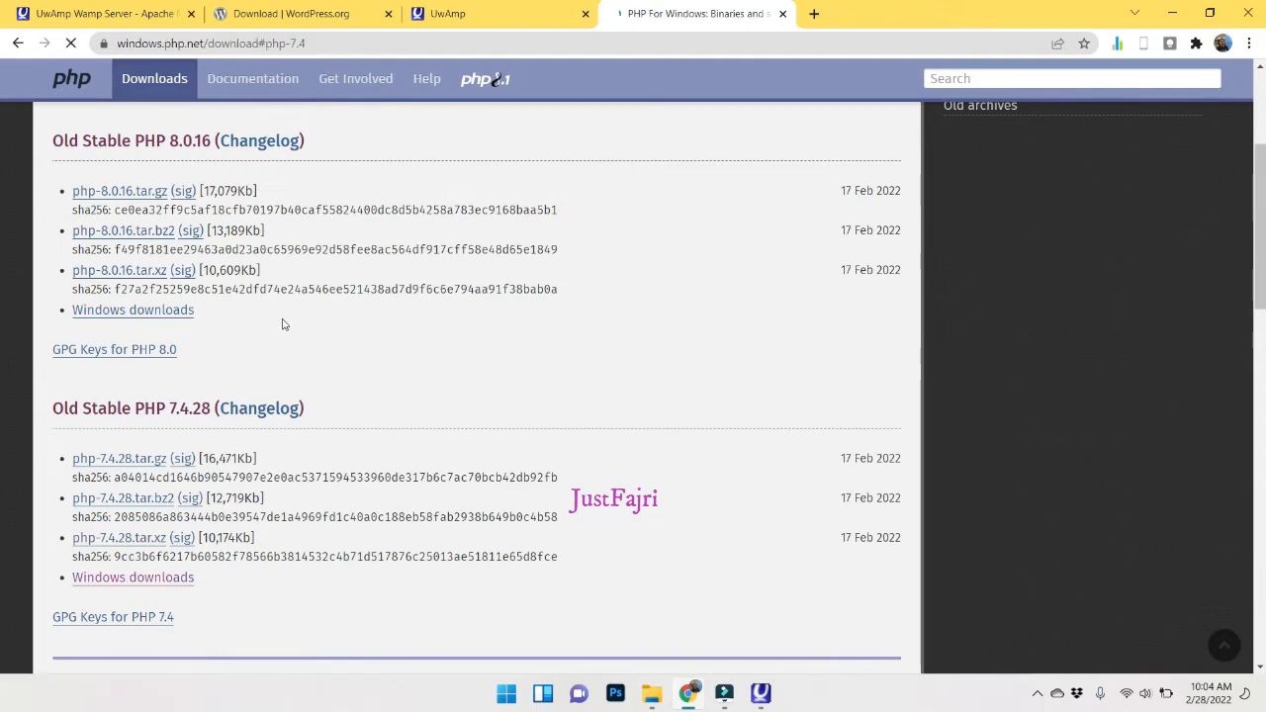
scroll(311, 300, down, 2)
scroll(316, 297, up, 3)
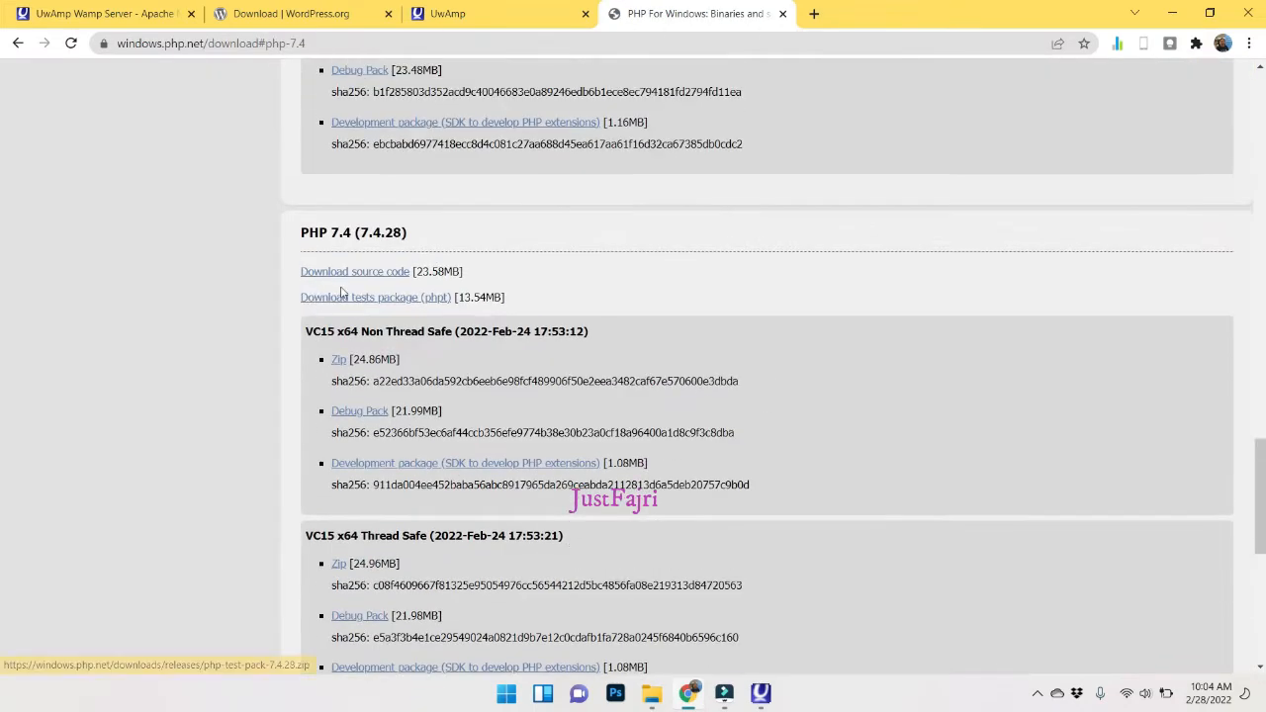
scroll(343, 291, up, 4)
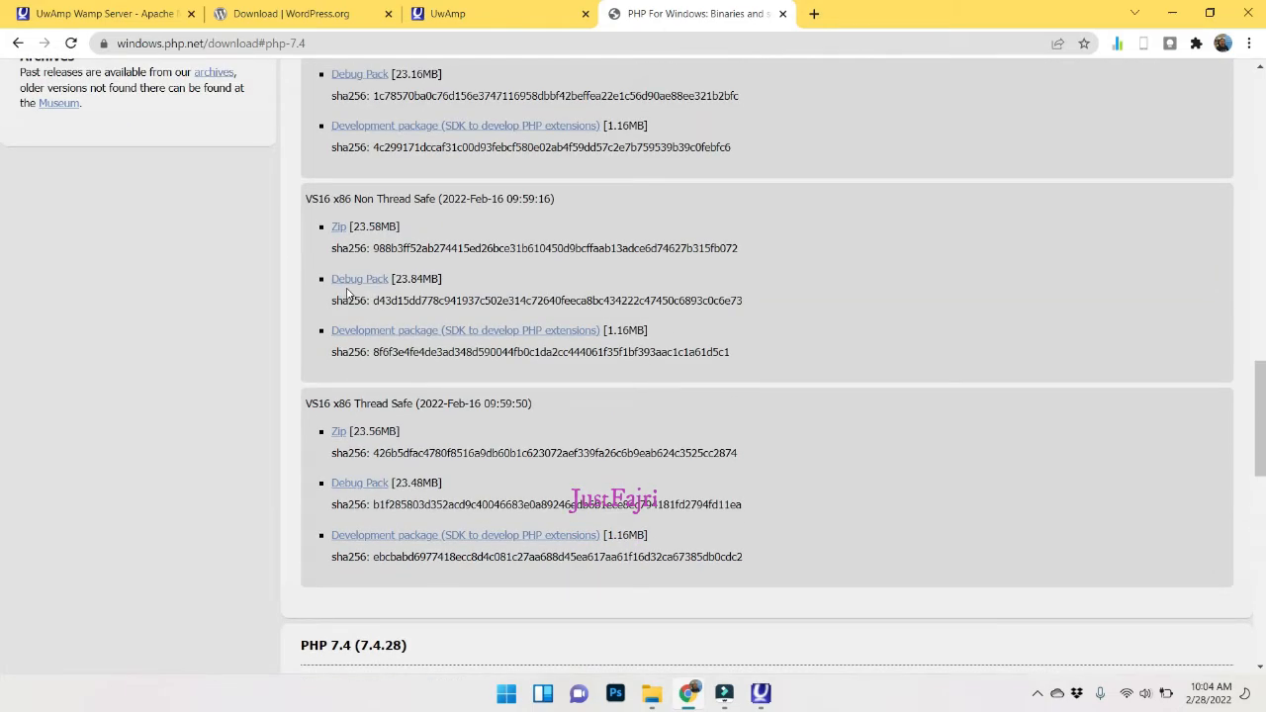
scroll(346, 293, up, 6)
scroll(368, 294, down, 8)
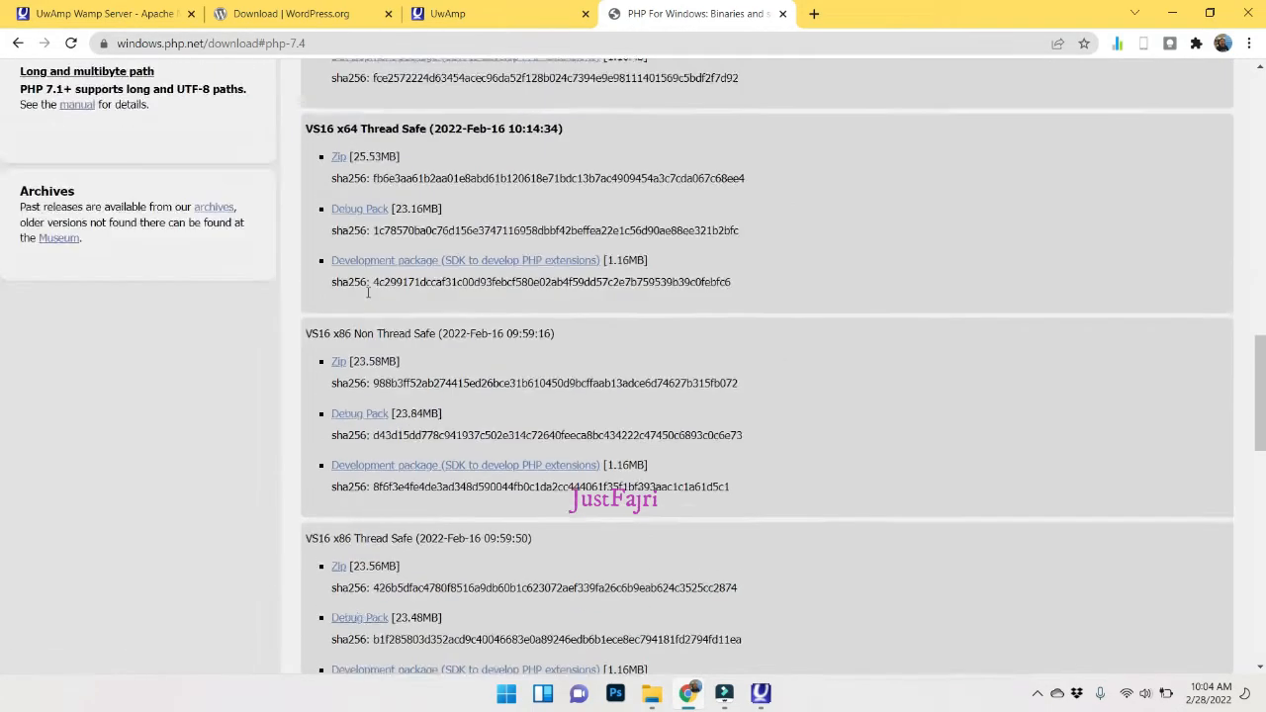
scroll(368, 293, down, 4)
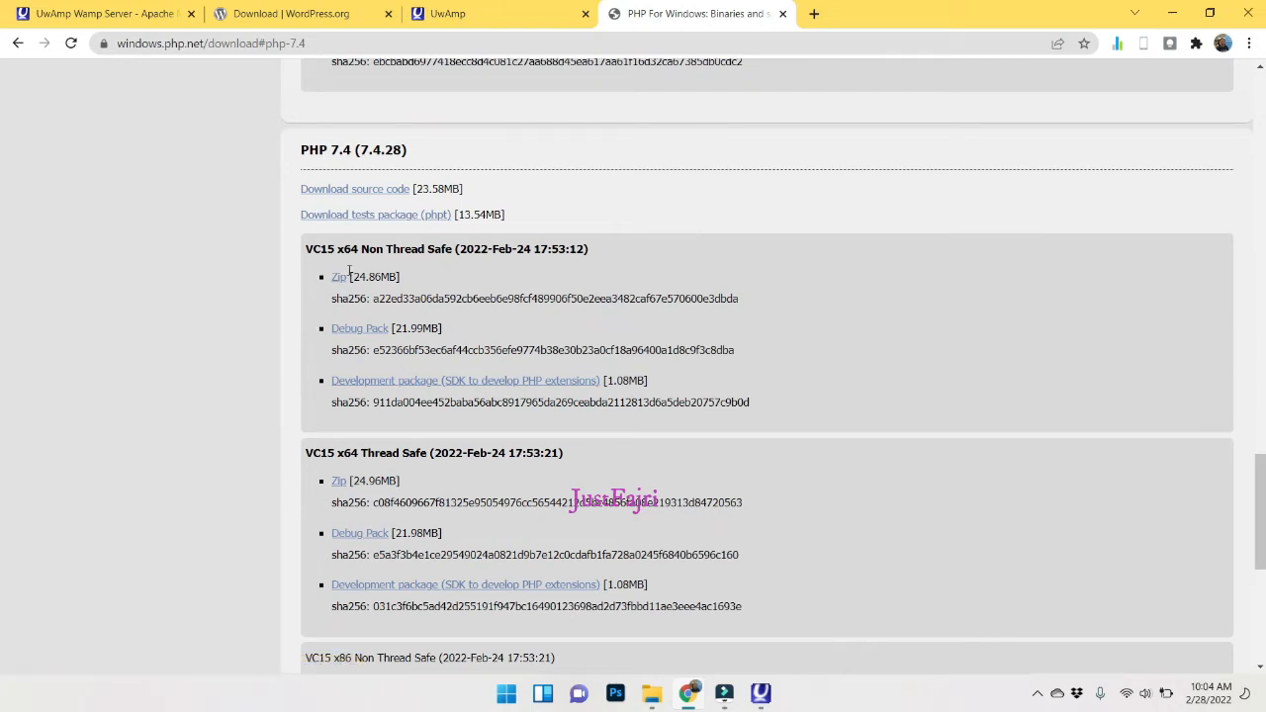
Start the php-7.4.28-src.zip source download, then cancel it.
click(348, 194)
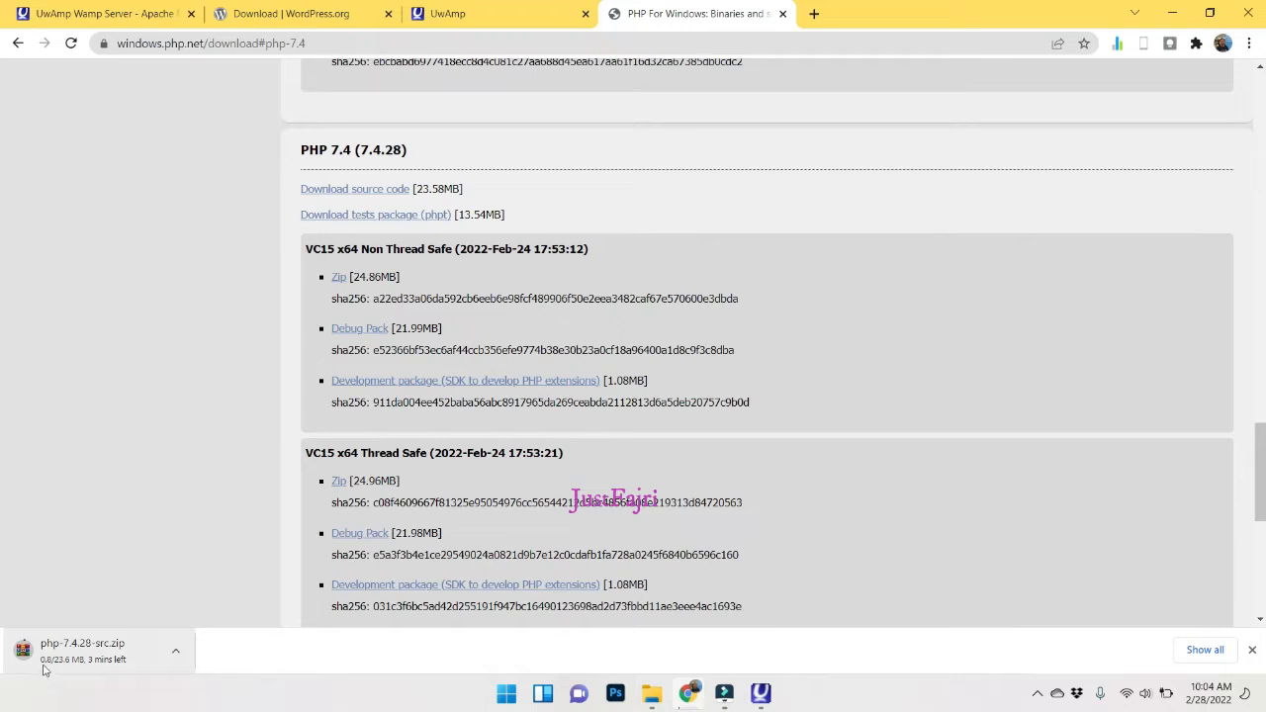
click(175, 649)
click(204, 620)
Close the PHP installer without installing php-7.2.7, stop Apache and close UwAmp.
click(761, 697)
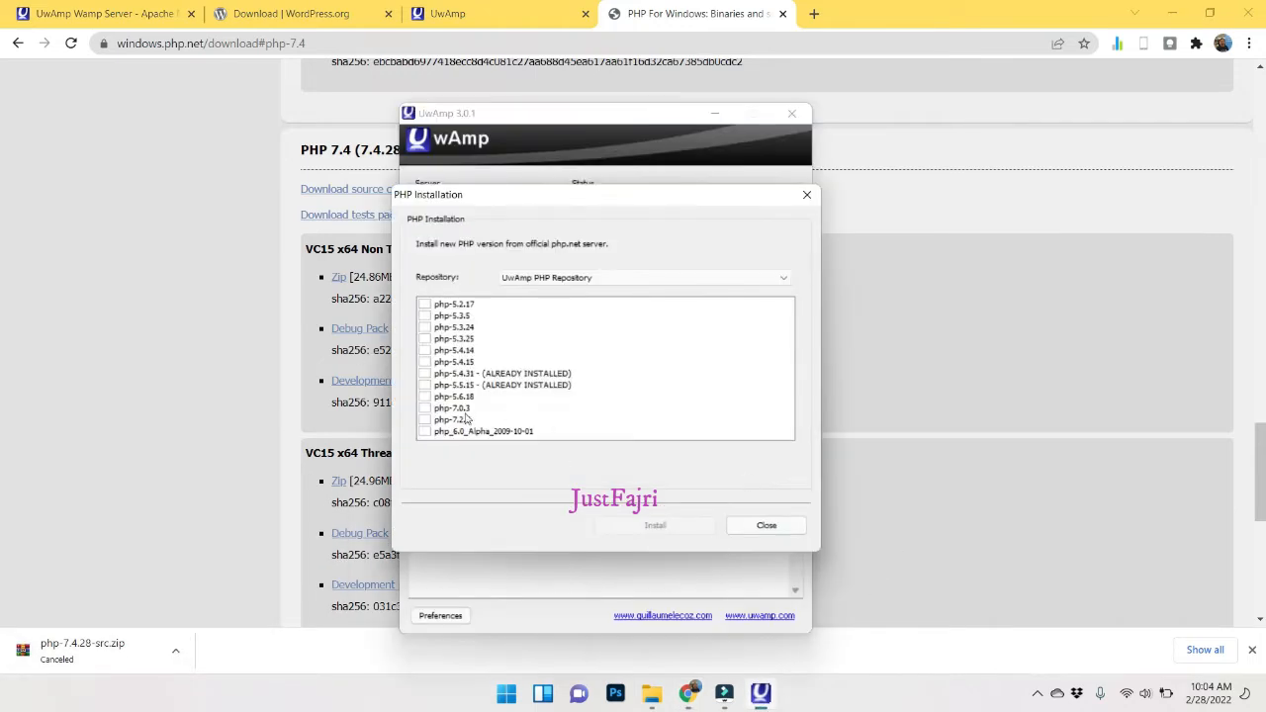
click(424, 420)
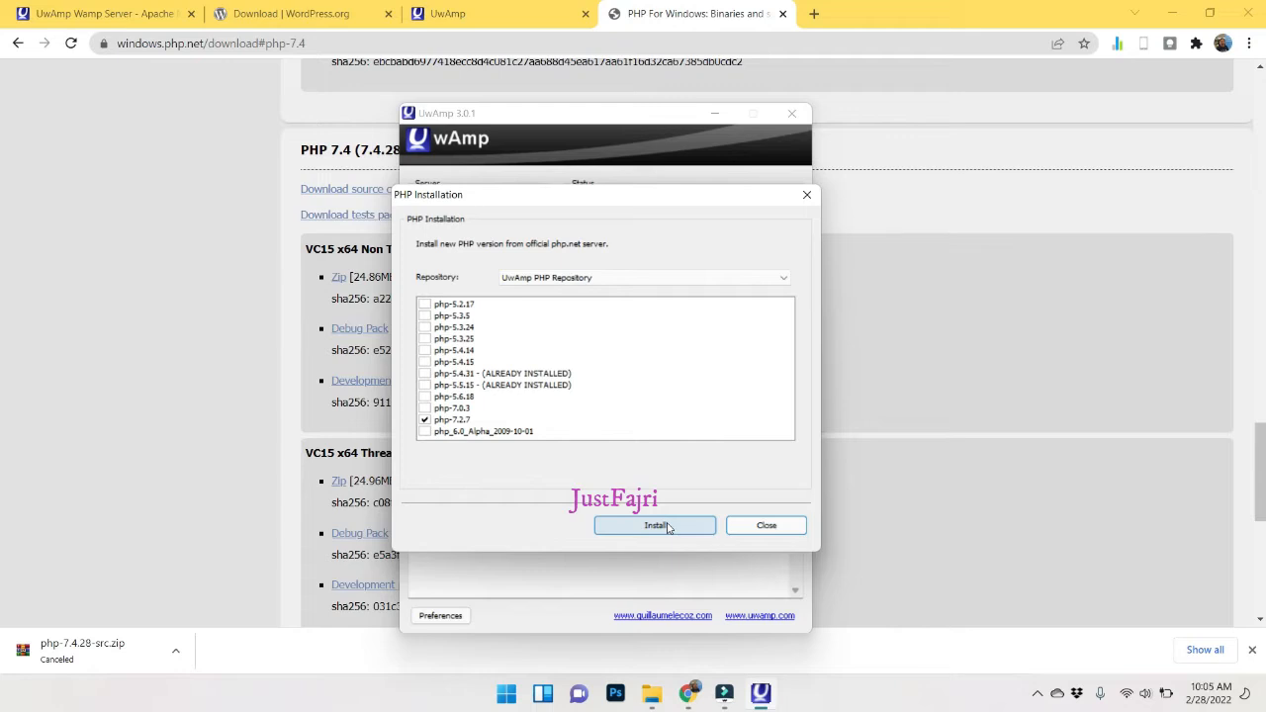
click(759, 529)
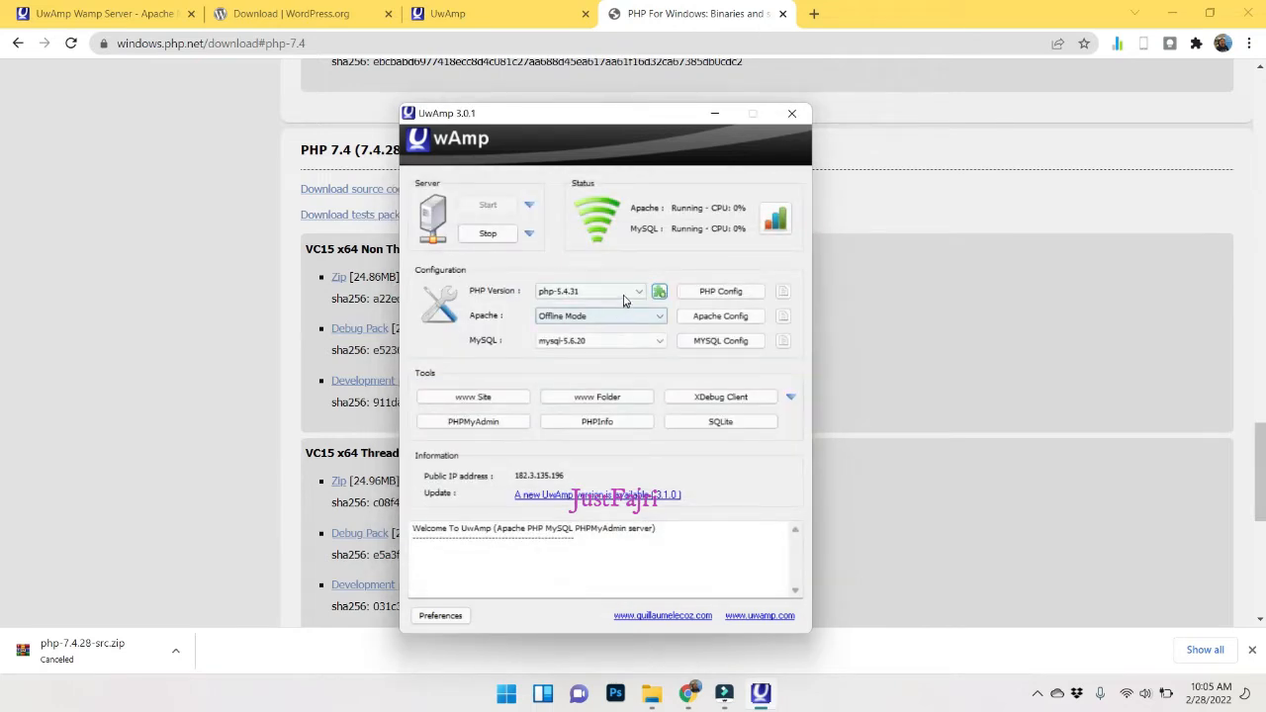
click(638, 292)
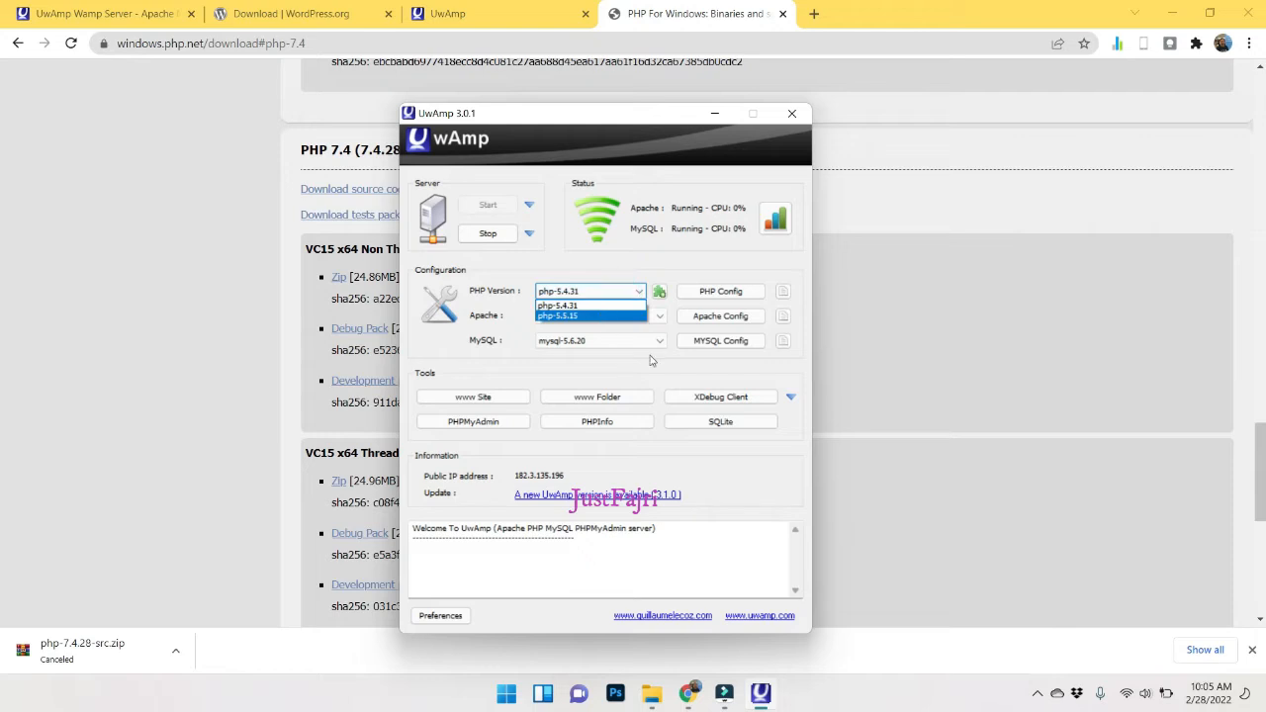
click(715, 477)
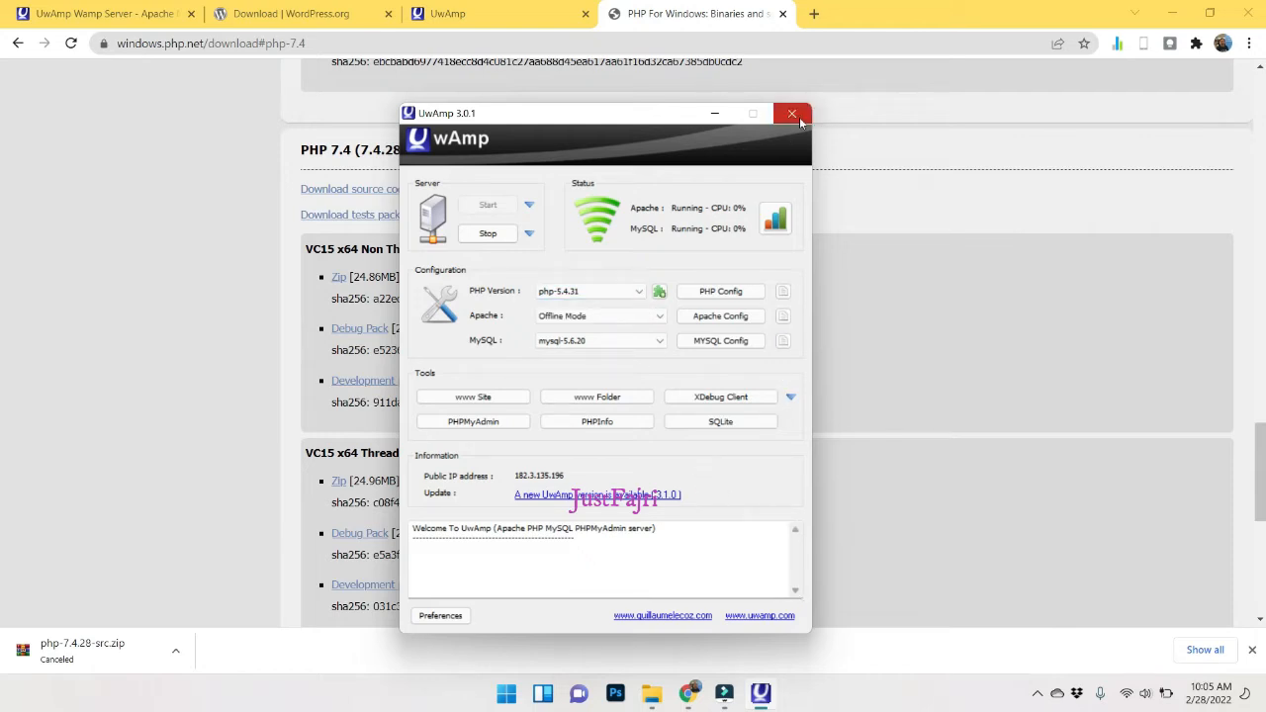
click(490, 232)
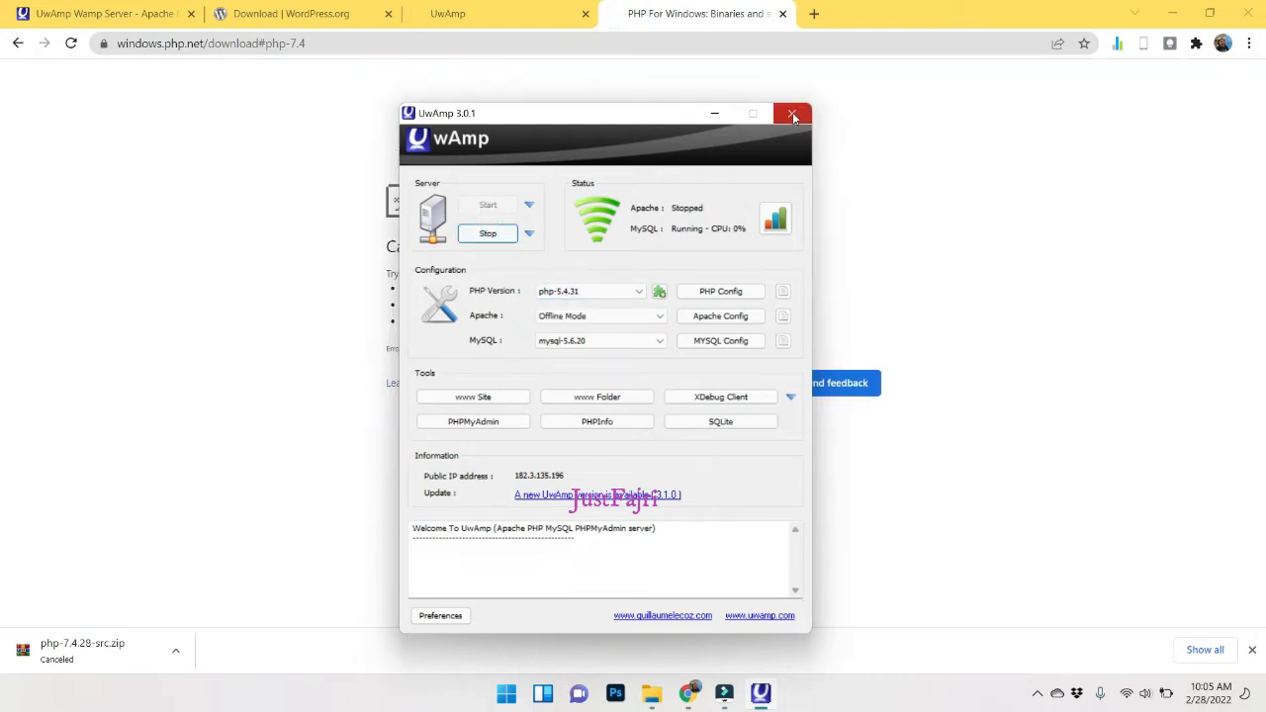
click(794, 117)
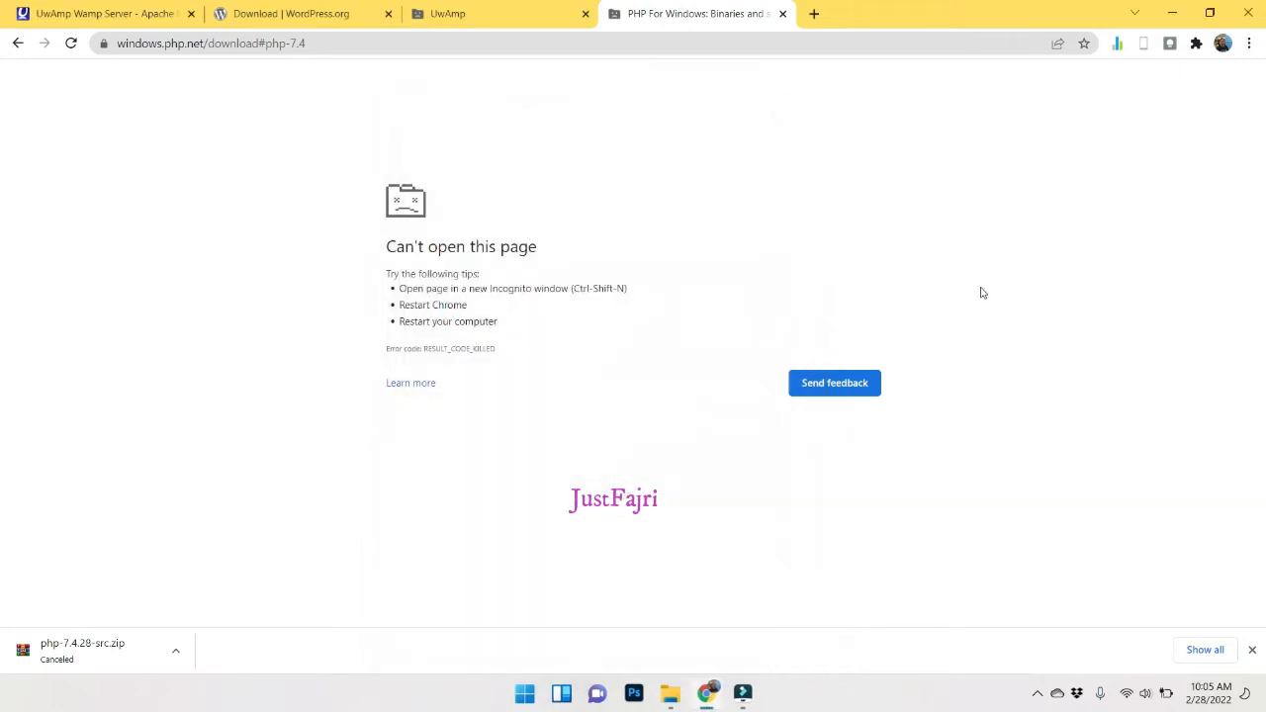
Browse to D:\UwAmp_3.0.1\UwAmp and launch the UwAmp application.
click(670, 693)
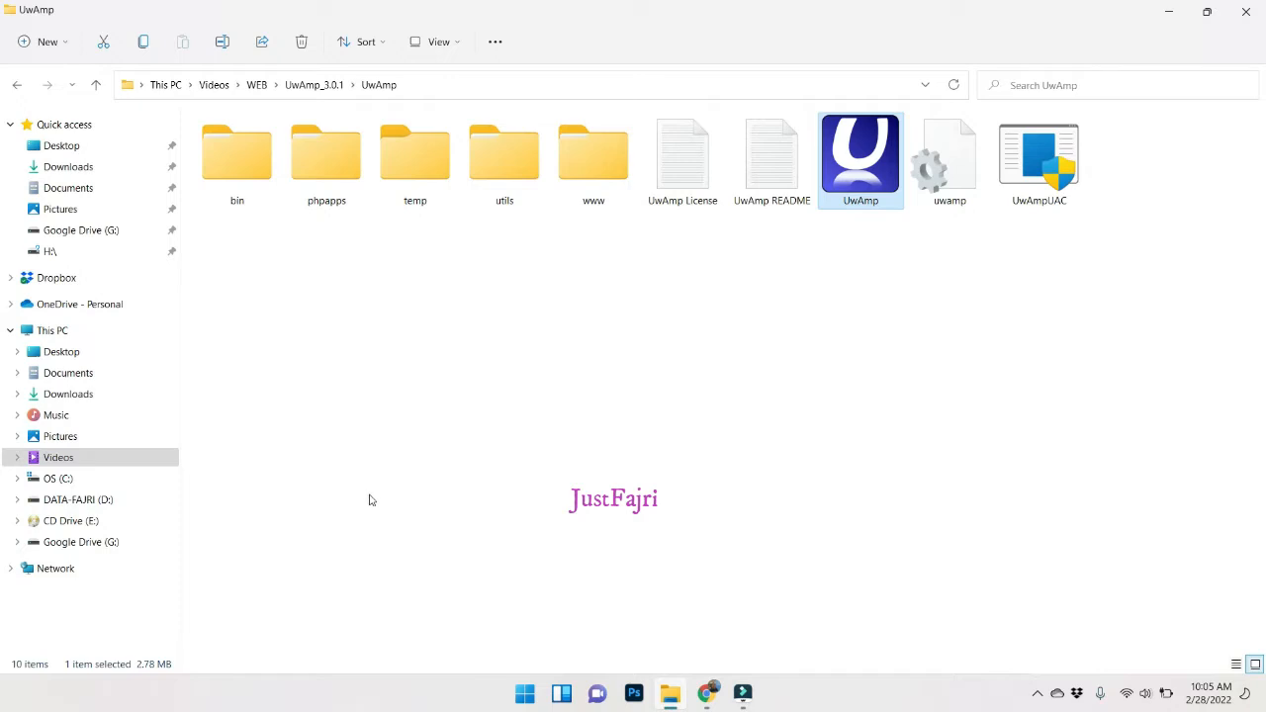
key(super+e)
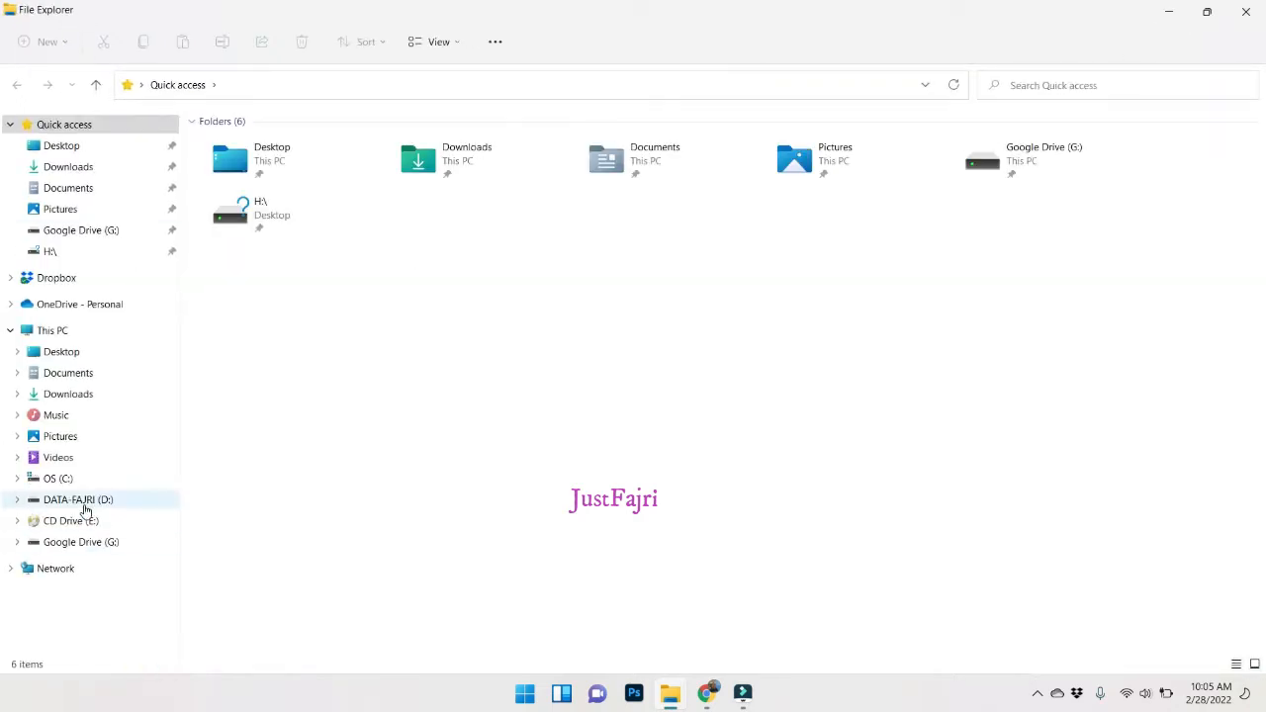
click(81, 501)
scroll(277, 542, down, 7)
scroll(277, 542, down, 3)
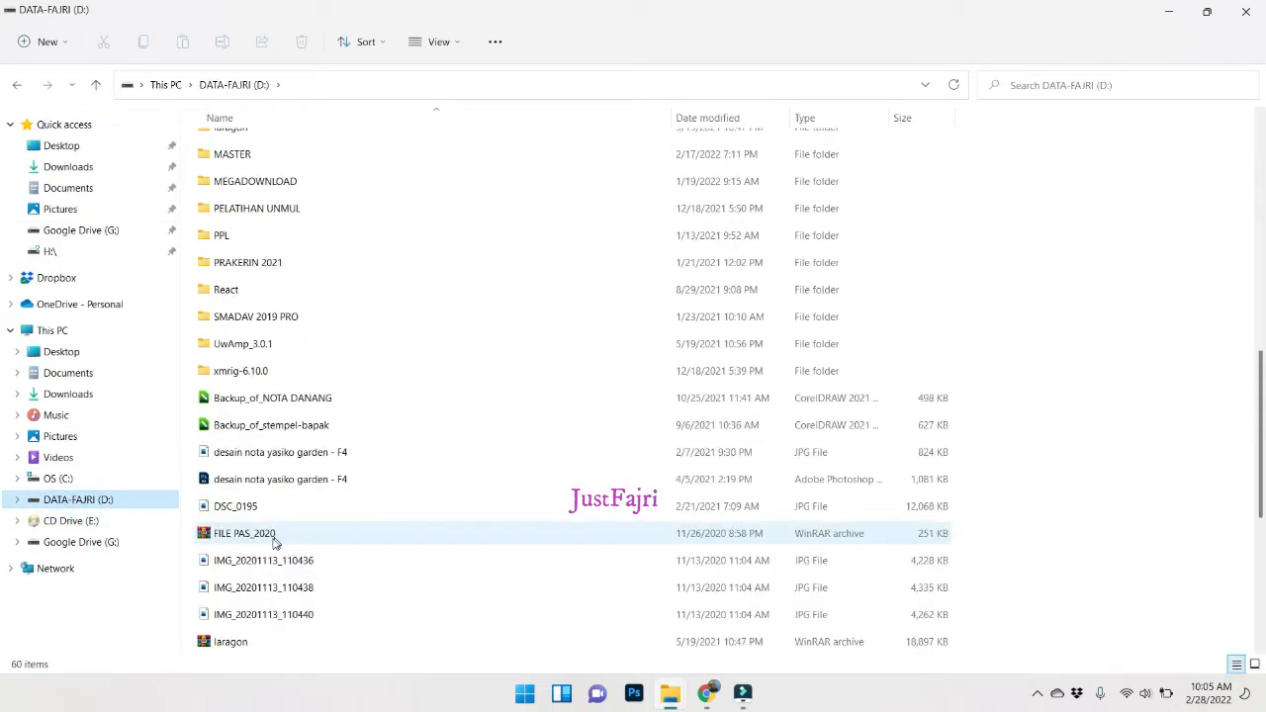
scroll(276, 542, up, 3)
click(1054, 694)
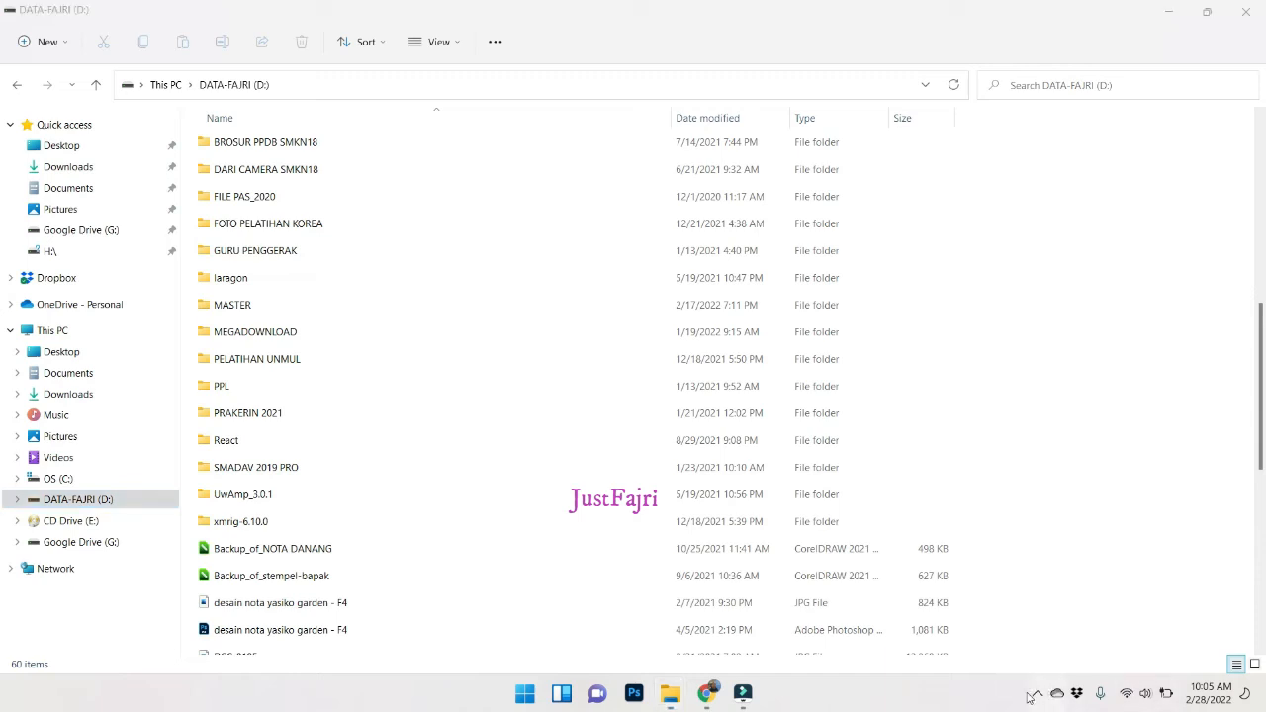
click(1035, 694)
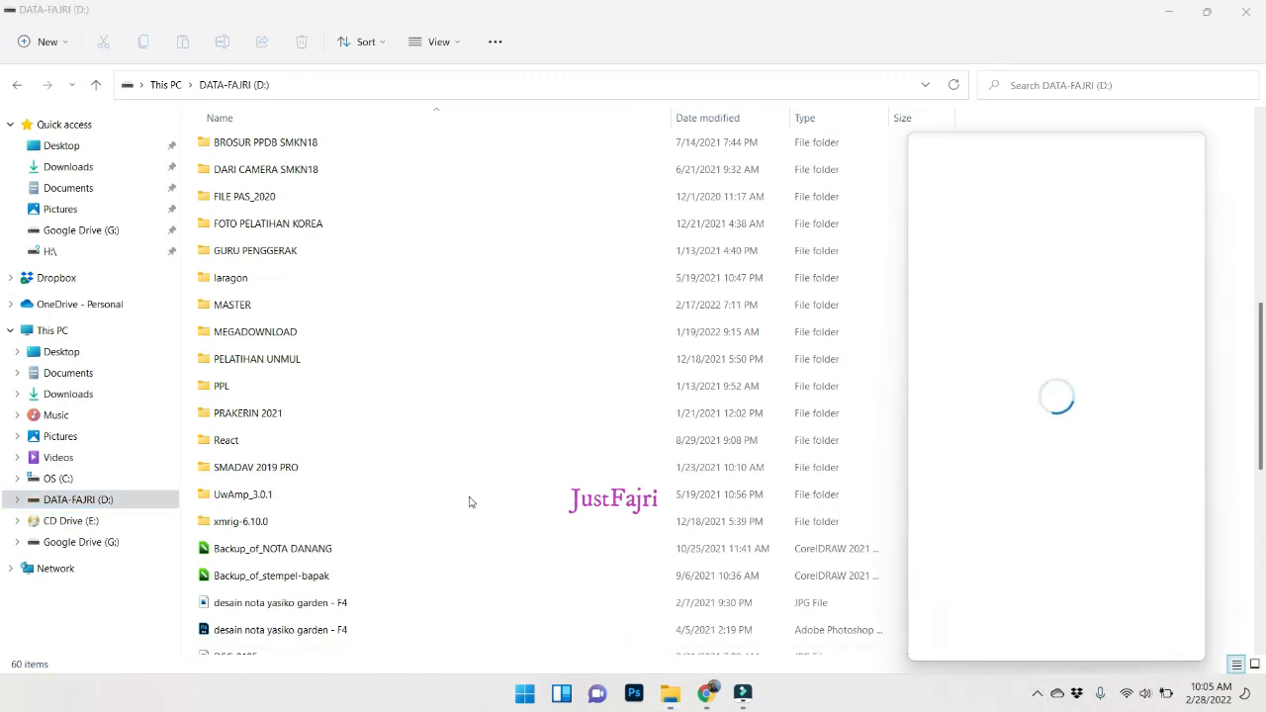
double_click(336, 493)
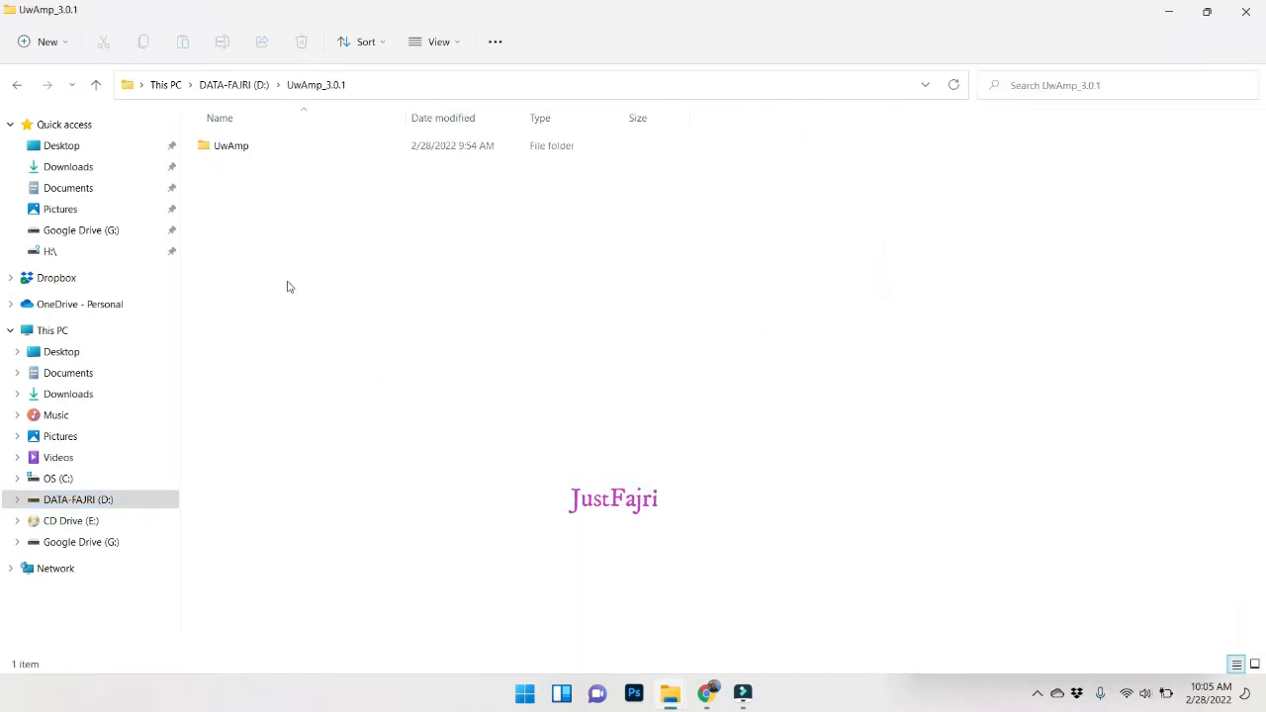
double_click(254, 148)
double_click(265, 340)
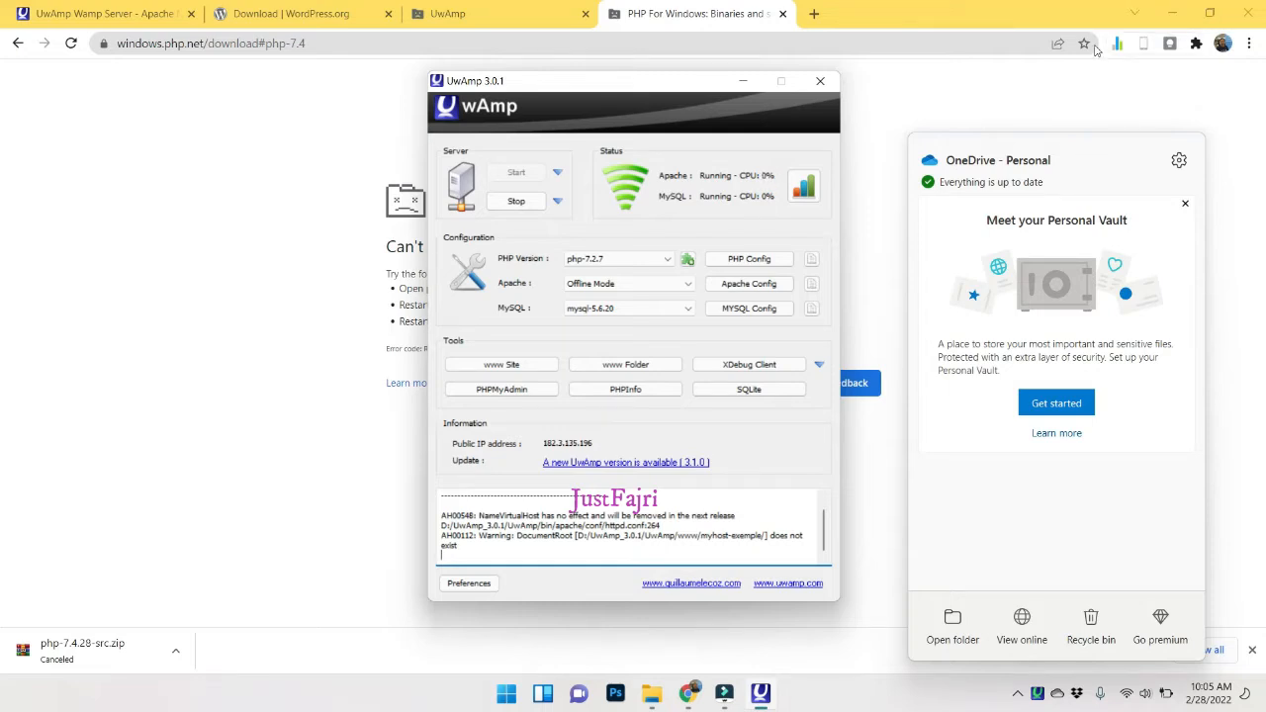
click(782, 15)
Close the extra browser tab and keep php-7.2.7 selected in UwAmp's PHP Version list.
click(588, 15)
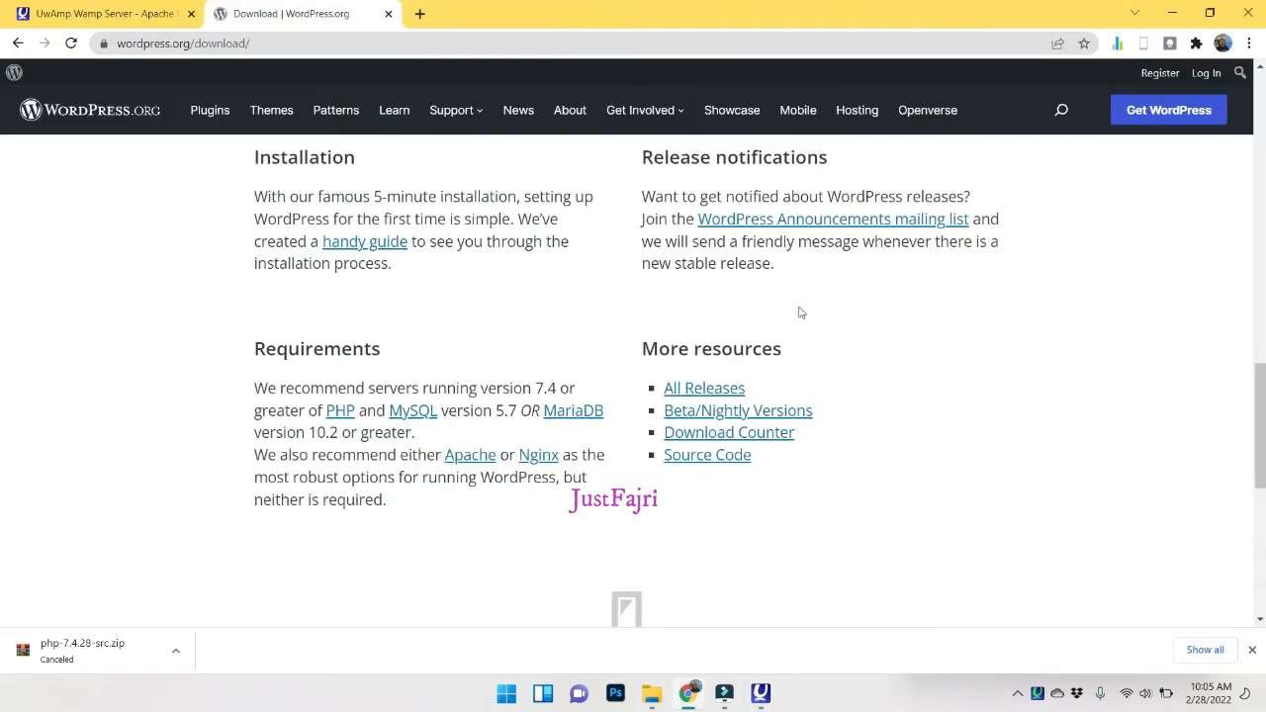
click(761, 700)
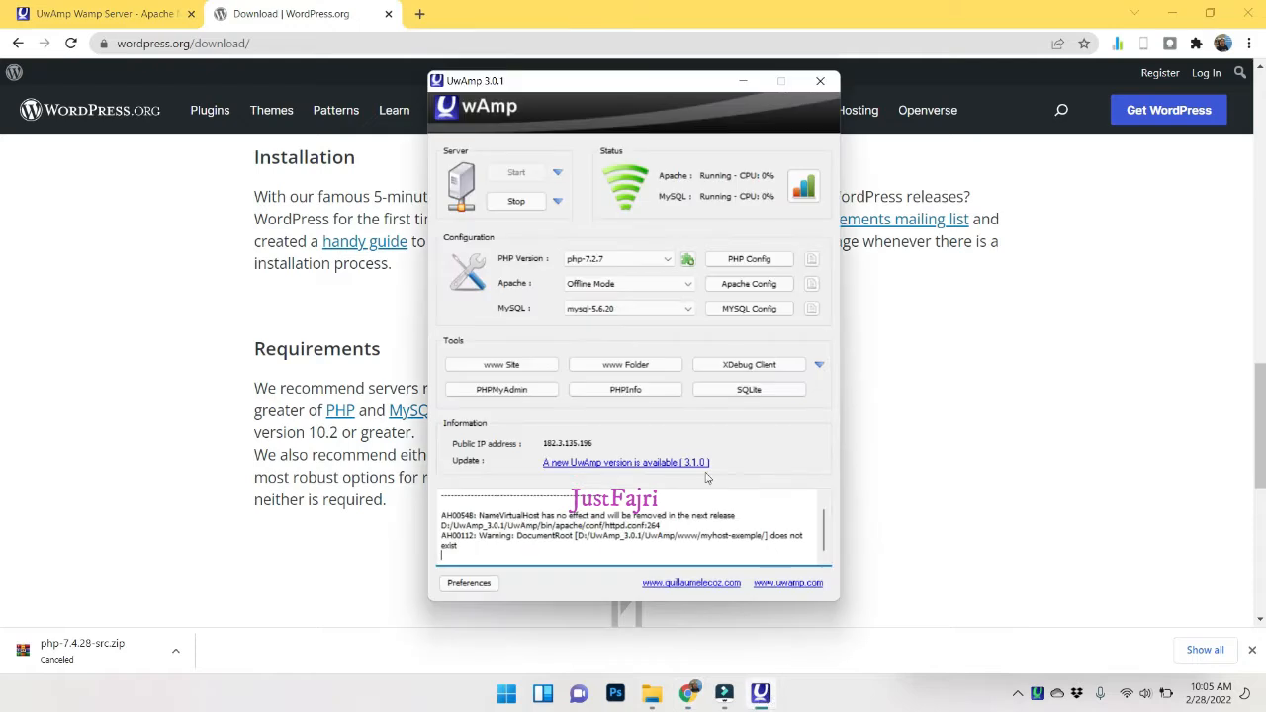
click(643, 259)
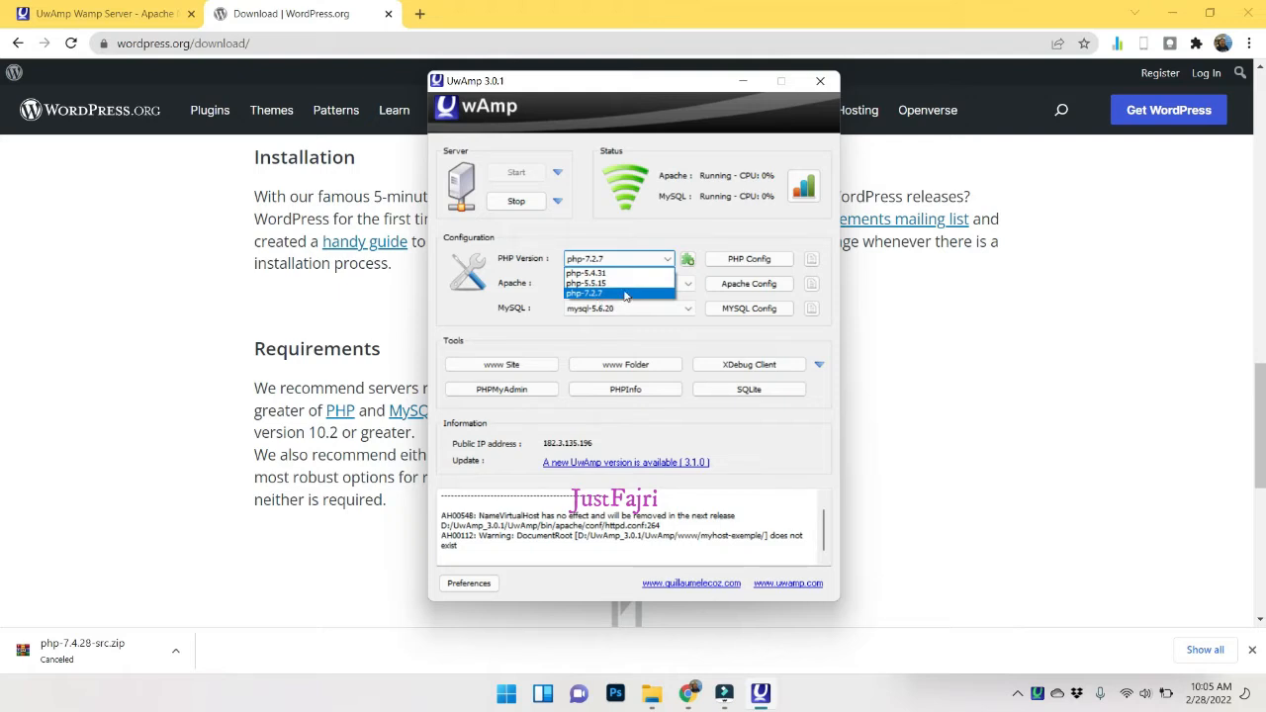
click(626, 294)
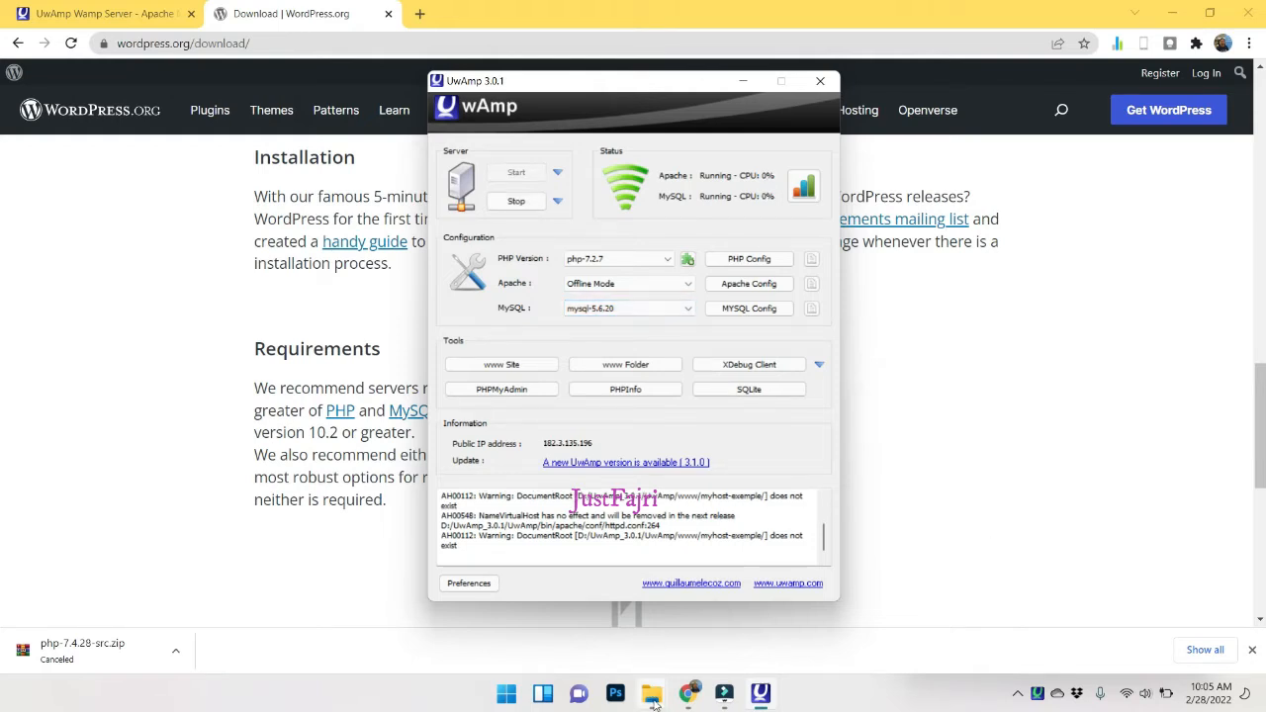
mouse_move(654, 703)
click(554, 643)
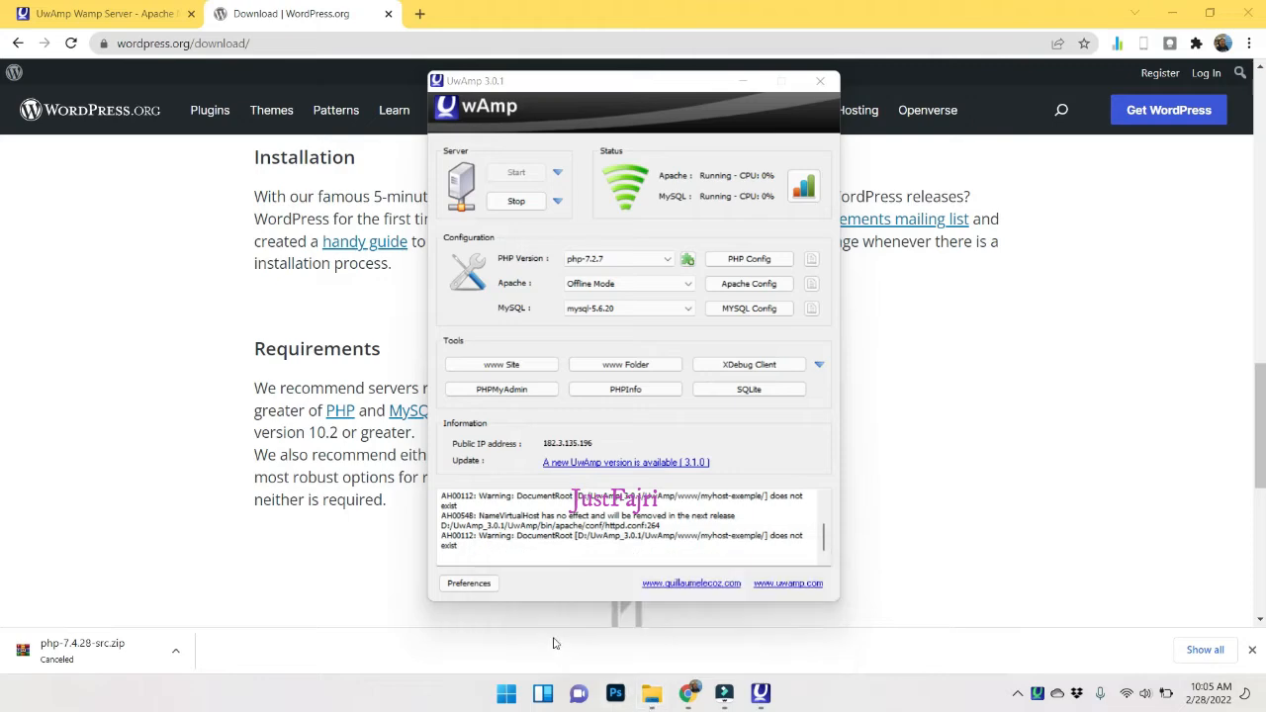
Go up to the WEB folder and select the wordpress-5.9 archive.
click(299, 87)
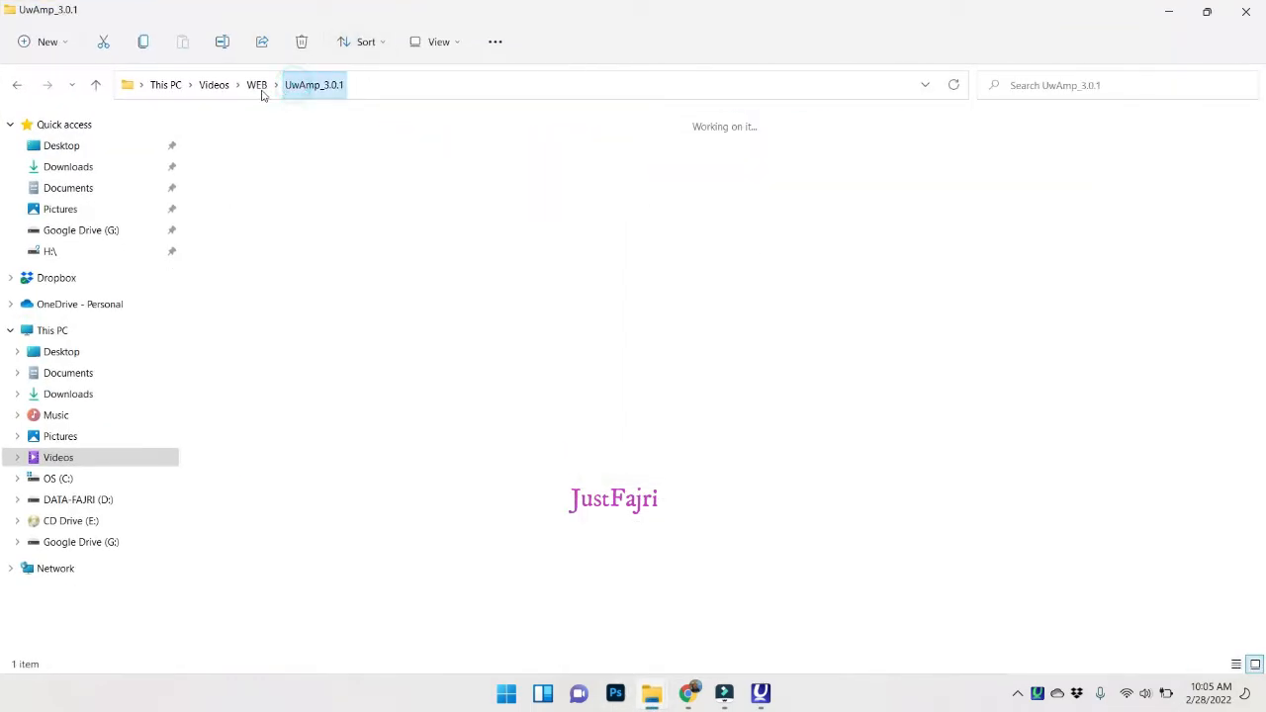
click(259, 87)
click(415, 161)
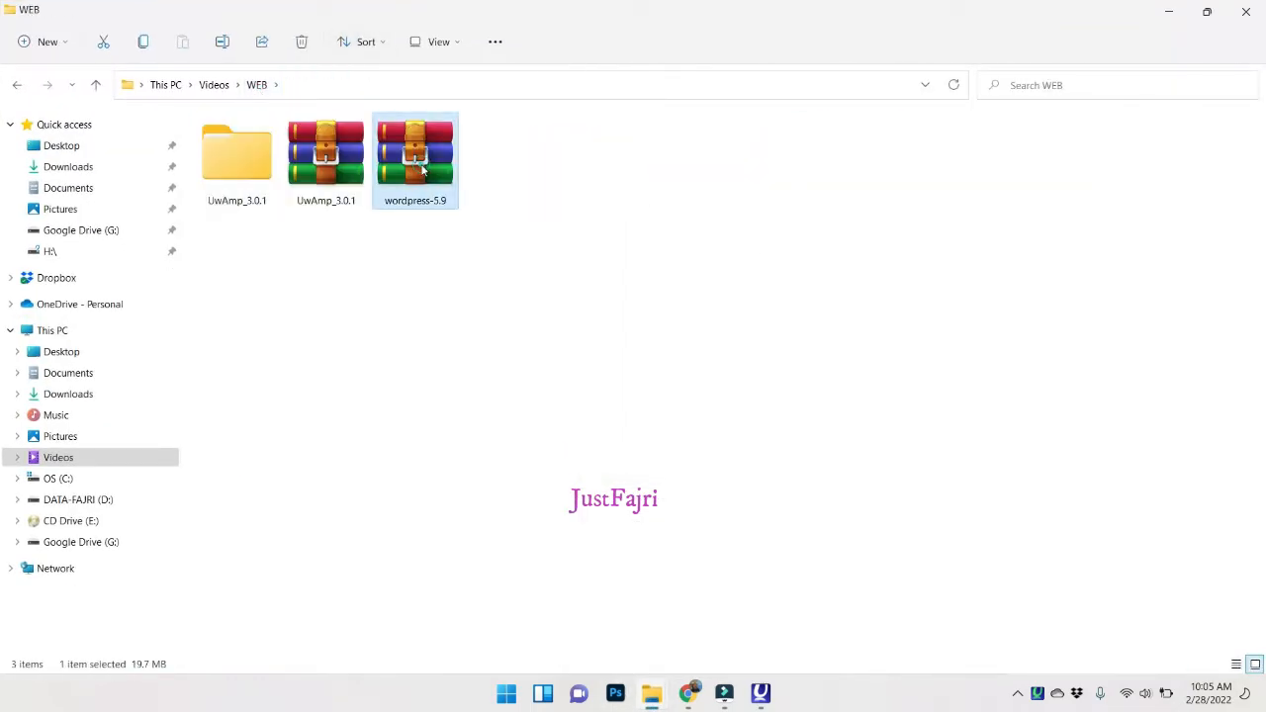
click(689, 693)
scroll(664, 321, up, 12)
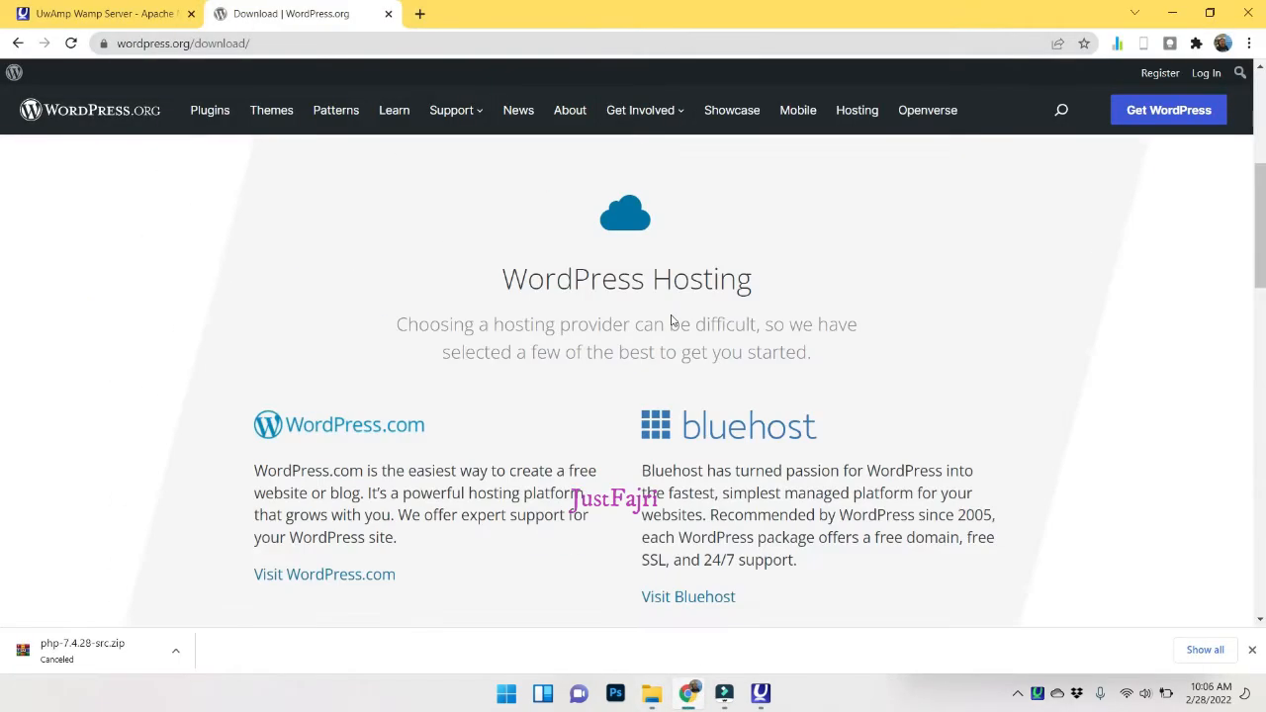
scroll(675, 313, down, 5)
scroll(677, 317, down, 4)
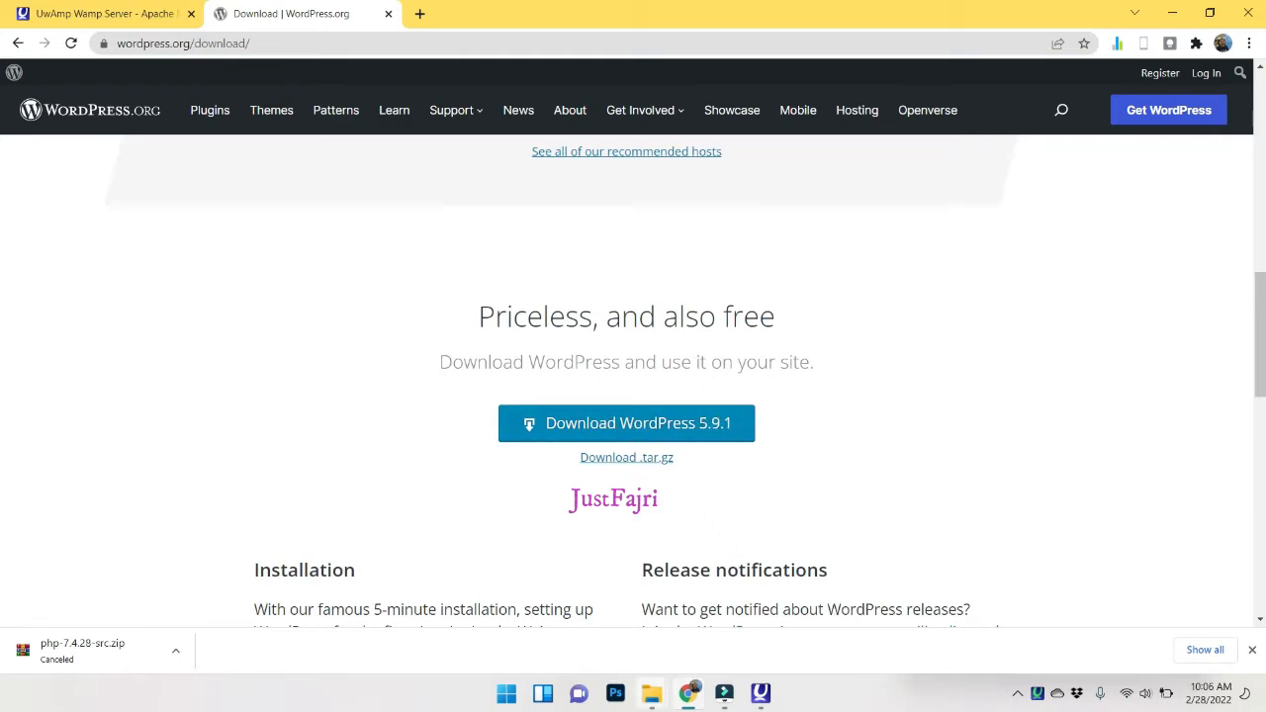
mouse_move(650, 692)
click(514, 606)
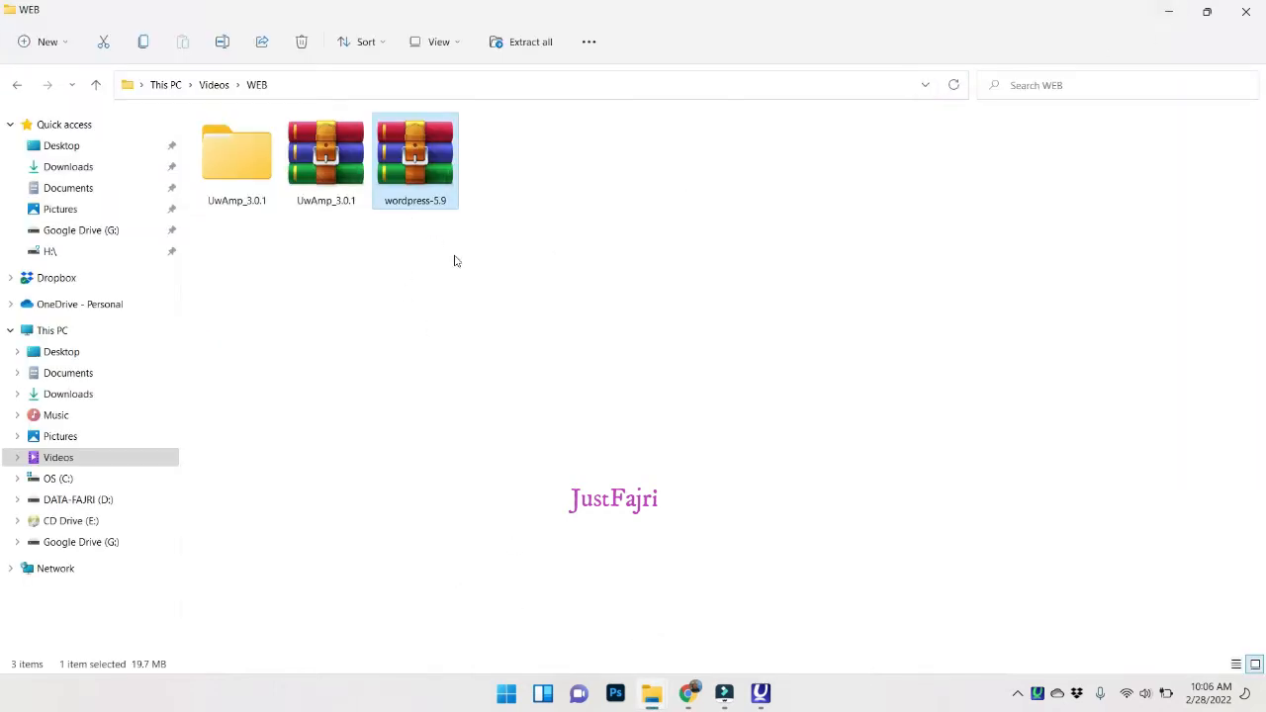
Extract the wordpress-5.9 archive into a wordpress-5.9 folder.
right_click(421, 170)
right_click(401, 159)
click(495, 420)
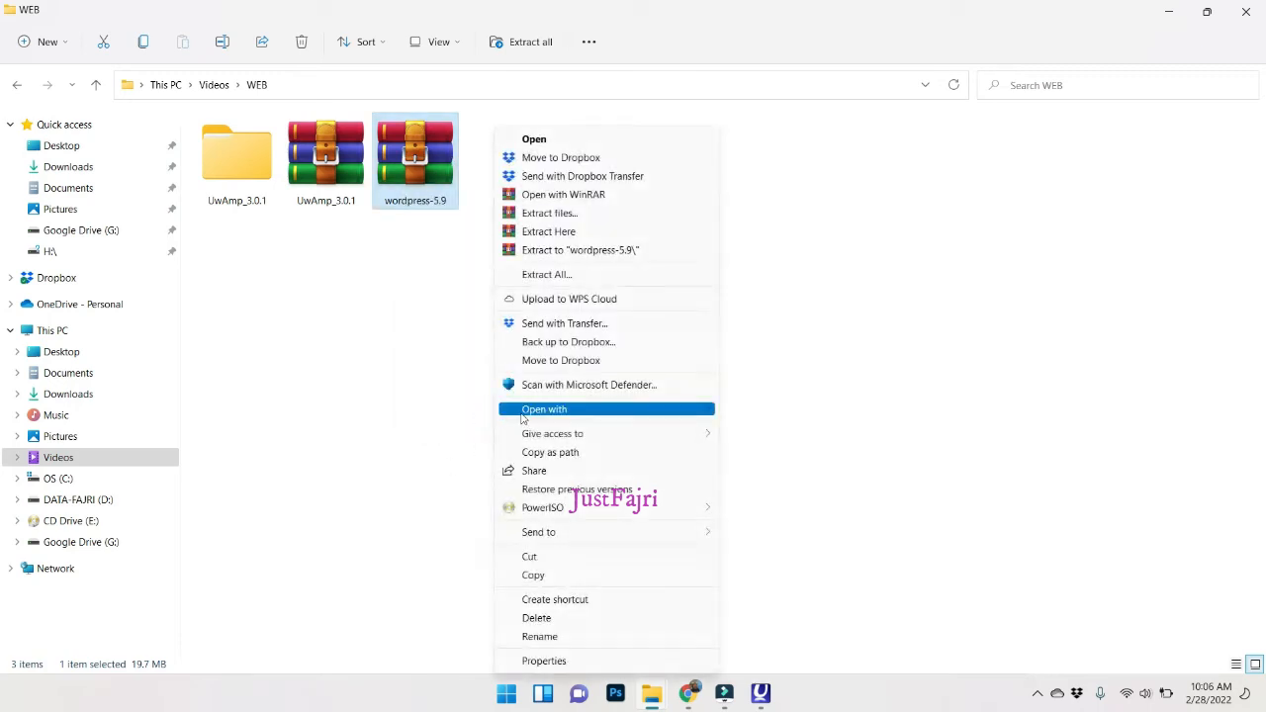
click(596, 253)
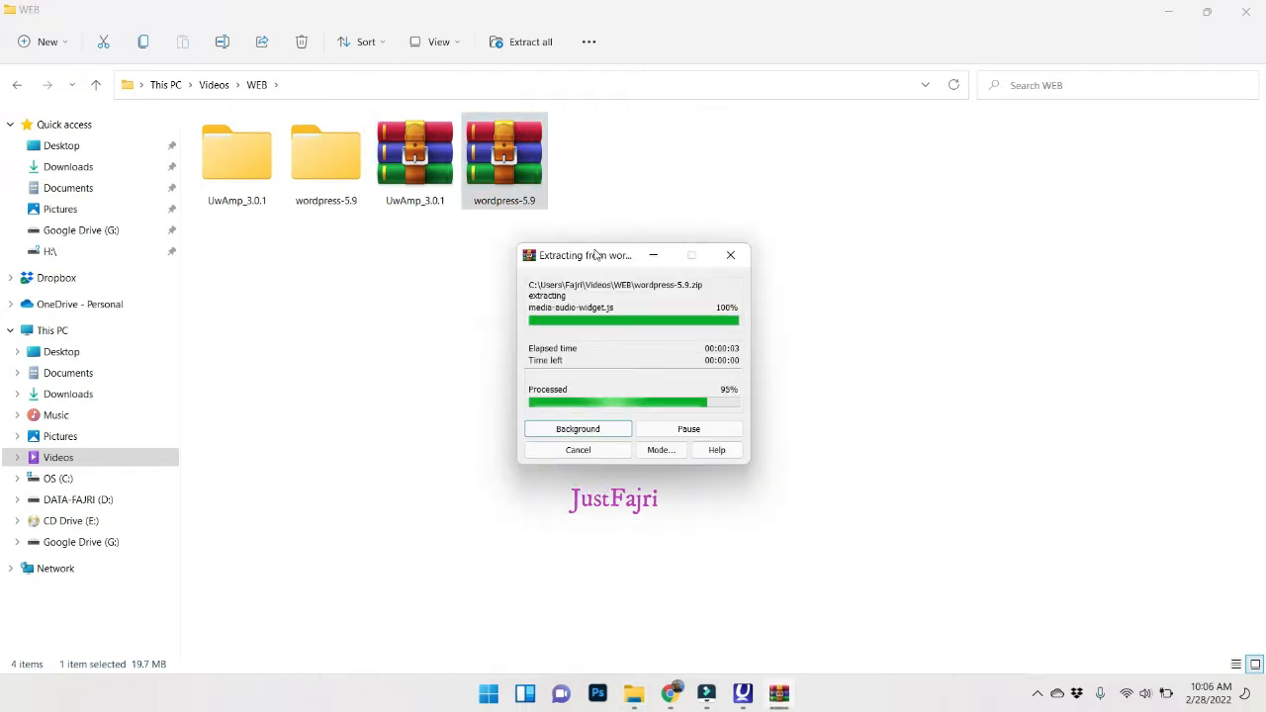
Copy the wordpress folder from inside the extracted wordpress-5.9 folder.
double_click(310, 156)
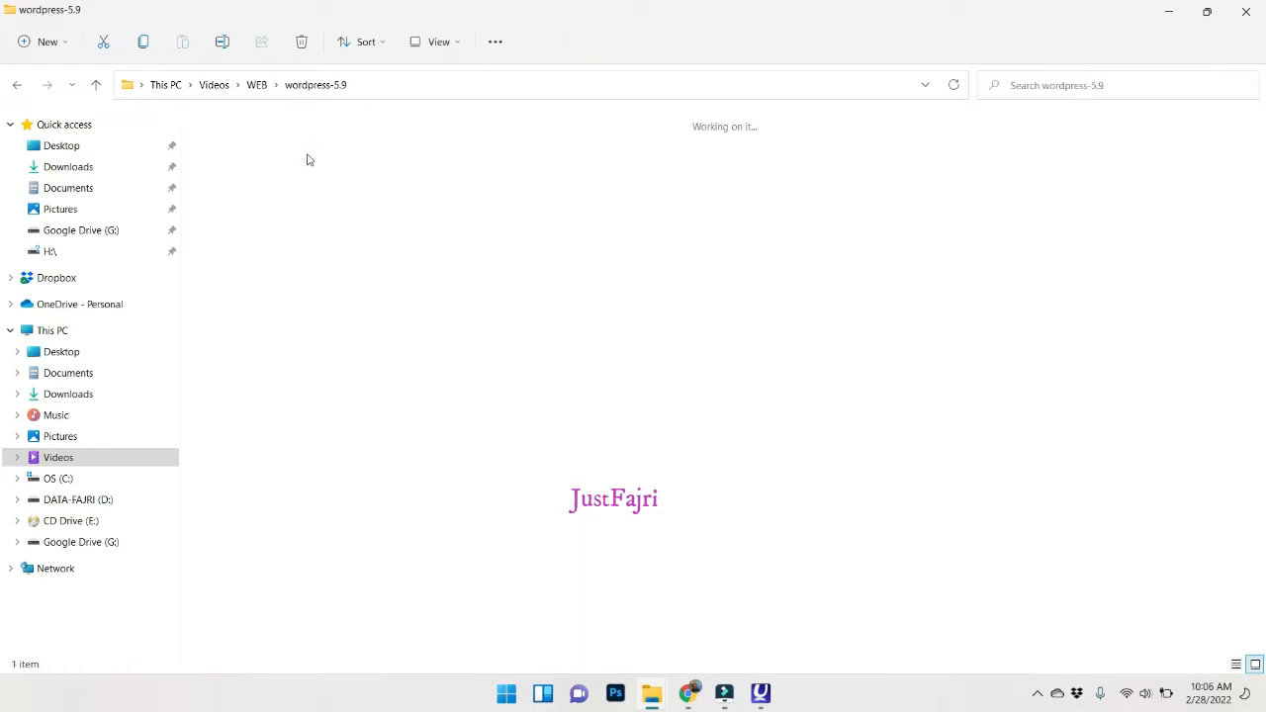
click(236, 192)
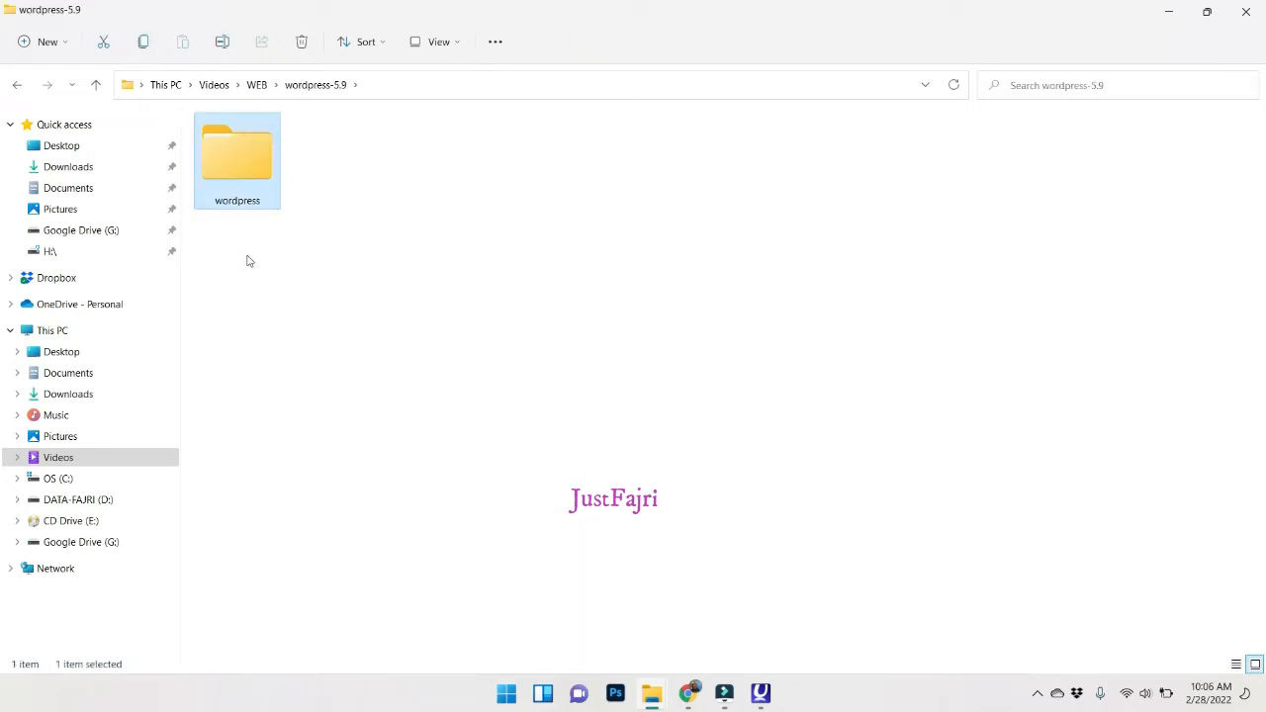
key(ctrl+c)
Paste the copied wordpress folder into UwAmp's www web root.
mouse_move(661, 699)
click(719, 630)
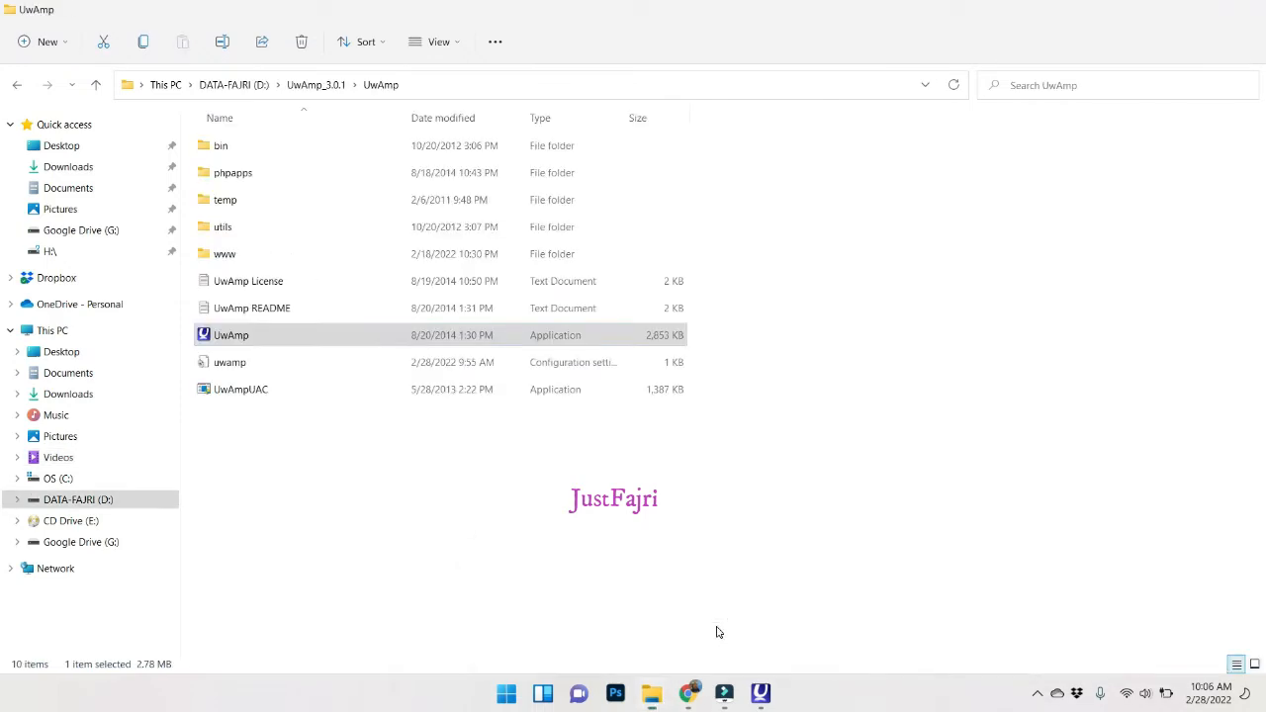
click(243, 255)
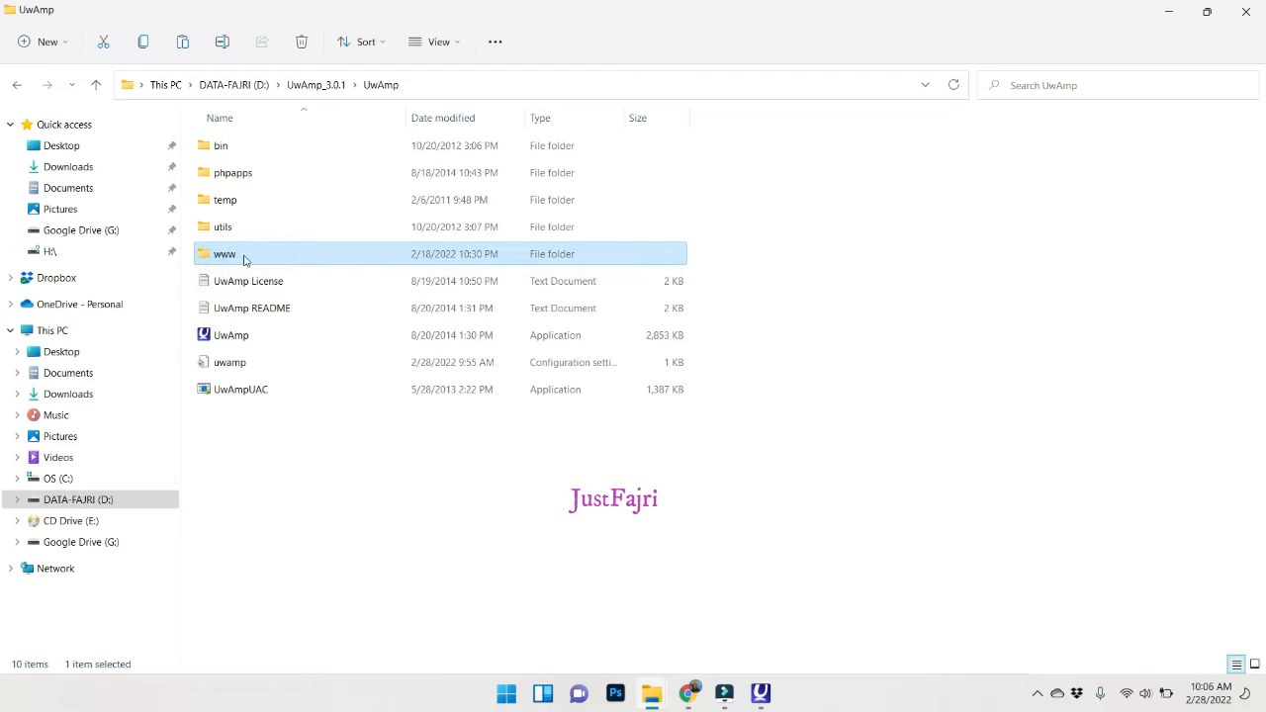
double_click(245, 257)
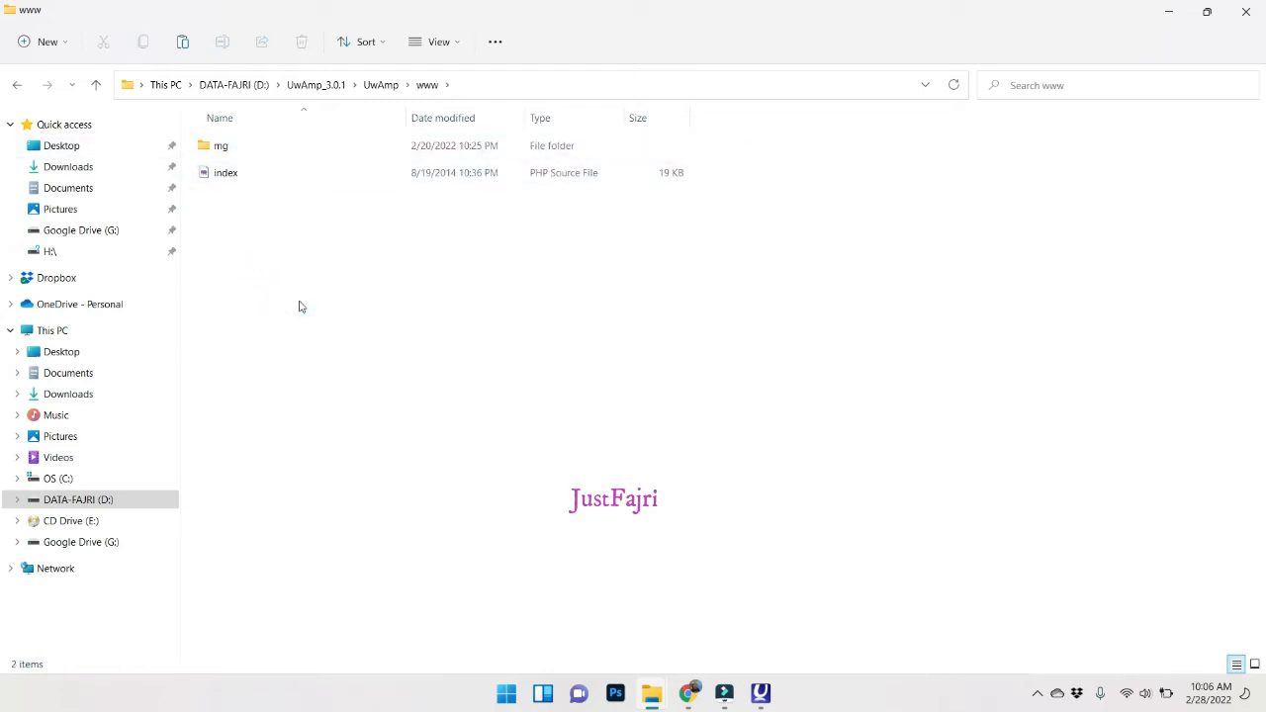
key(ctrl+v)
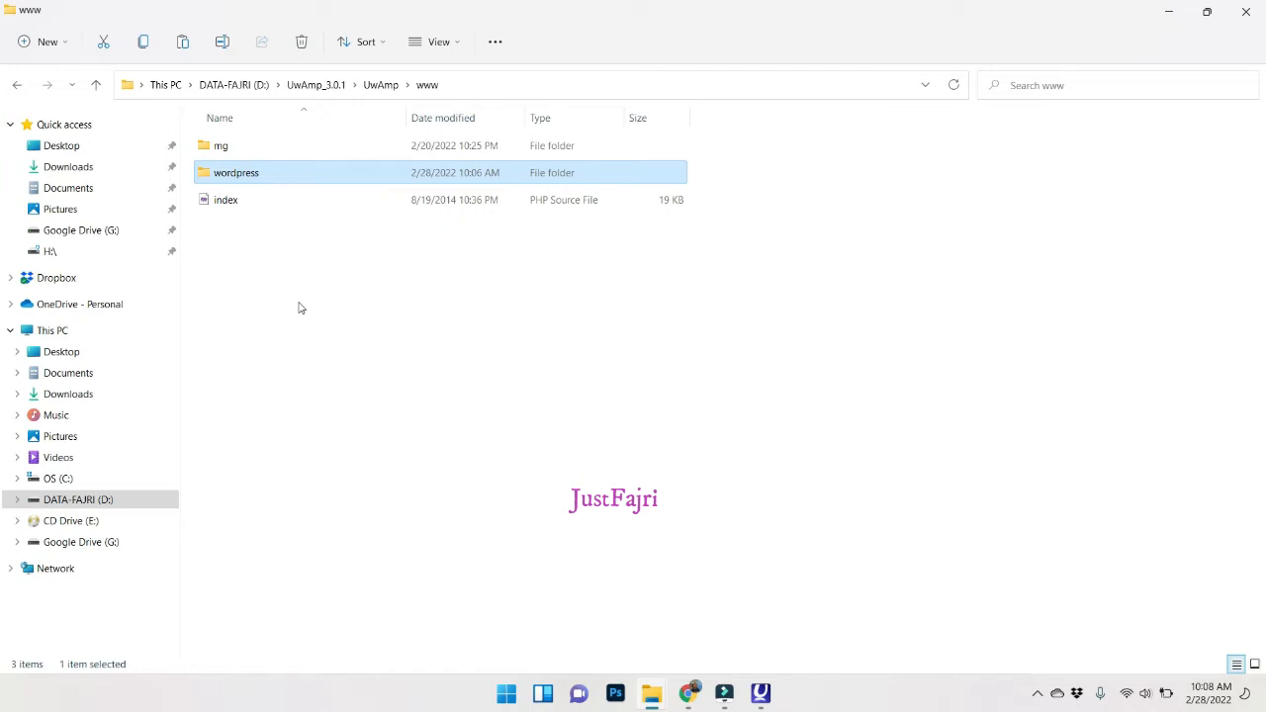
Rename the wordpress folder in www to 'webku' and bring the UwAmp panel forward.
key(F2)
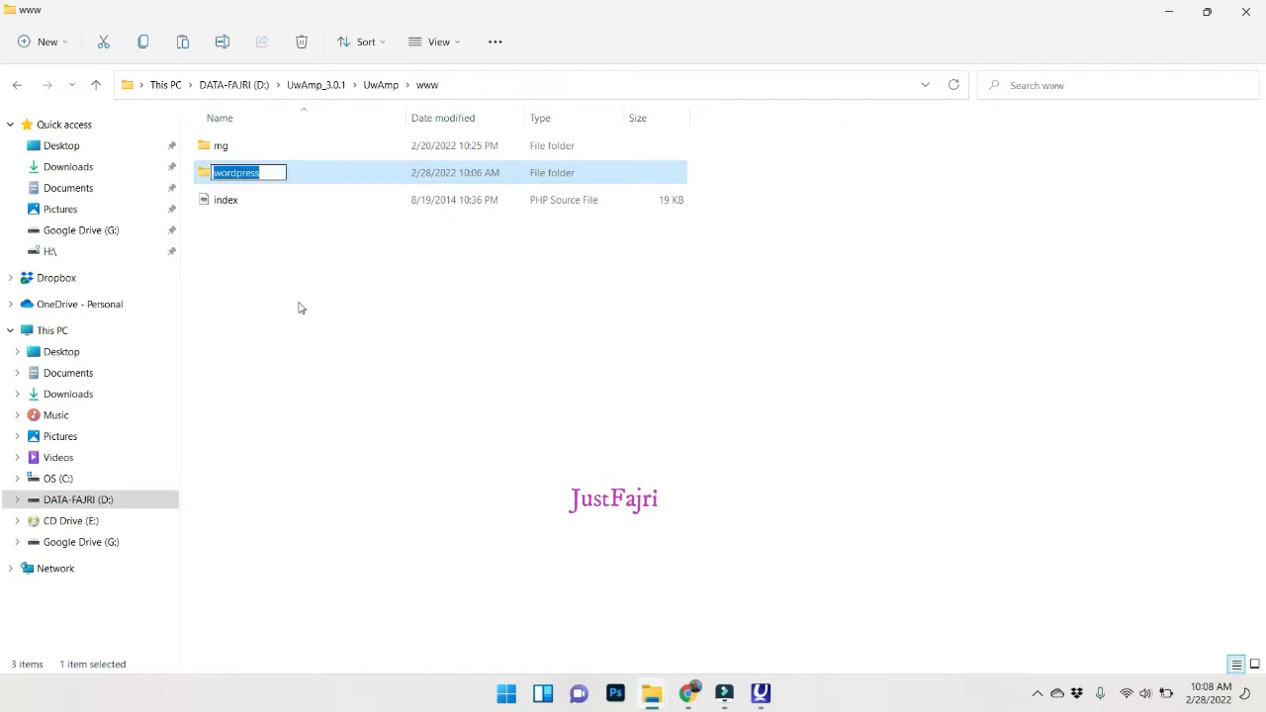
text(webku)
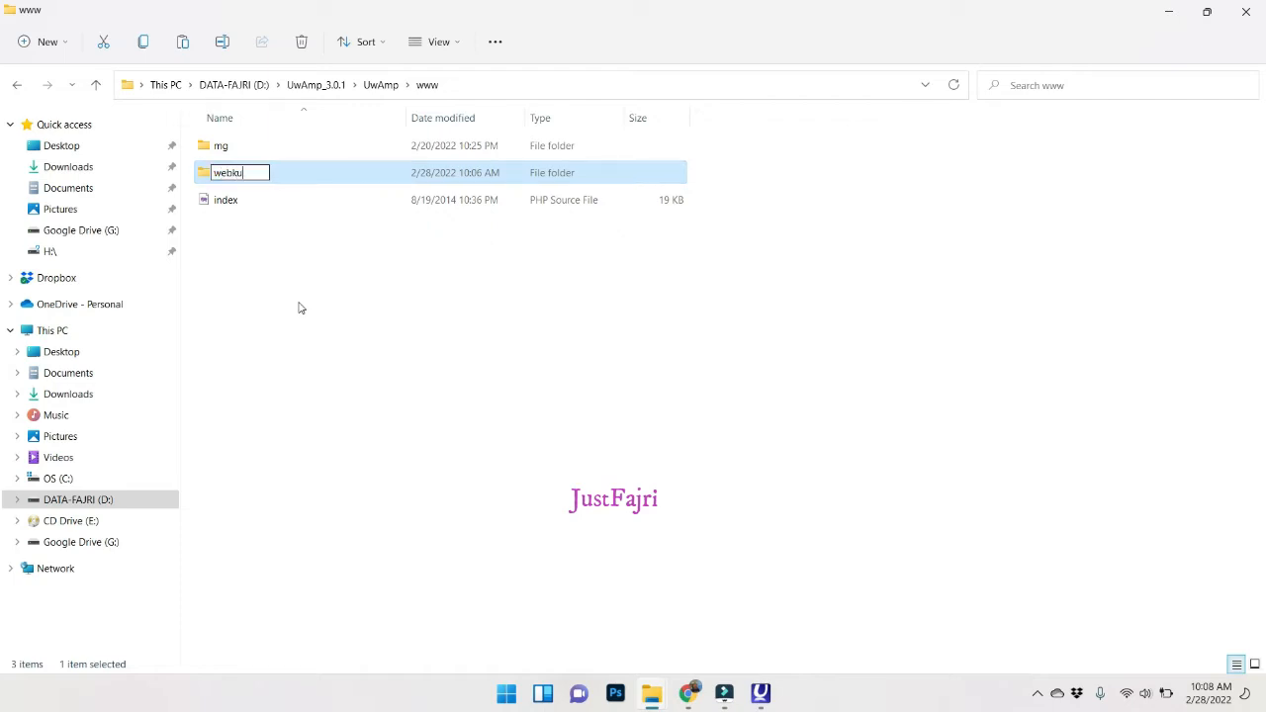
key(Return)
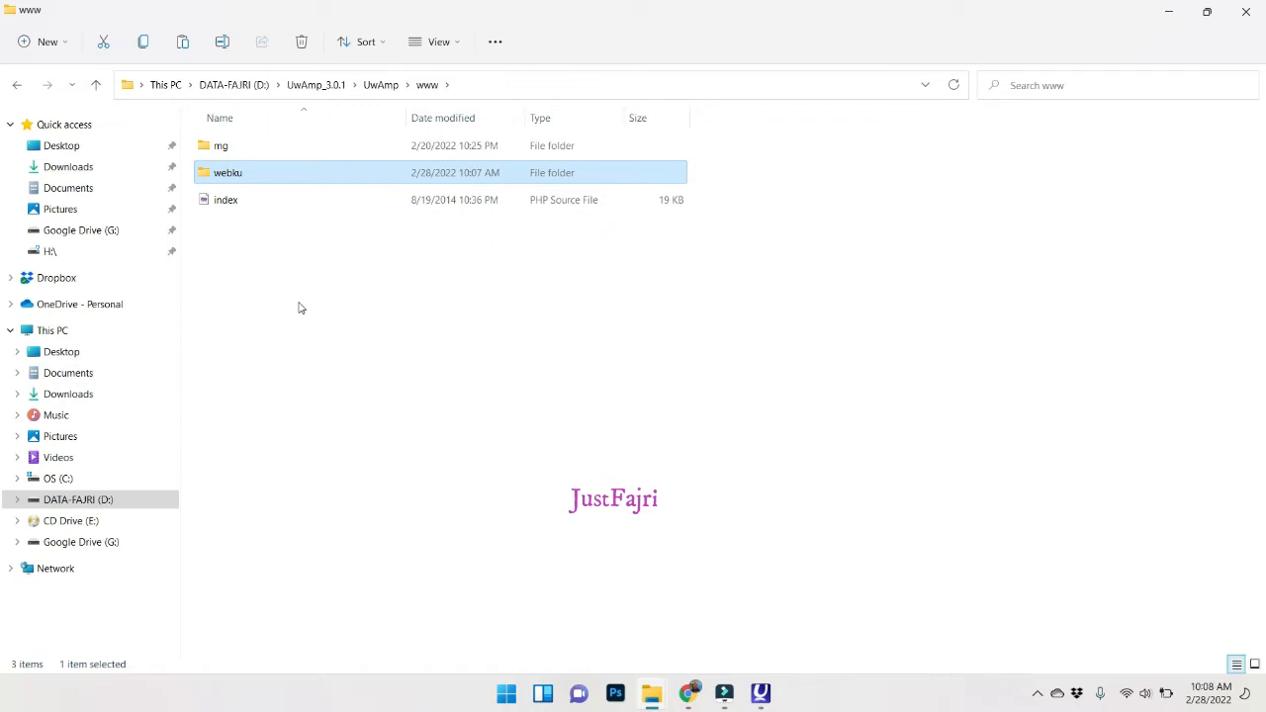
click(761, 692)
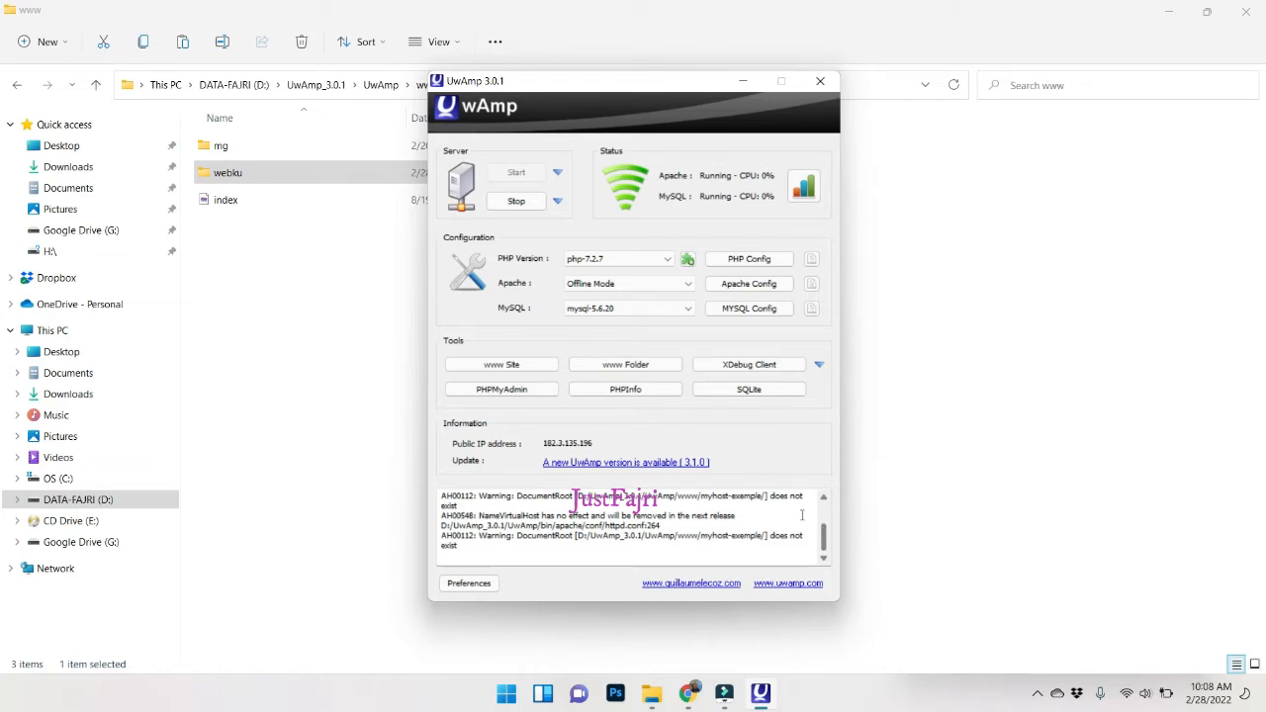
Move the UwAmp window aside and launch phpMyAdmin from its Tools section.
drag(567, 94, 639, 98)
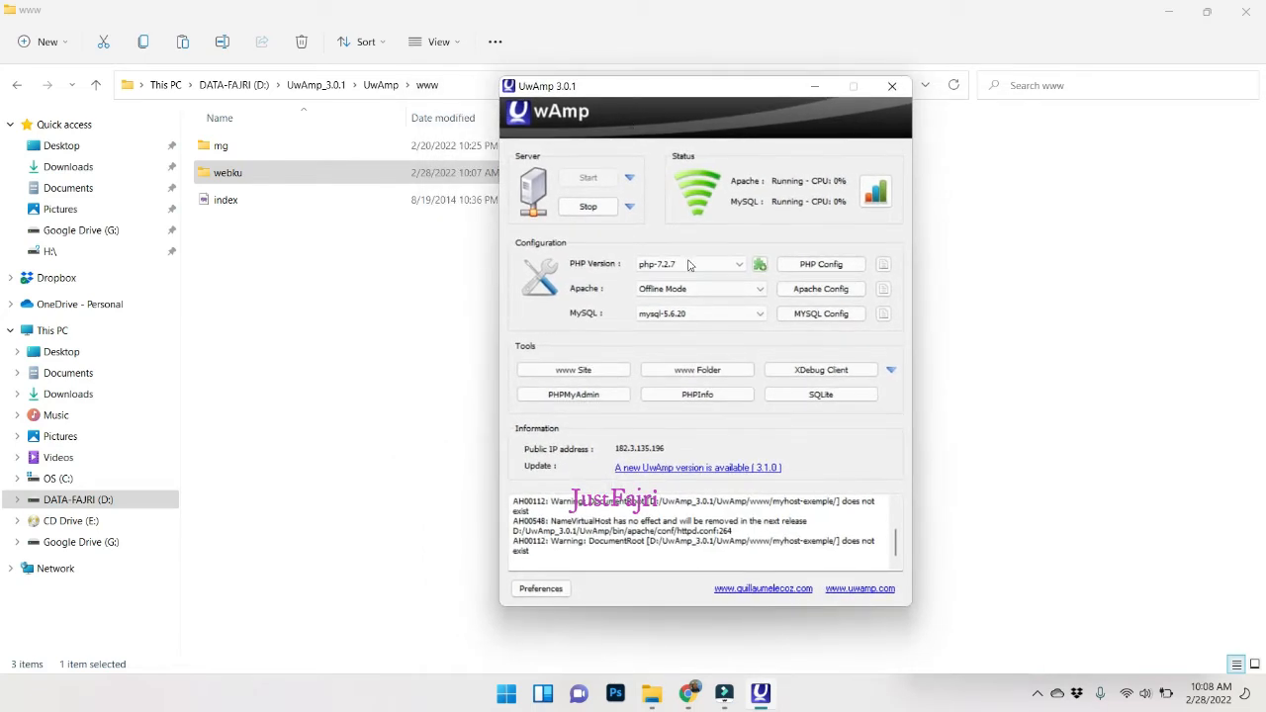
click(573, 395)
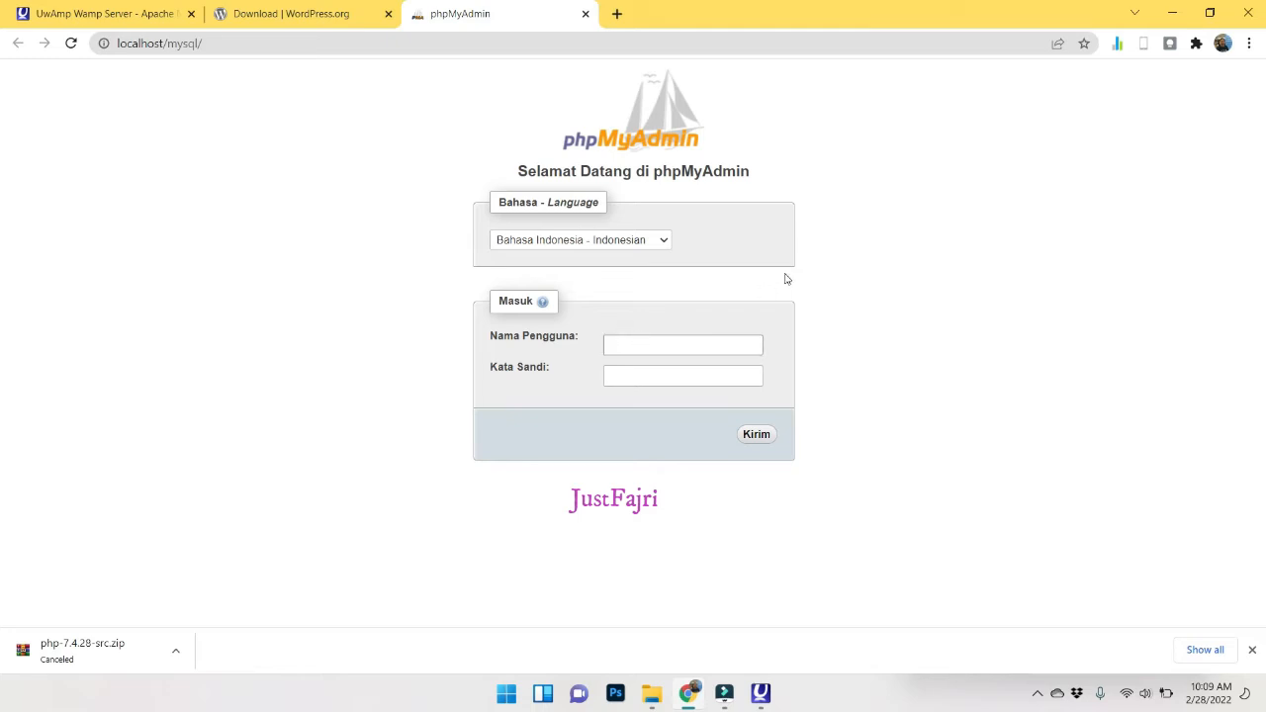
Log in to phpMyAdmin and create an empty database named webku.
key(Tab)
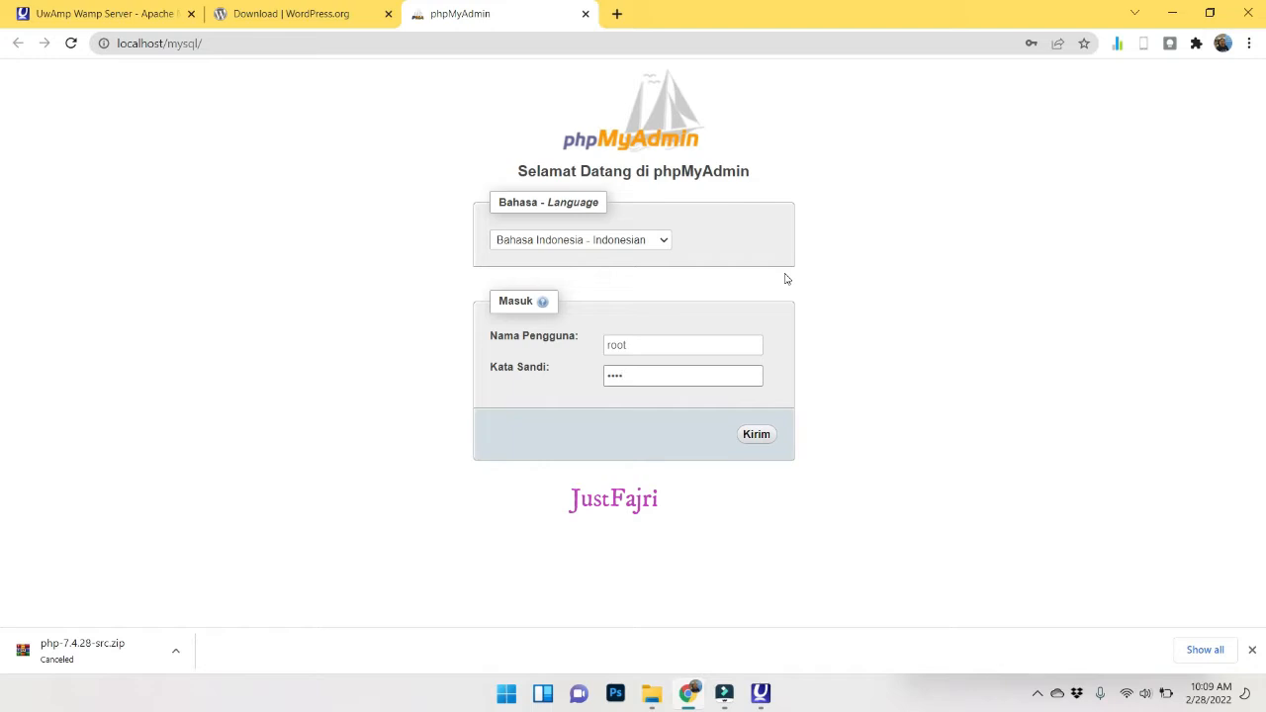
click(757, 436)
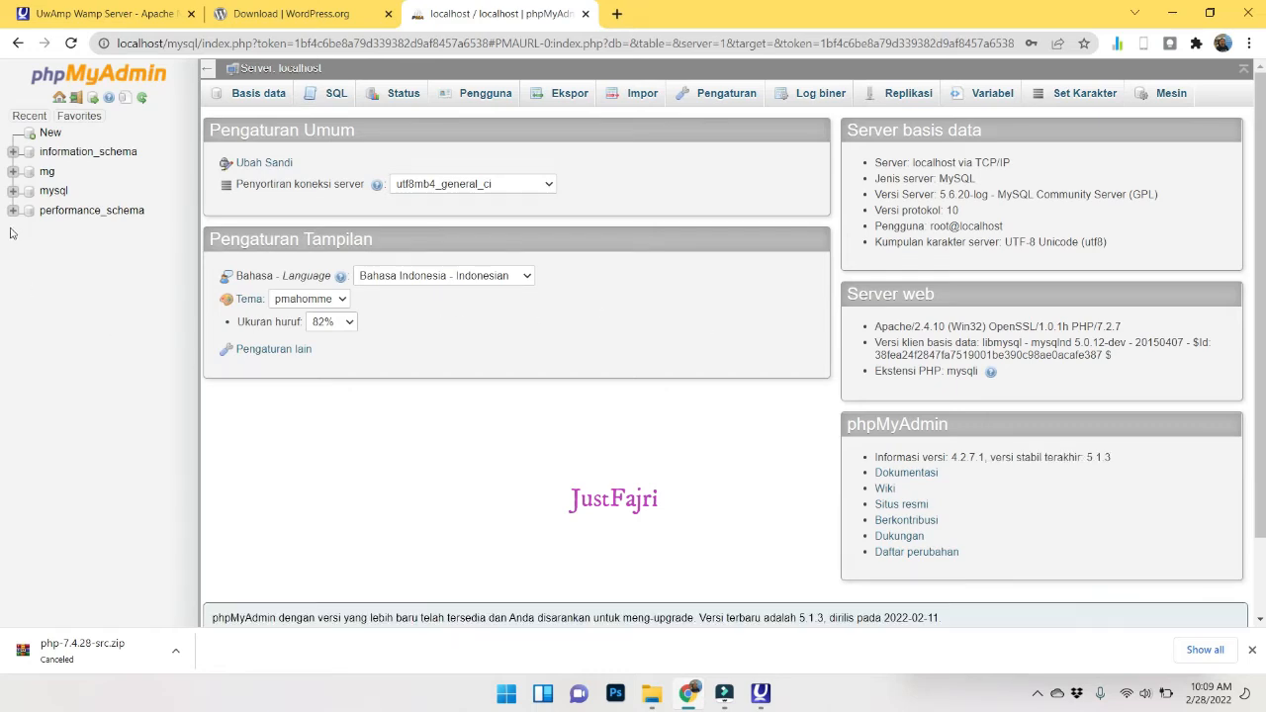
click(51, 139)
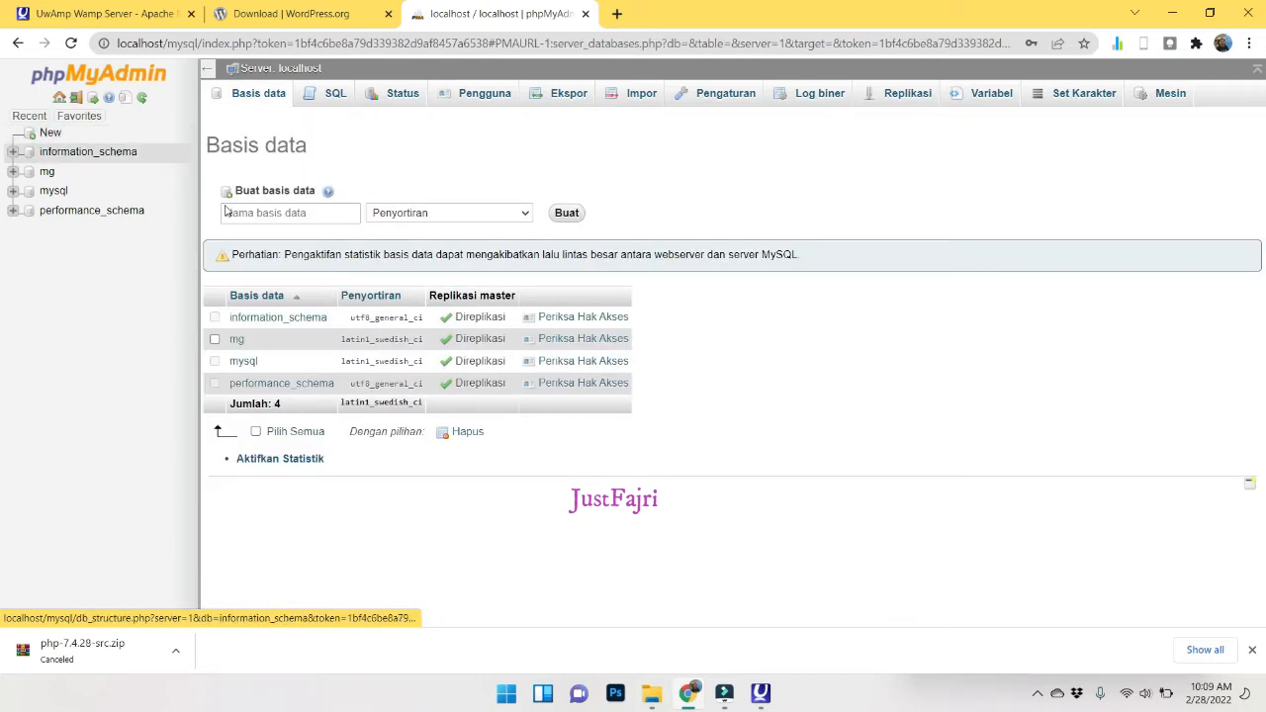
click(252, 211)
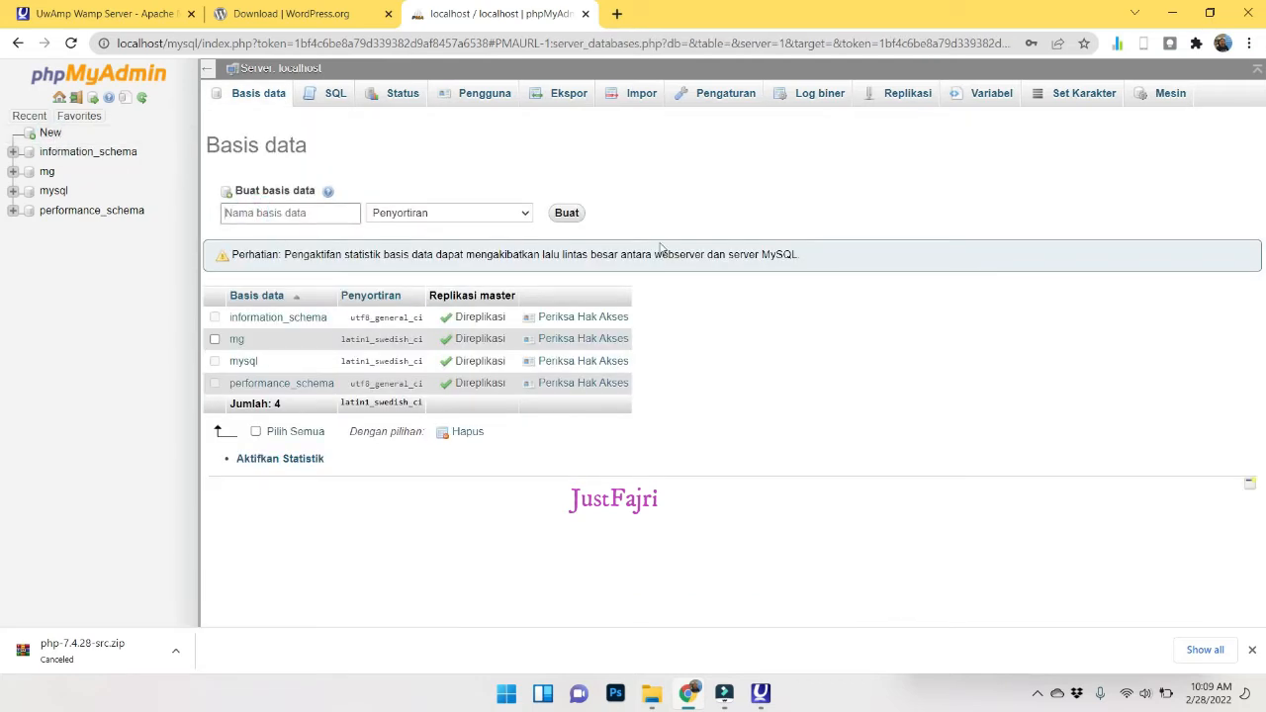
text(webku)
click(569, 217)
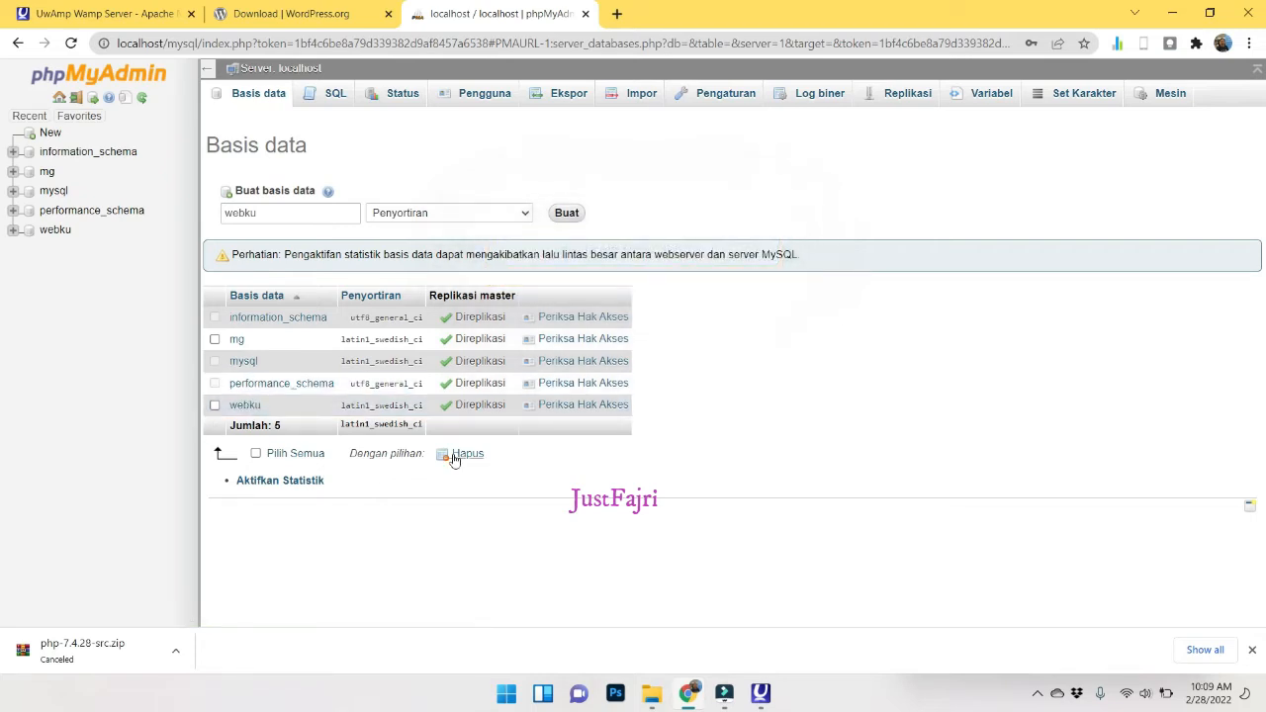
Recheck the phpMyAdmin database list, then bring back the UwAmp control window.
click(128, 10)
click(504, 13)
click(762, 694)
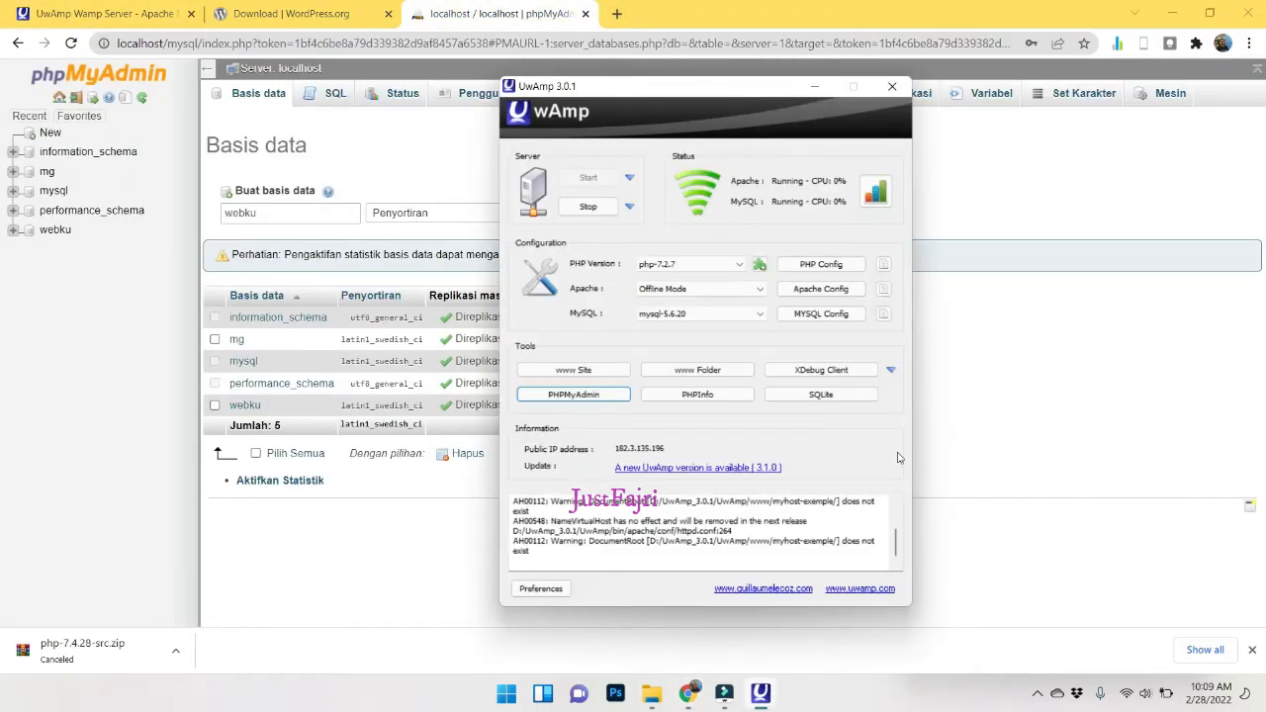
Open the UwAmp www Site start page and follow the webku virtual host link.
click(585, 372)
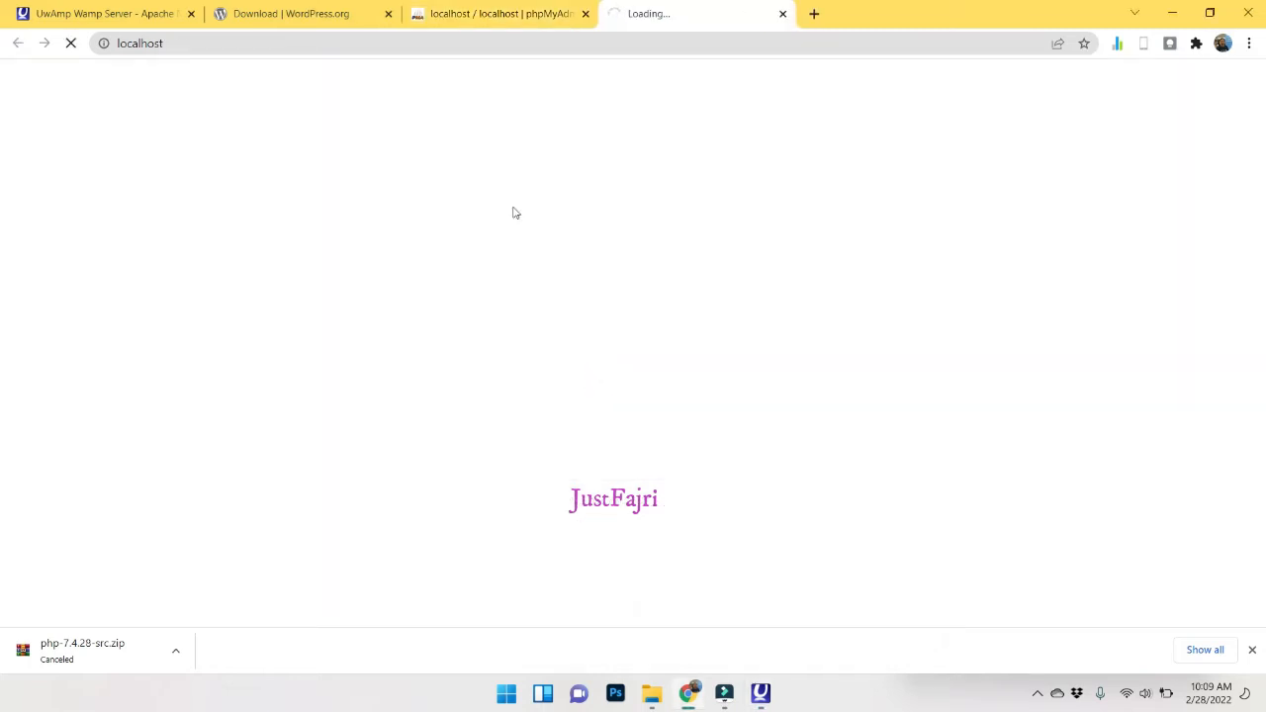
click(170, 44)
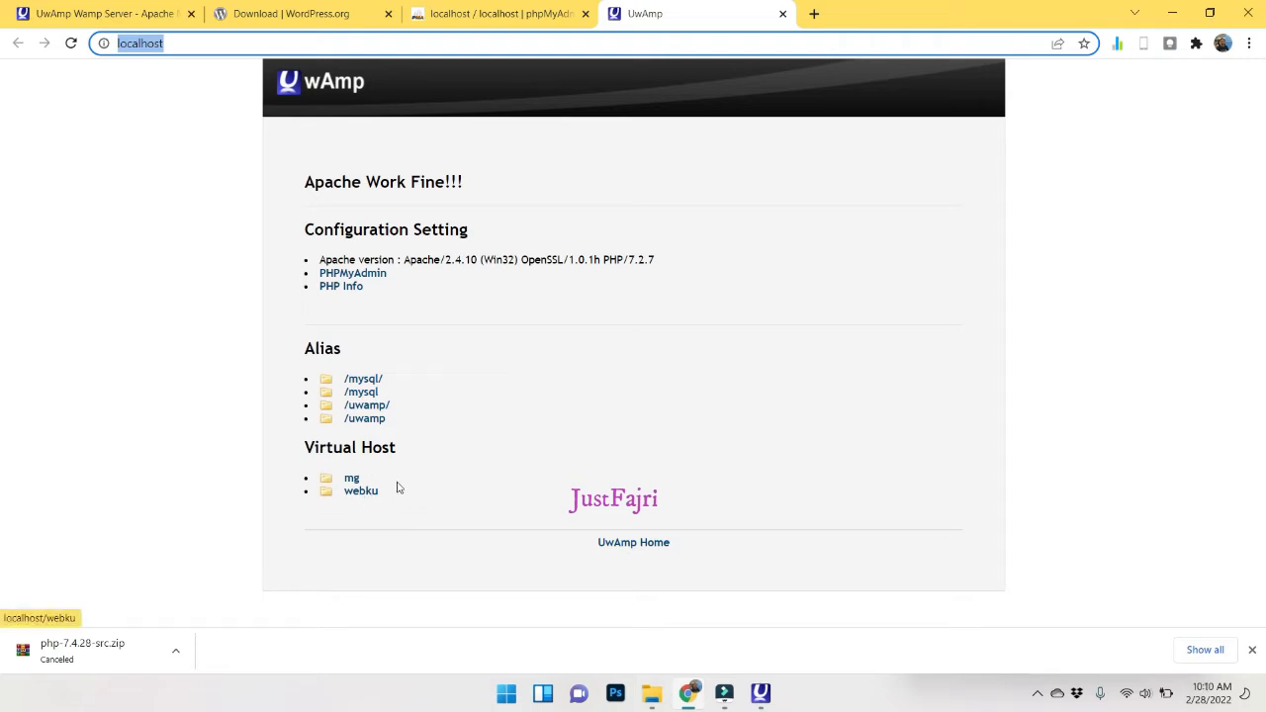
click(361, 494)
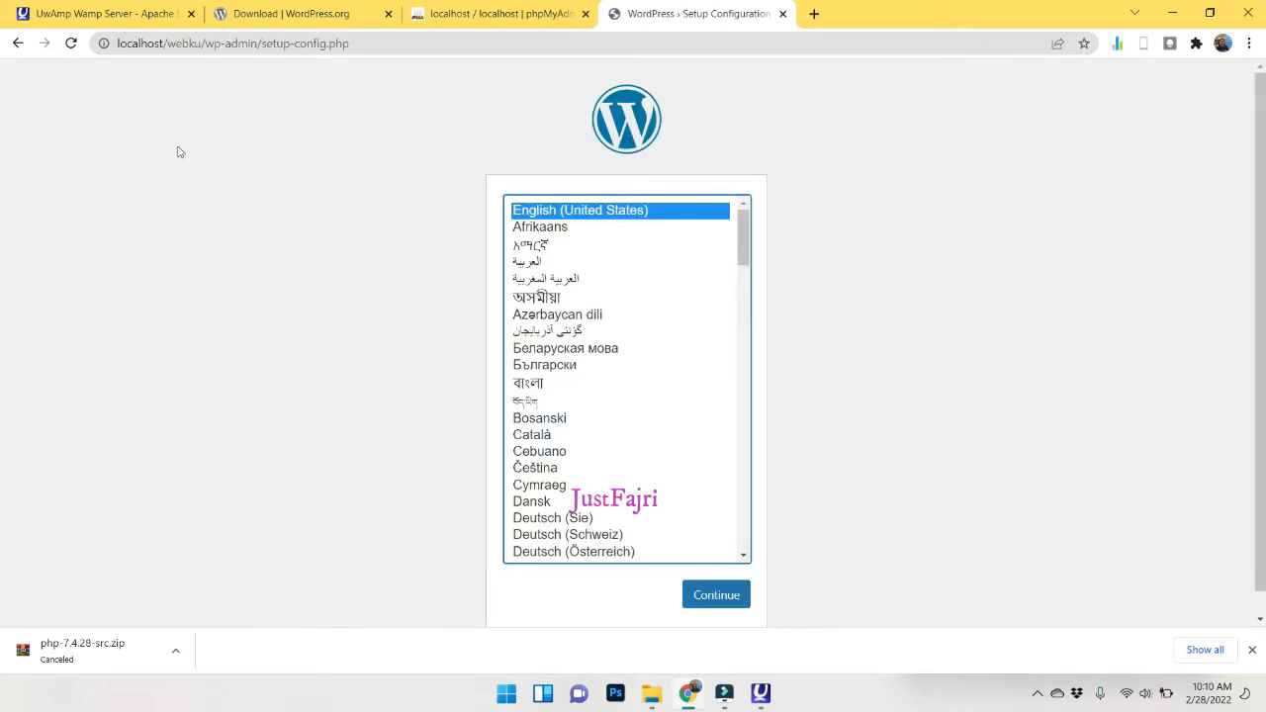
click(18, 44)
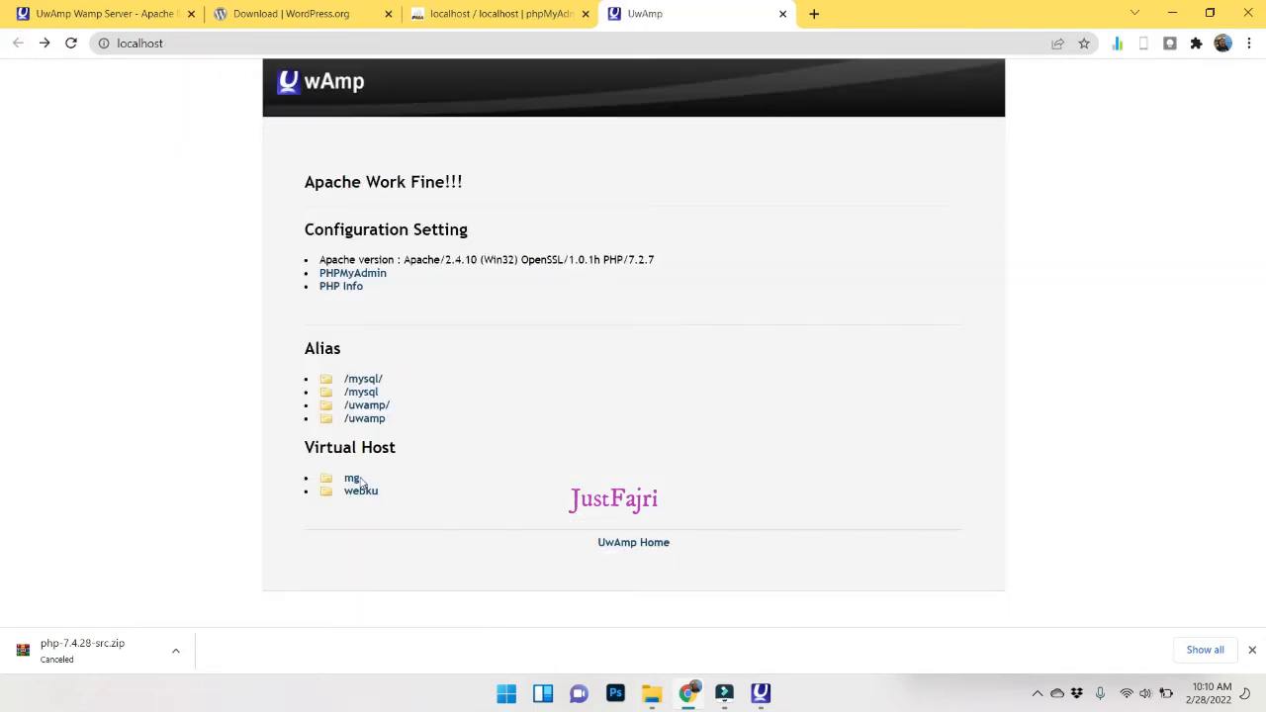
mouse_move(652, 695)
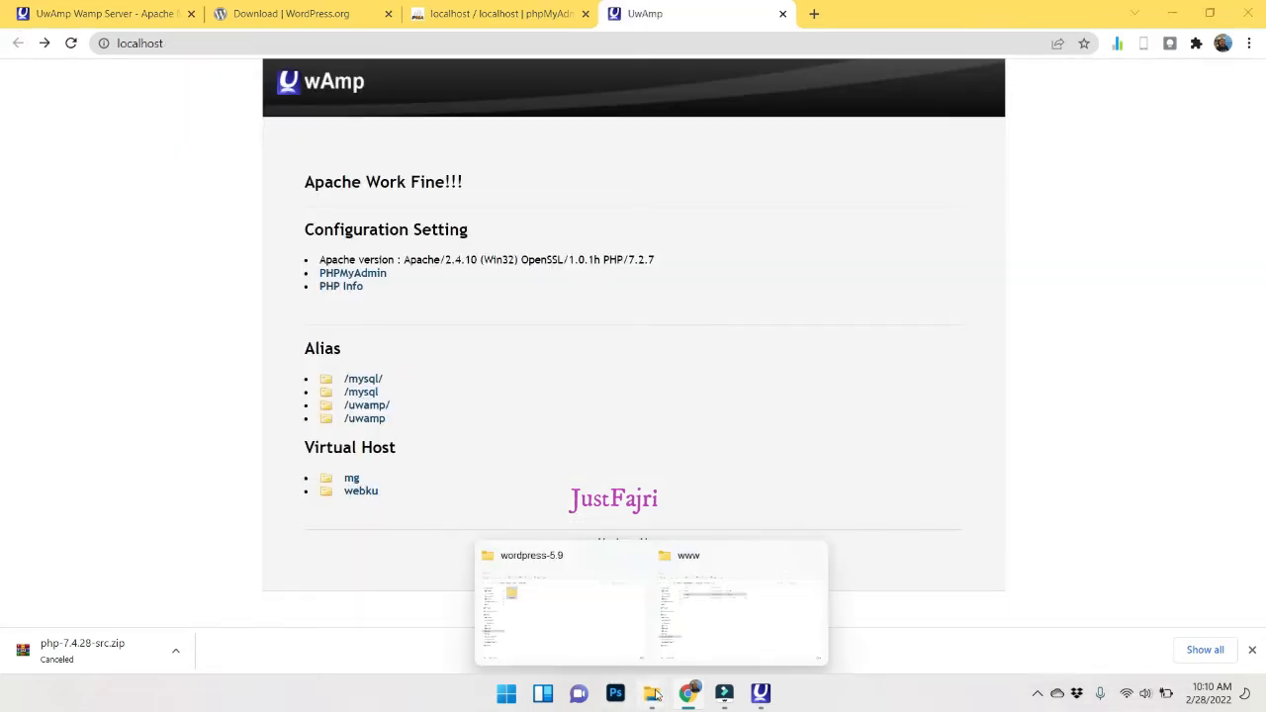
click(572, 634)
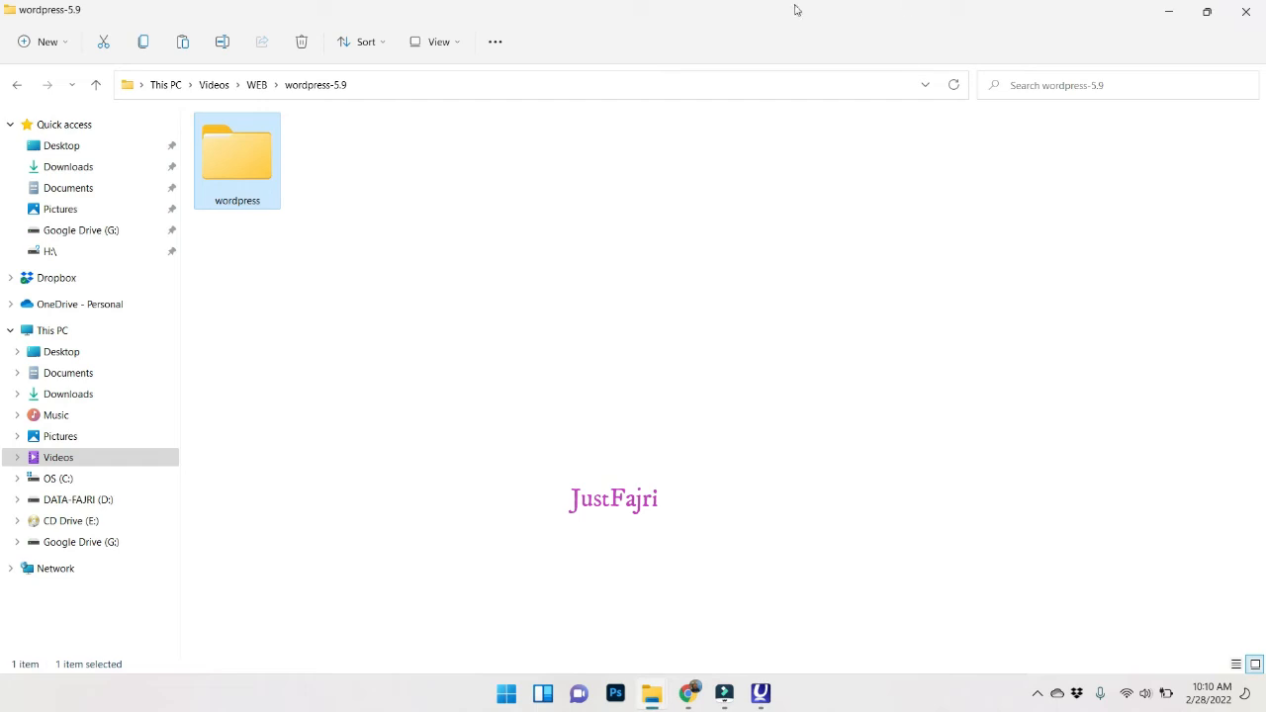
click(651, 692)
click(693, 627)
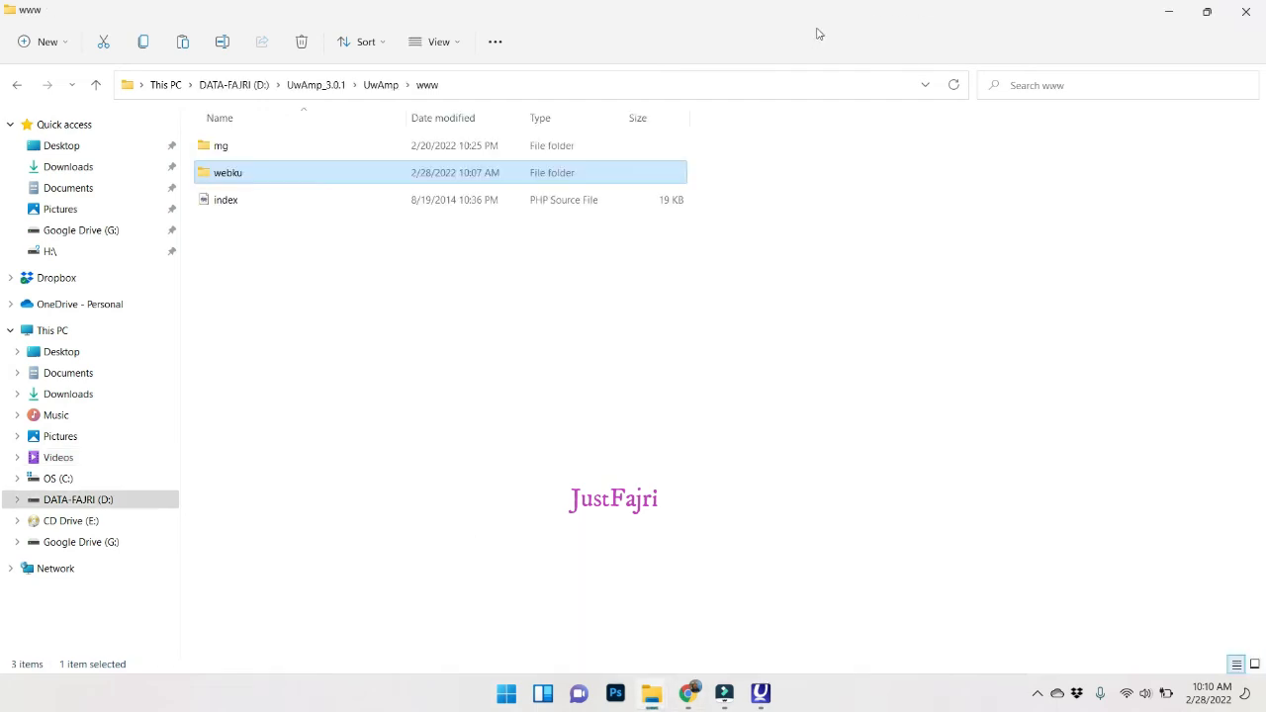
drag(939, 14, 1265, 184)
click(282, 483)
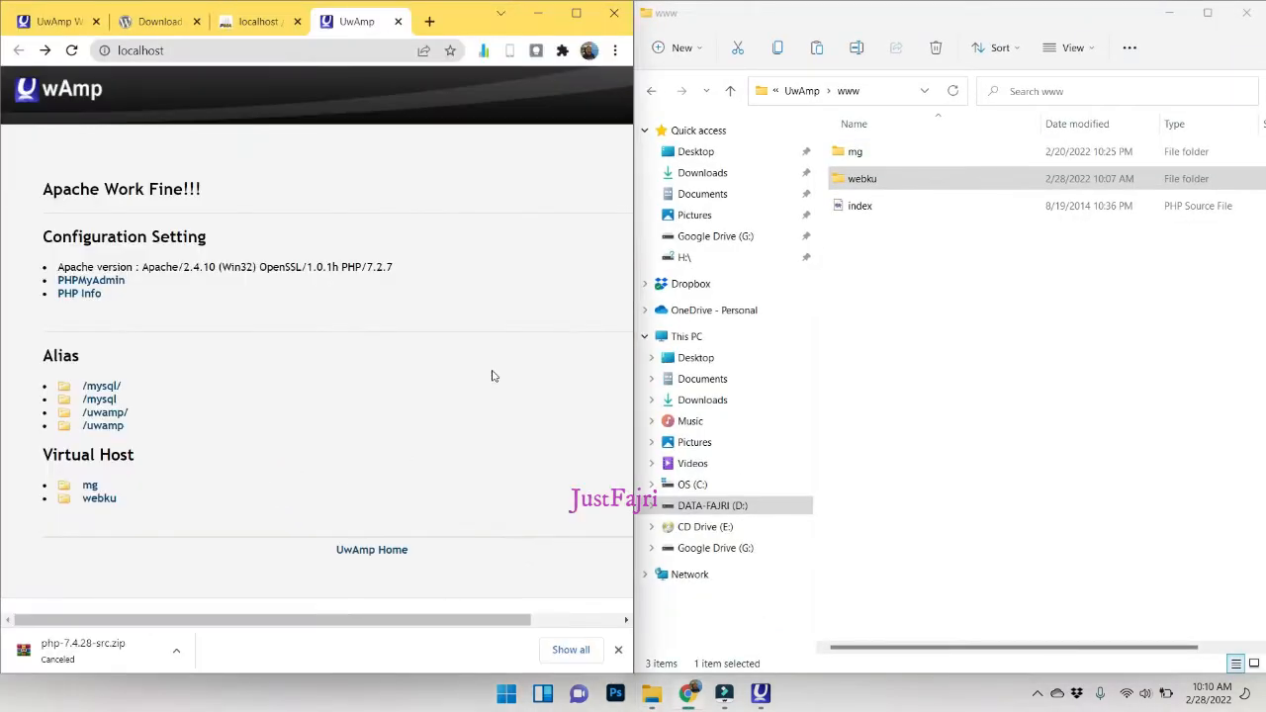
click(912, 243)
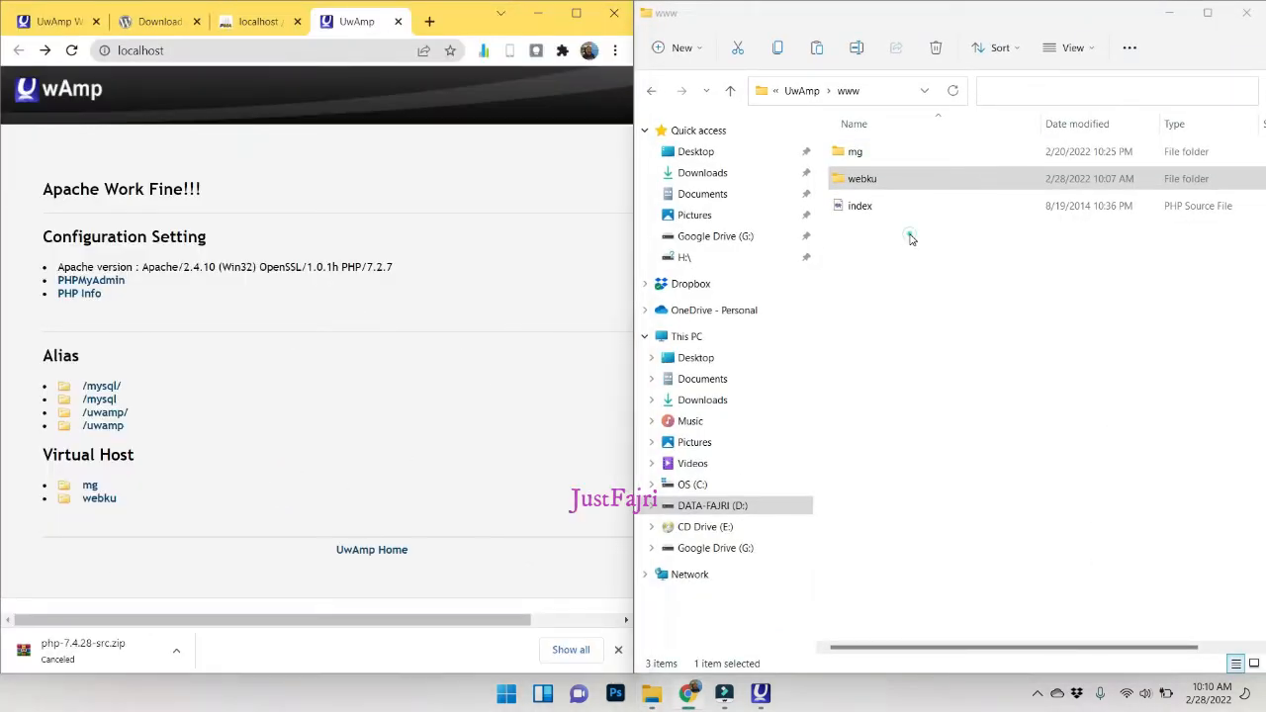
click(865, 178)
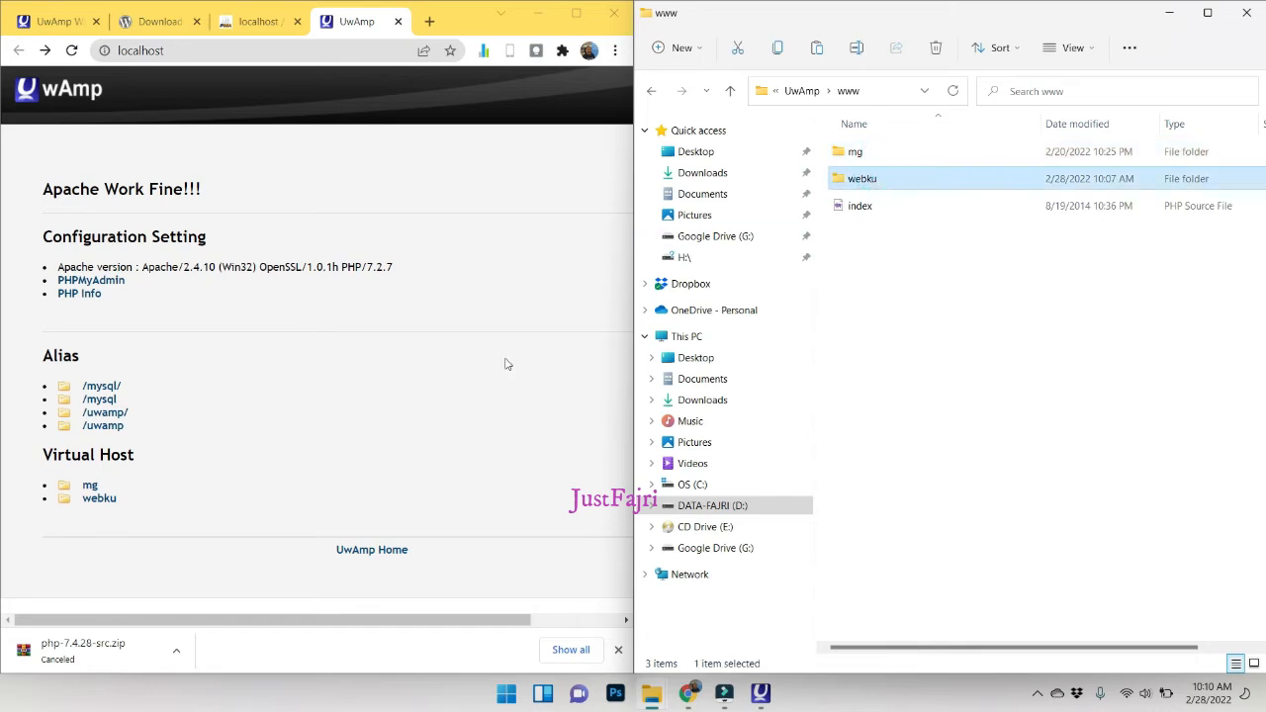
click(962, 315)
right_click(962, 316)
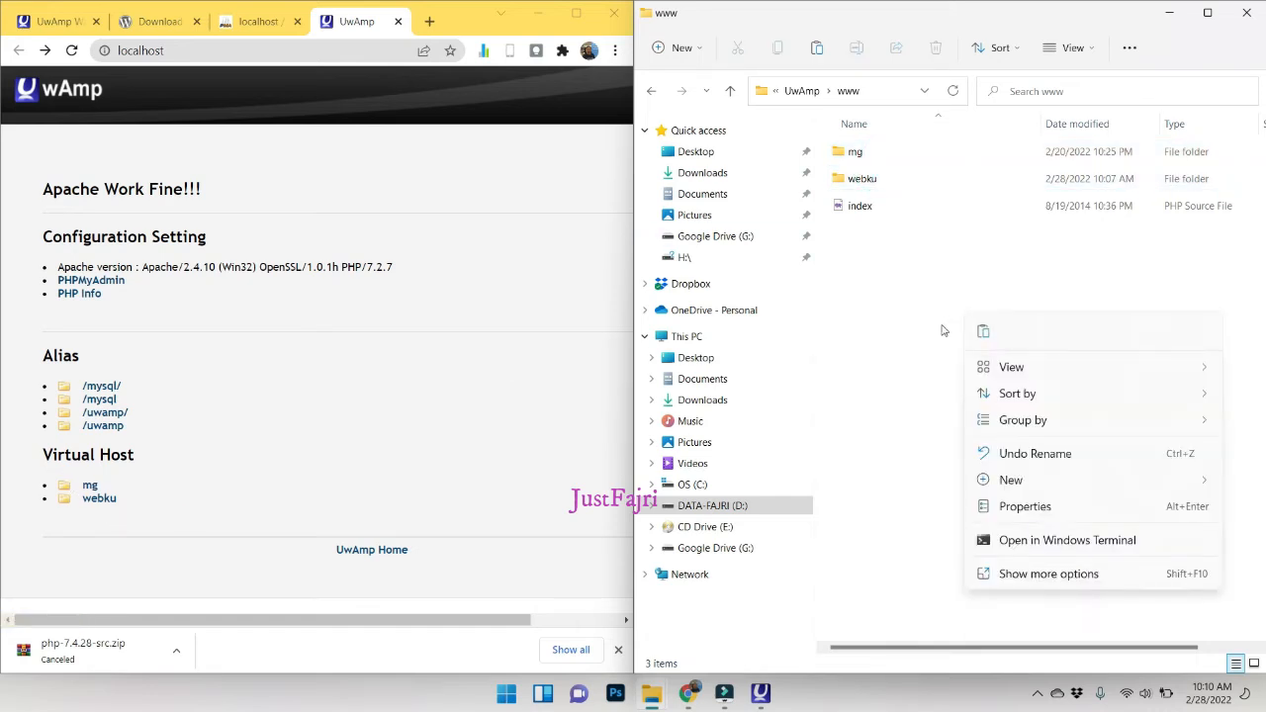
click(917, 399)
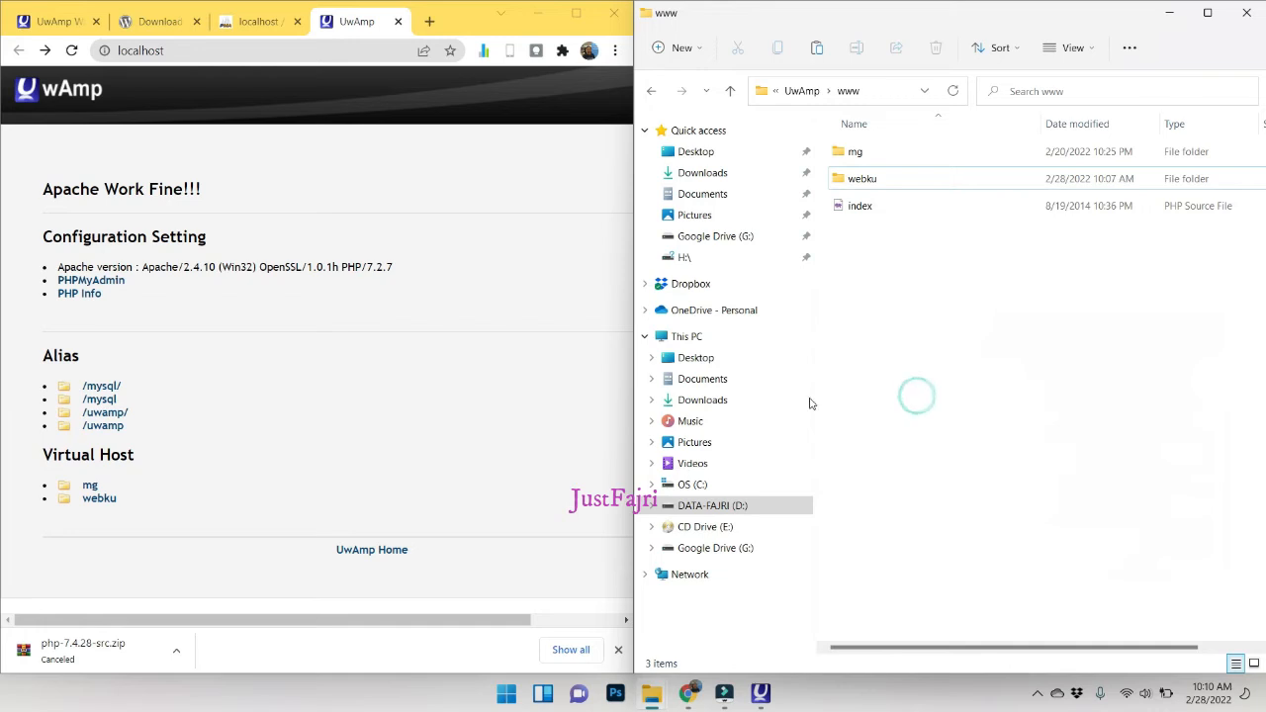
click(99, 498)
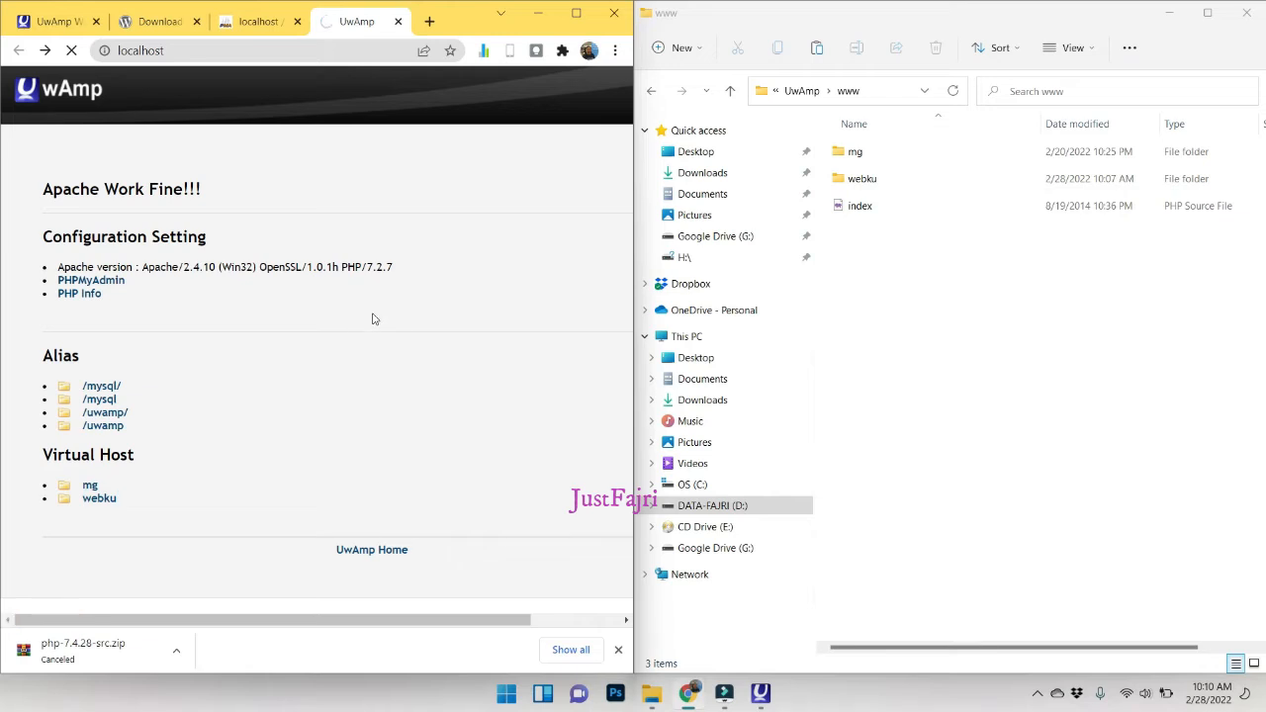
click(576, 13)
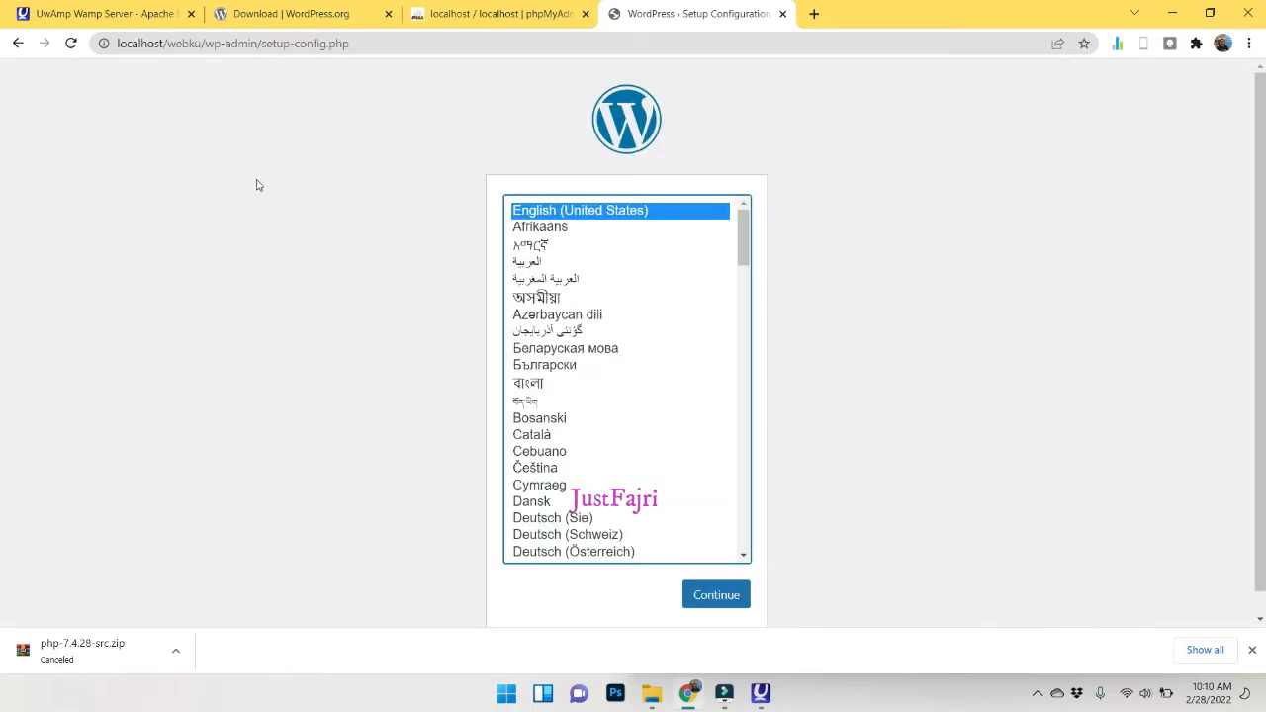
Keep English (United States) and read past the welcome notes to the database connection form.
click(1251, 650)
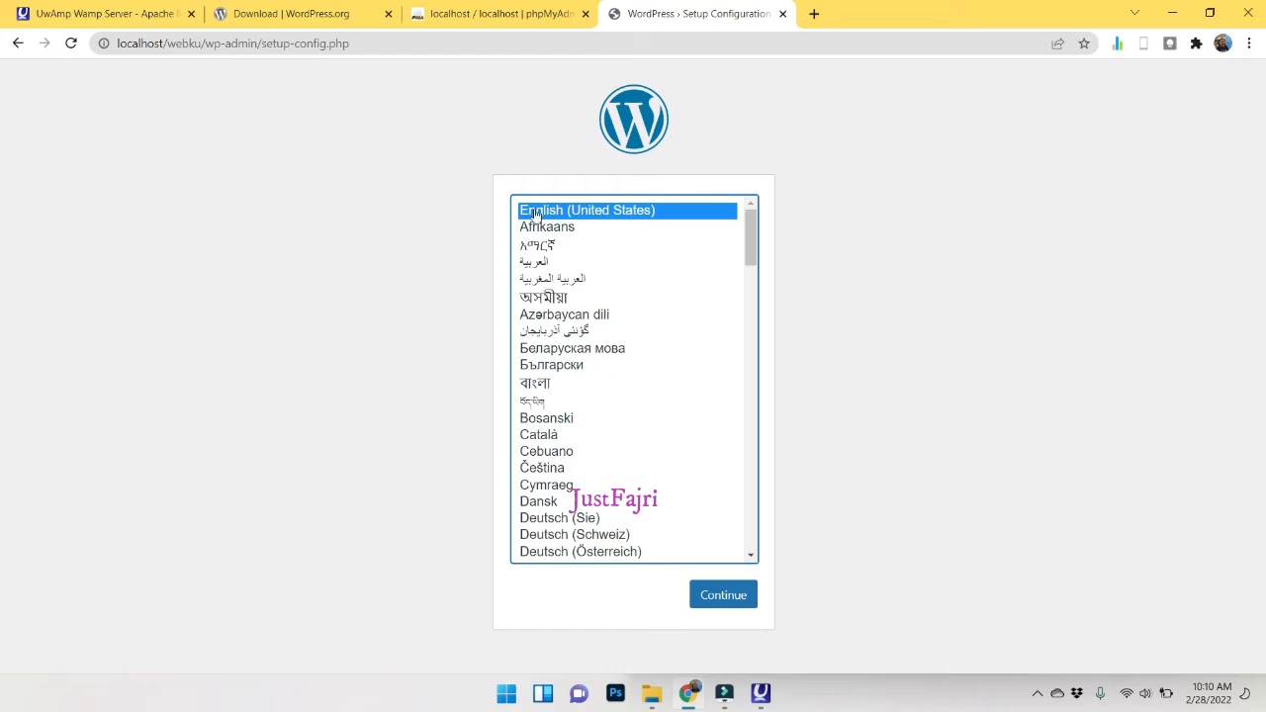
click(717, 598)
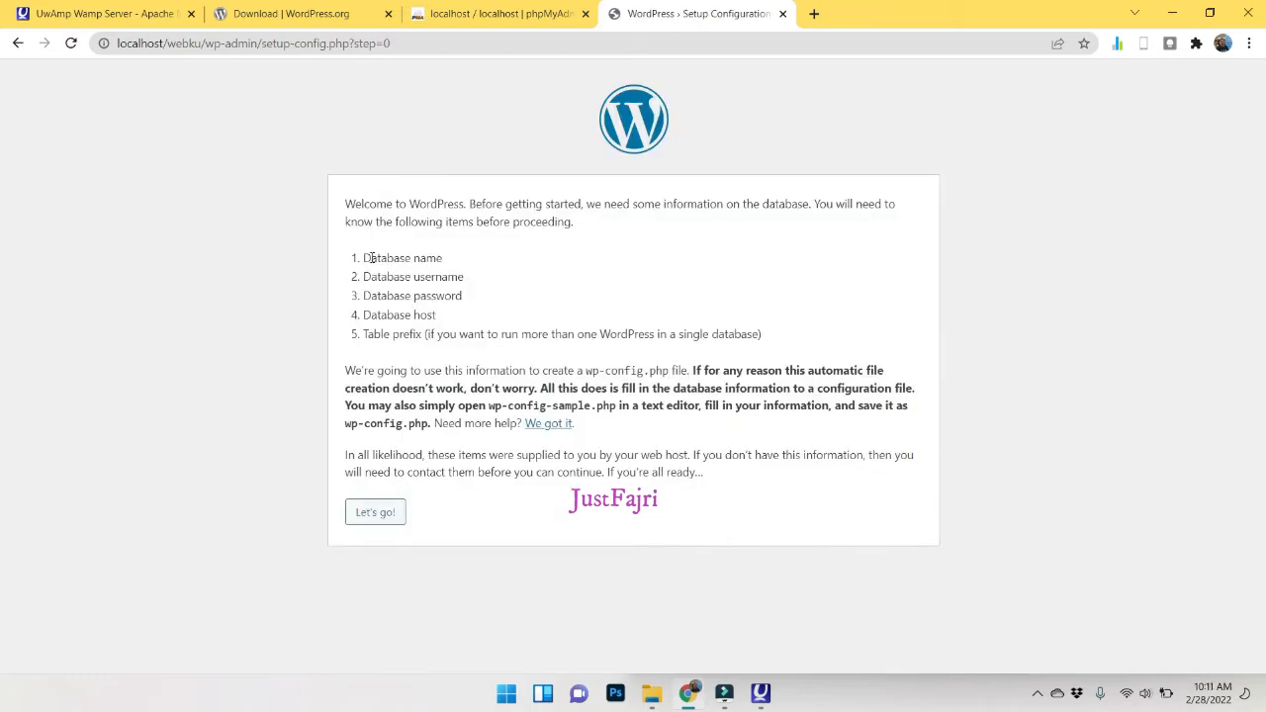
drag(362, 263, 448, 243)
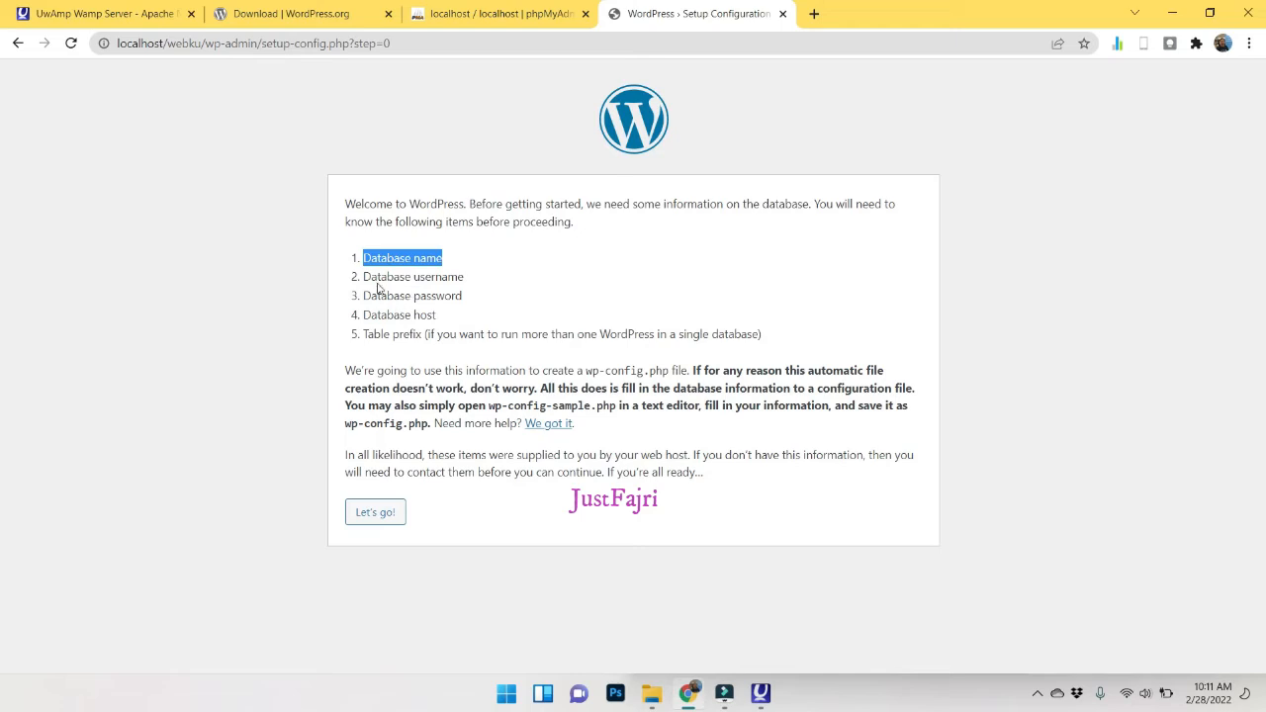
drag(370, 279, 420, 314)
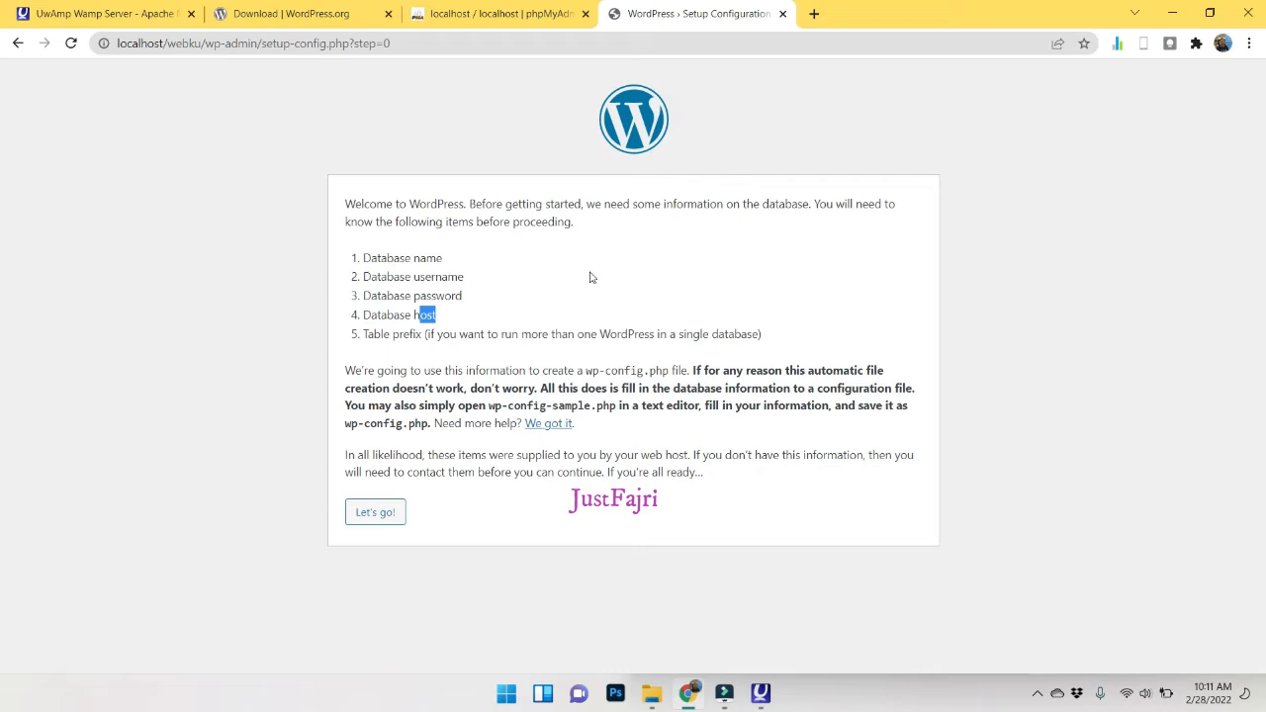
click(387, 521)
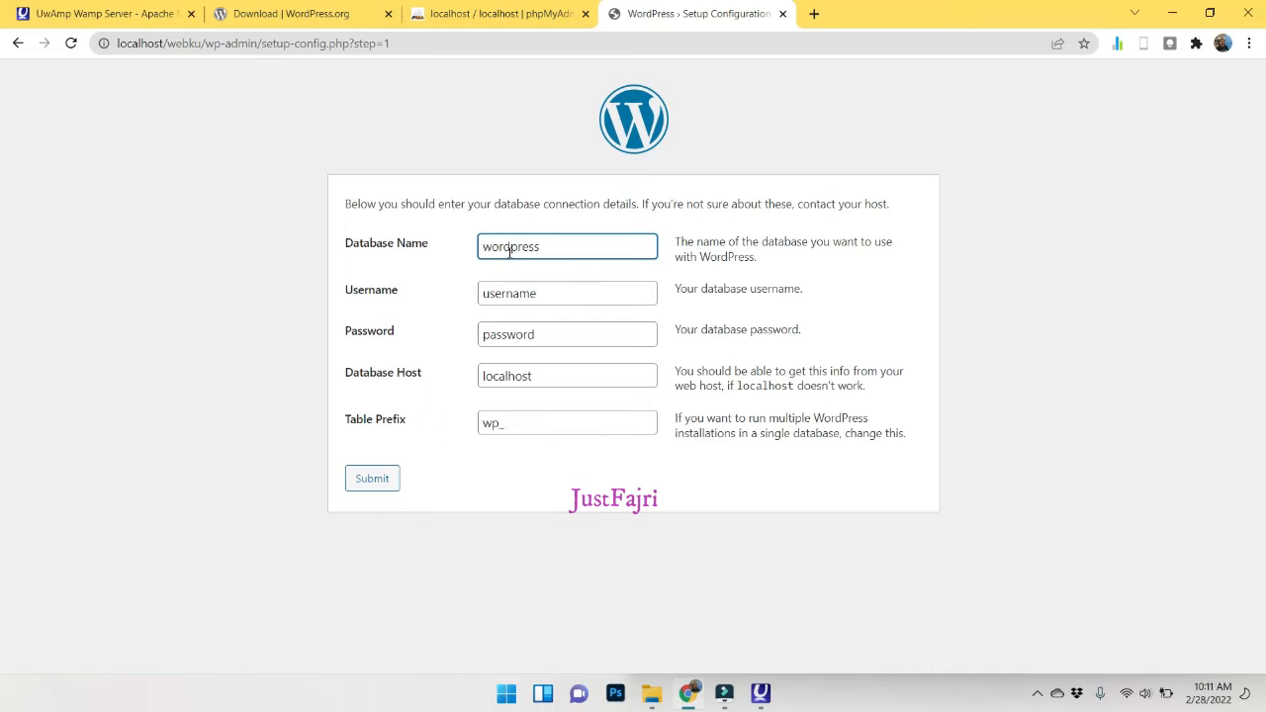
Enter database name webku, username root and the root password in the connection form.
double_click(548, 244)
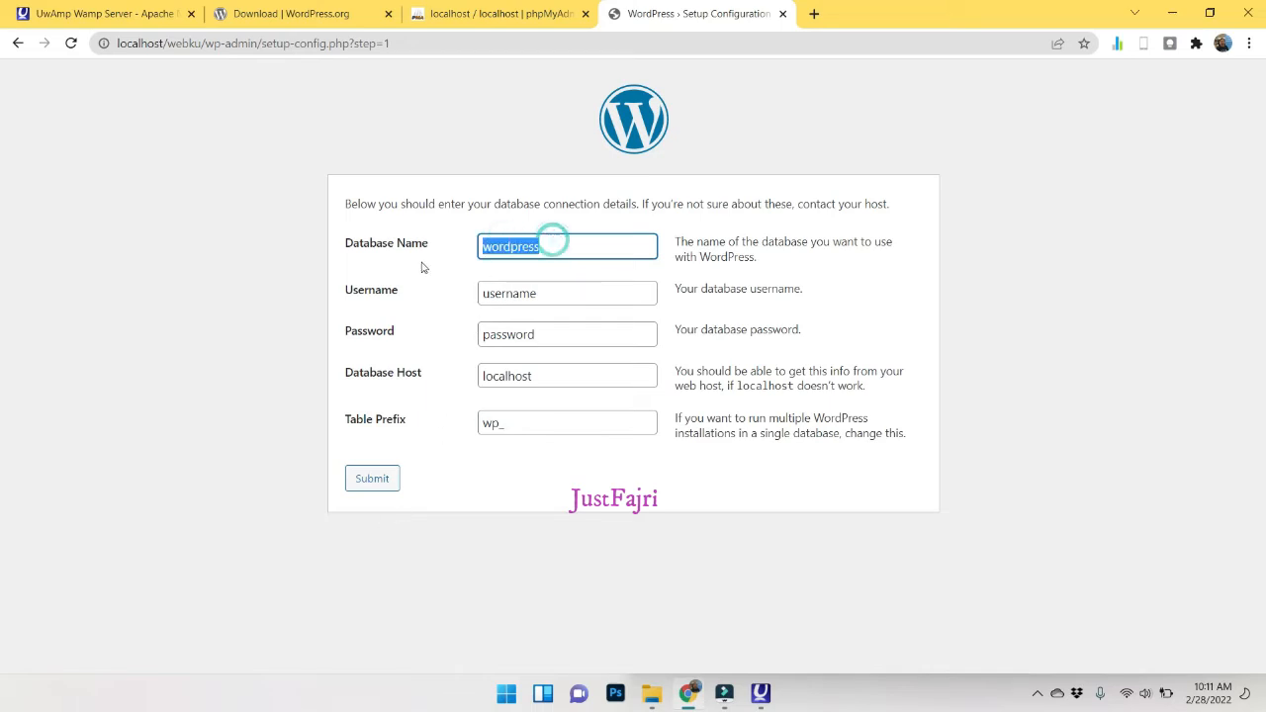
text(webku)
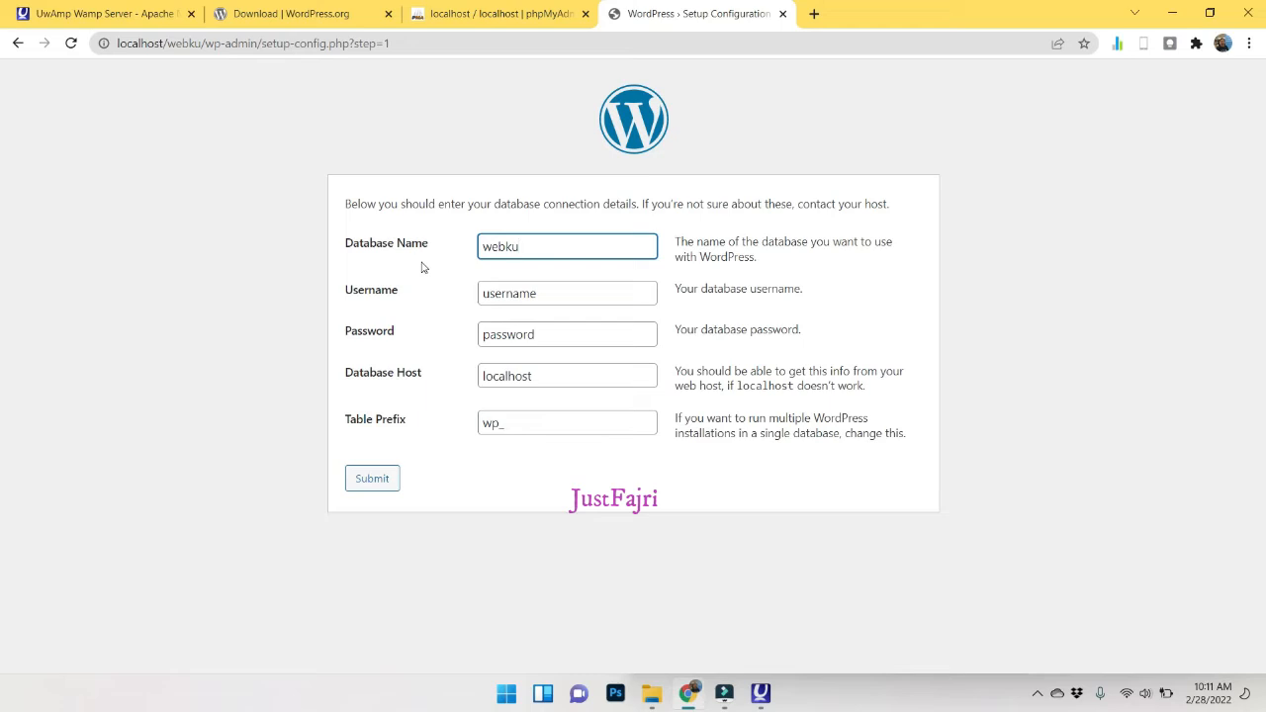
drag(531, 293, 426, 307)
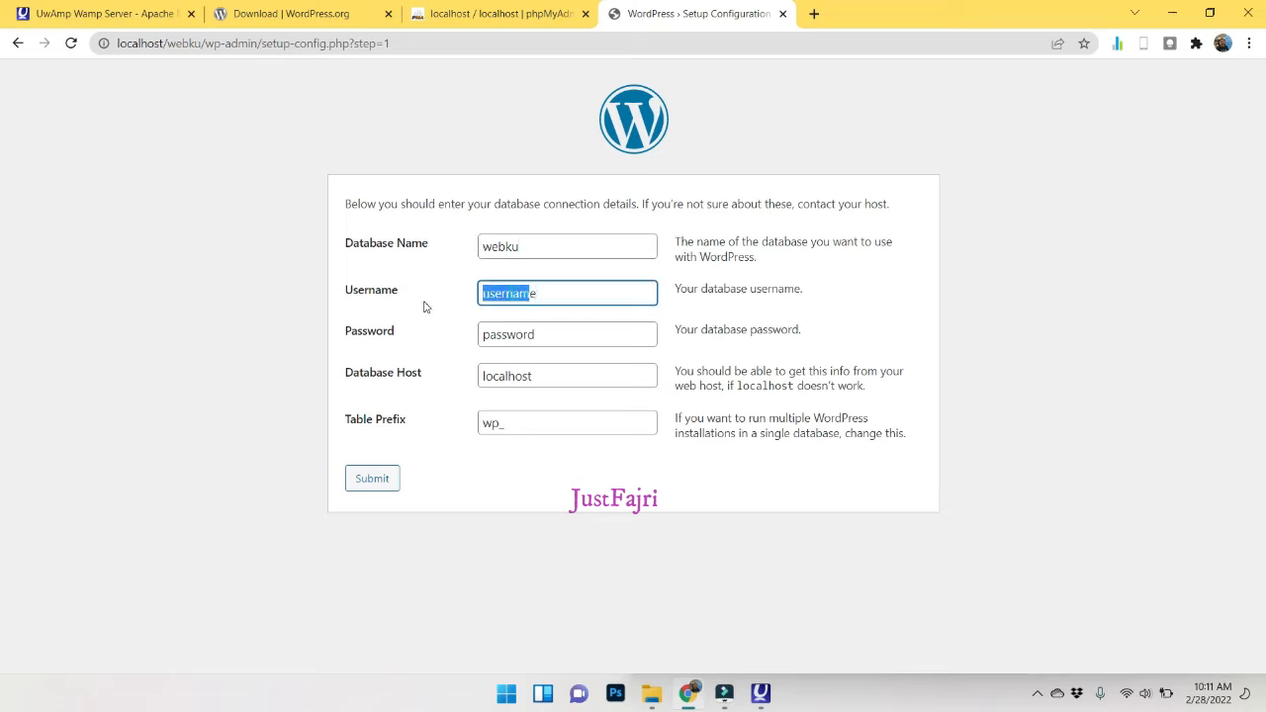
double_click(542, 297)
text(root)
key(Tab)
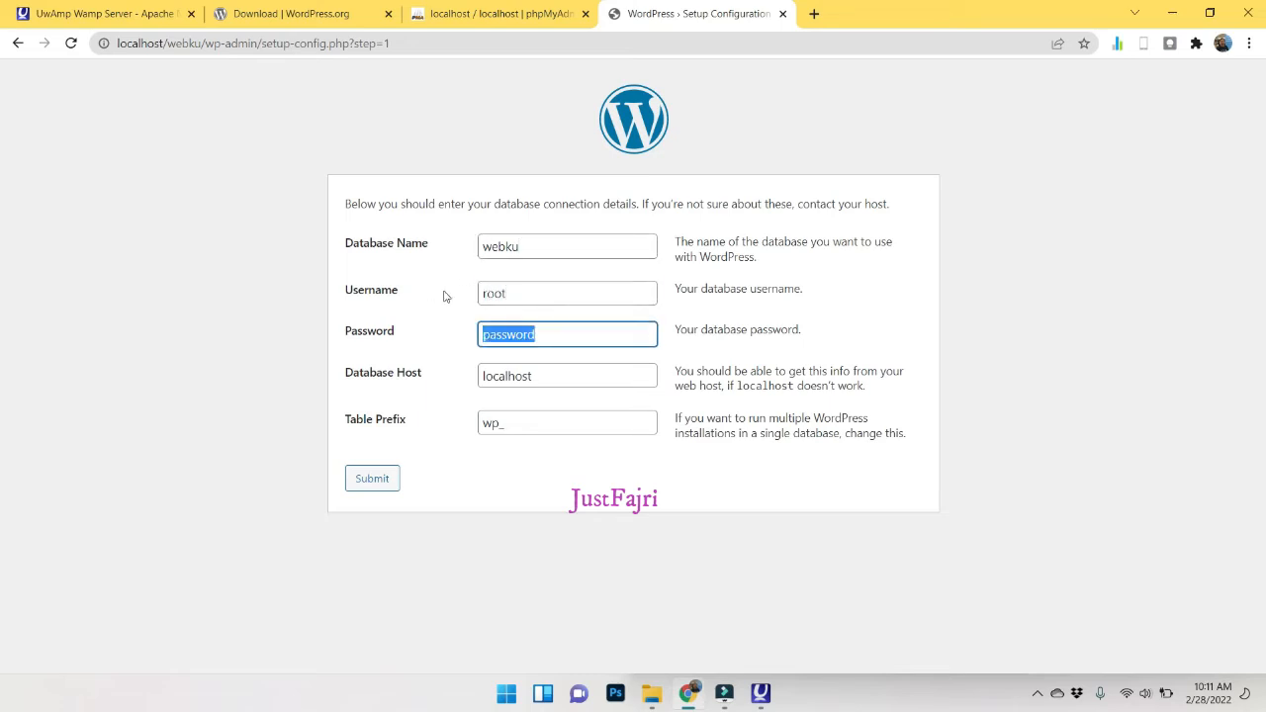
text(root)
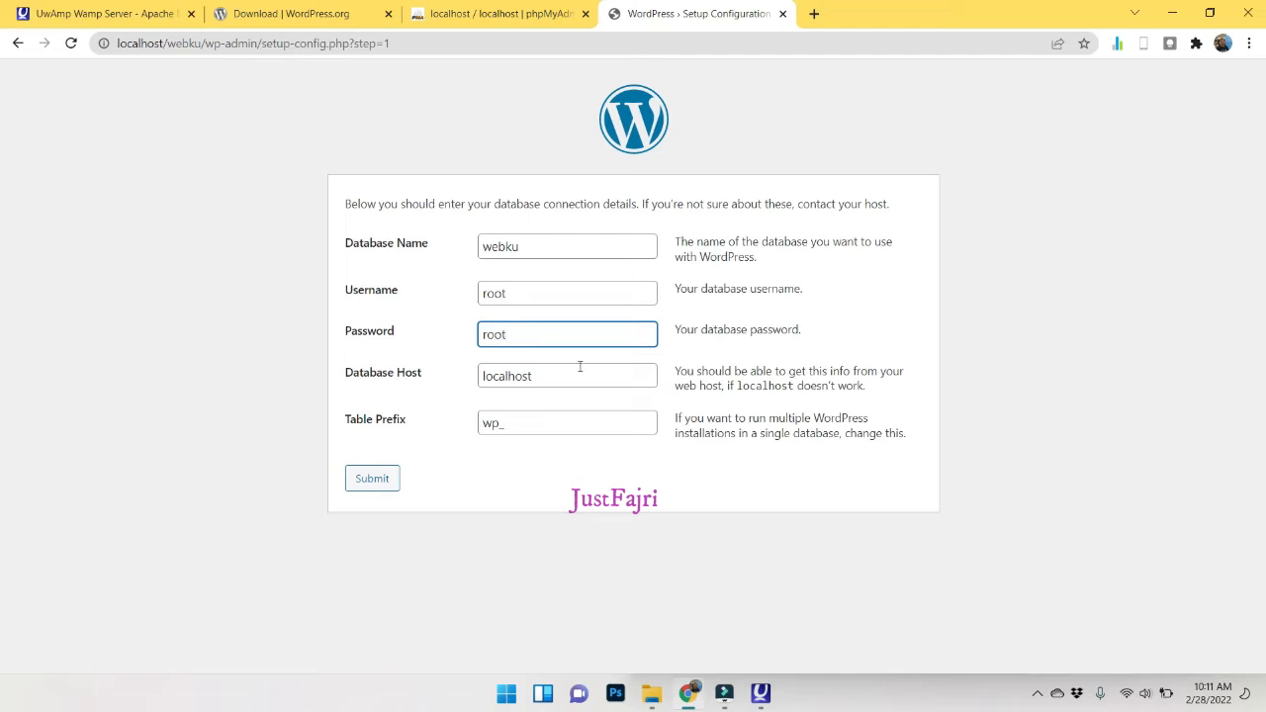
Review the connection entries, keeping host localhost and table prefix wp_.
click(551, 378)
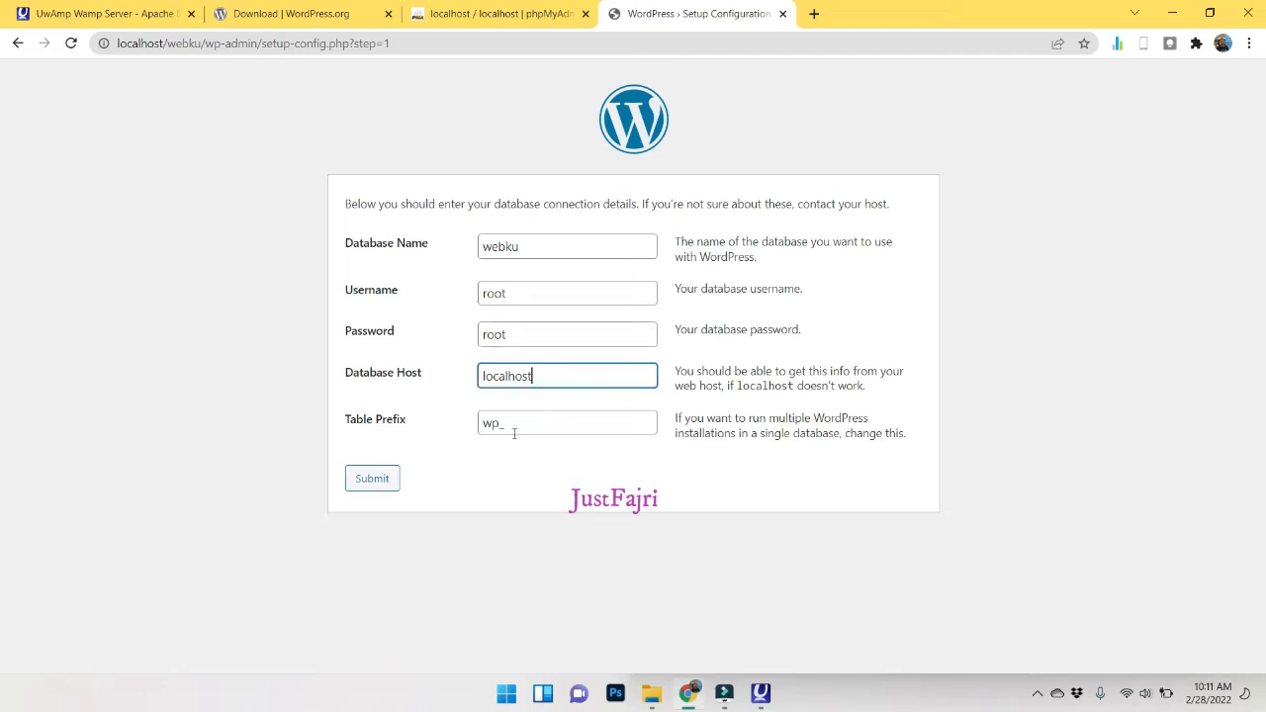
click(515, 432)
click(548, 374)
double_click(540, 374)
click(486, 423)
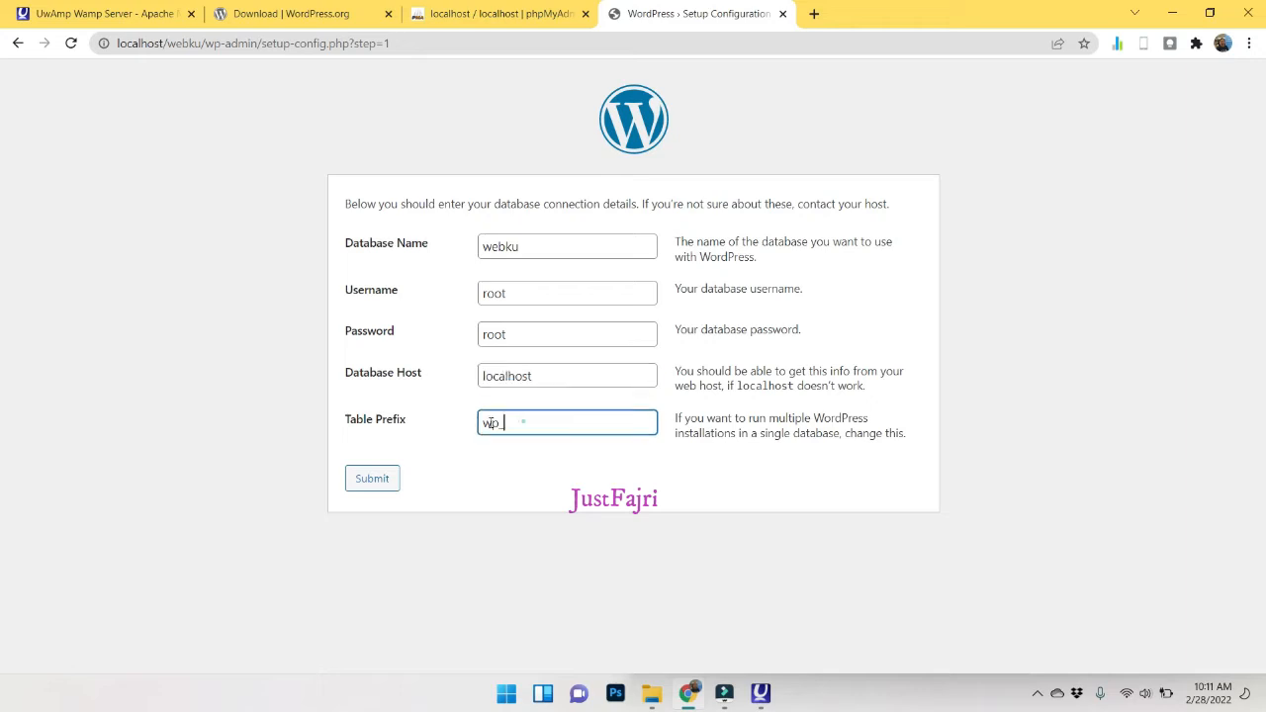
double_click(488, 422)
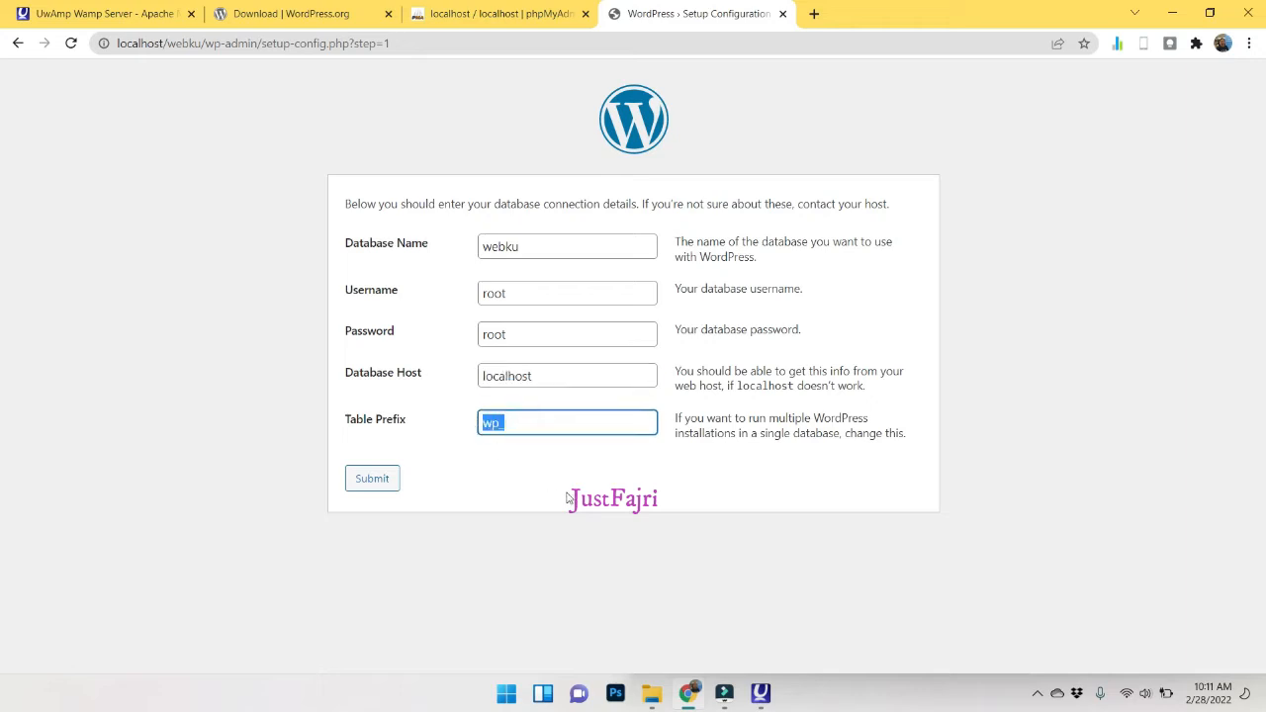
click(525, 293)
click(523, 326)
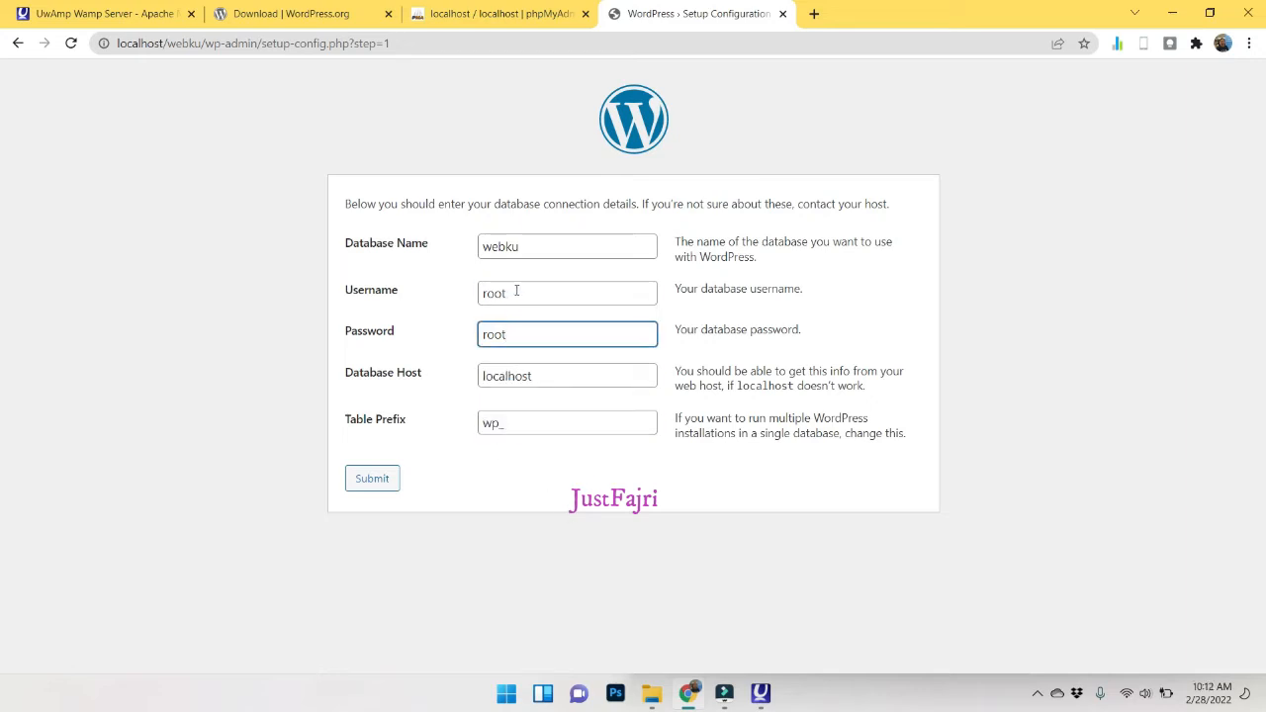
click(526, 287)
double_click(489, 289)
double_click(543, 336)
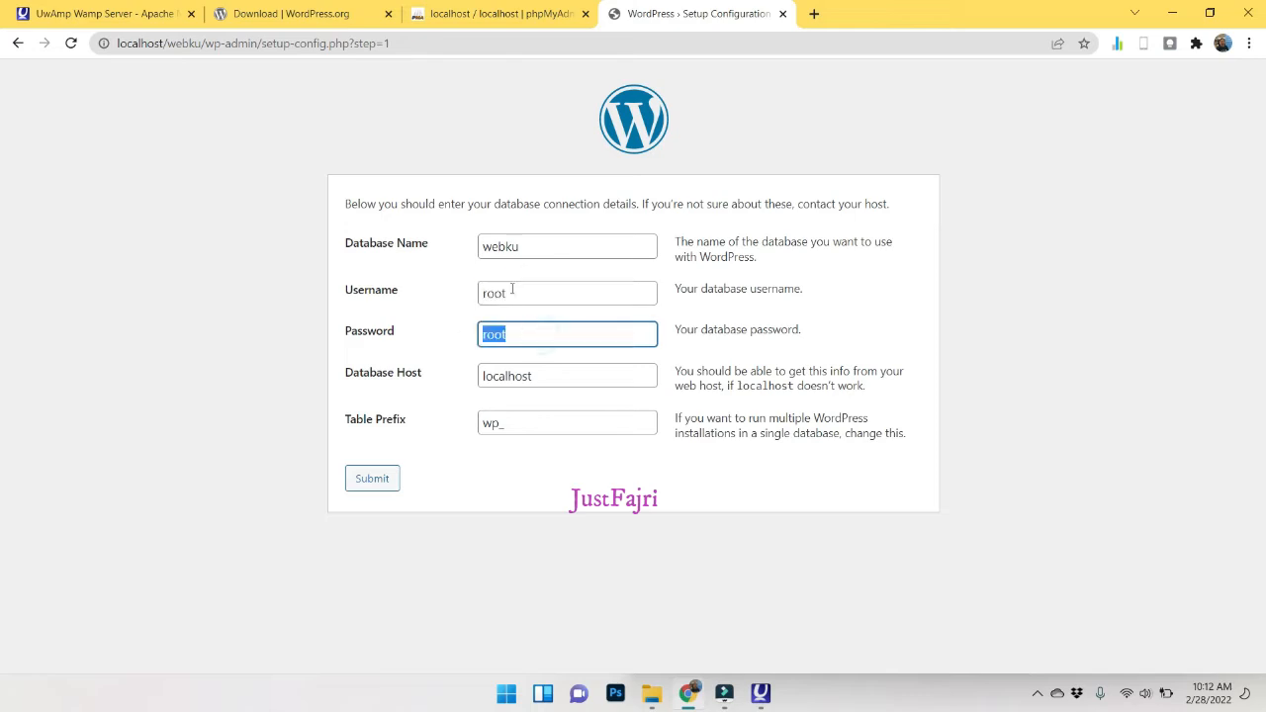
double_click(538, 247)
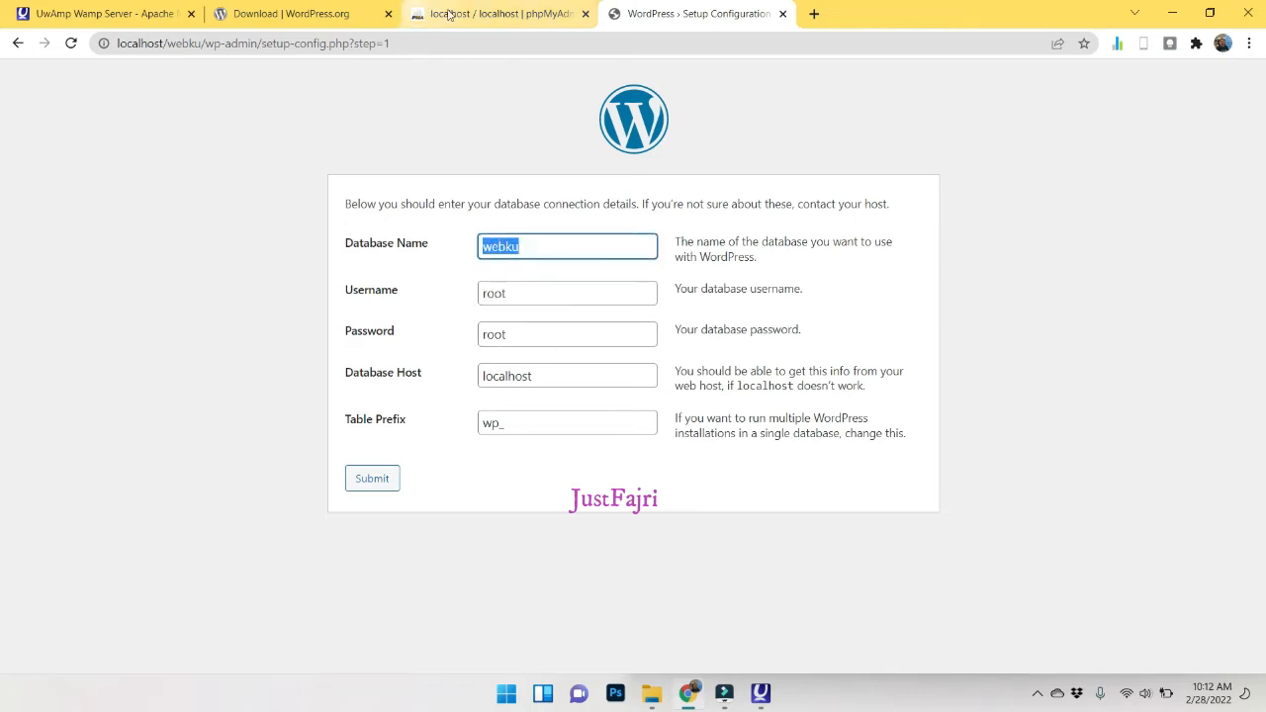
Confirm the webku database exists in phpMyAdmin, then submit the connection details.
click(475, 14)
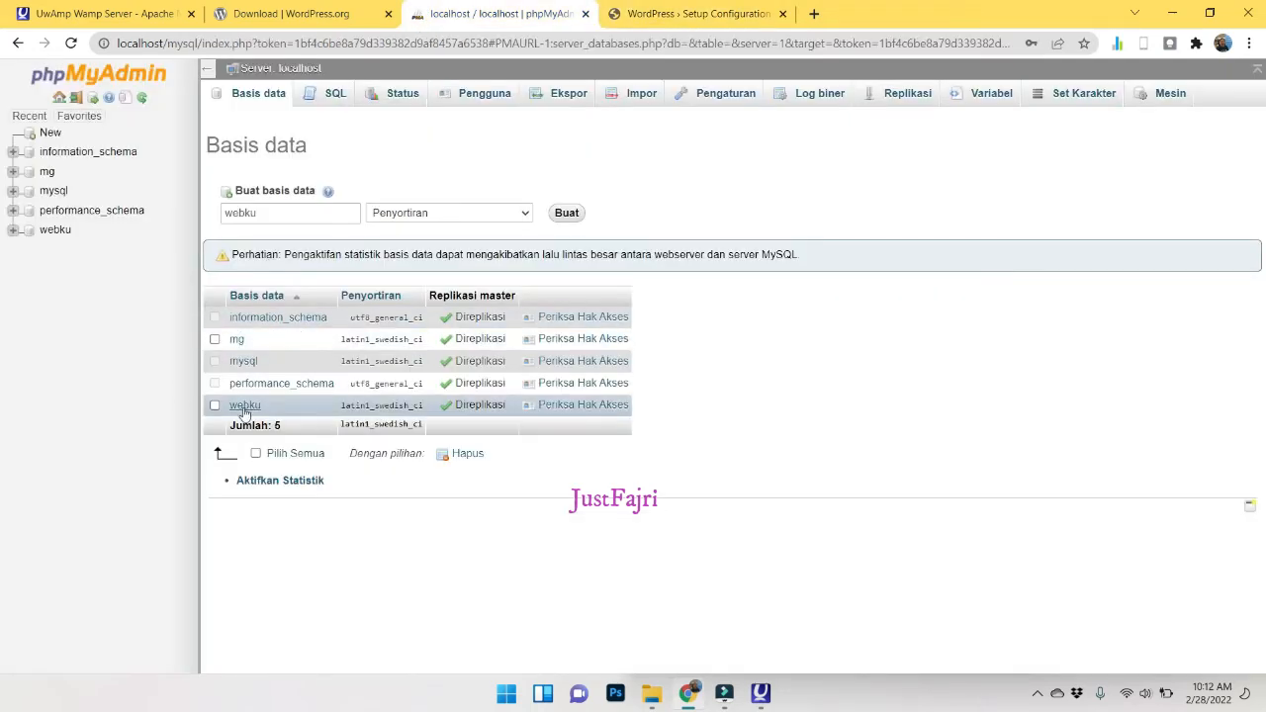
click(691, 16)
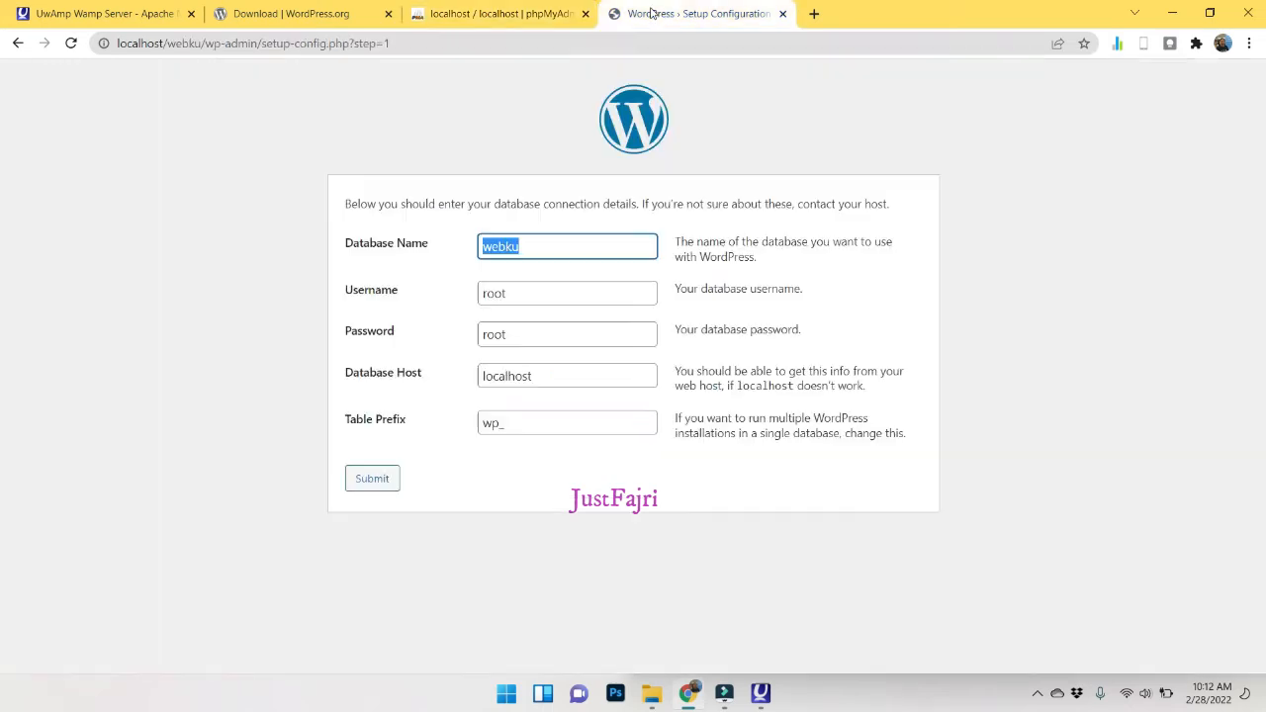
click(372, 479)
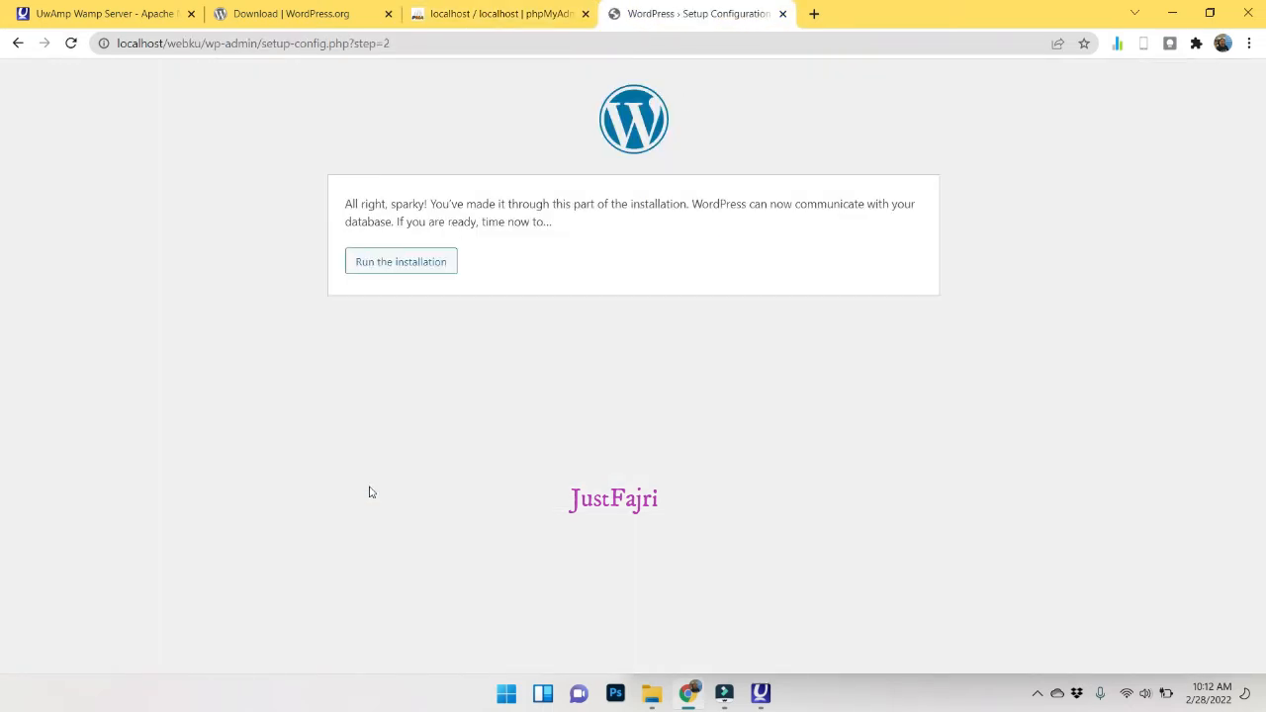
Run the installation and enter site title 'WebKu - Informasi Teknologi', username admin and a short password.
click(405, 265)
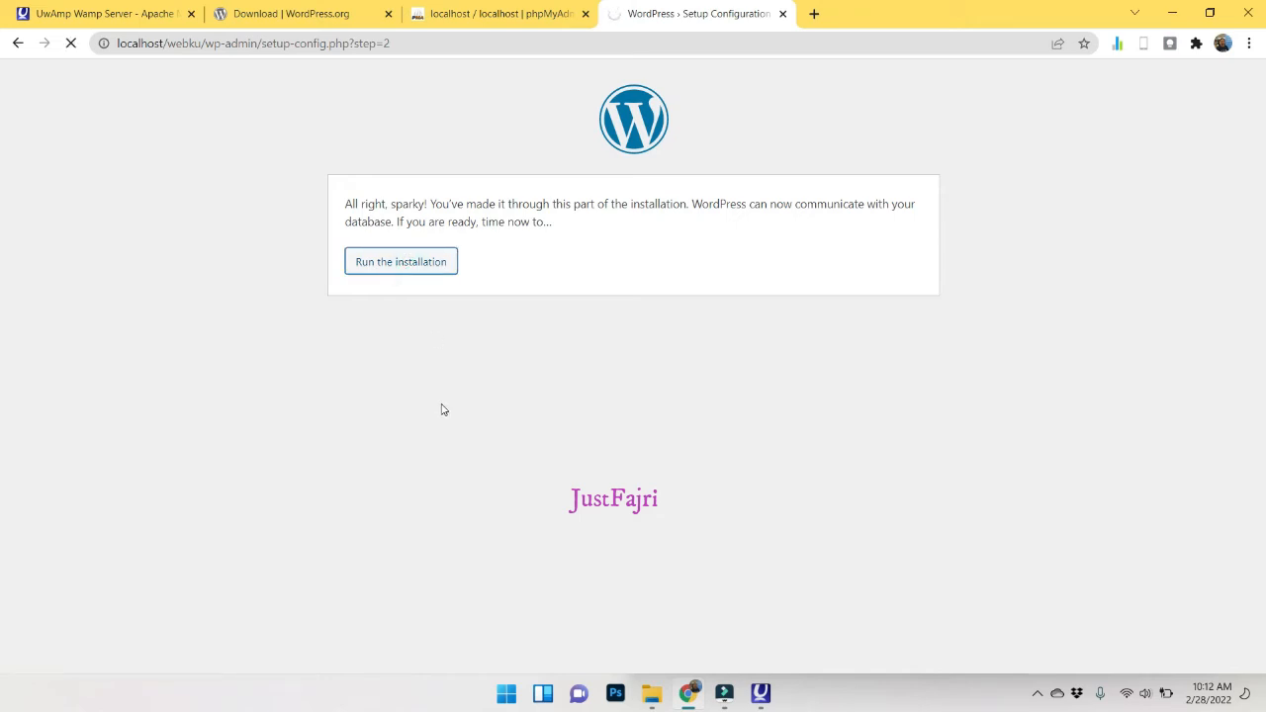
scroll(444, 410, down, 1)
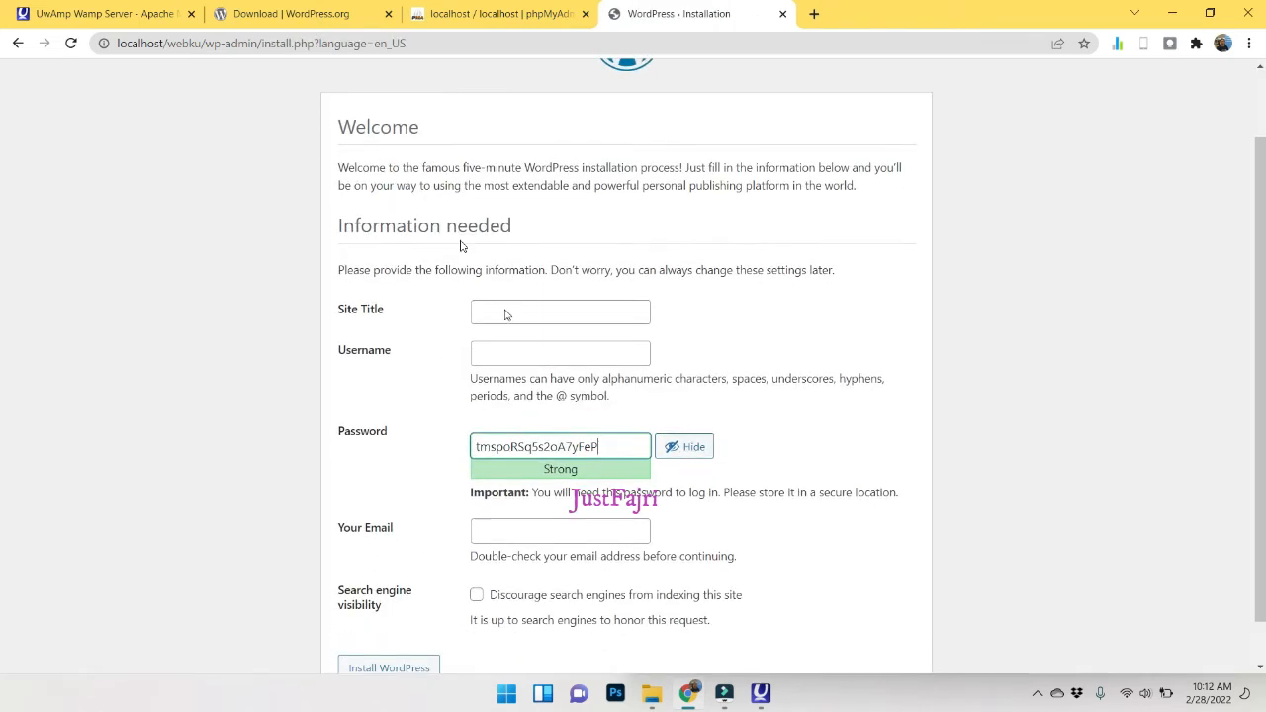
click(556, 312)
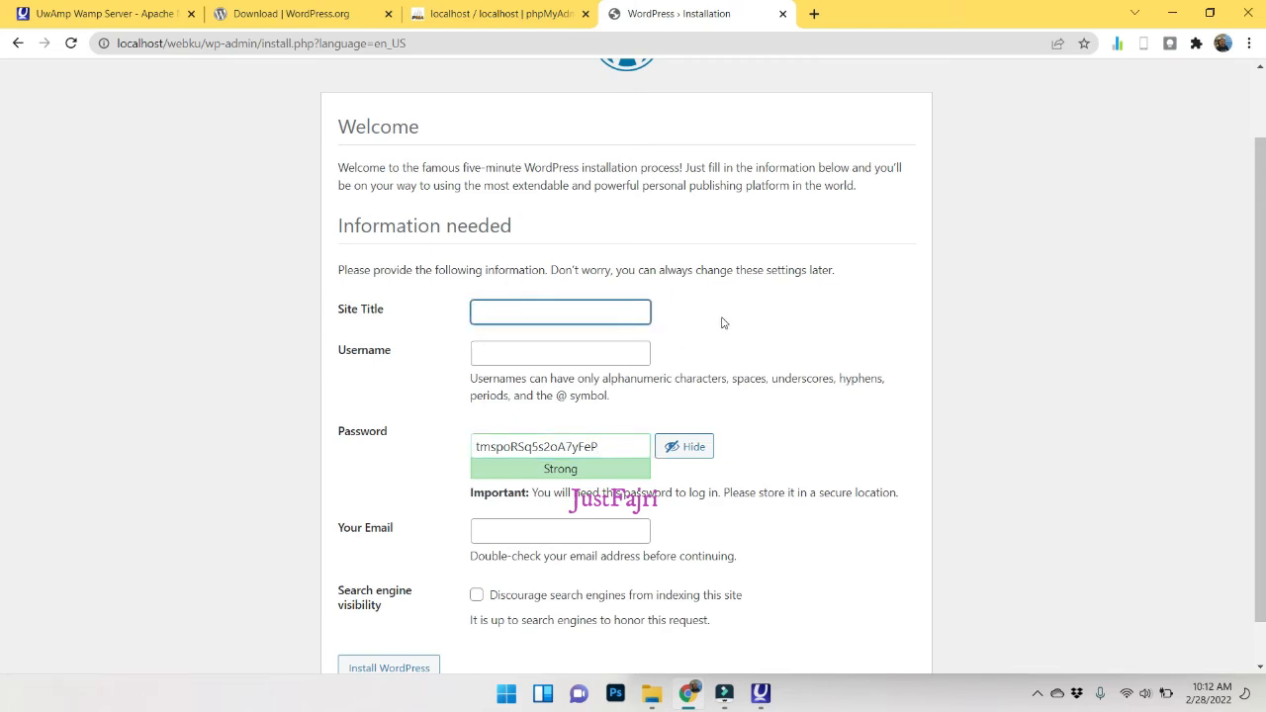
text(WebKu - Informasi Teknologi)
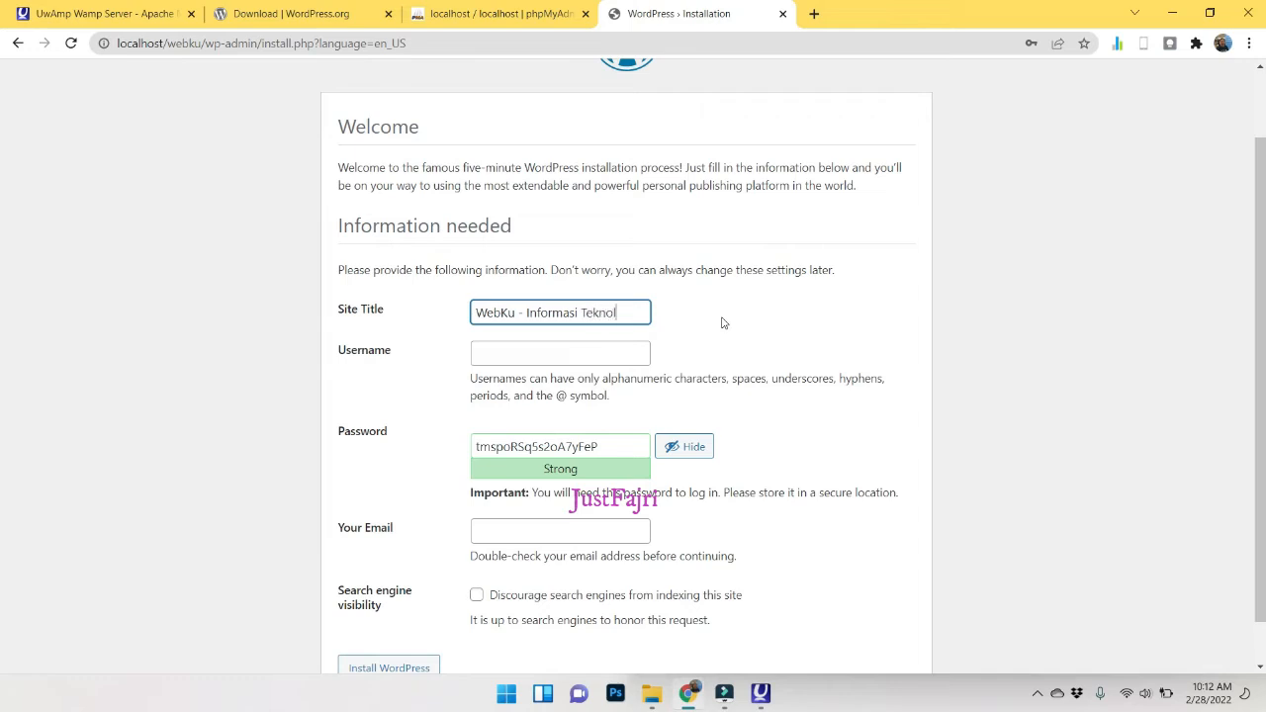
click(563, 353)
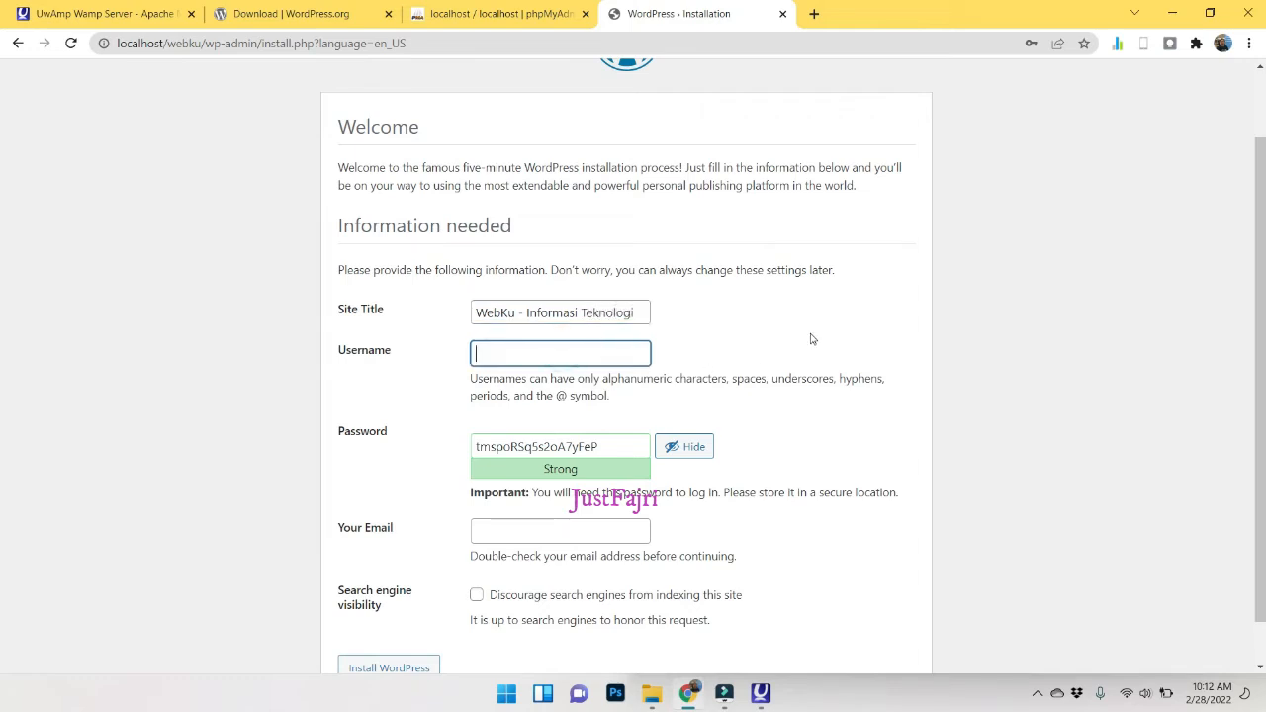
text(admin)
key(Tab)
text(admn)
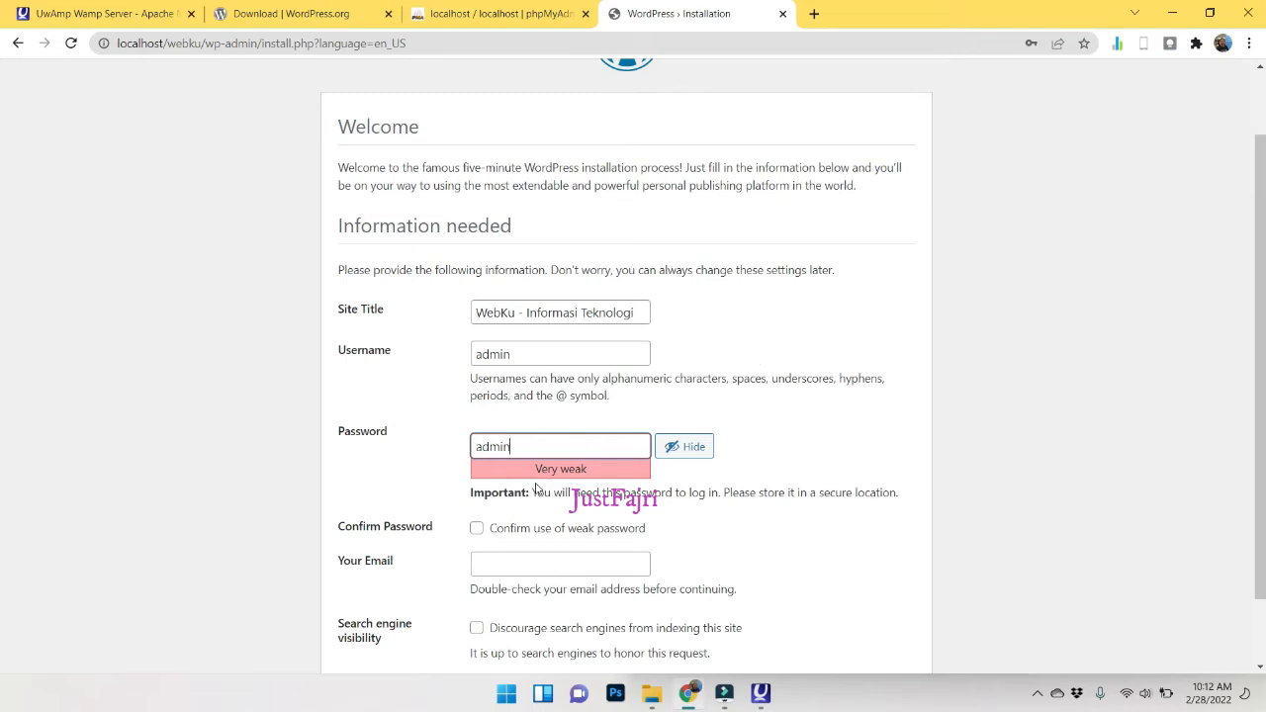
scroll(549, 492, down, 2)
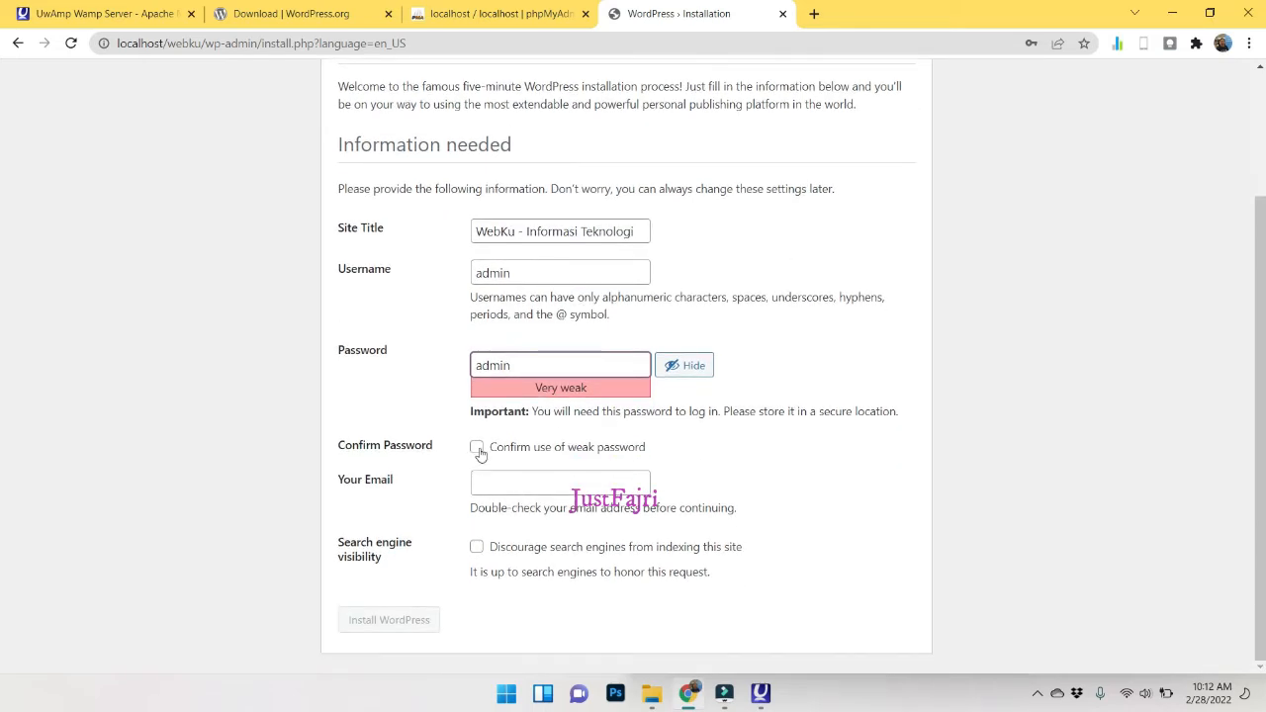
Confirm use of the weak password and enter the administrator's e-mail address.
click(478, 450)
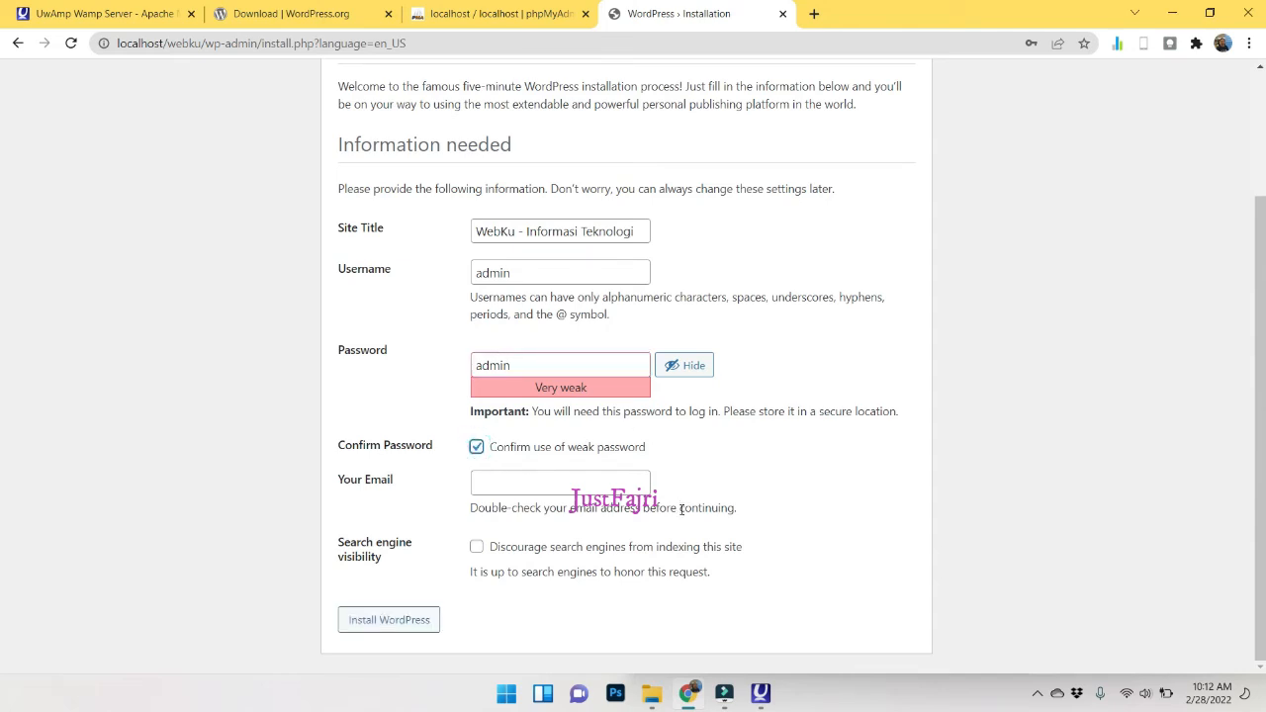
click(507, 485)
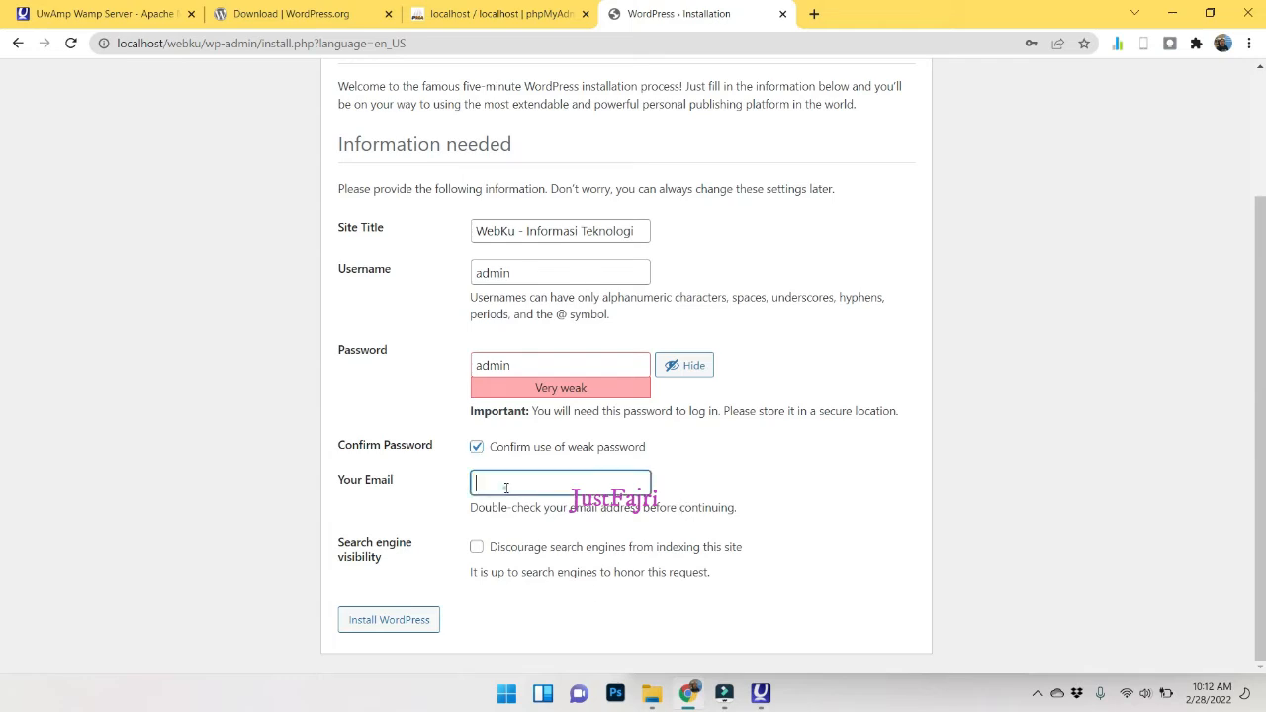
click(713, 512)
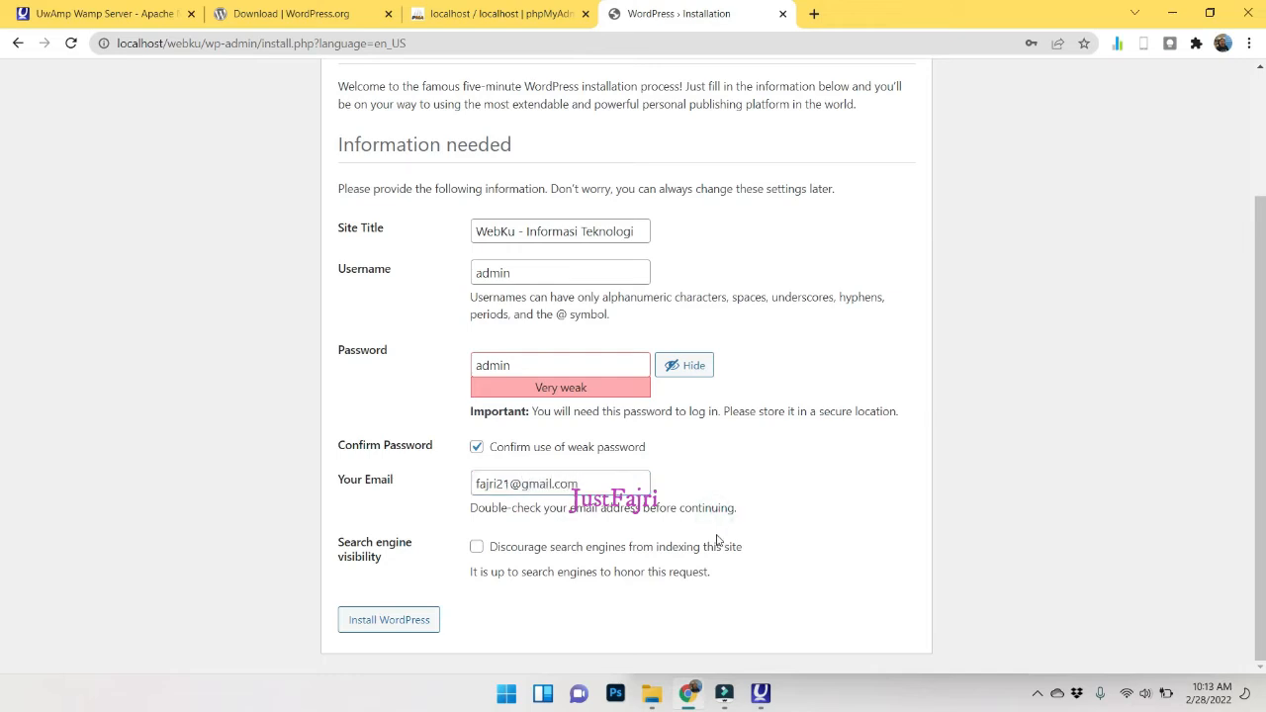
triple_click(519, 483)
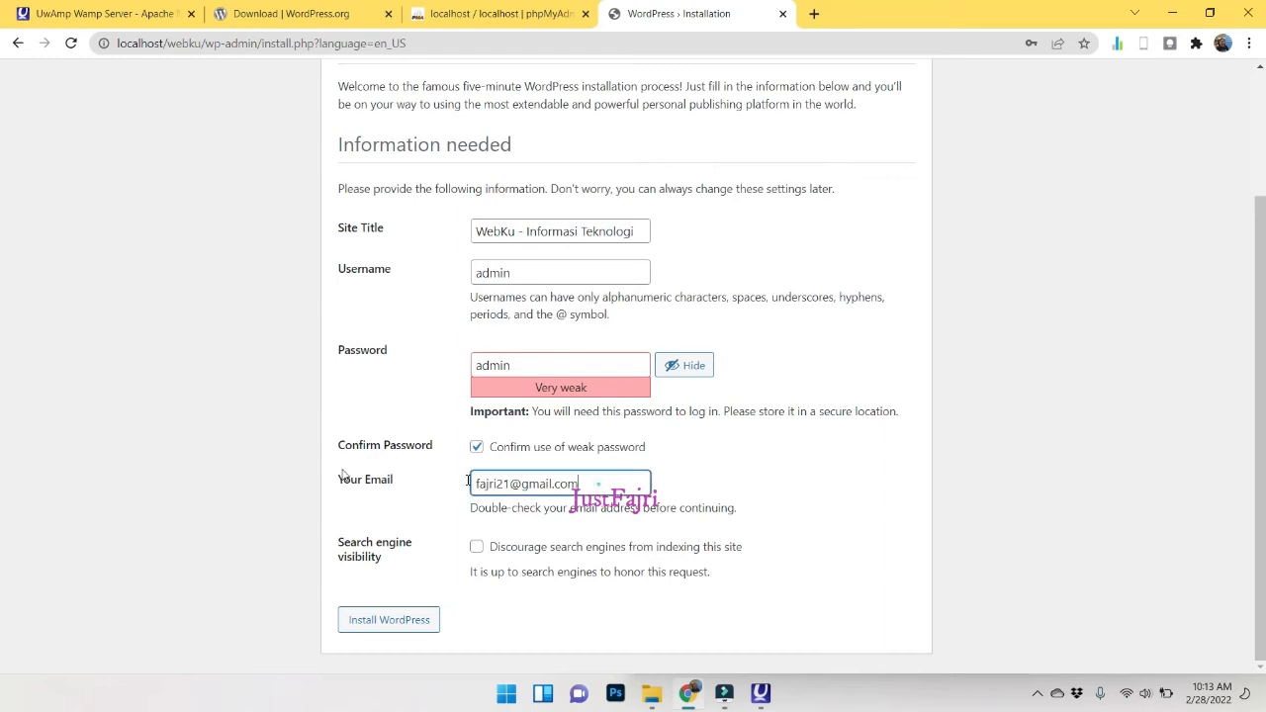
click(509, 273)
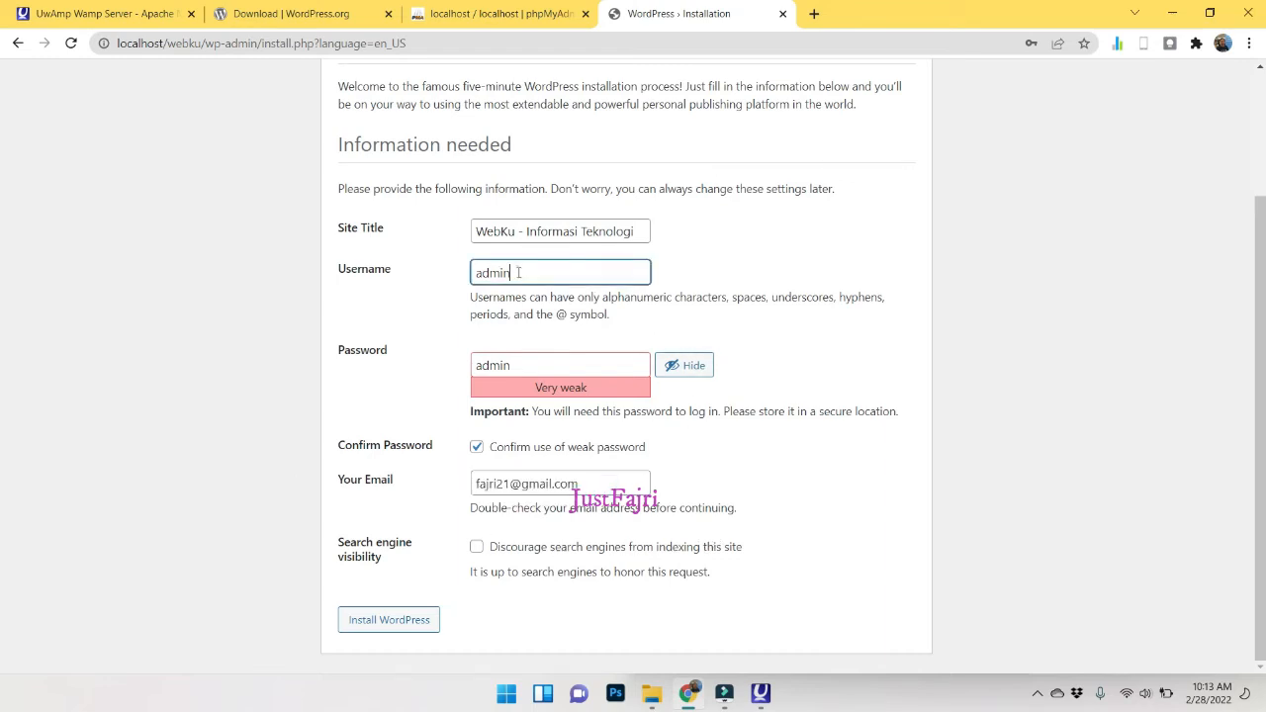
click(511, 366)
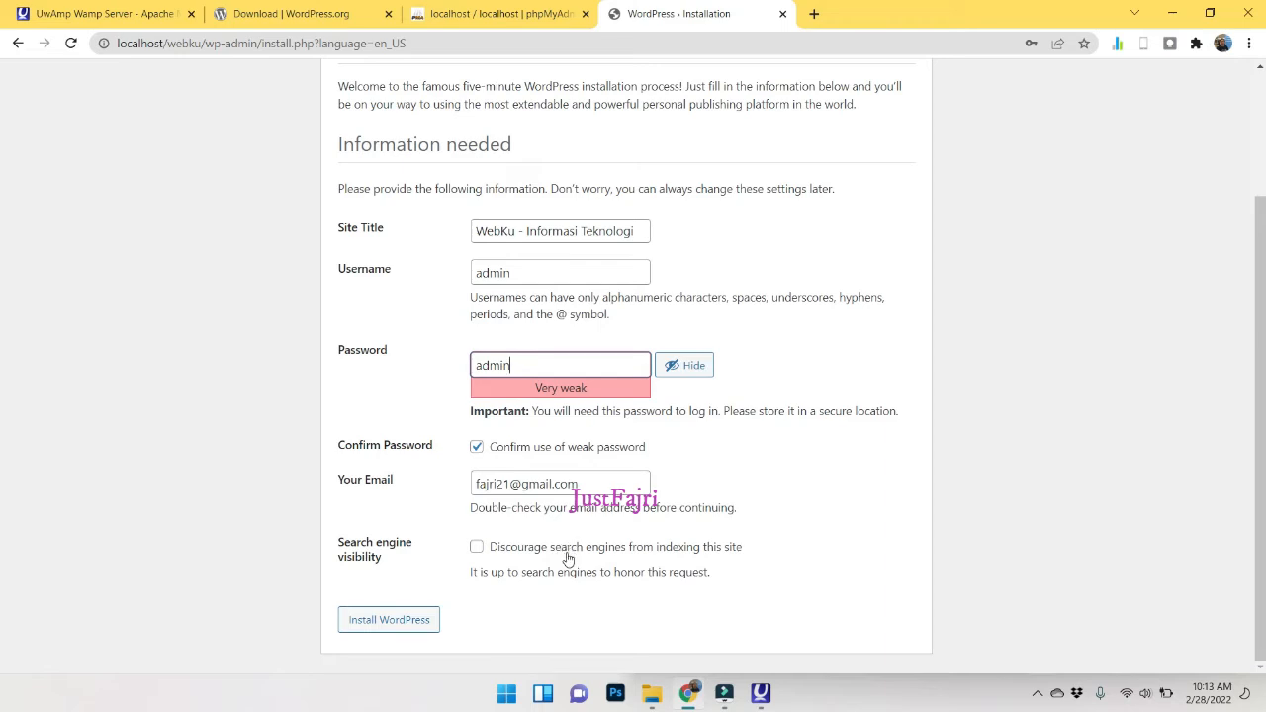
Leave the site visible to search engines and install WordPress.
click(475, 548)
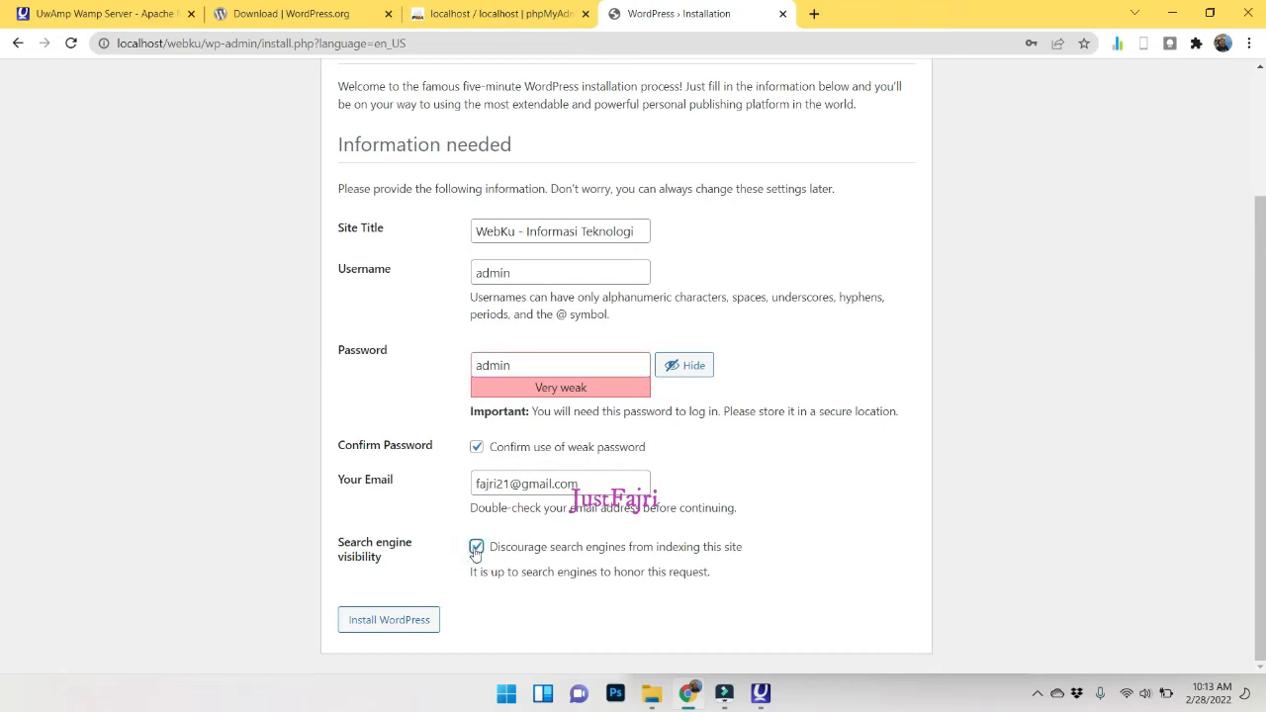
click(476, 548)
click(391, 620)
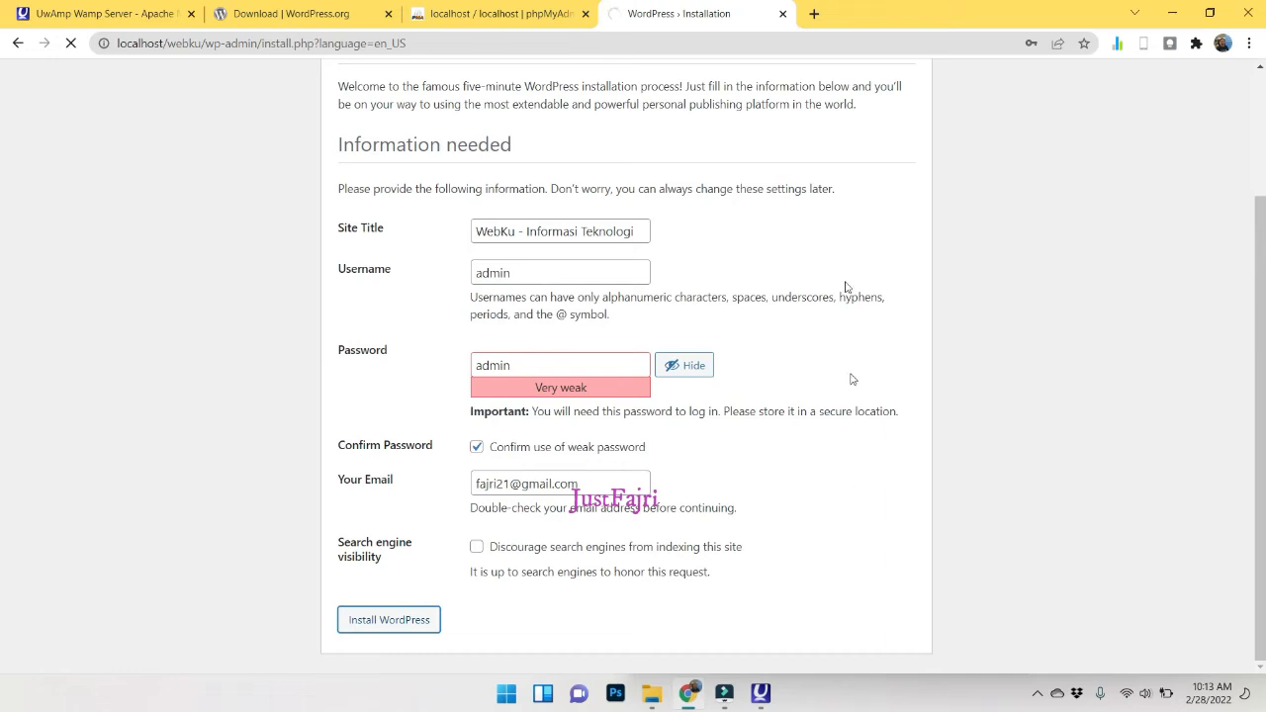
click(814, 14)
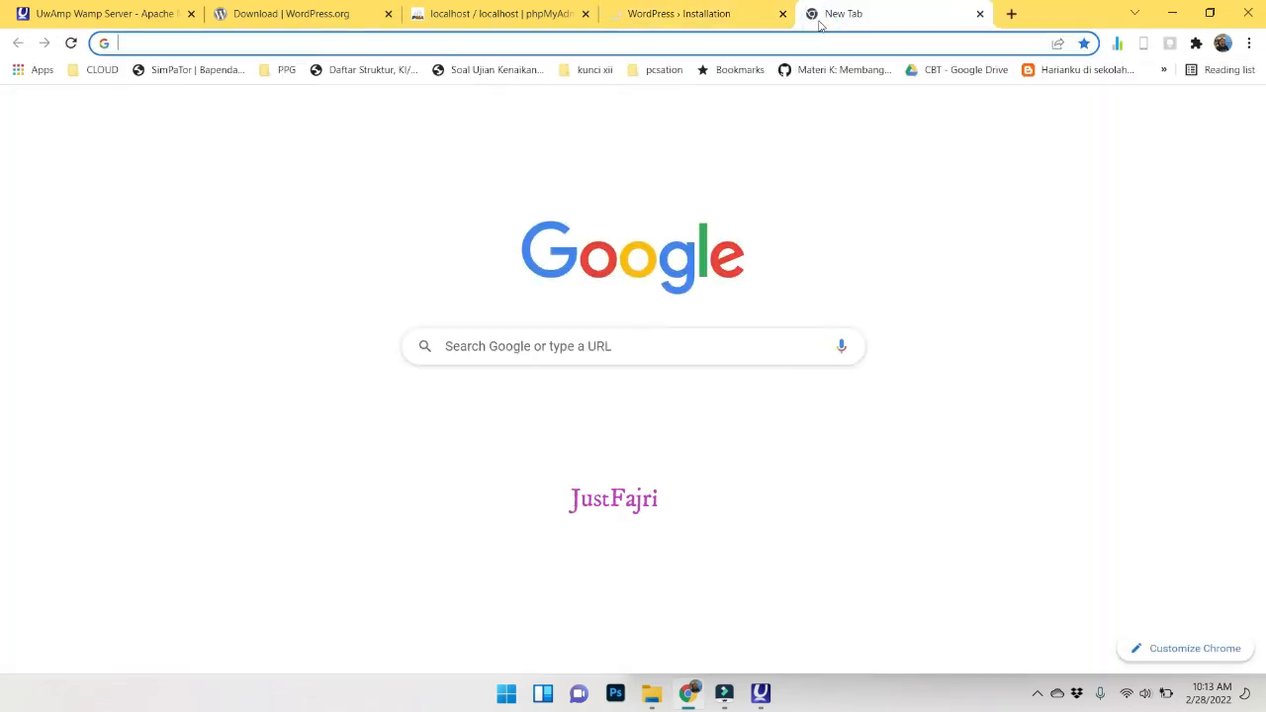
Load localhost, confirm the installation Success page, and go to the WordPress login page.
text(local)
key(Return)
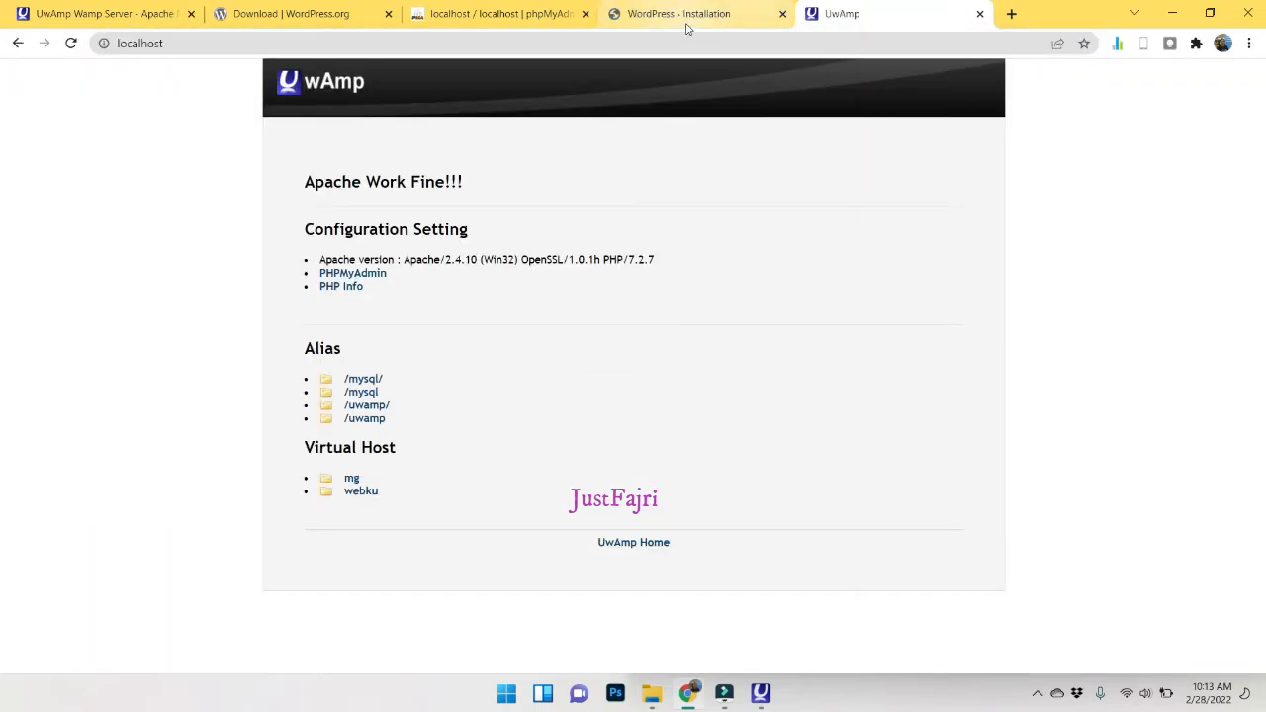
click(687, 26)
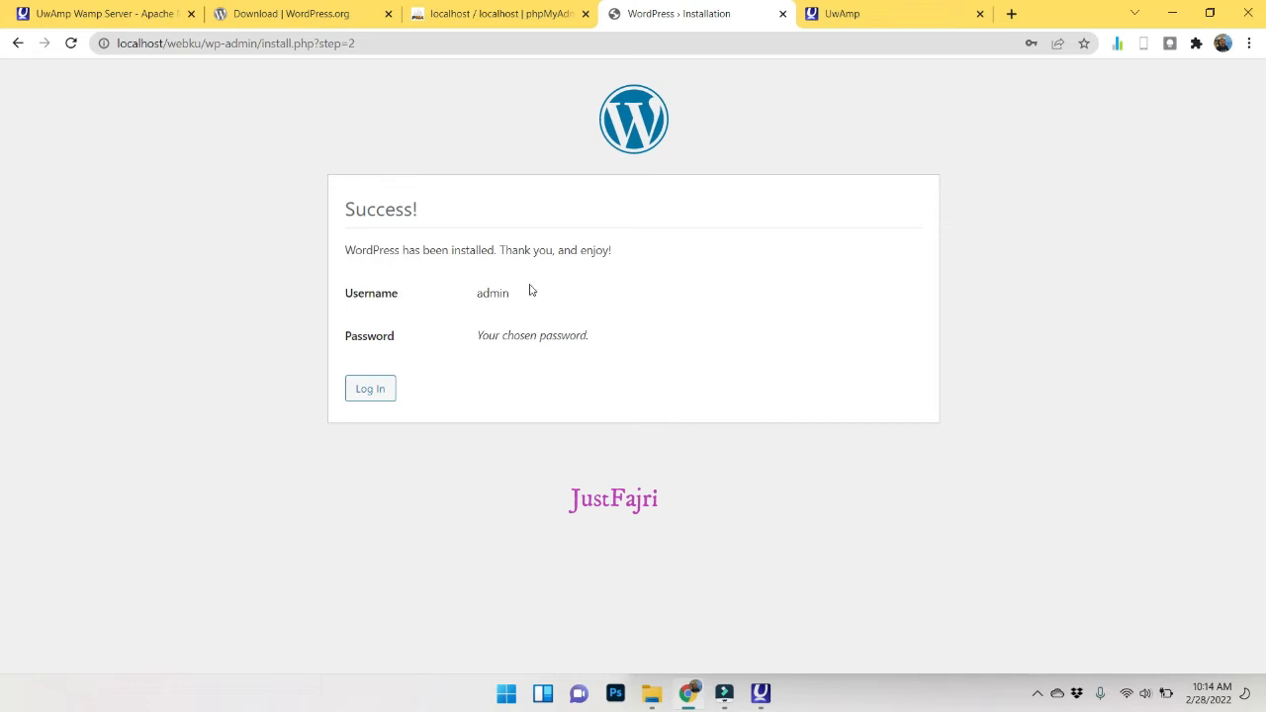
click(374, 386)
View the new WebKu site and its 'Hello world!' post, then return to the login page.
click(849, 20)
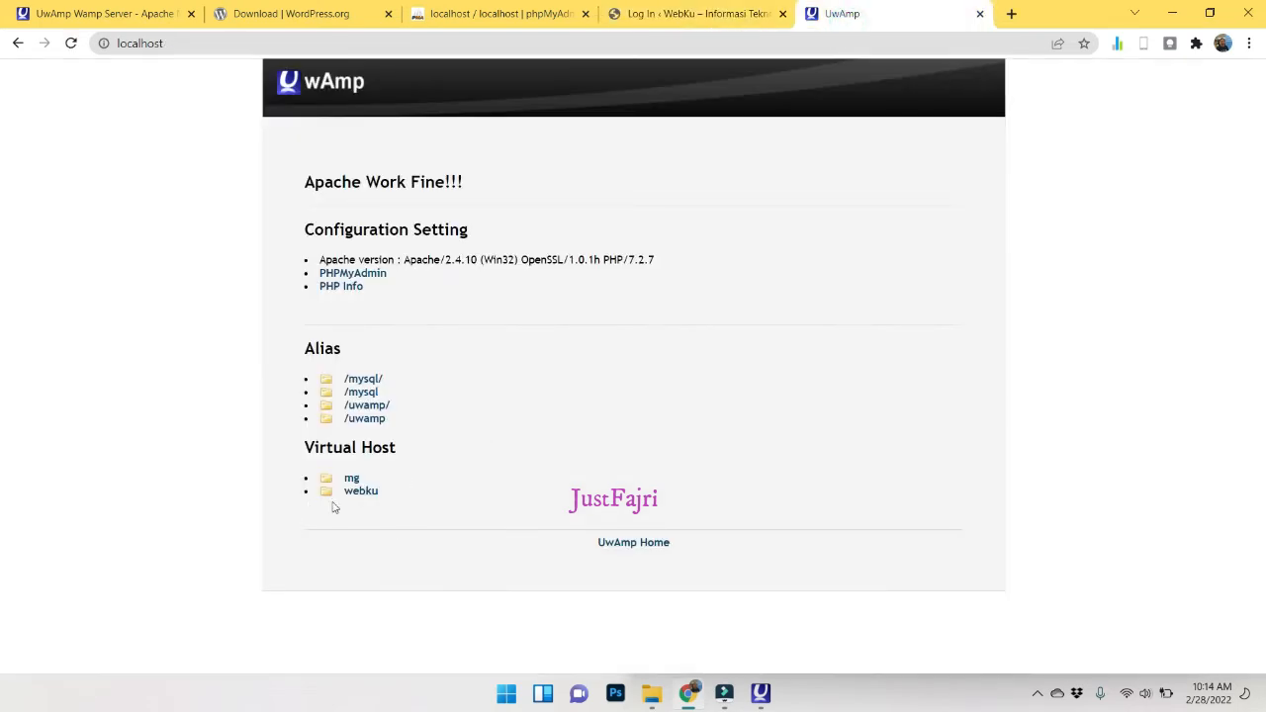
click(694, 13)
click(857, 12)
click(367, 495)
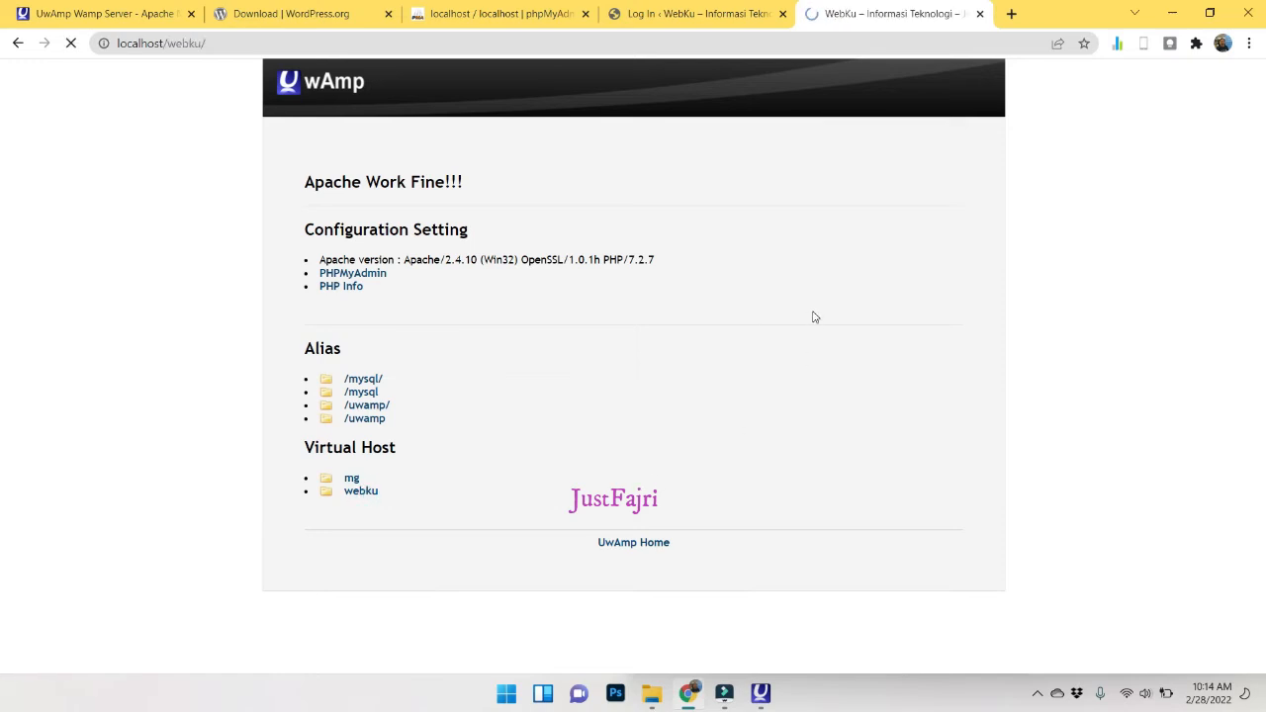
scroll(812, 312, down, 4)
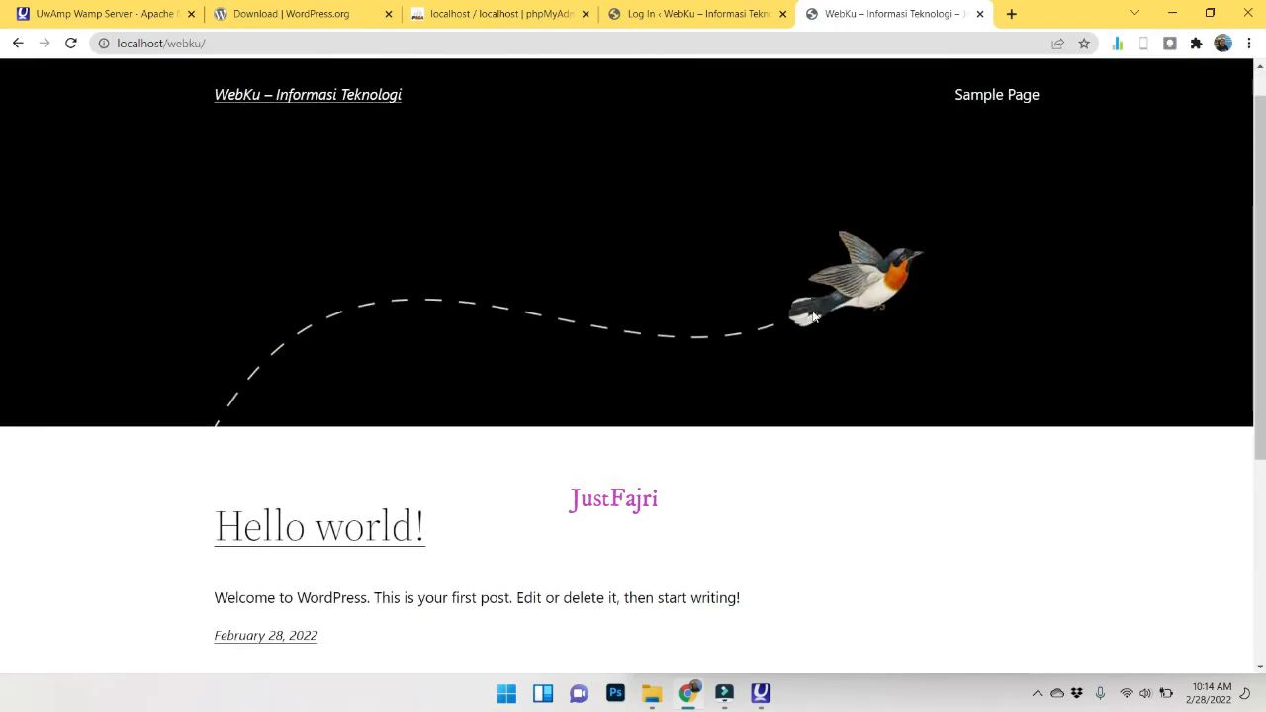
scroll(812, 312, up, 3)
scroll(812, 312, up, 1)
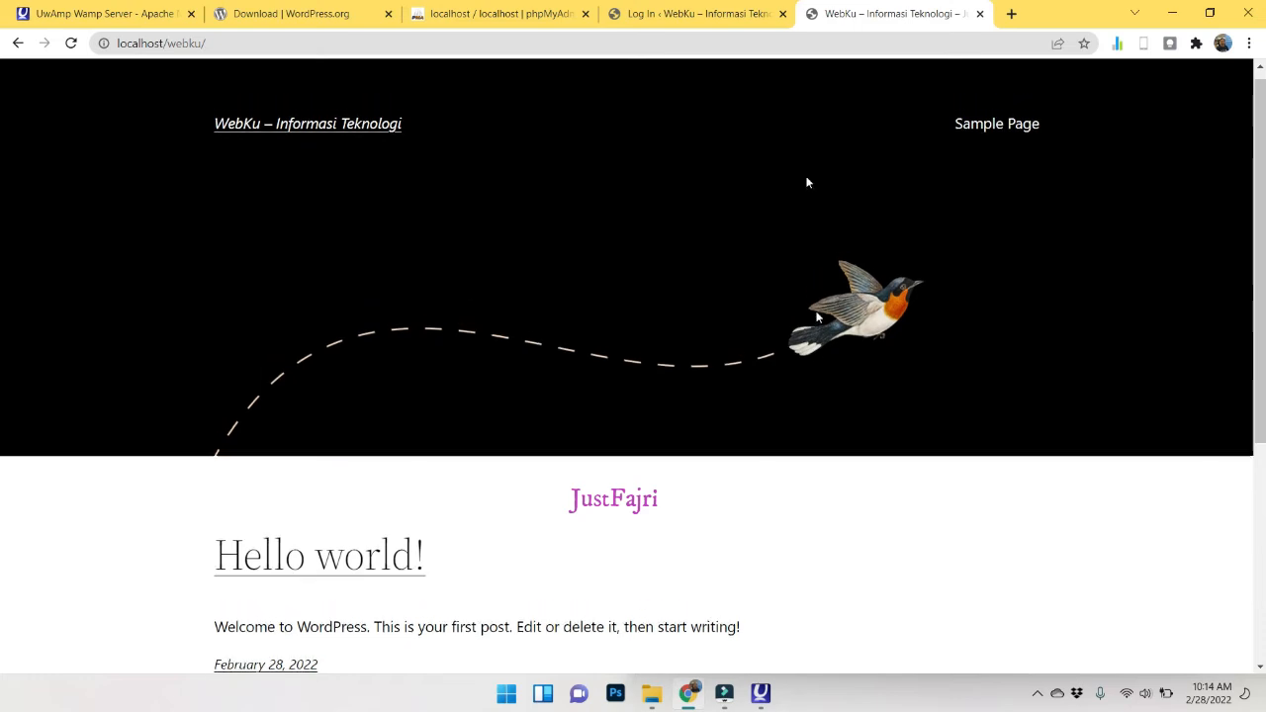
click(732, 8)
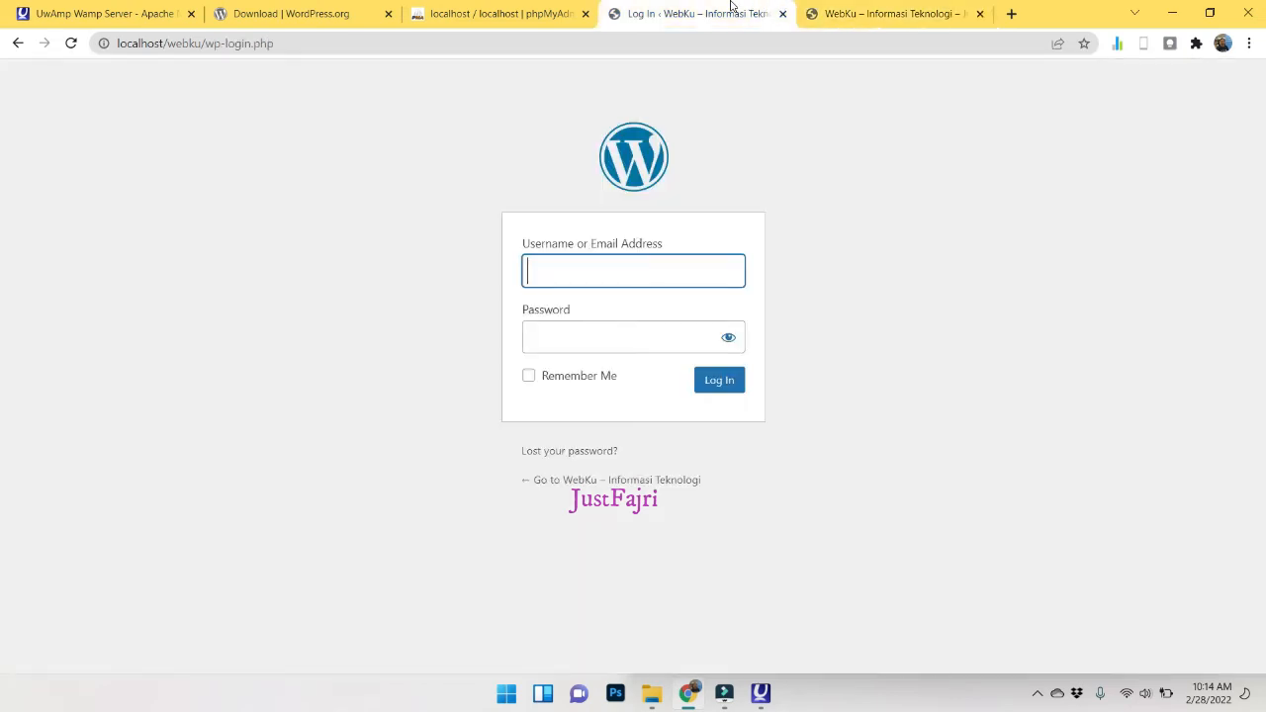
Log in to WordPress as admin with the administrator password.
text(admin)
key(Tab)
text(admin)
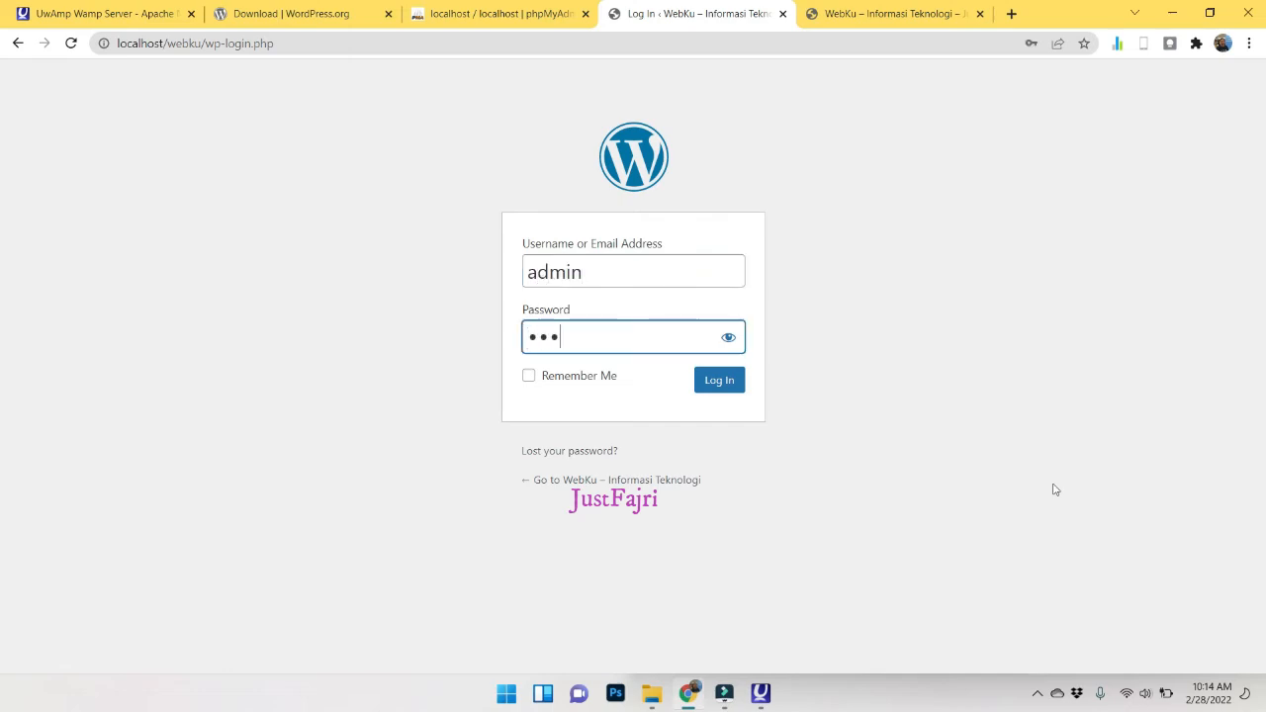
key(Return)
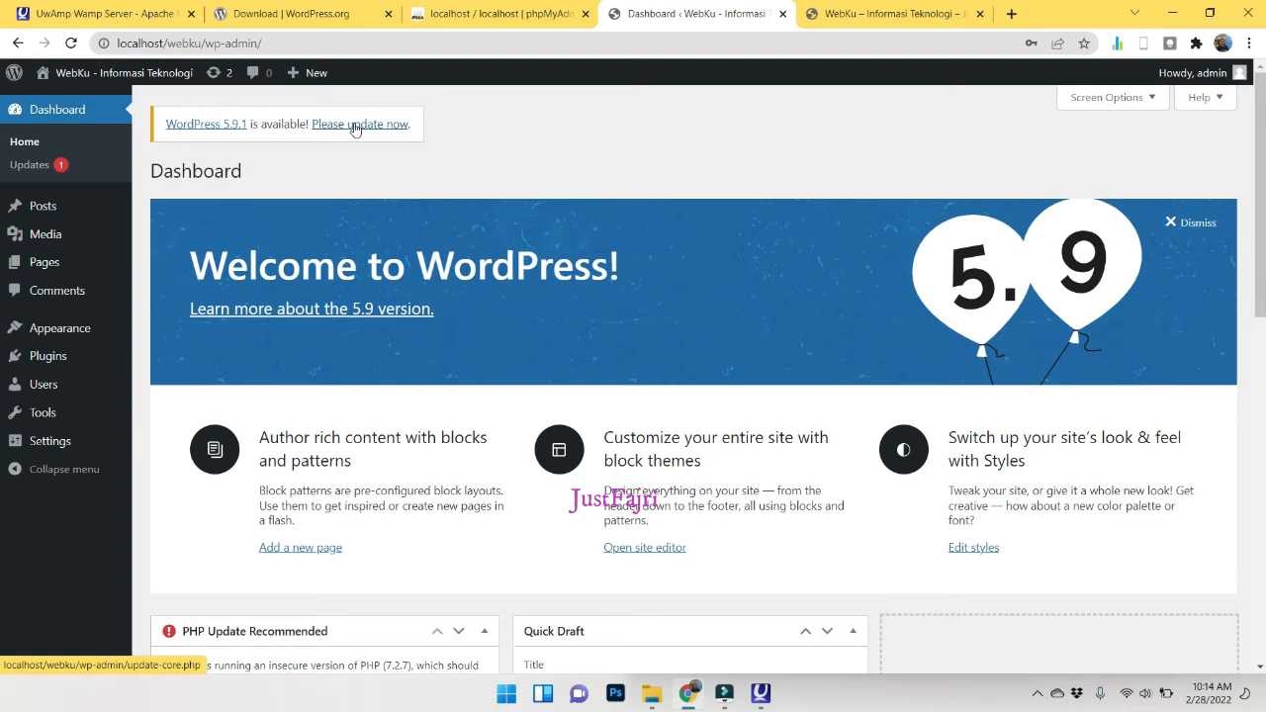
Open Appearance > Themes and the Add New themes catalogue.
mouse_move(71, 329)
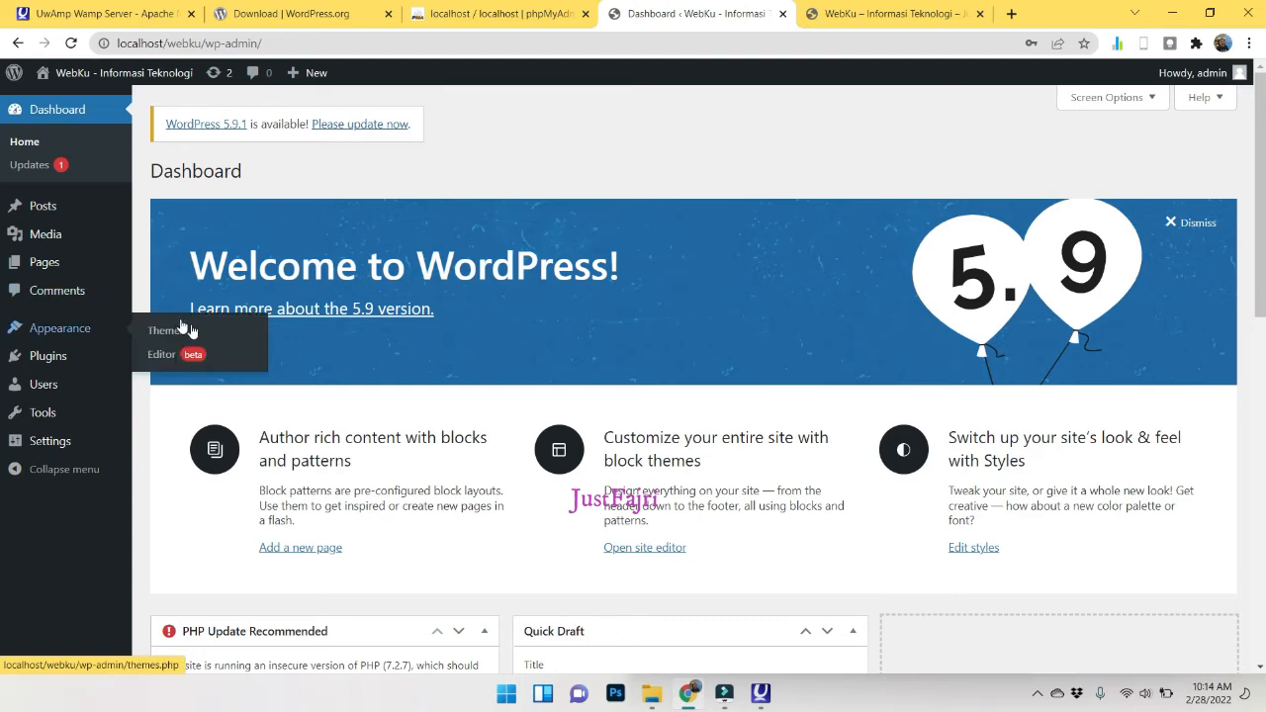
click(193, 333)
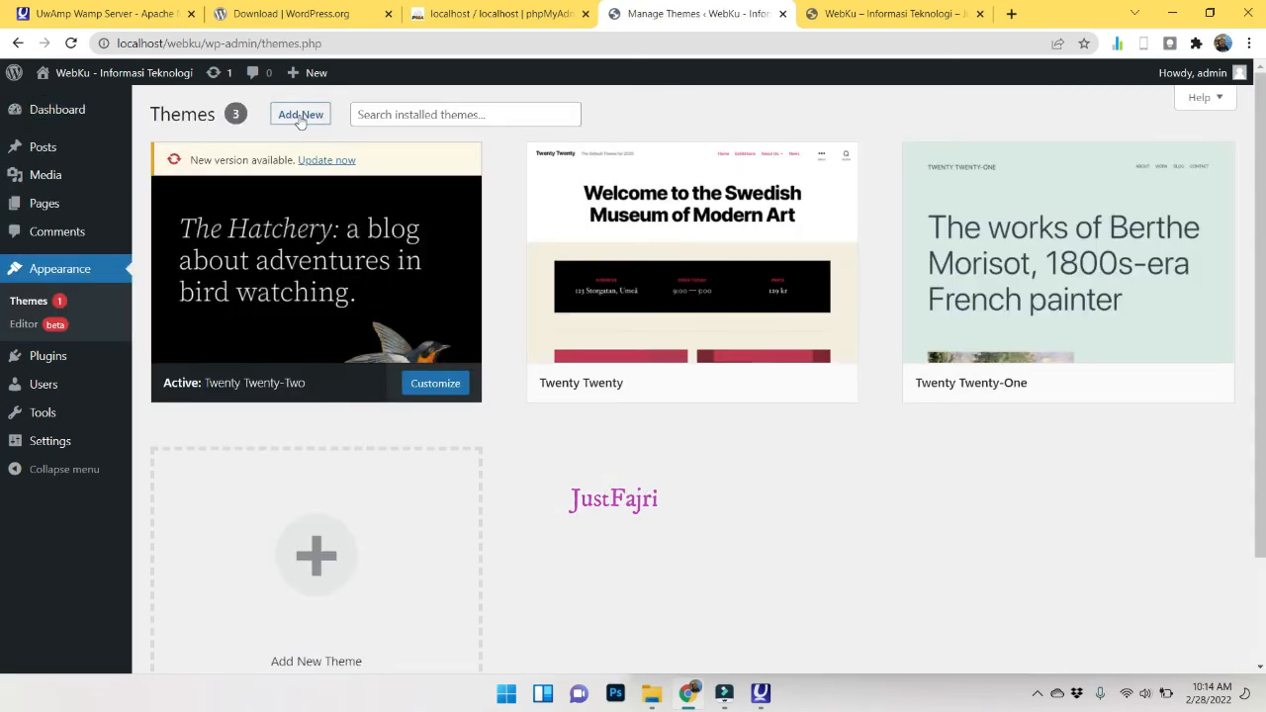
click(300, 115)
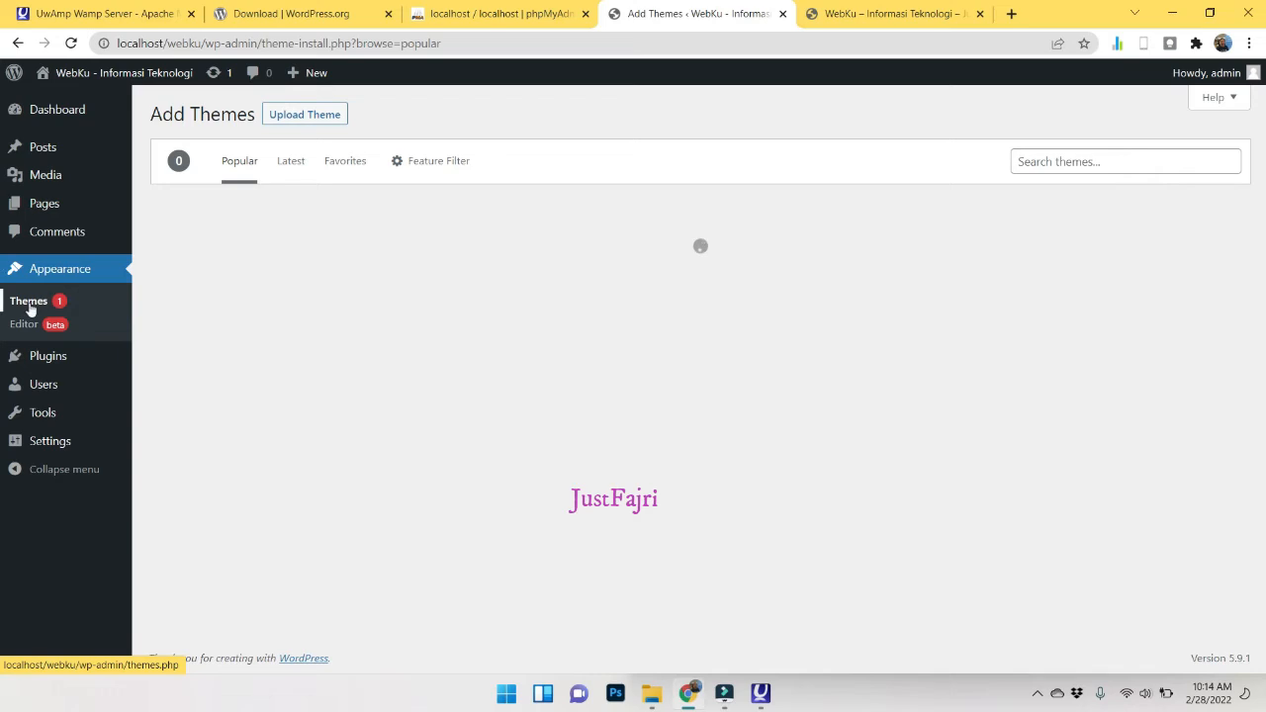
click(30, 306)
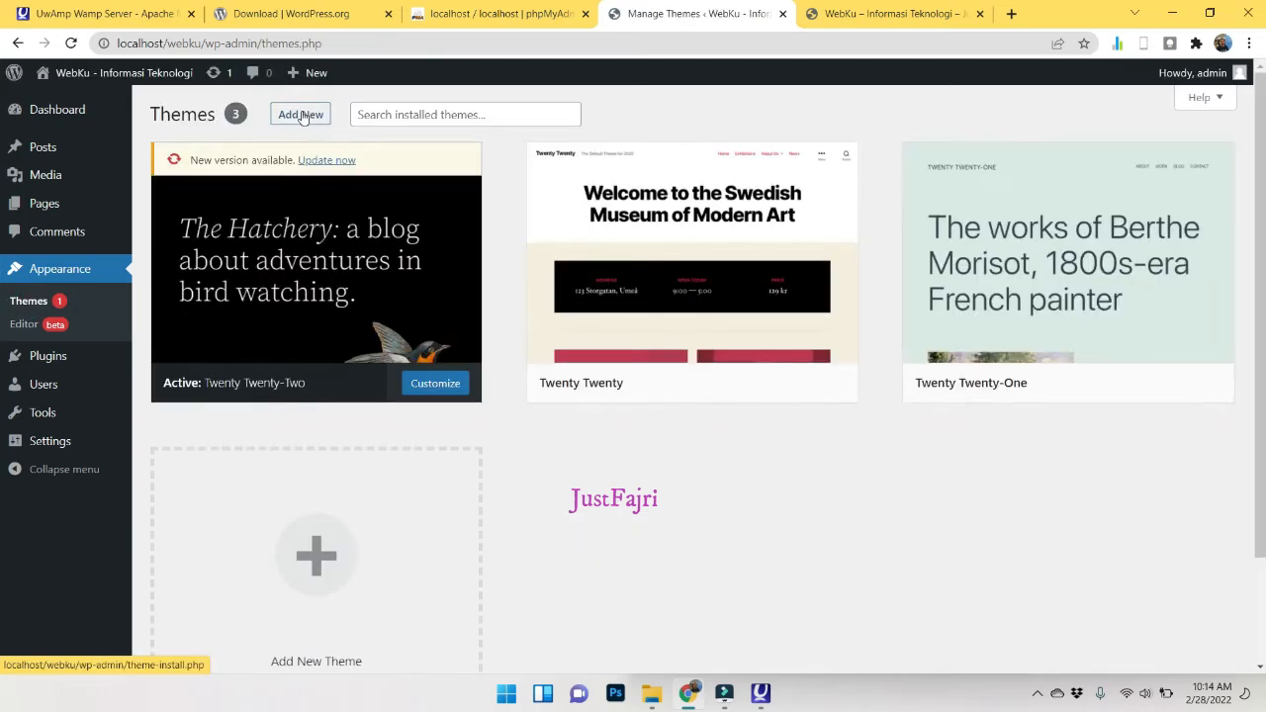
click(301, 116)
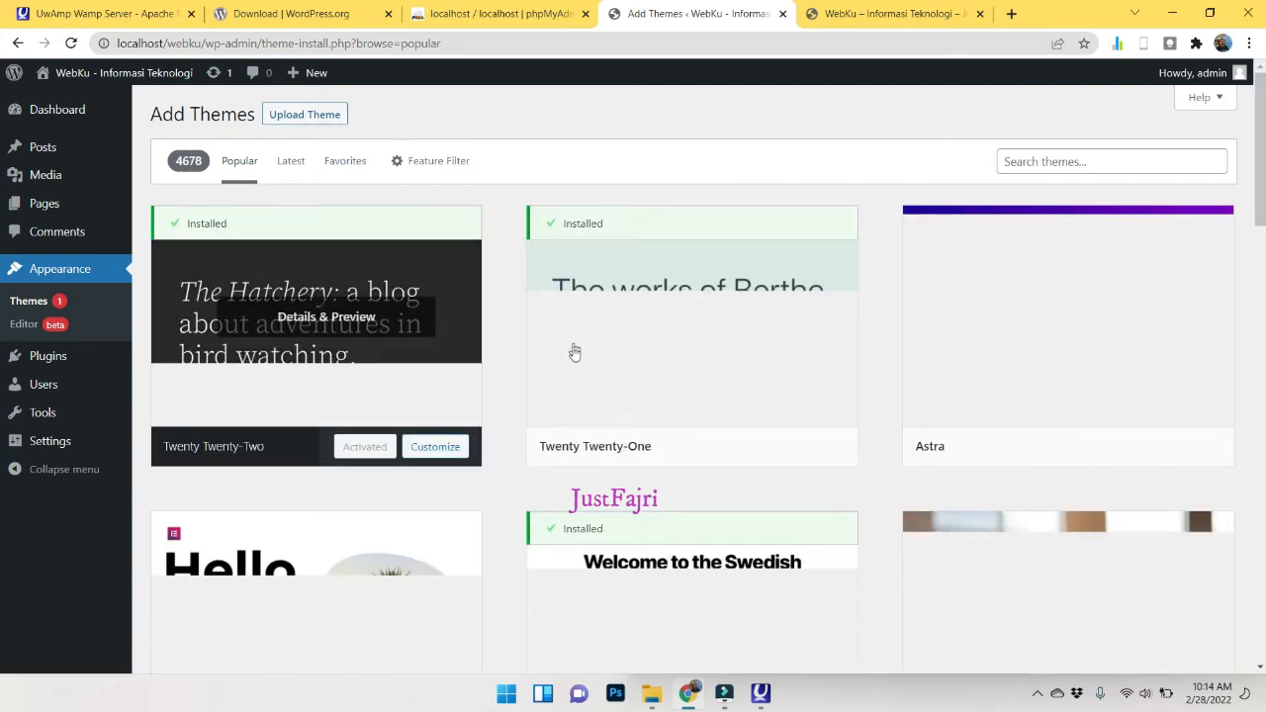
Scroll the Popular themes and install News Way.
scroll(634, 468, down, 6)
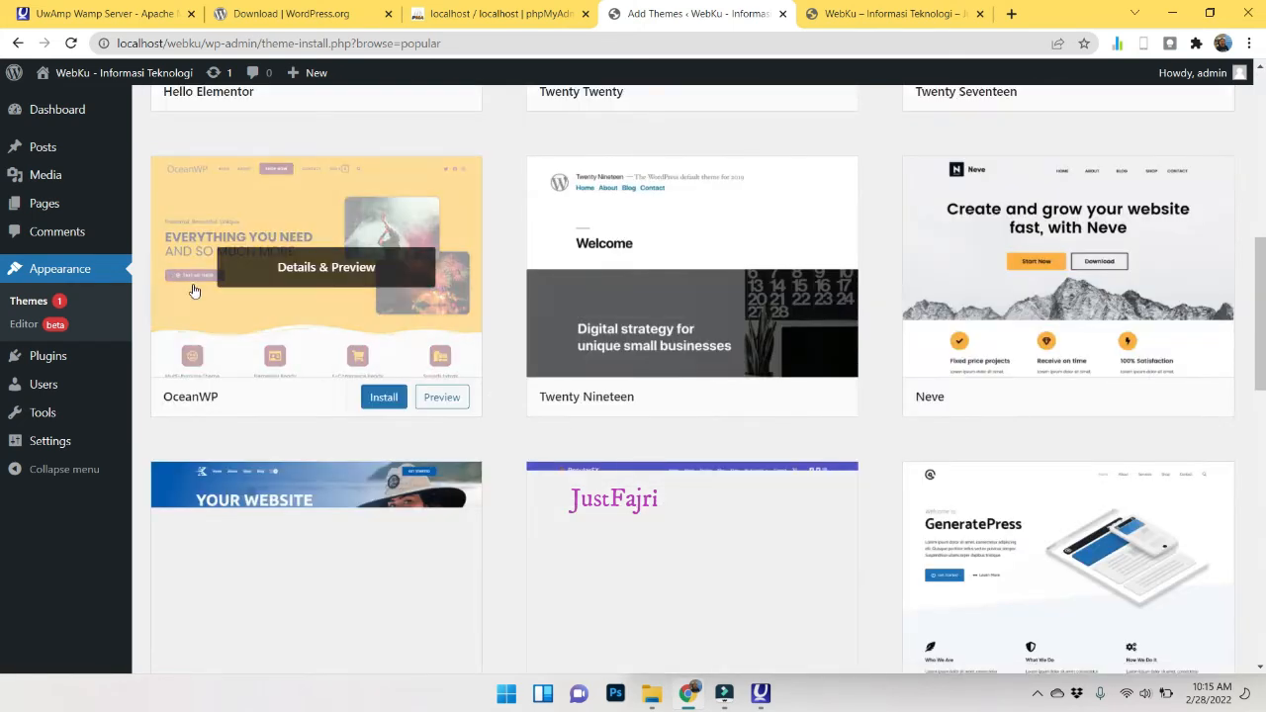
scroll(842, 482, down, 3)
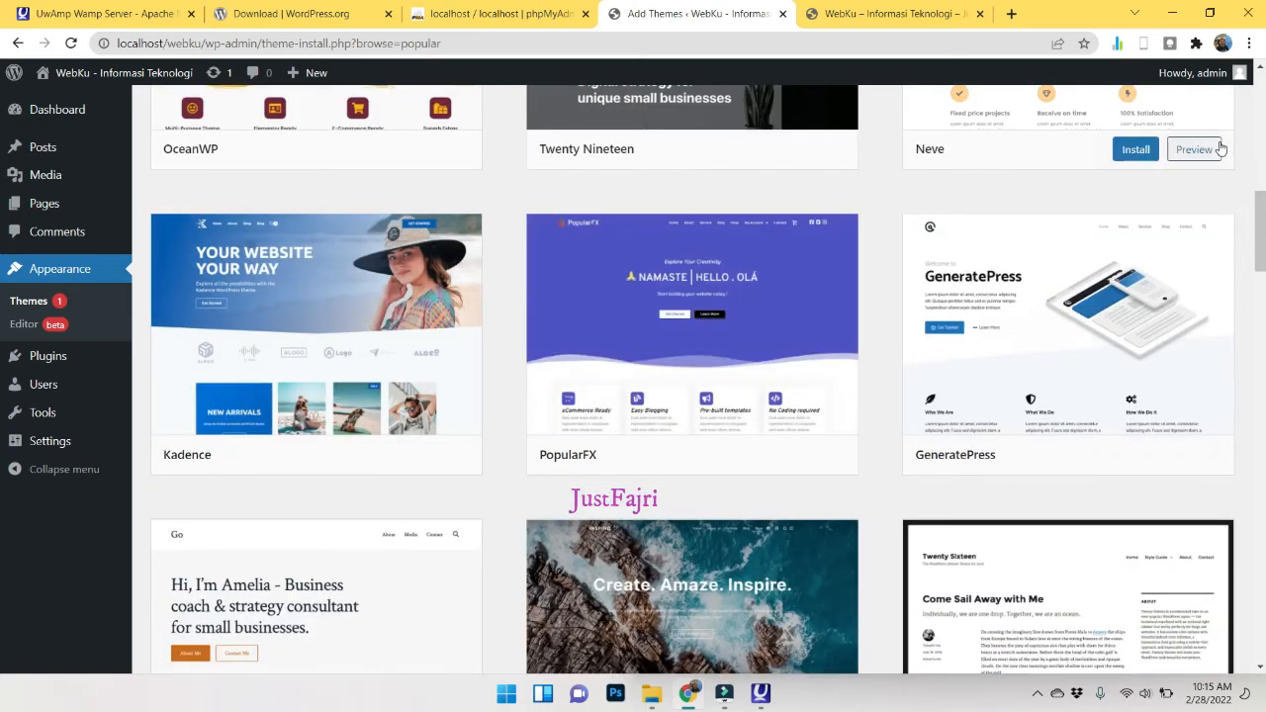
scroll(791, 324, down, 2)
scroll(791, 325, down, 3)
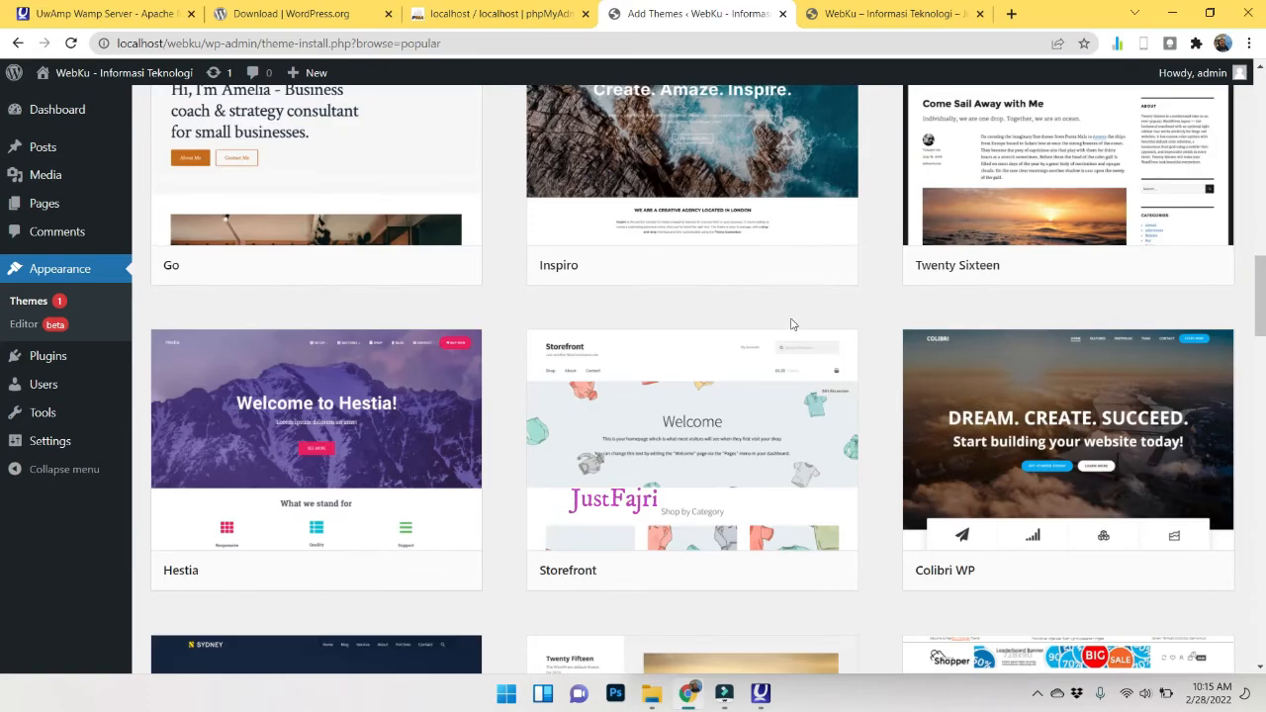
scroll(1108, 529, down, 3)
scroll(638, 514, down, 3)
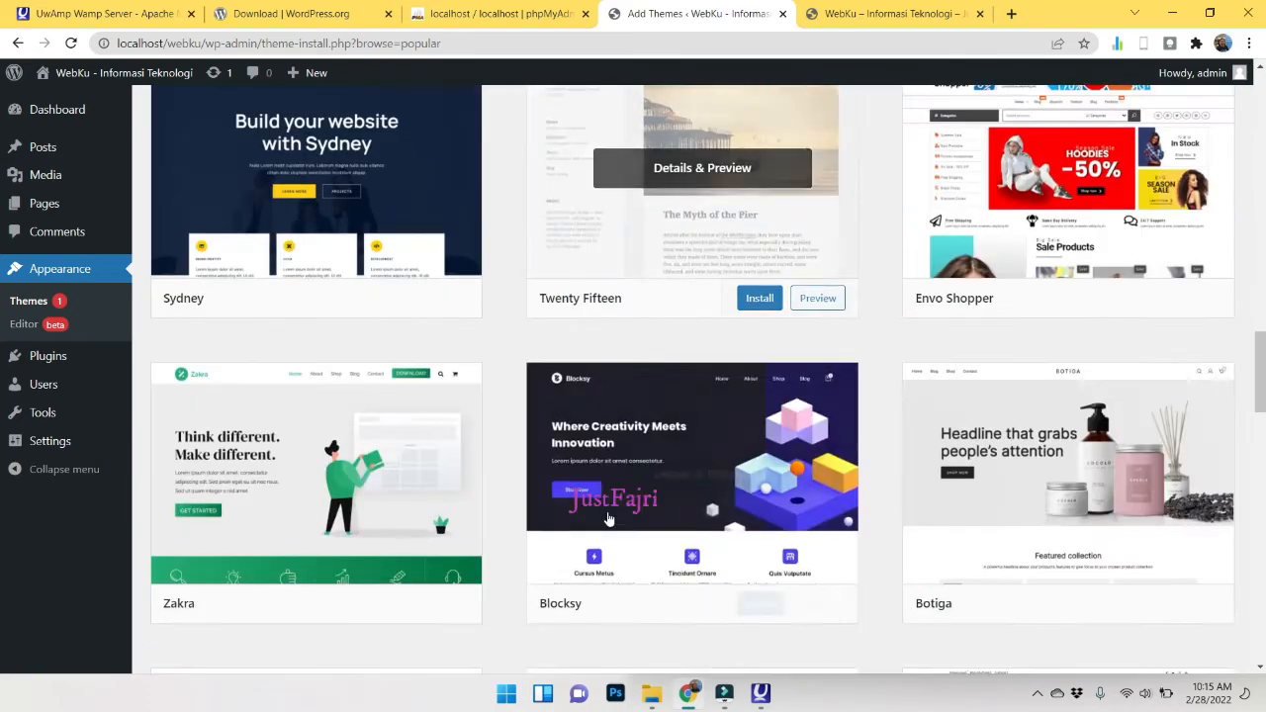
scroll(900, 583, down, 2)
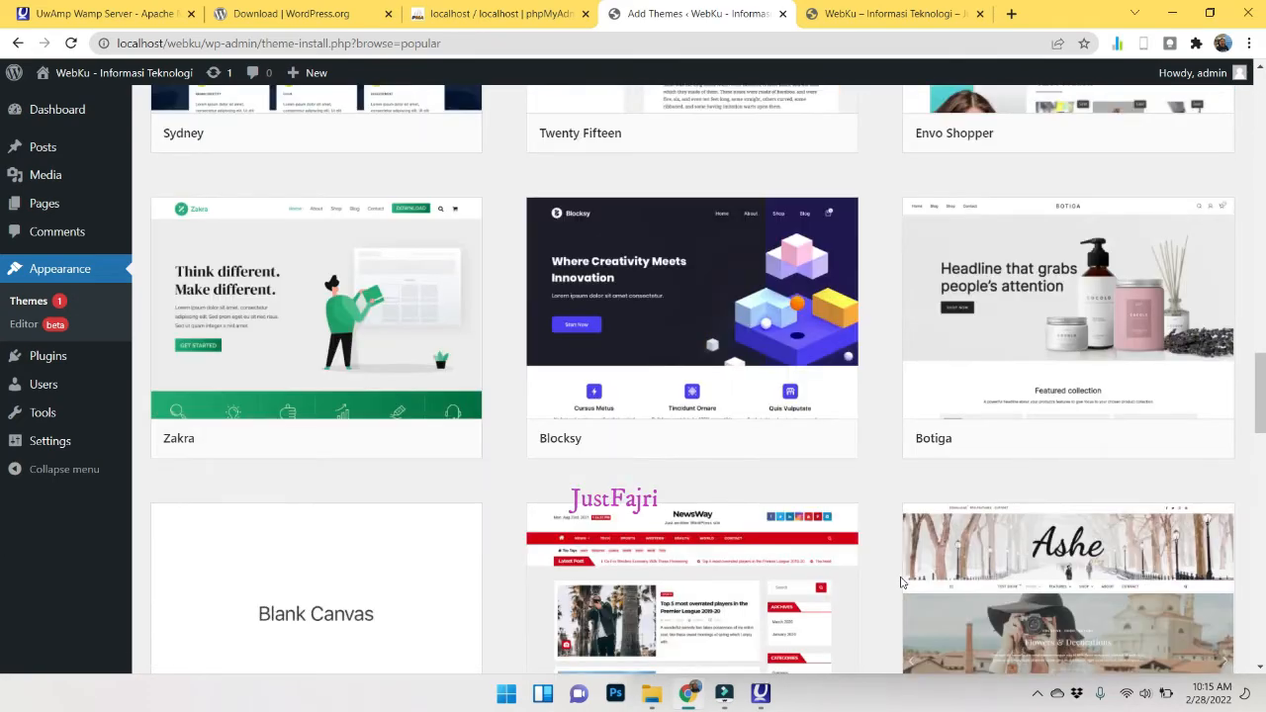
scroll(901, 583, down, 4)
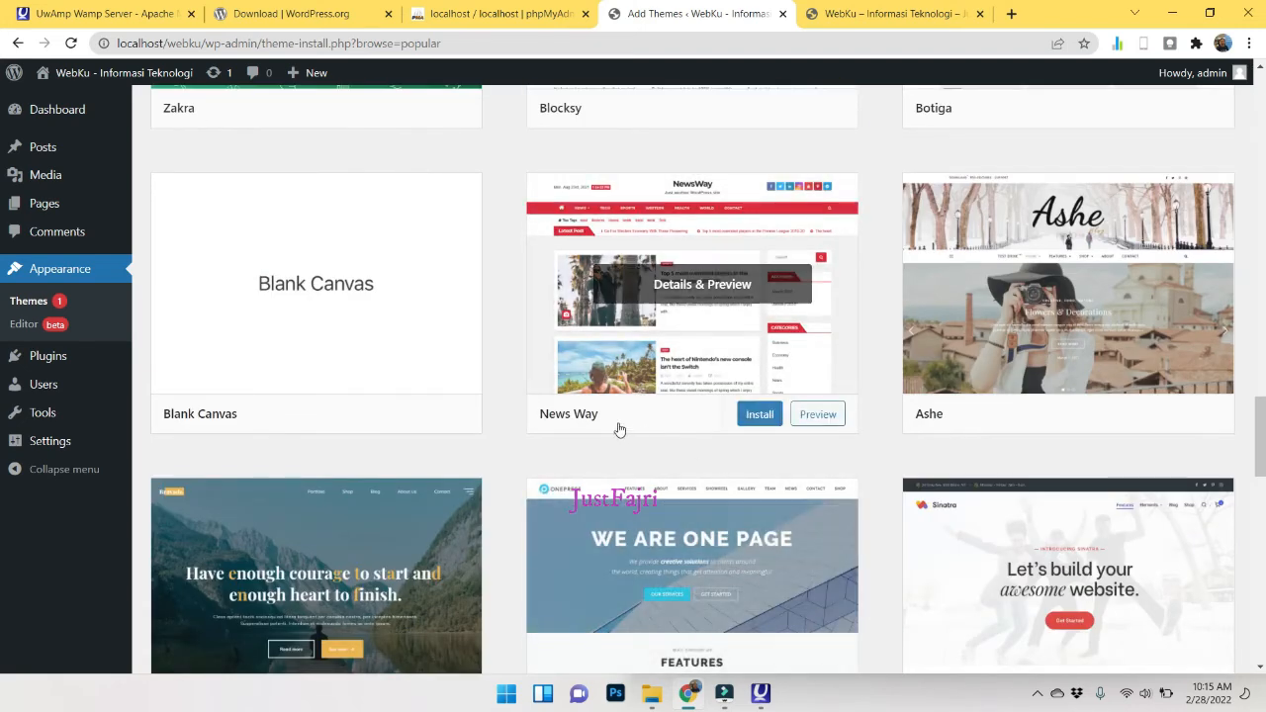
click(752, 418)
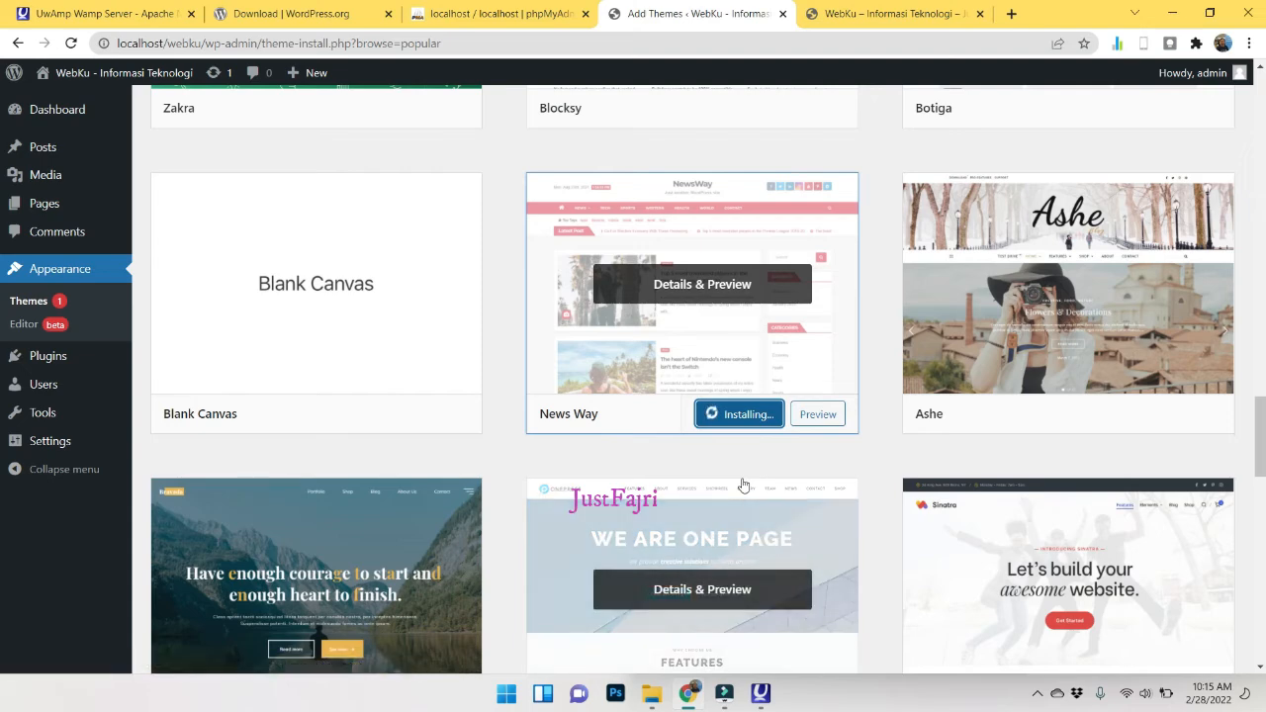
Install the OnePress theme from the Popular list.
scroll(743, 485, down, 2)
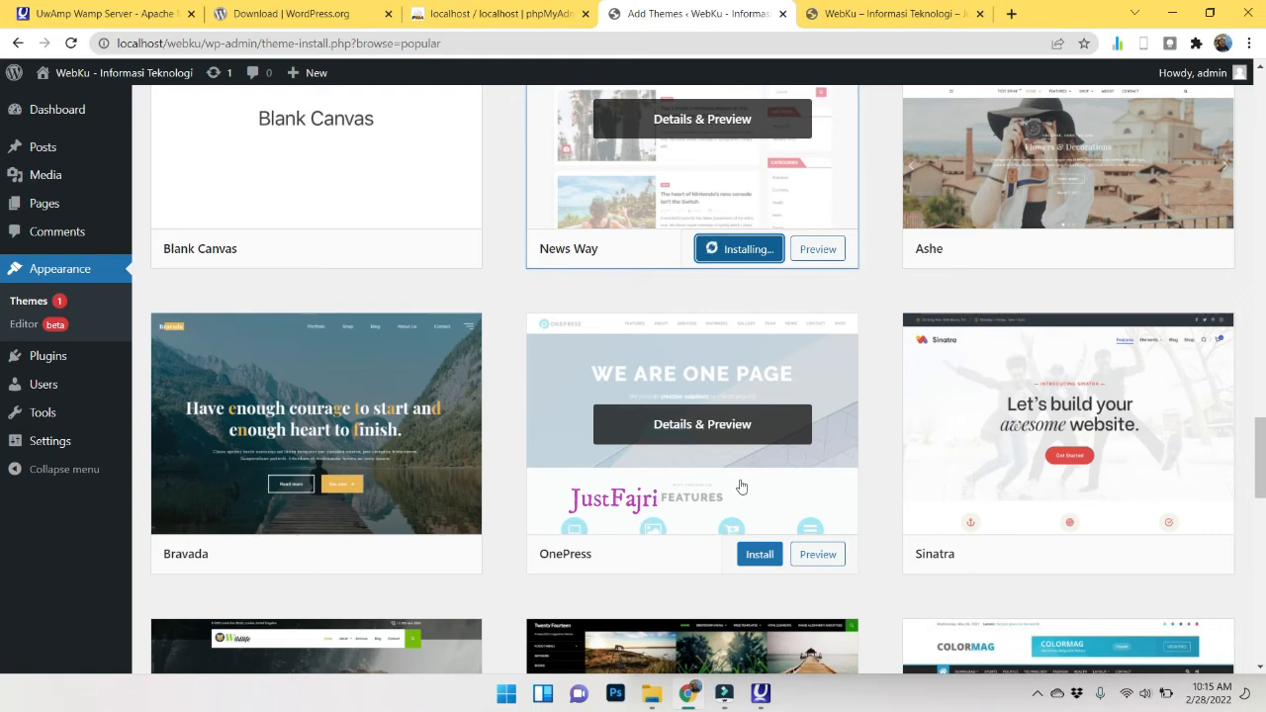
scroll(742, 486, down, 2)
scroll(758, 385, up, 4)
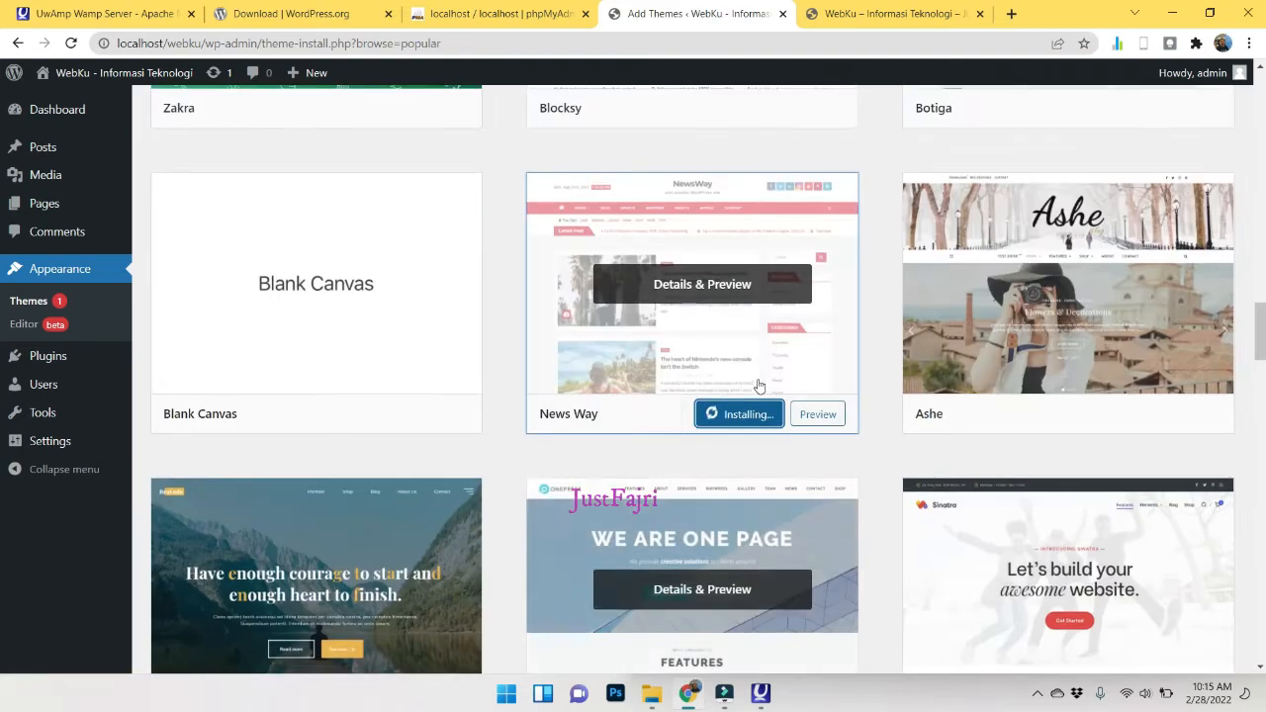
scroll(751, 445, down, 3)
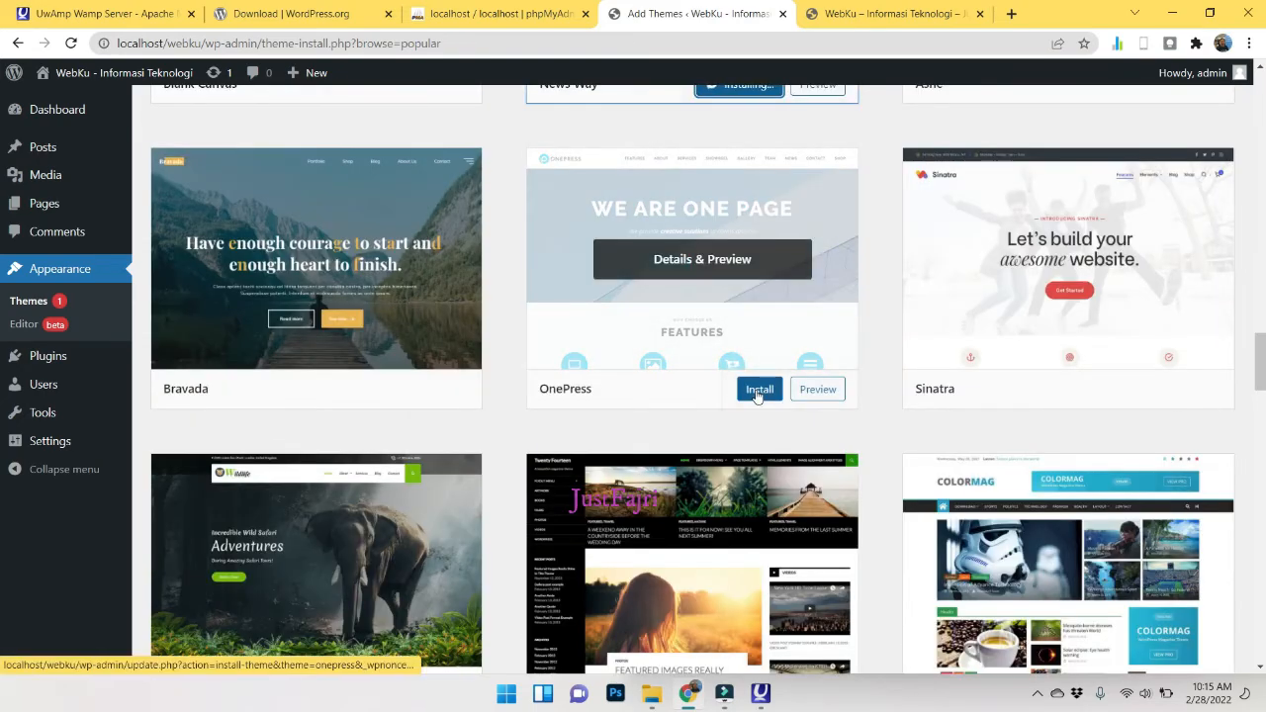
click(758, 389)
scroll(760, 397, down, 2)
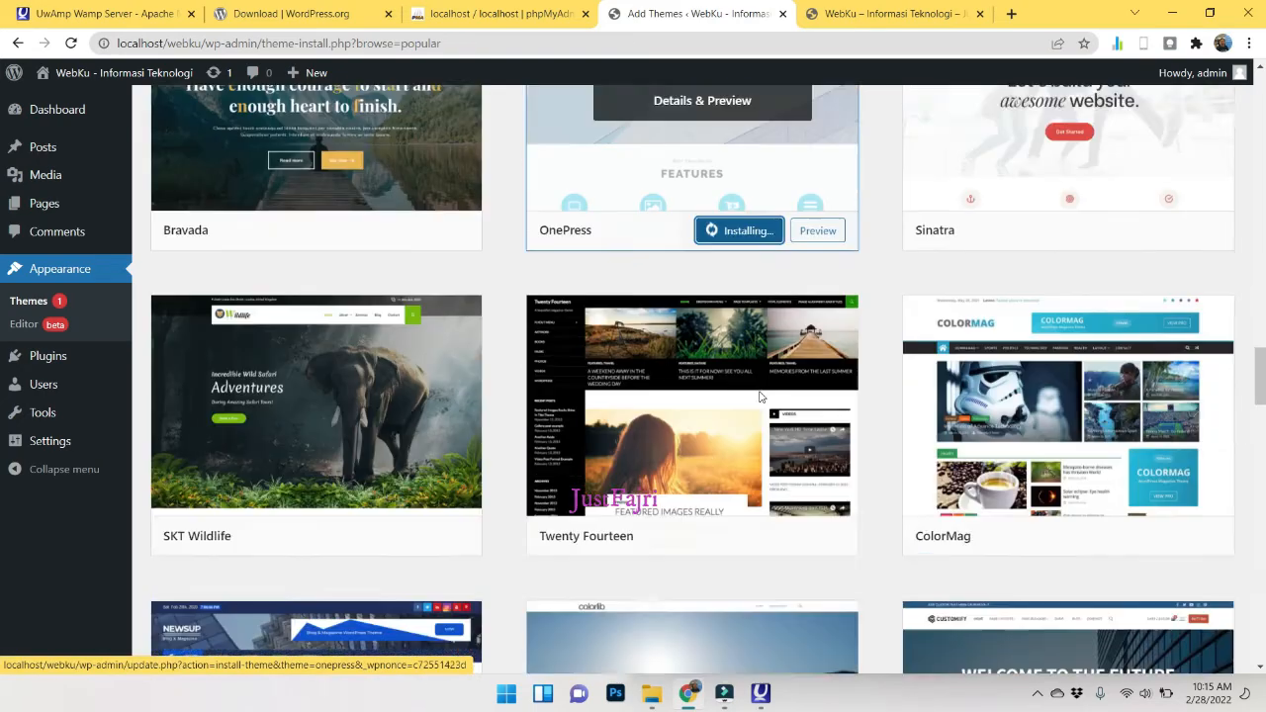
scroll(760, 397, down, 4)
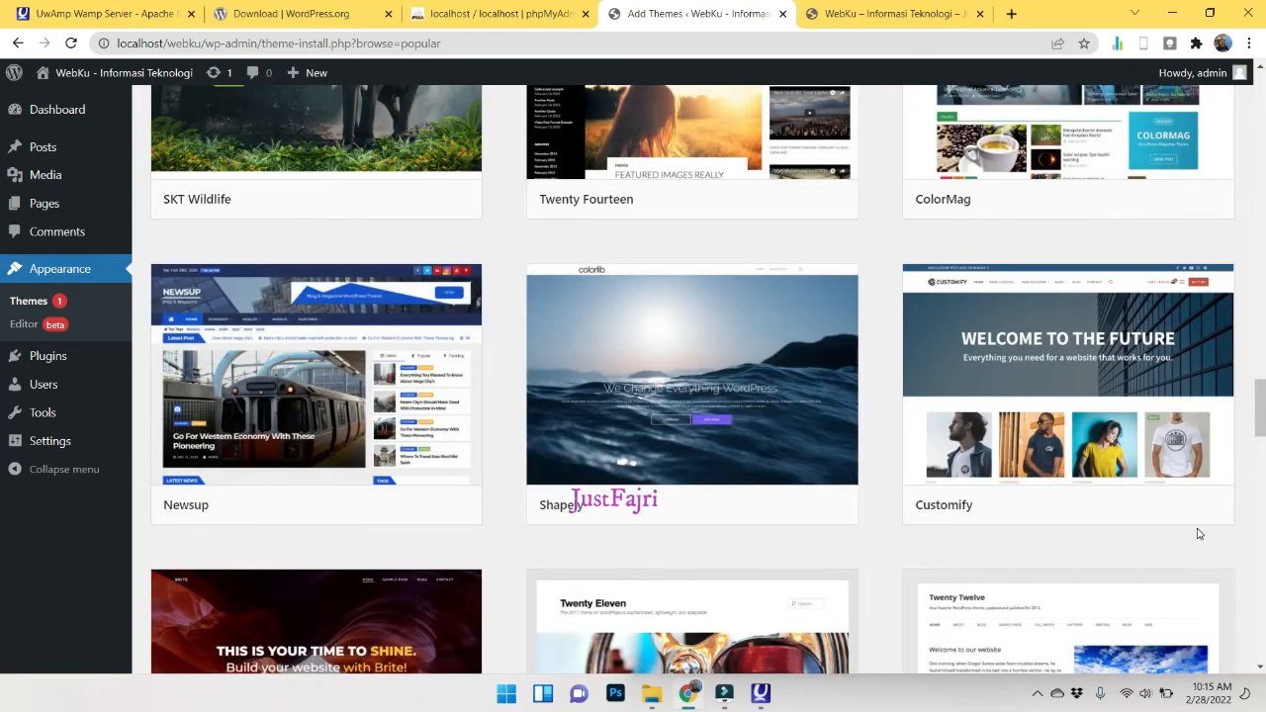
scroll(1199, 535, up, 10)
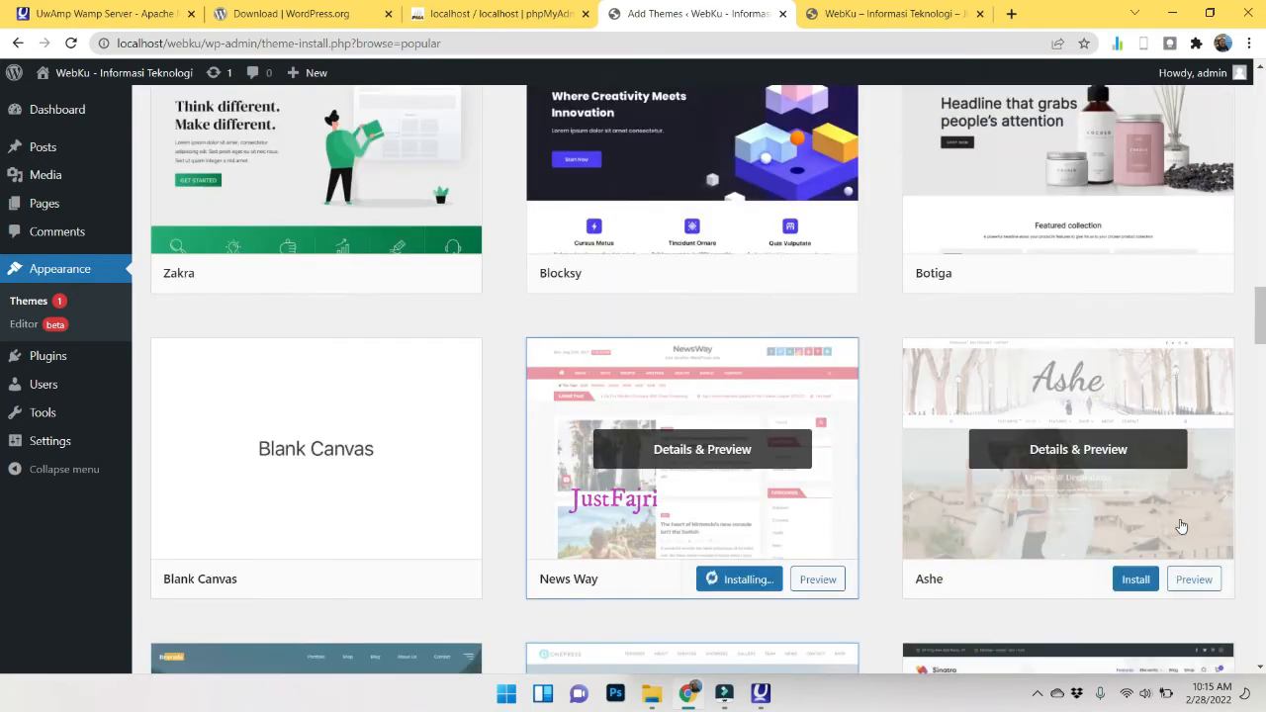
scroll(1180, 525, down, 3)
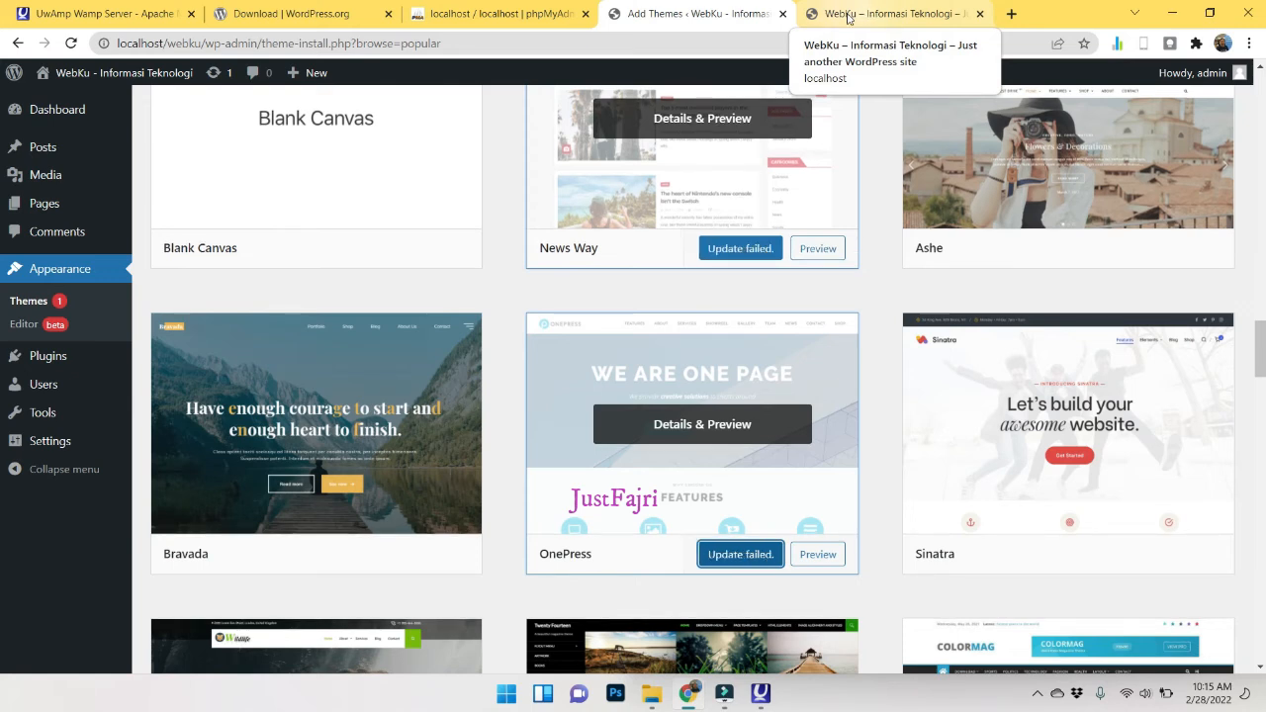
Return to the Add New themes catalogue and retry installing OnePress.
scroll(807, 408, up, 2)
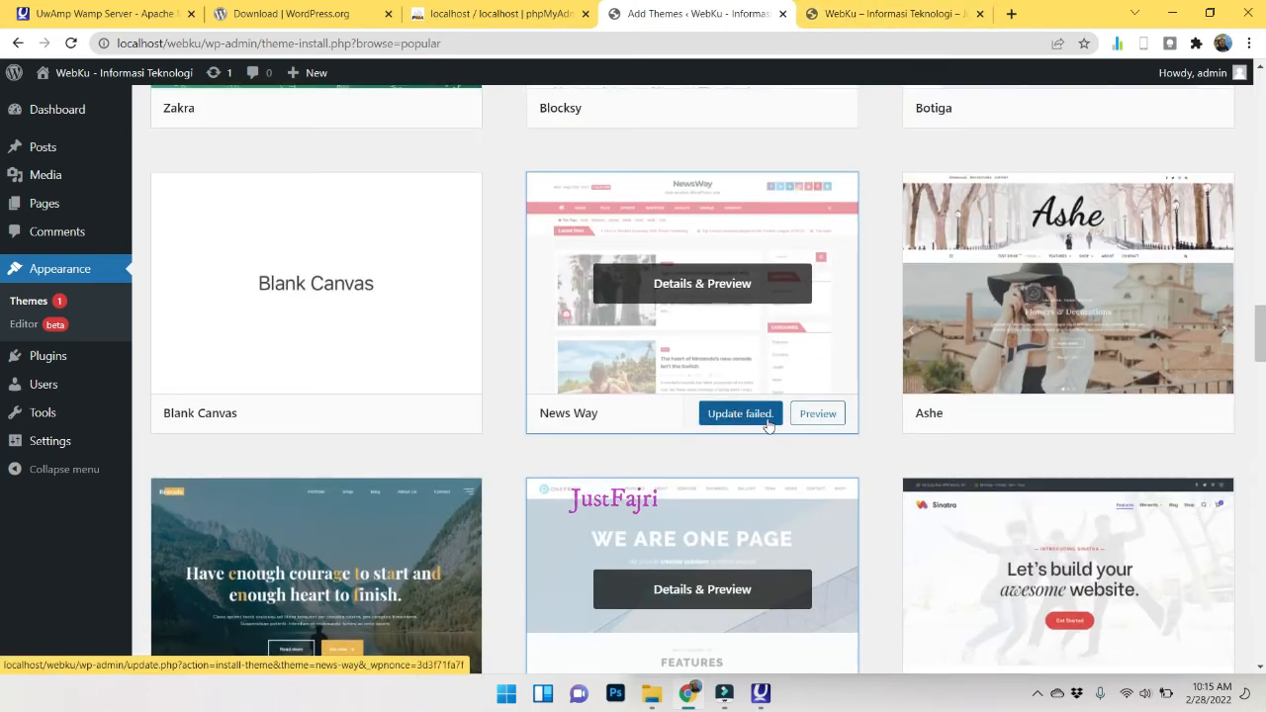
click(43, 300)
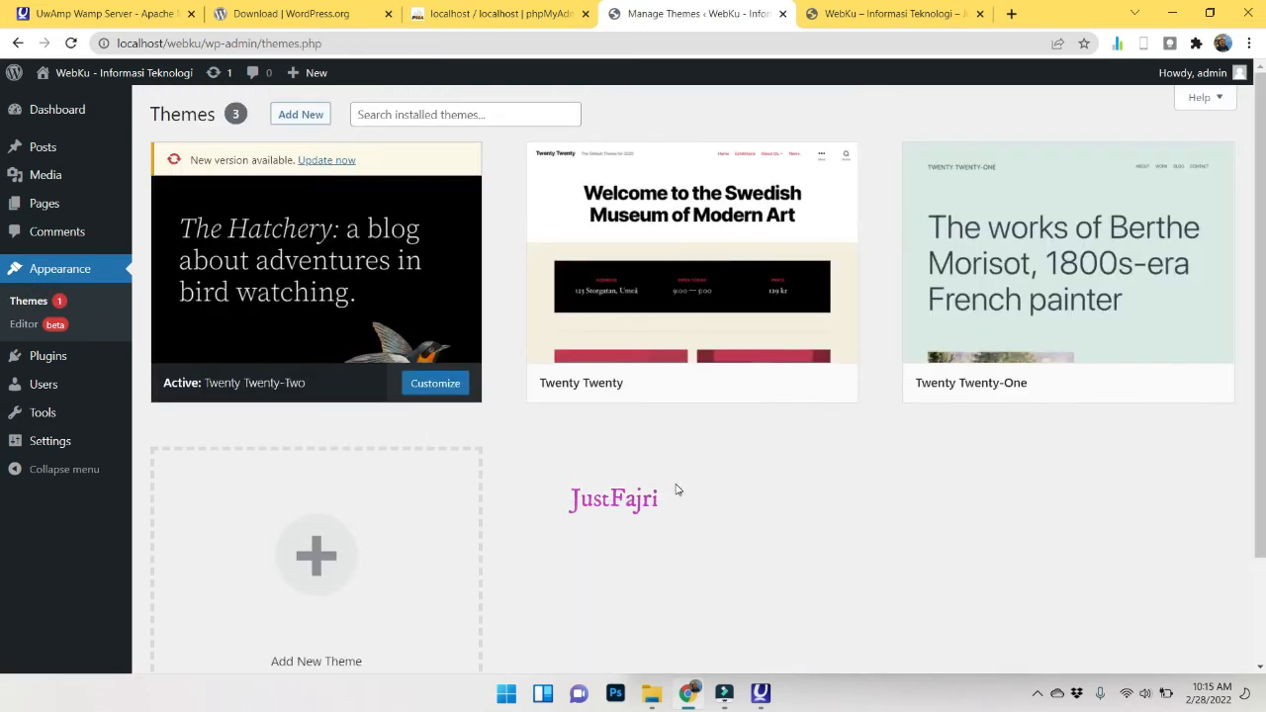
click(307, 117)
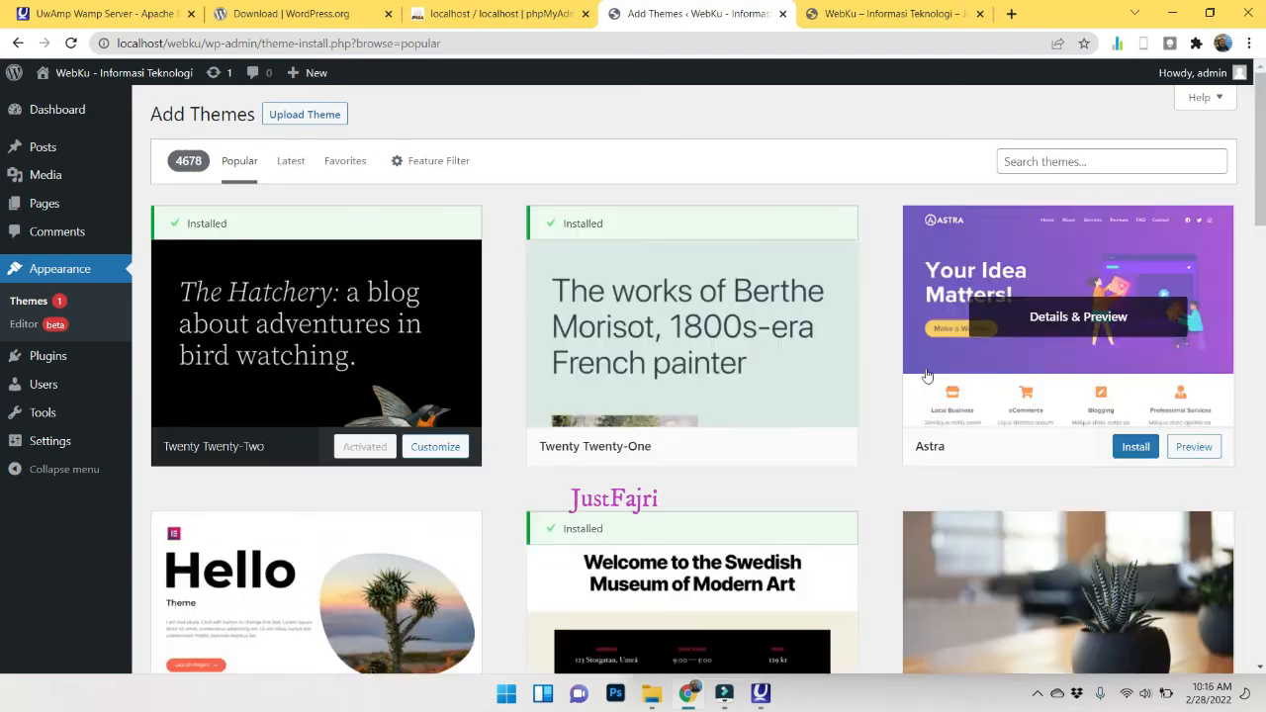
scroll(924, 367, down, 15)
scroll(832, 445, down, 14)
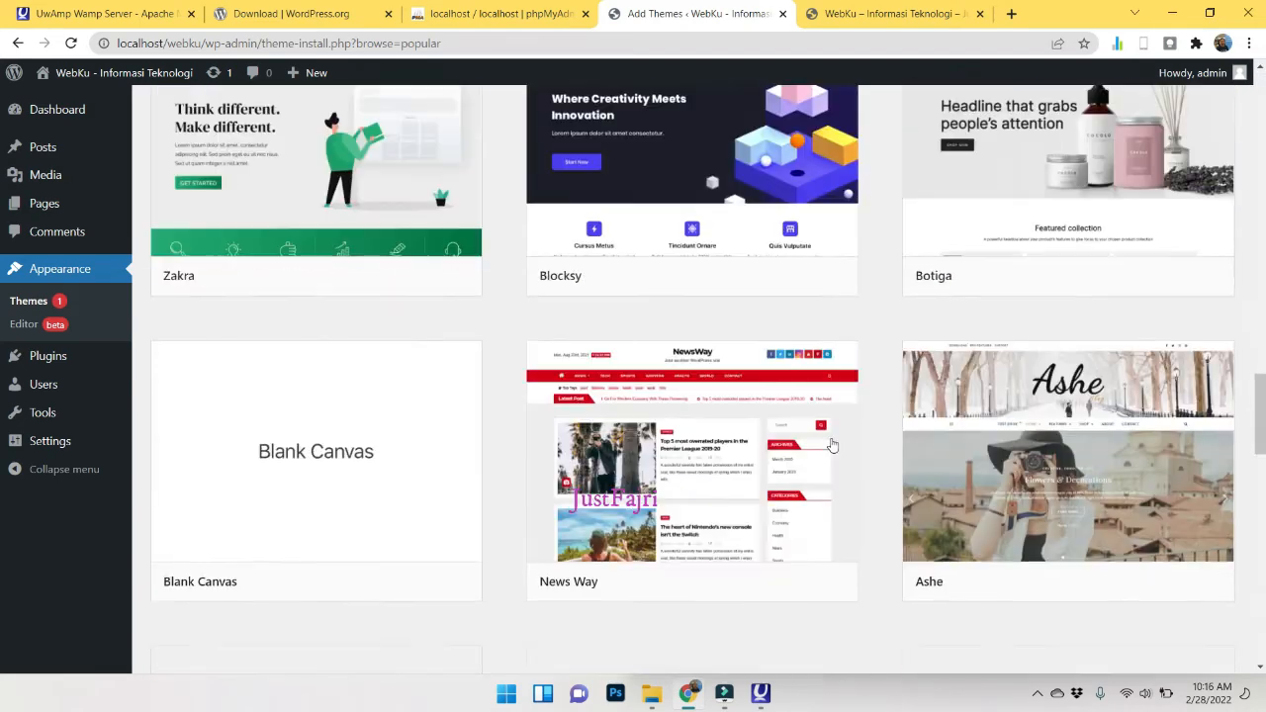
scroll(771, 247, up, 3)
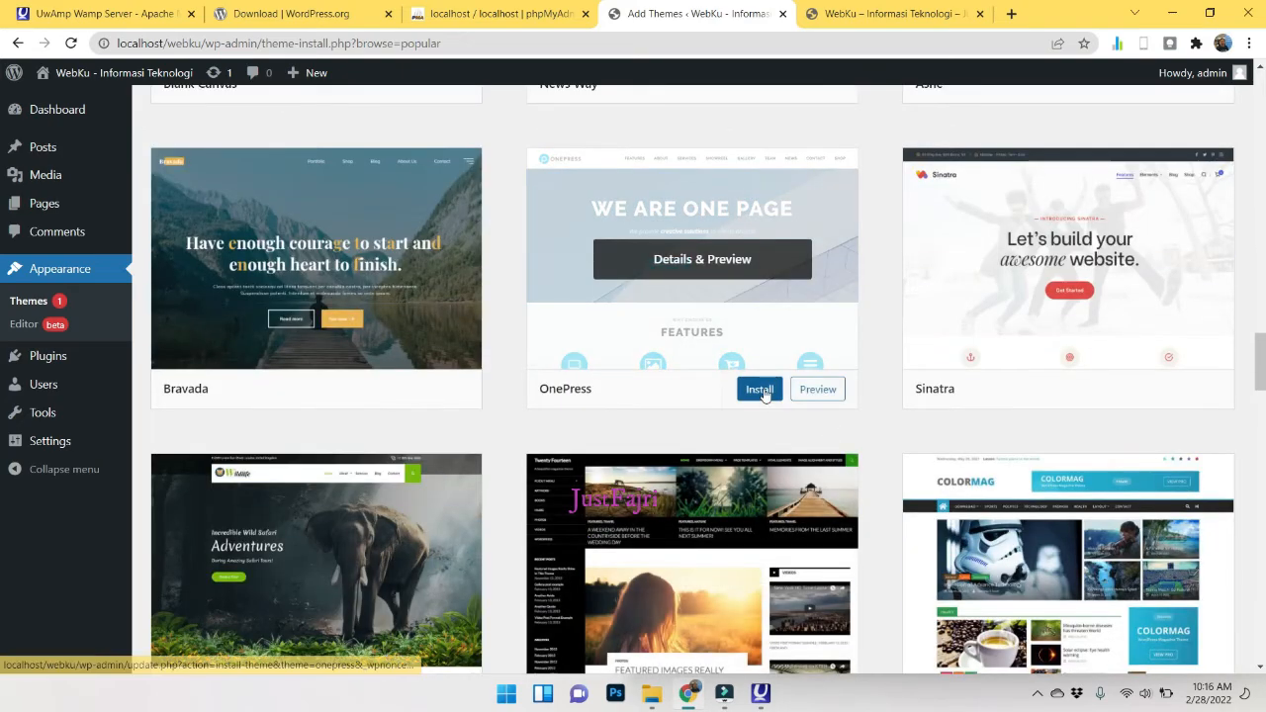
click(760, 389)
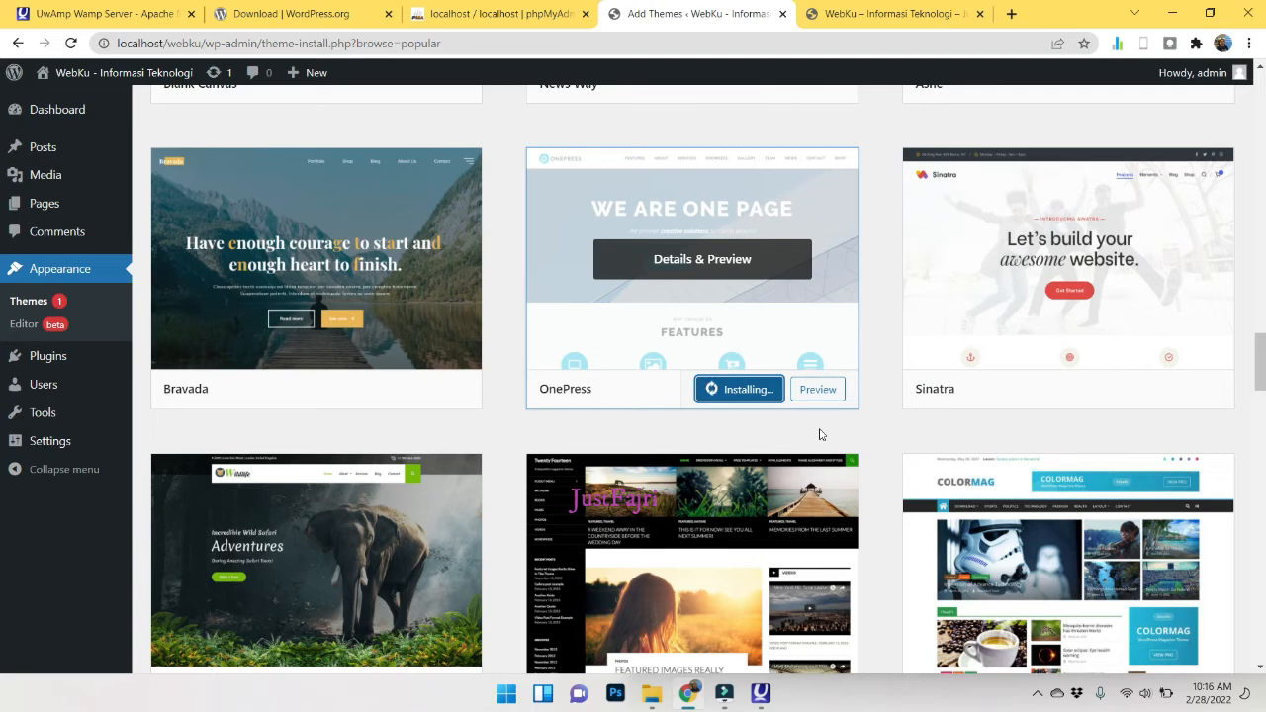
Open and close the OnePress Details & Preview while it installs.
click(720, 271)
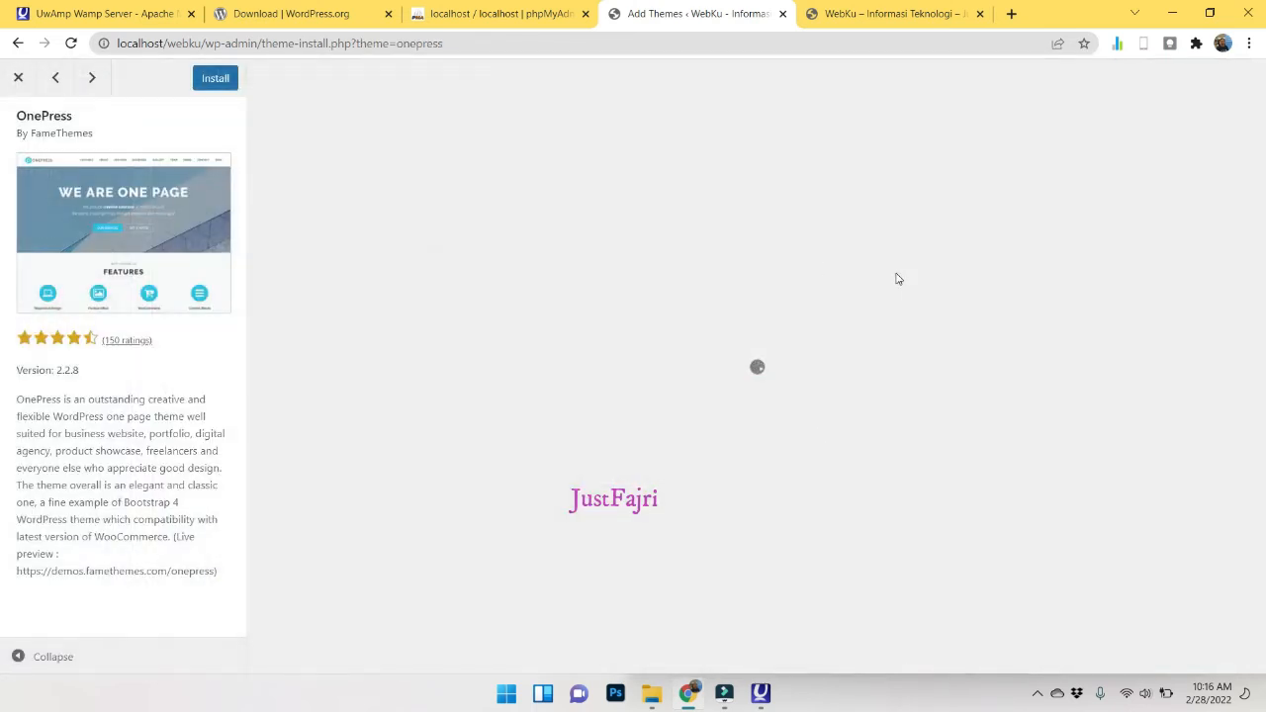
click(17, 78)
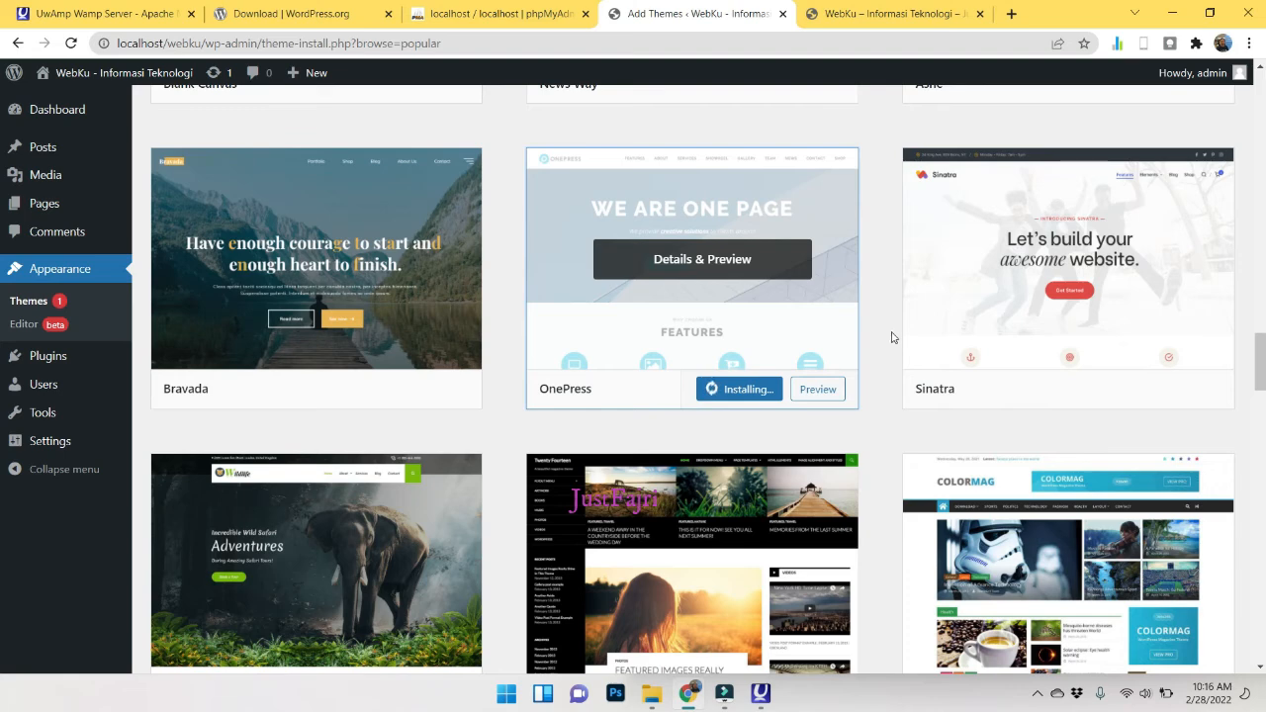
scroll(868, 400, up, 2)
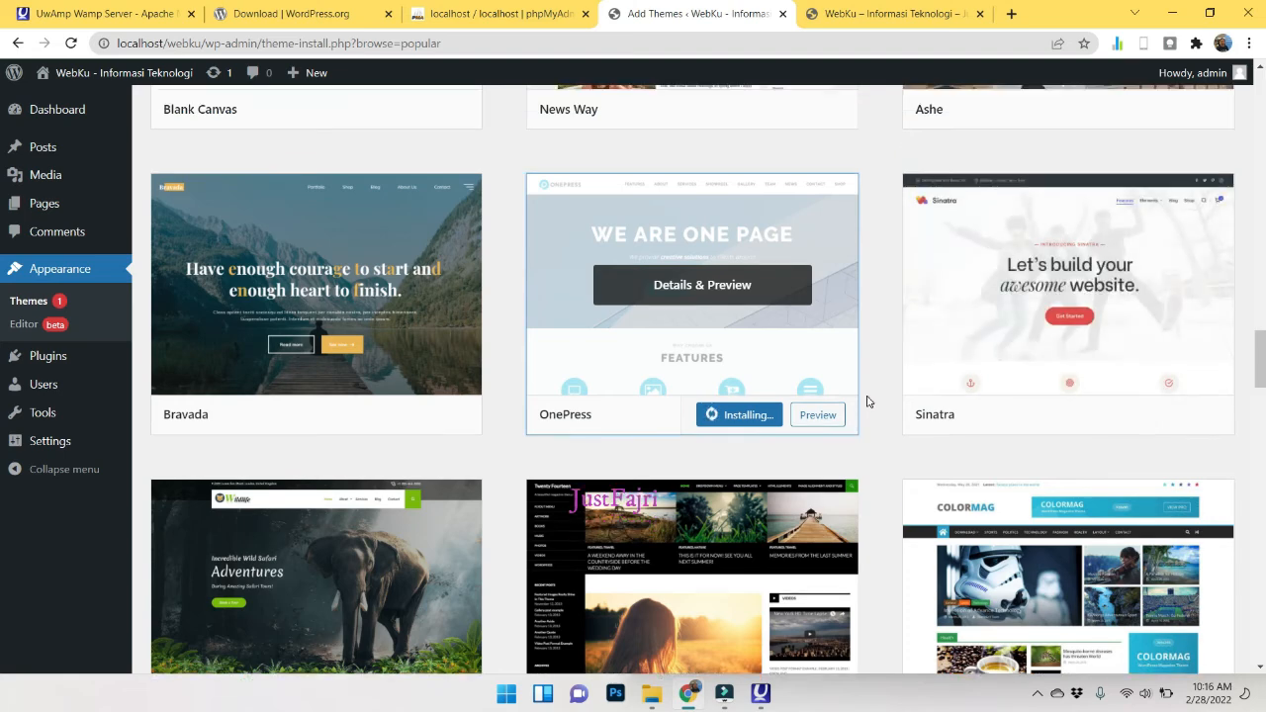
In a new tab, search Google for 'onepres theme wordpress'.
click(1012, 14)
text(on)
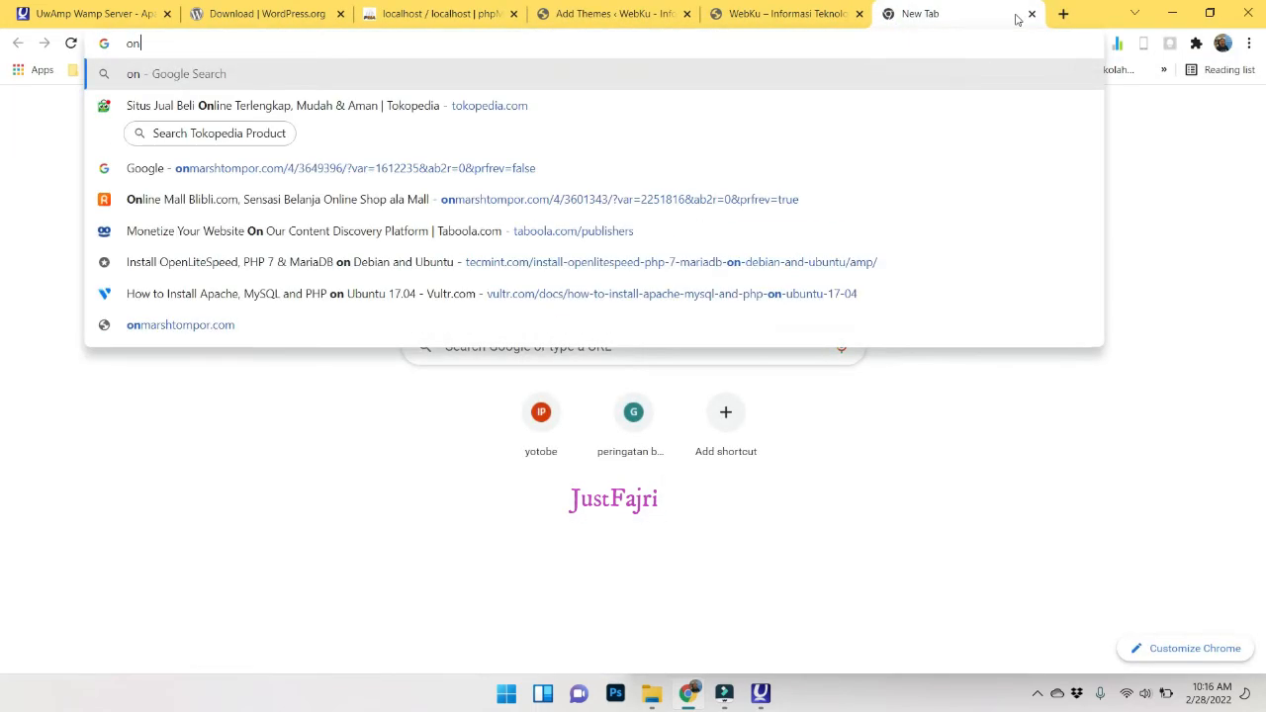
text(epres thee)
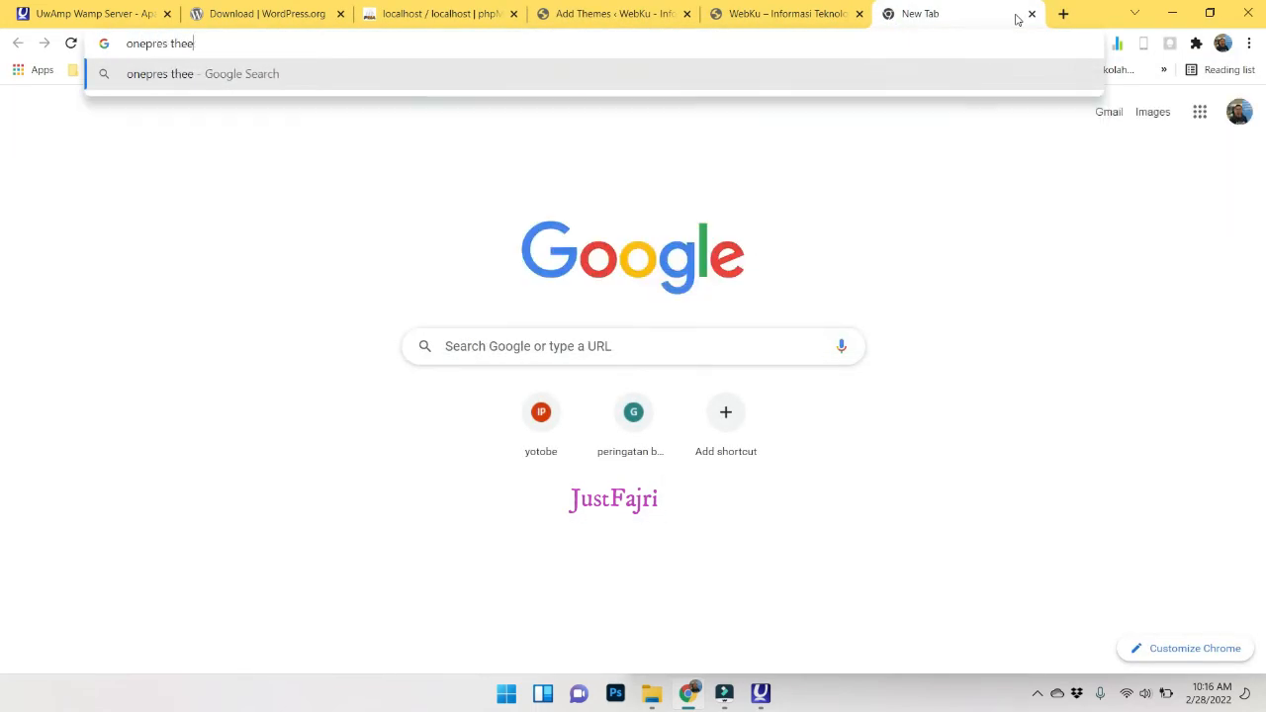
key(BackSpace)
text(me wor)
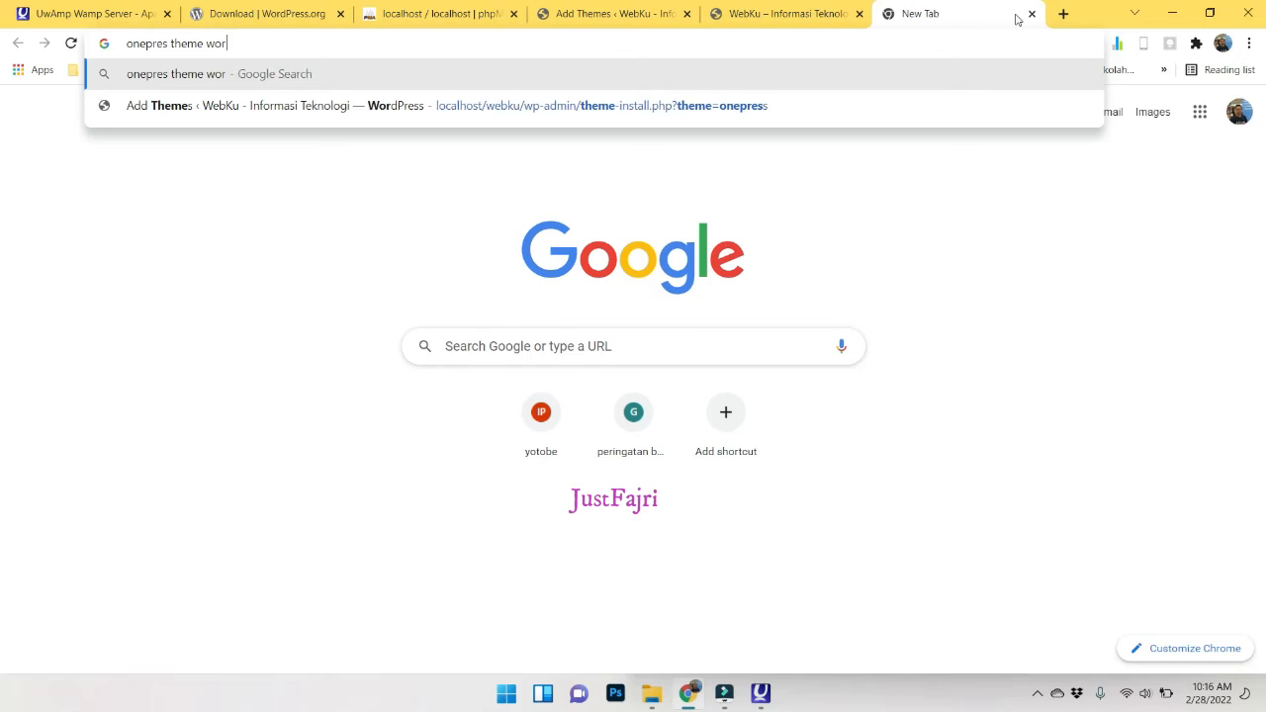
text(dpress)
key(Return)
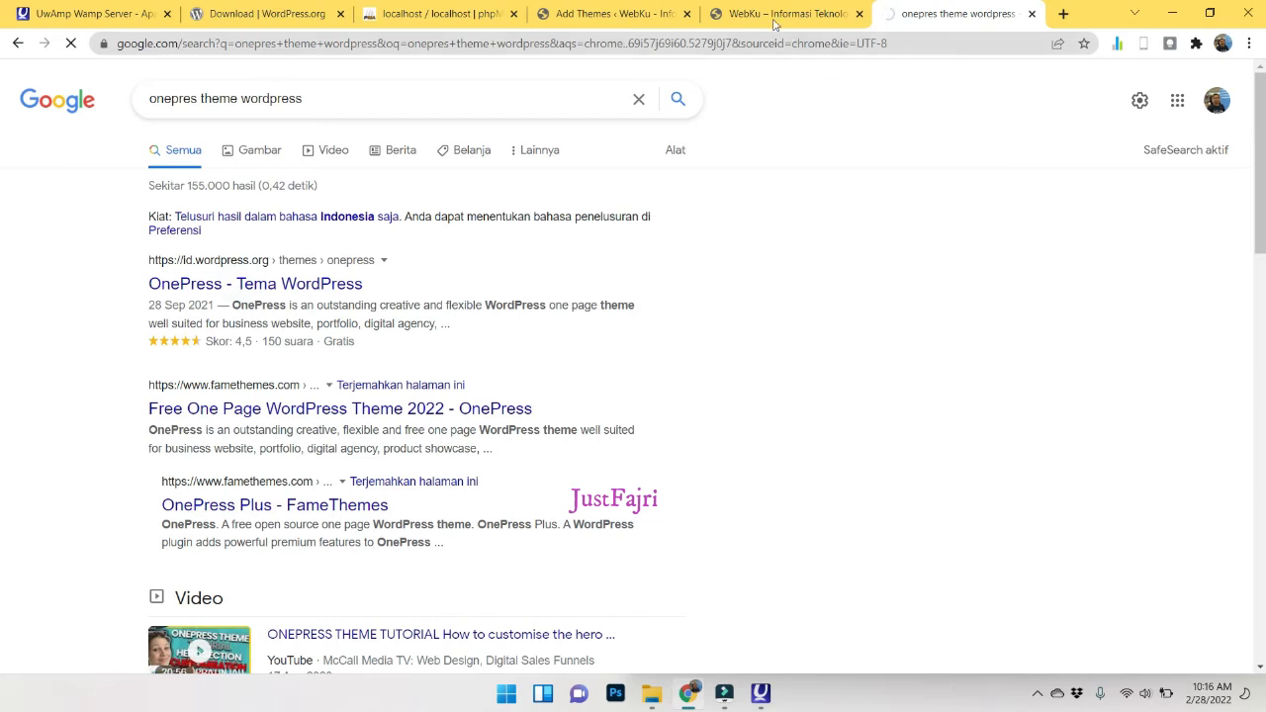
Check the WebKu theme installer and UwAmp panel, then open the OnePress page on WordPress.org.
click(620, 20)
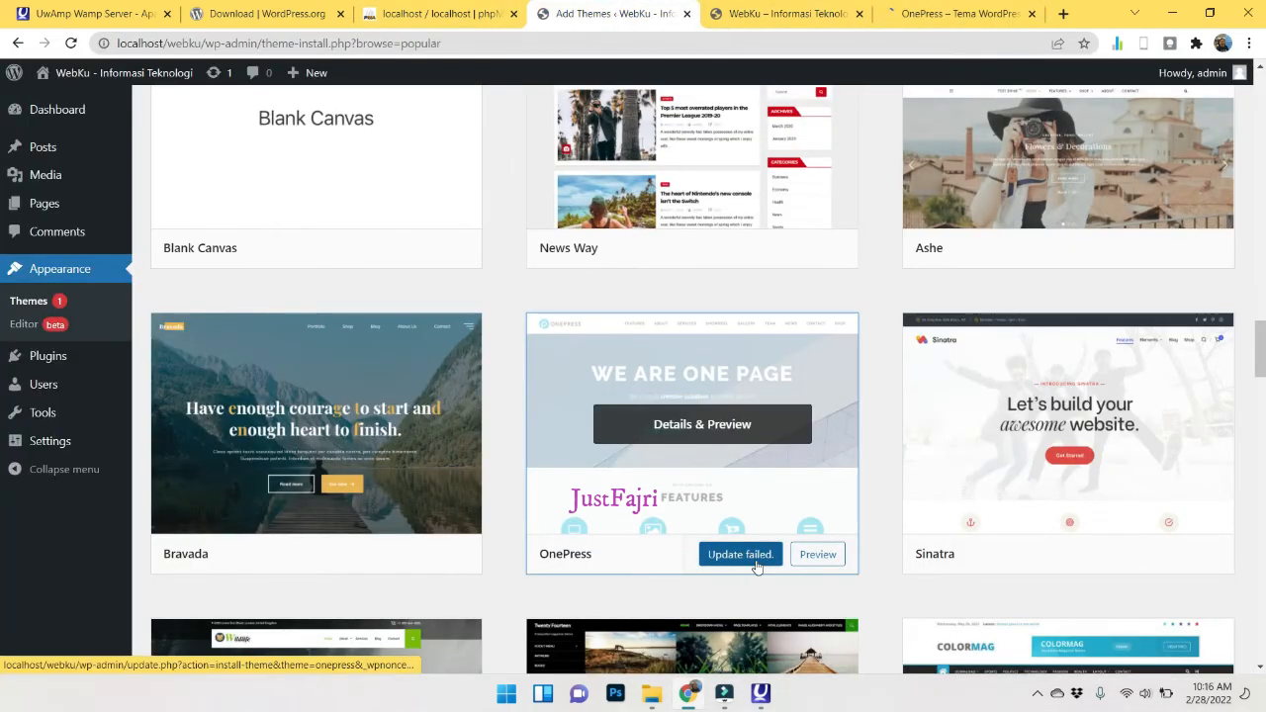
scroll(757, 567, down, 15)
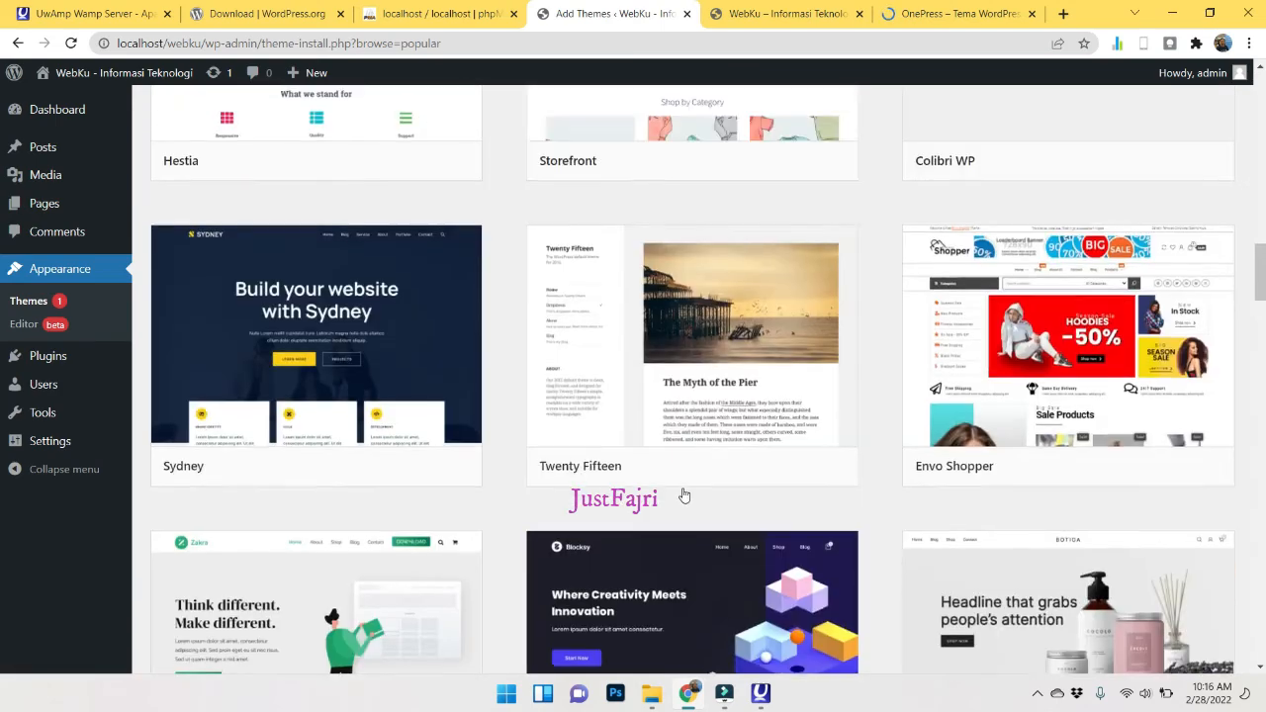
click(763, 700)
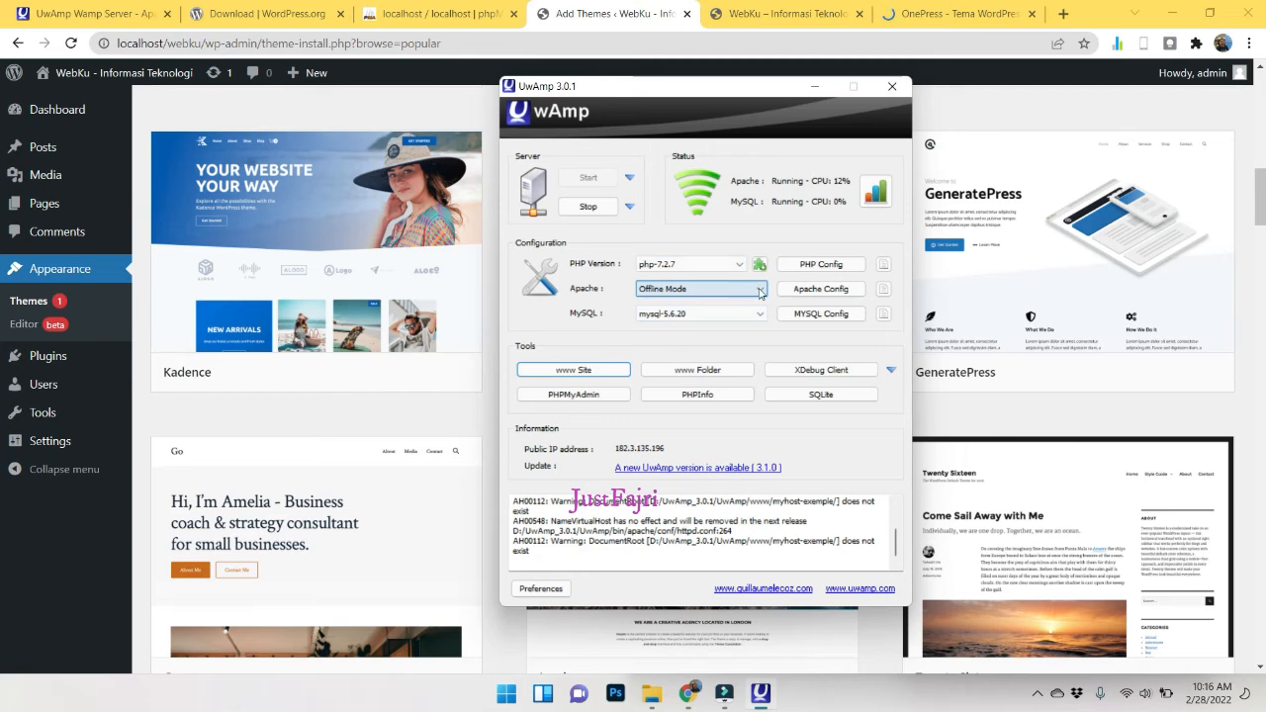
click(954, 14)
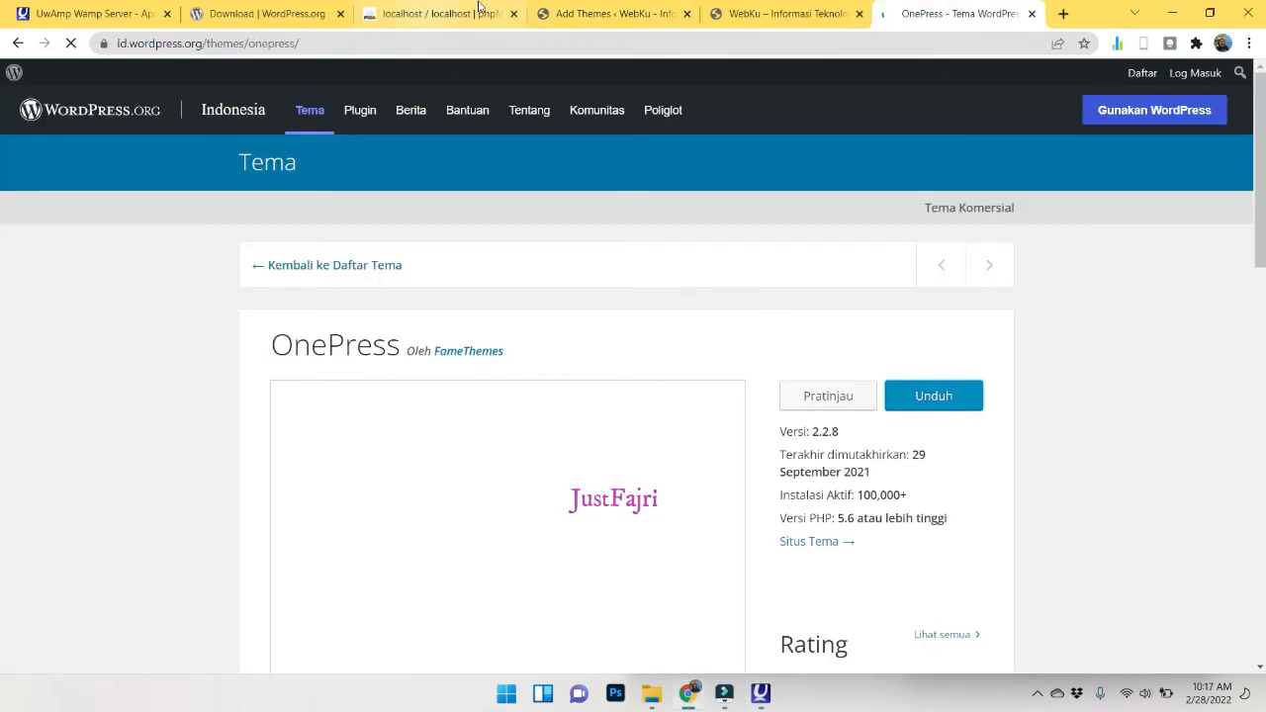
Start downloading onepress.2.2.8.zip with Unduh, then return to the WebKu – Informasi Teknologi tab.
click(593, 11)
click(902, 8)
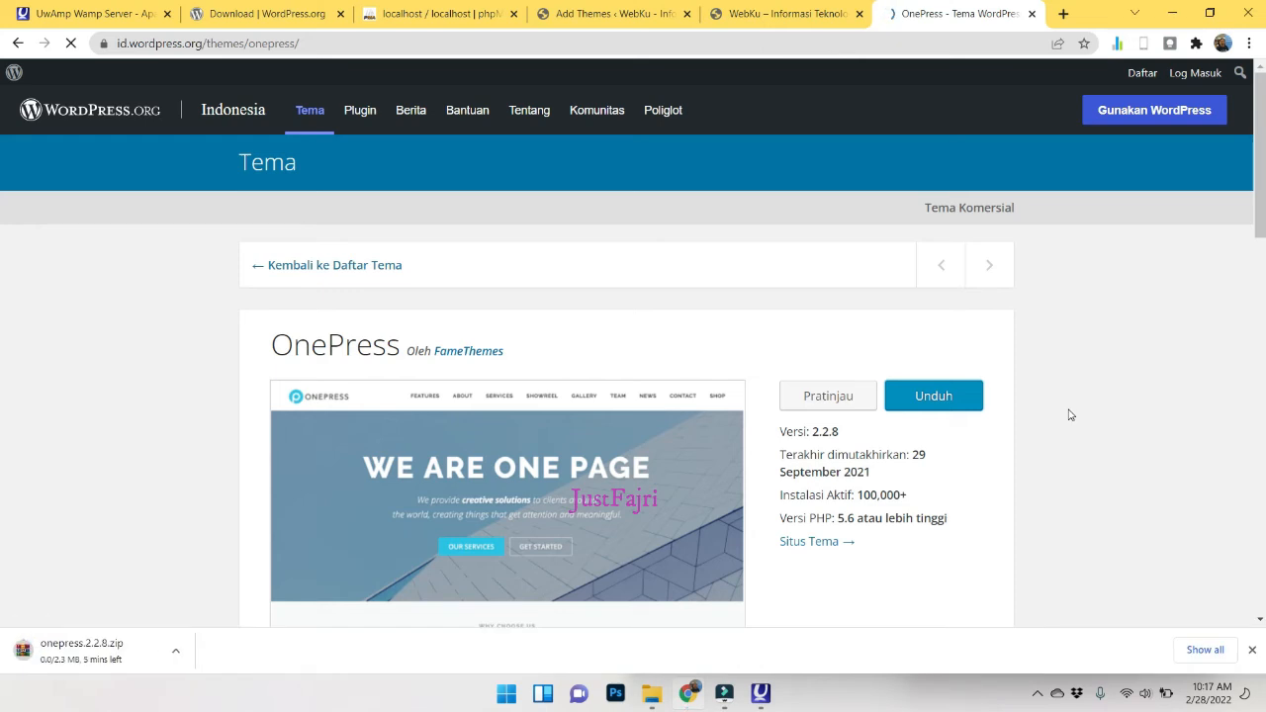
click(776, 14)
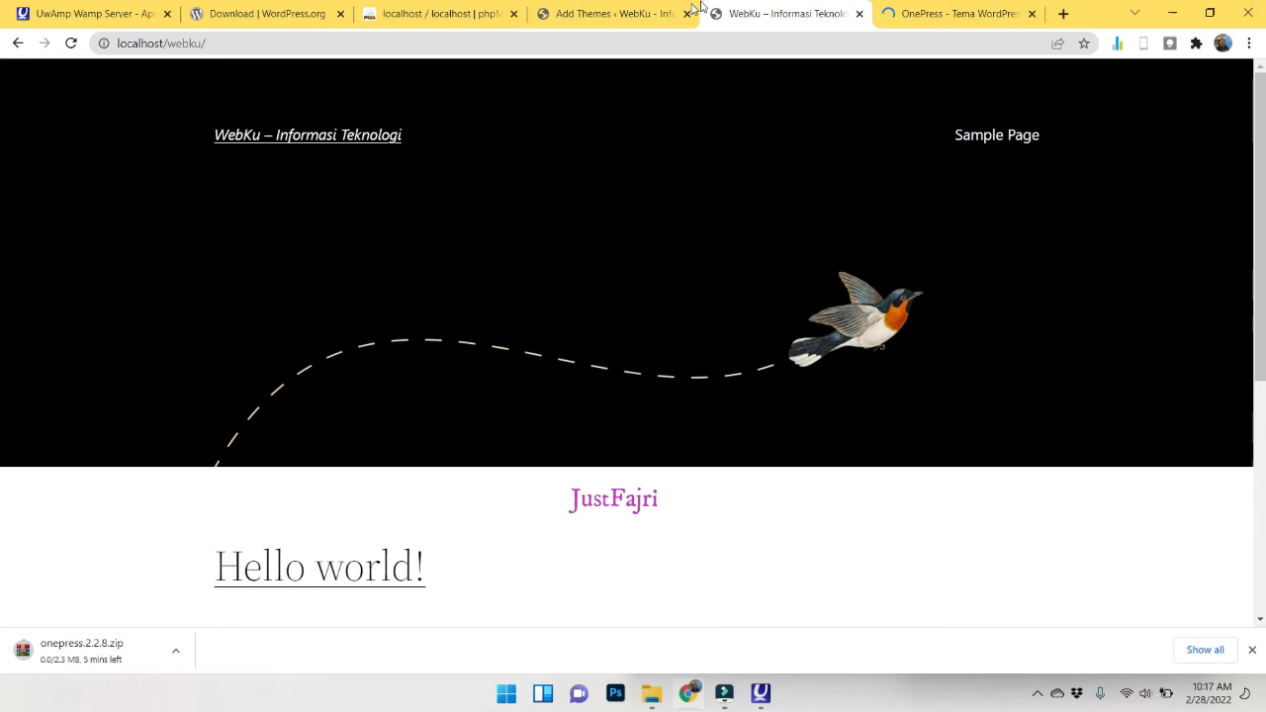
Browse WebKu's General, Media and Discussion settings pages.
click(643, 13)
mouse_move(24, 441)
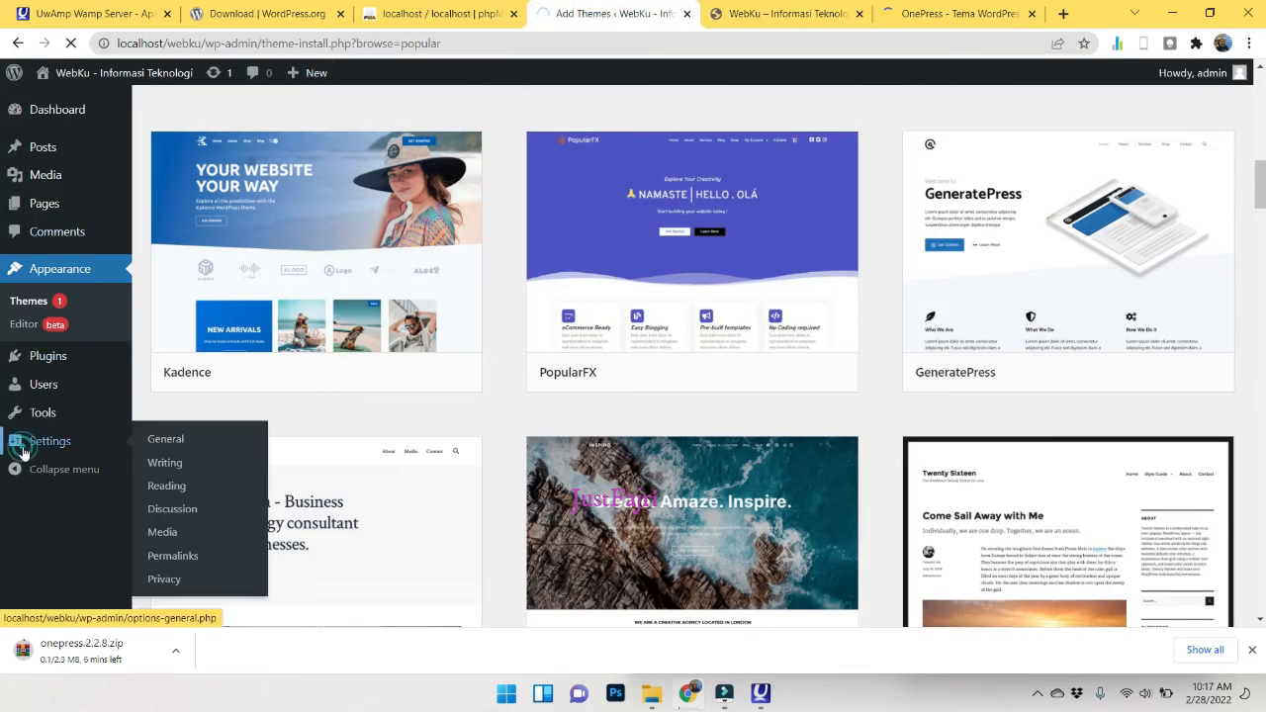
click(164, 435)
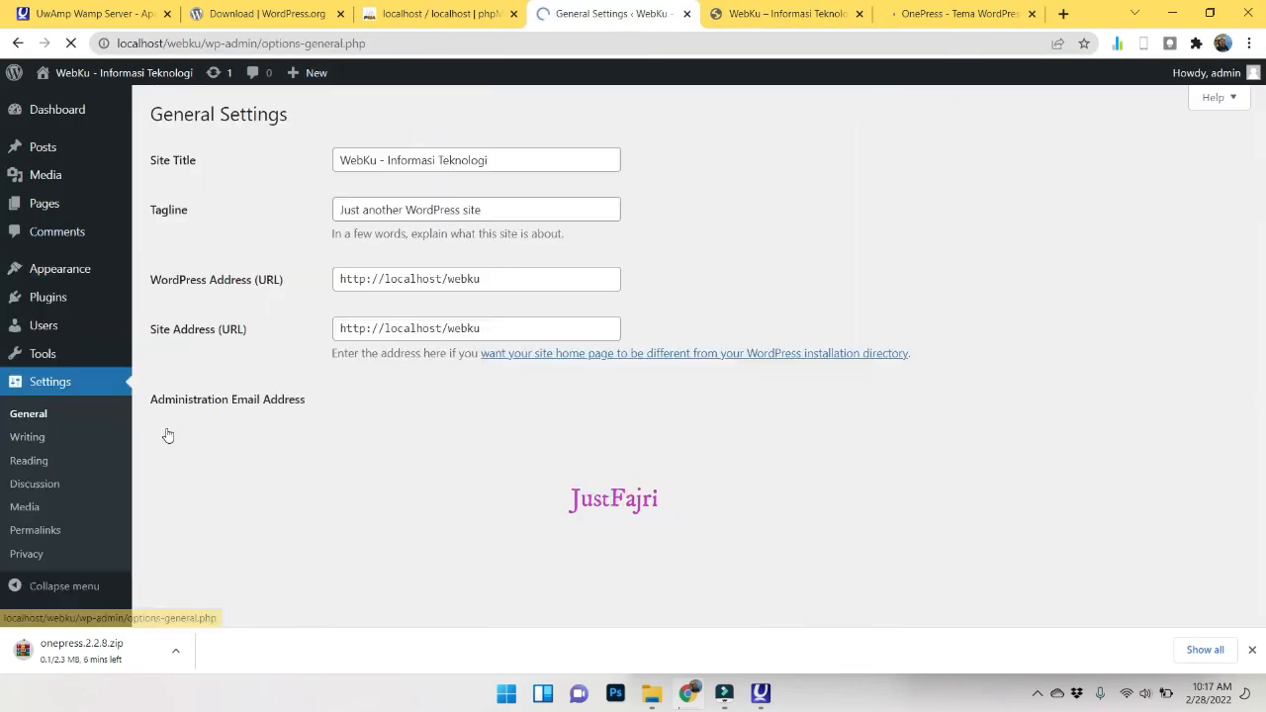
click(31, 511)
scroll(557, 375, down, 3)
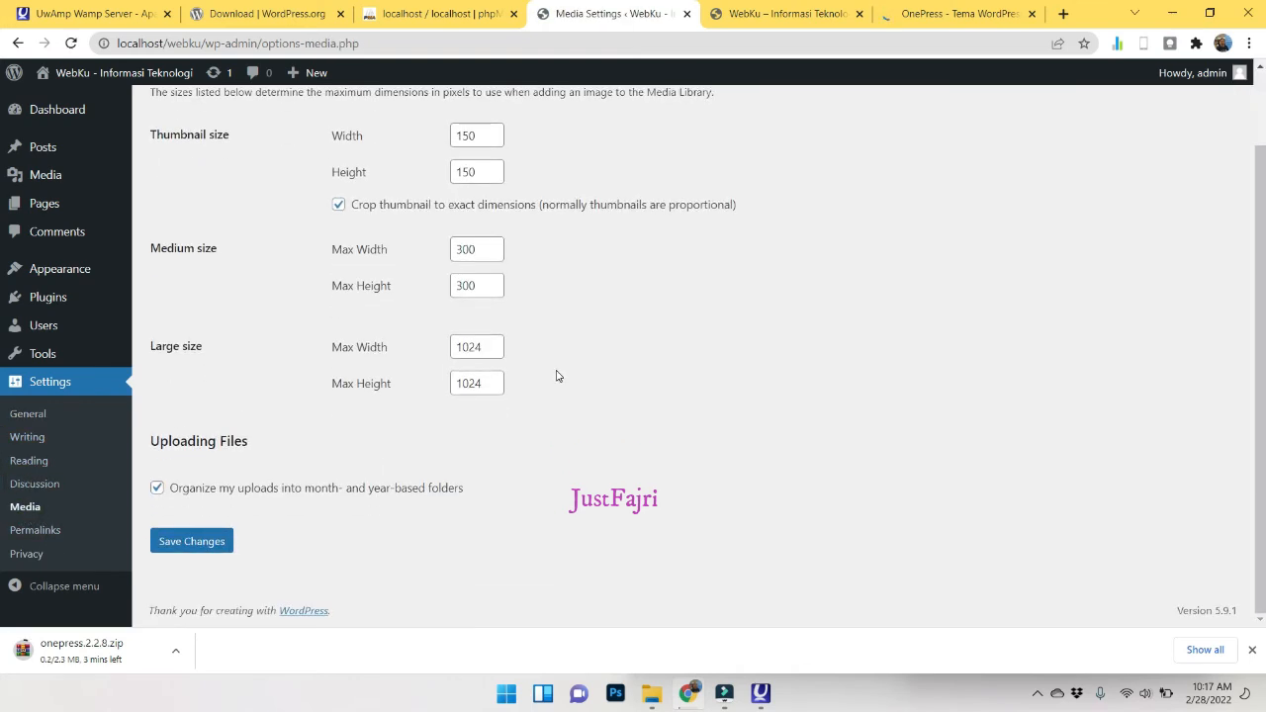
click(32, 484)
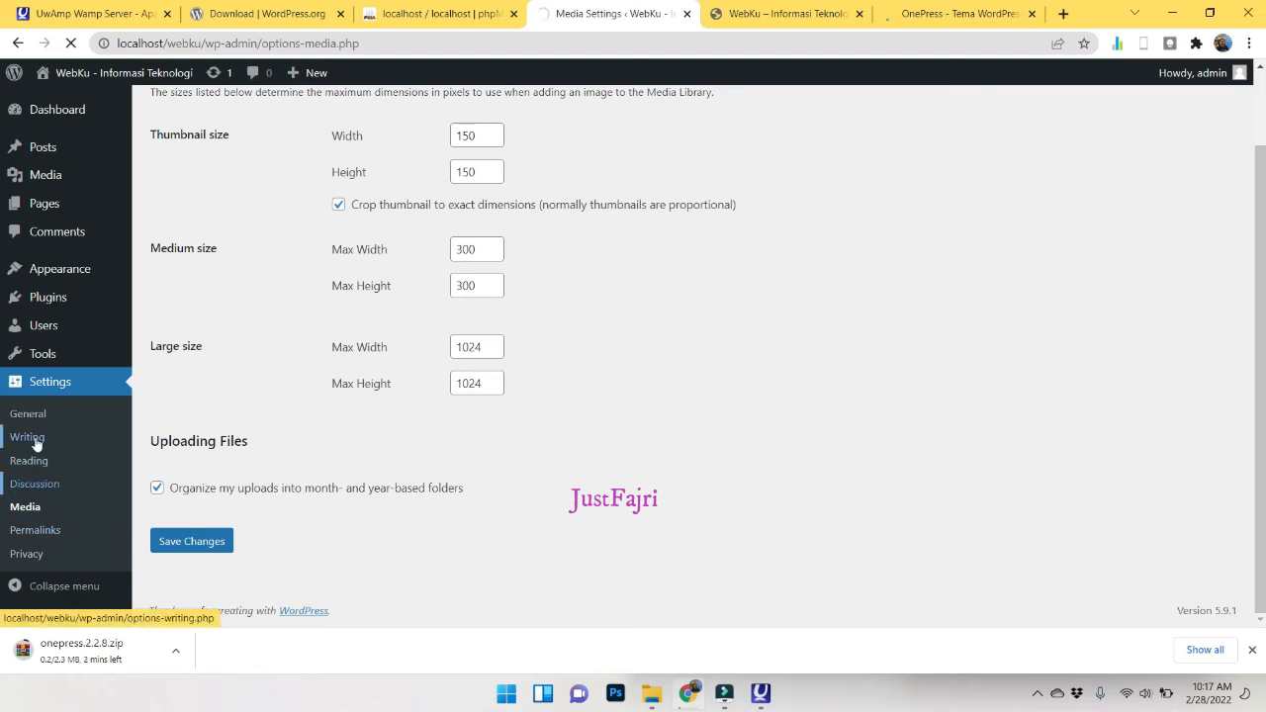
Visit Tools, then view the Dashboard's PHP Update Recommended notice for PHP 7.2.7.
click(52, 363)
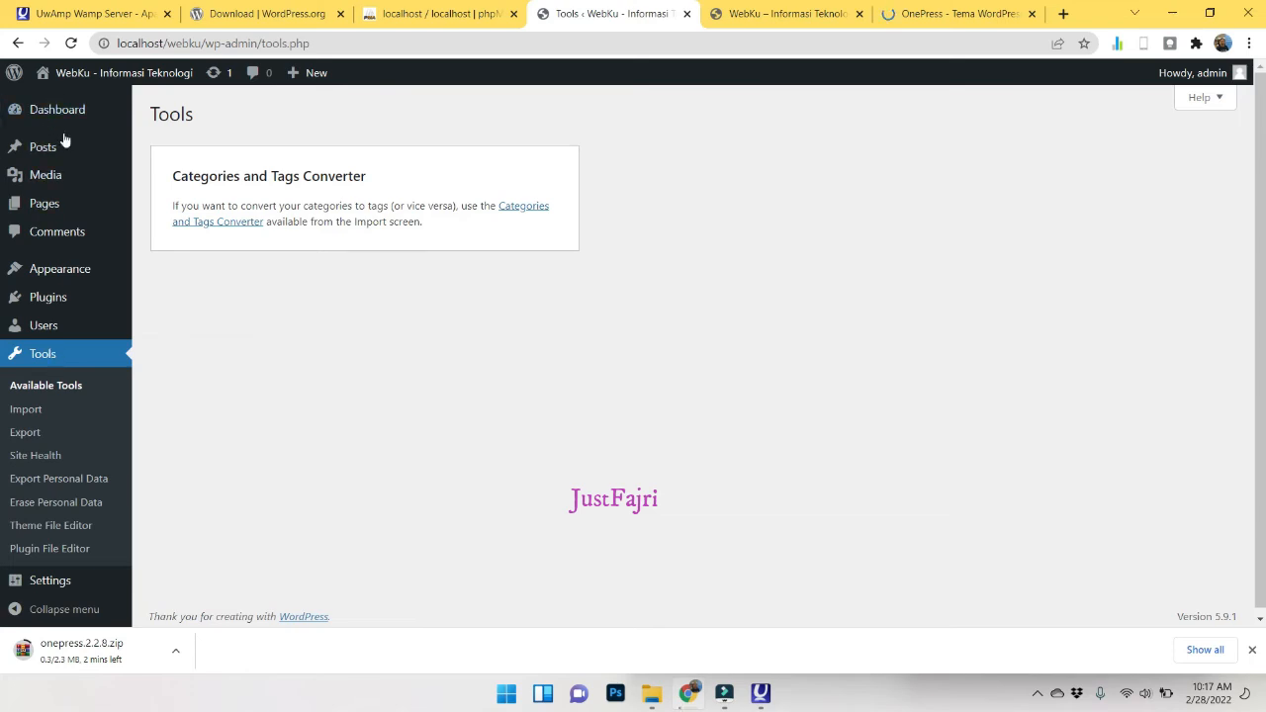
click(55, 101)
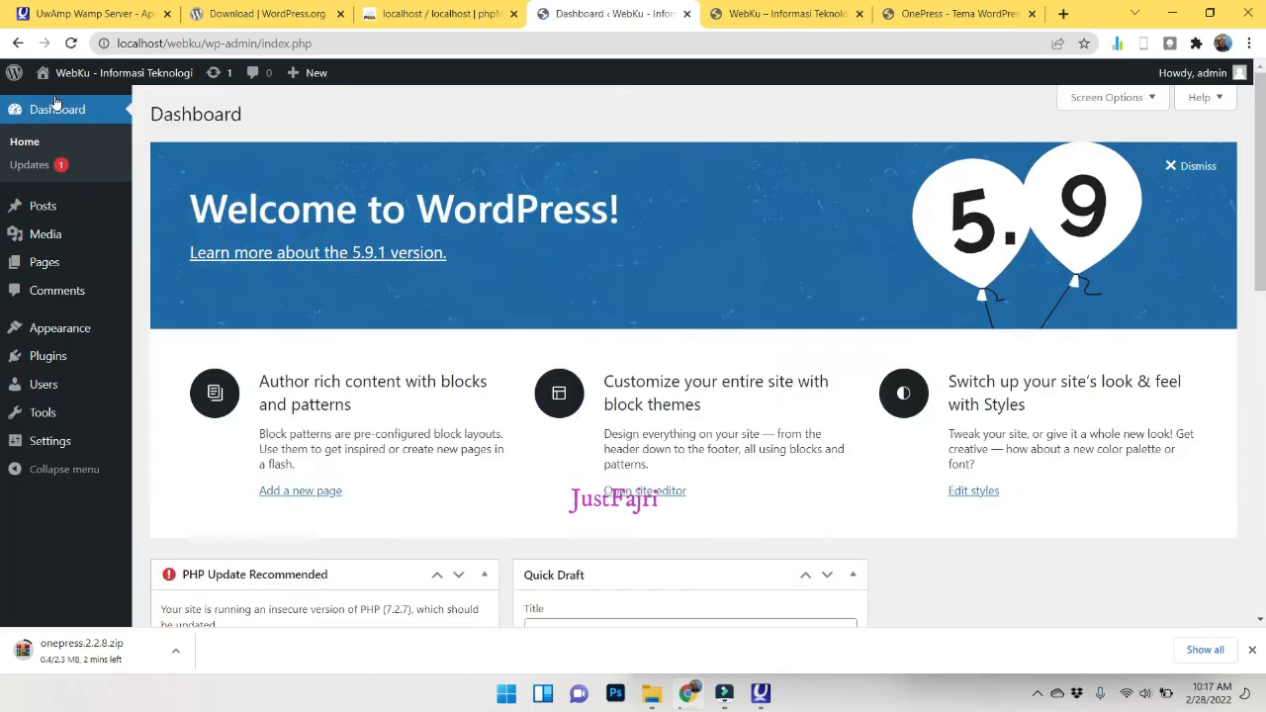
scroll(435, 312, down, 3)
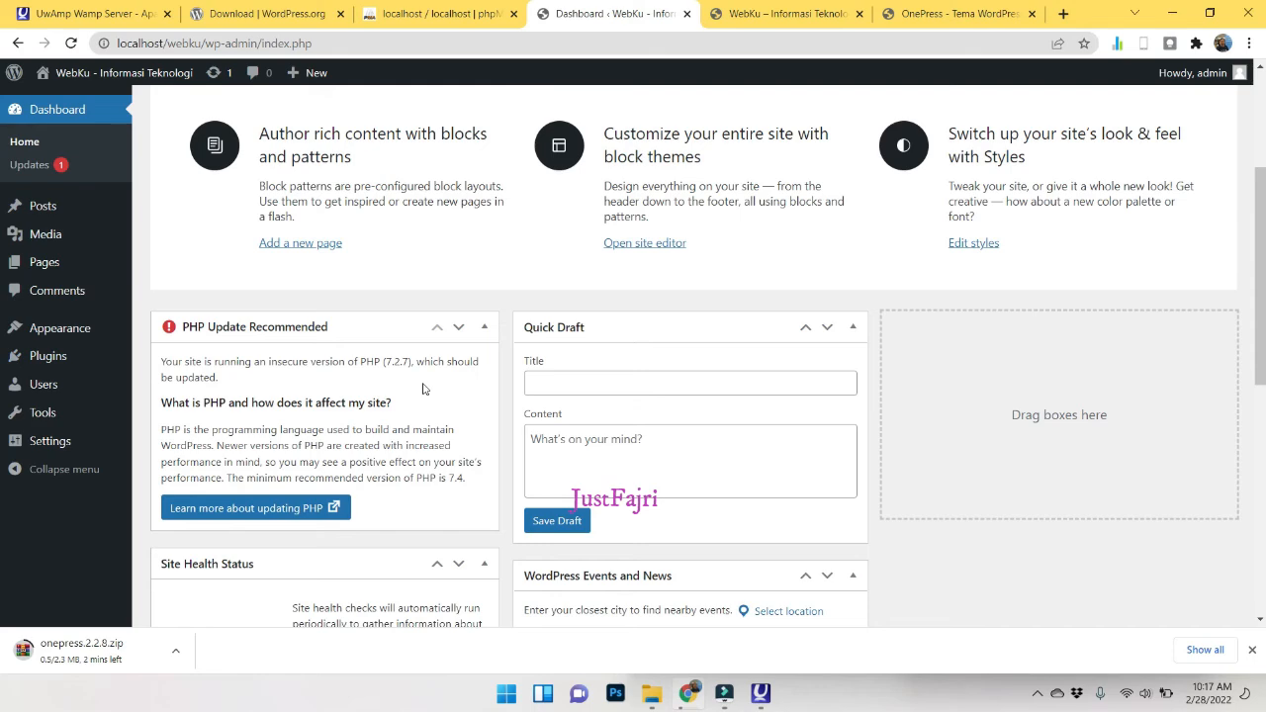
click(760, 694)
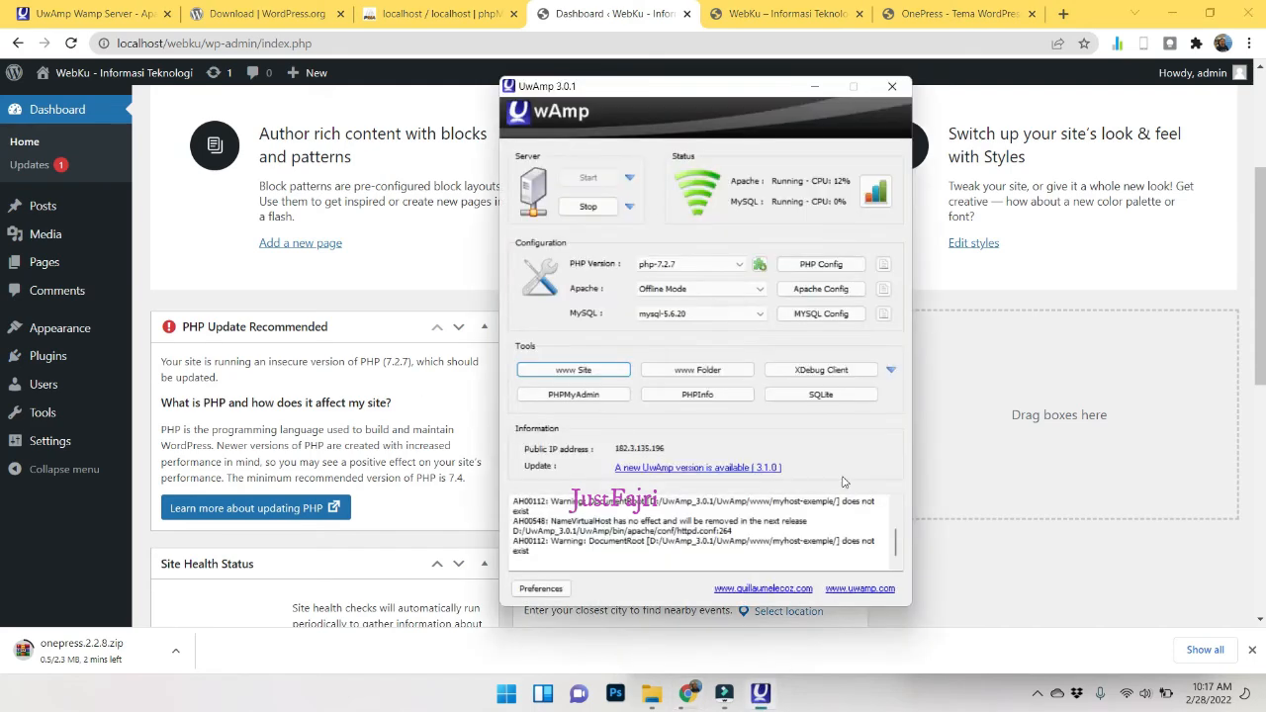
click(758, 264)
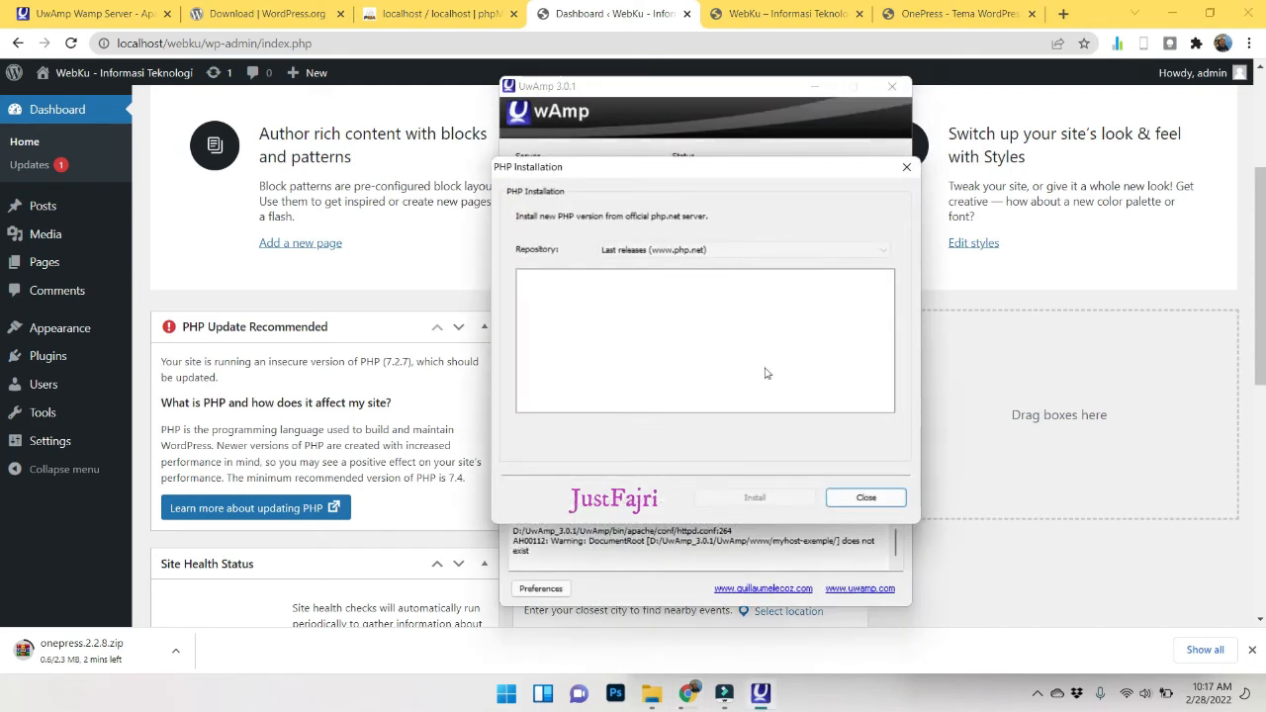
click(700, 249)
click(687, 286)
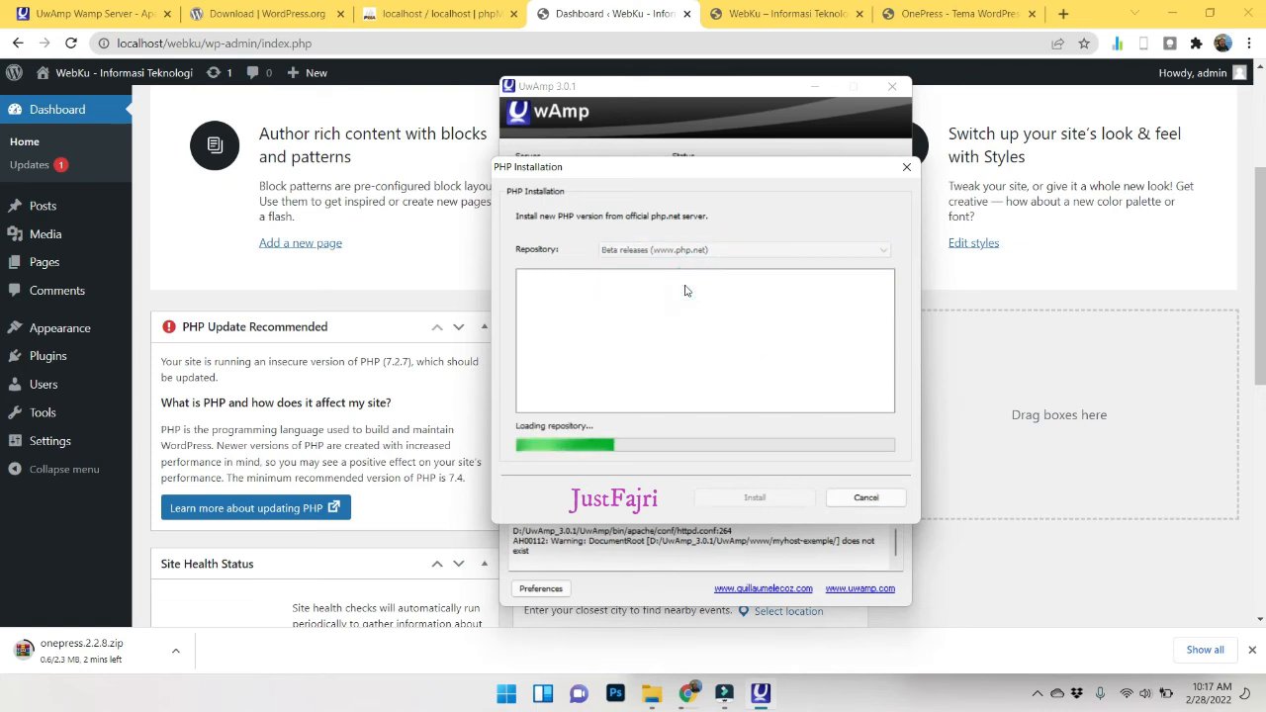
click(710, 251)
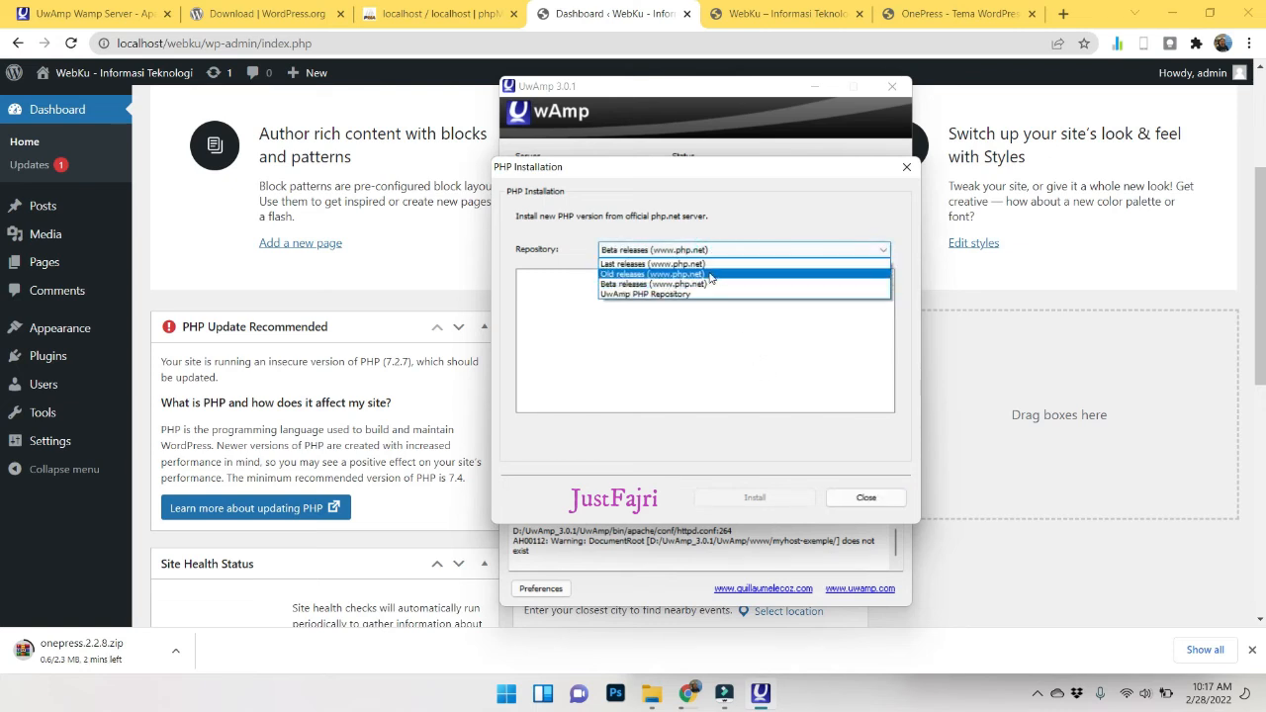
click(710, 274)
click(706, 251)
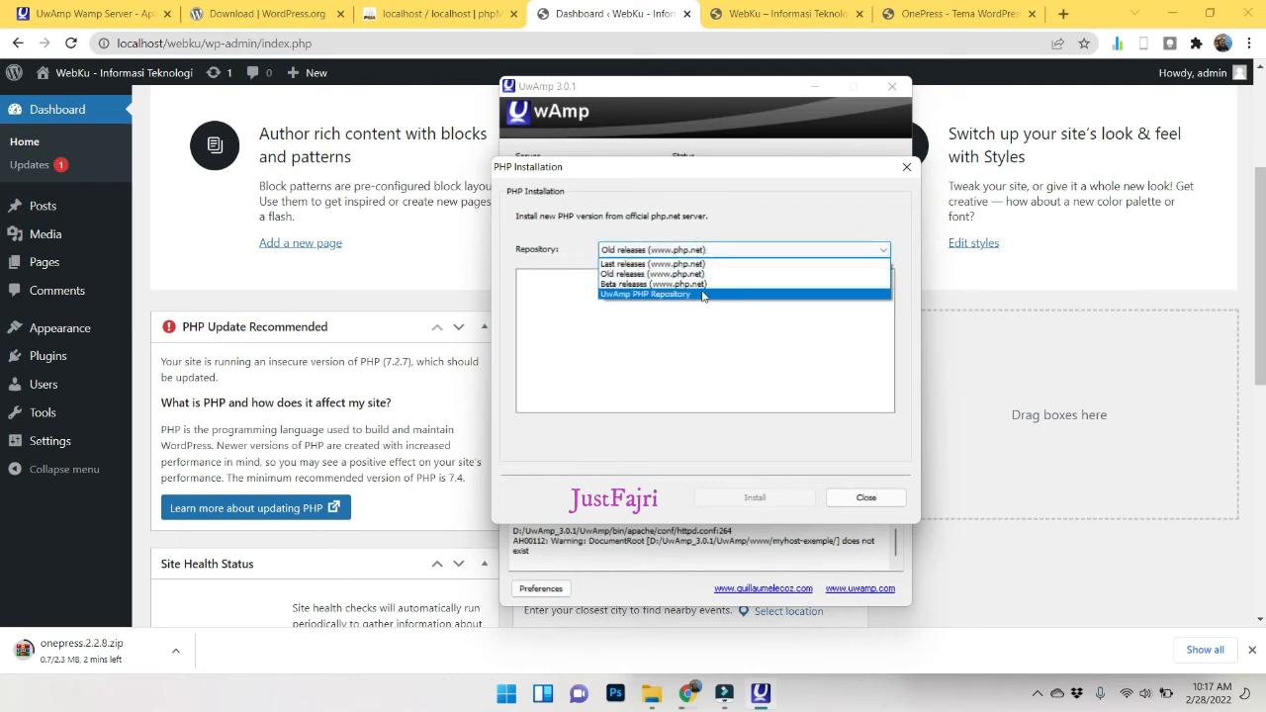
click(706, 294)
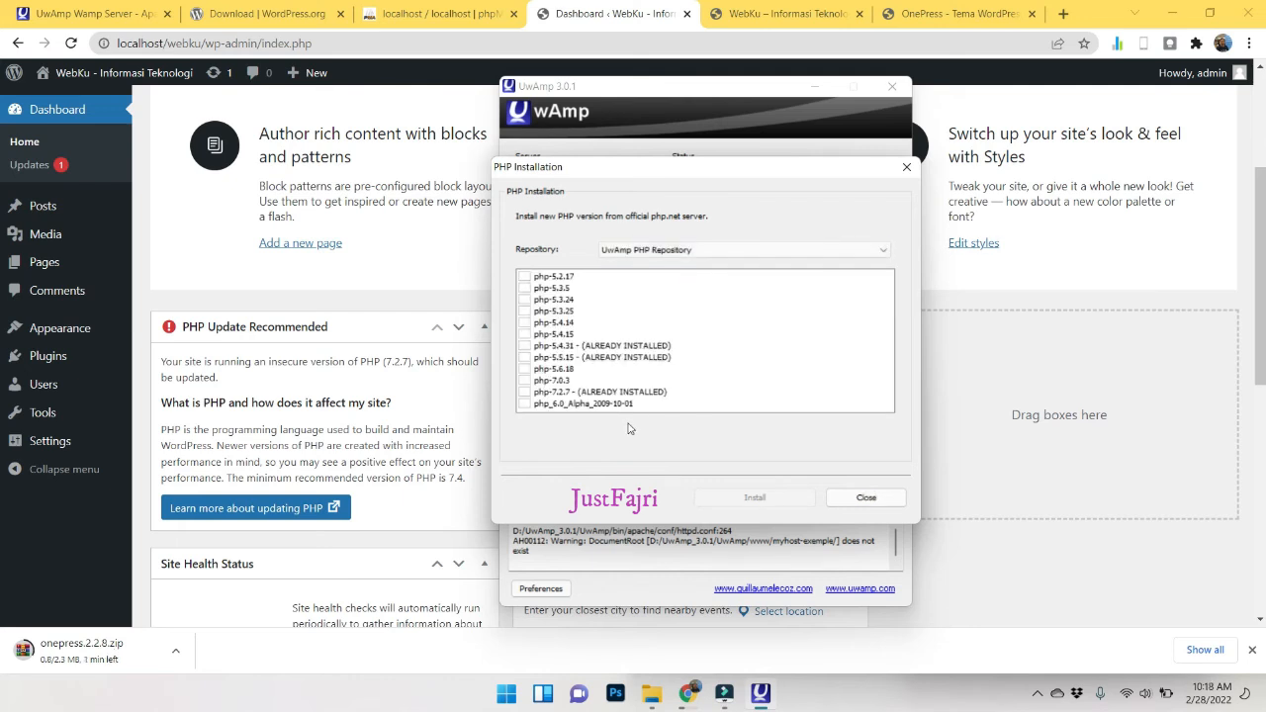
click(864, 497)
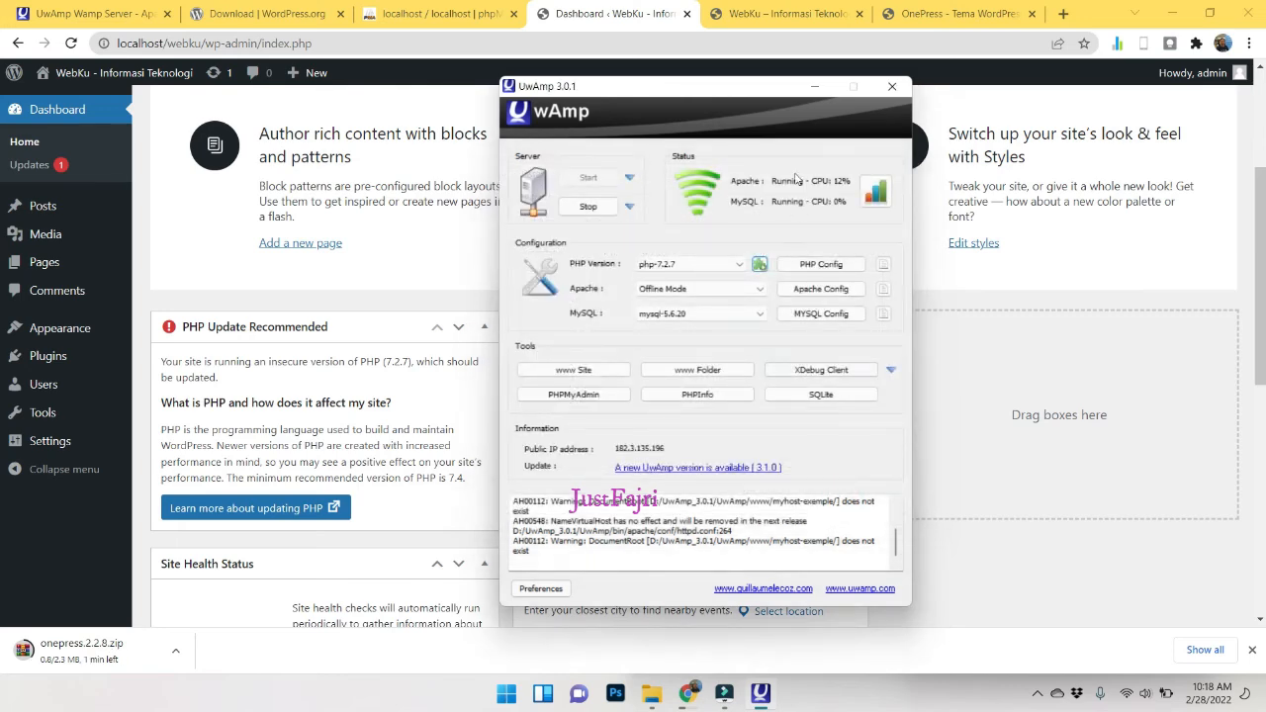
click(817, 87)
scroll(379, 324, up, 3)
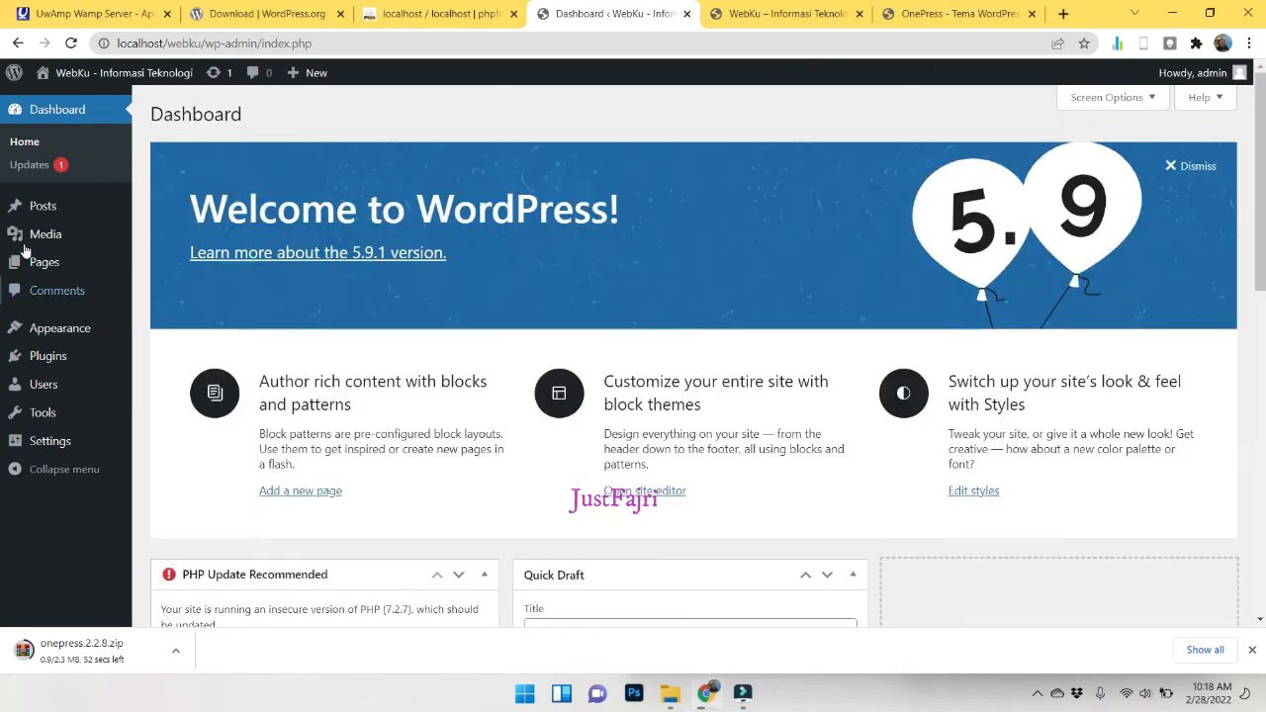
click(35, 148)
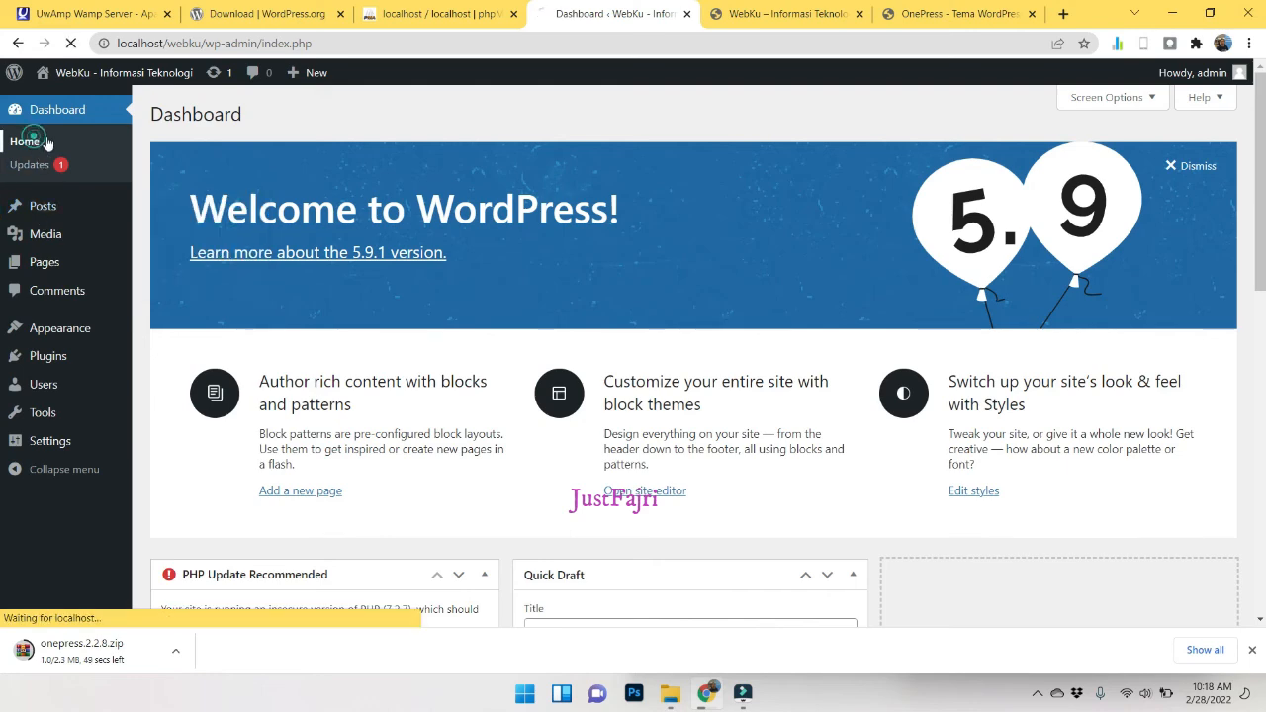
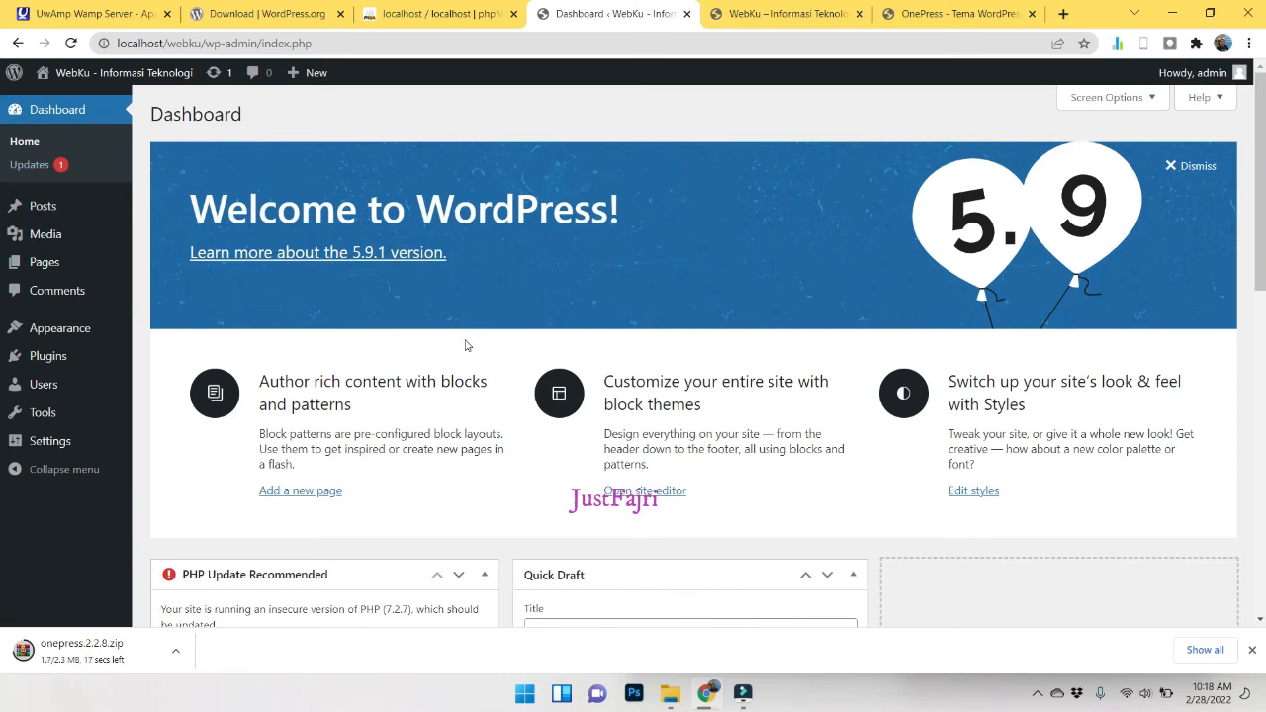
Reveal the downloaded onepress.2.2.8.zip in its folder using the download bar's Show in folder.
scroll(466, 345, down, 5)
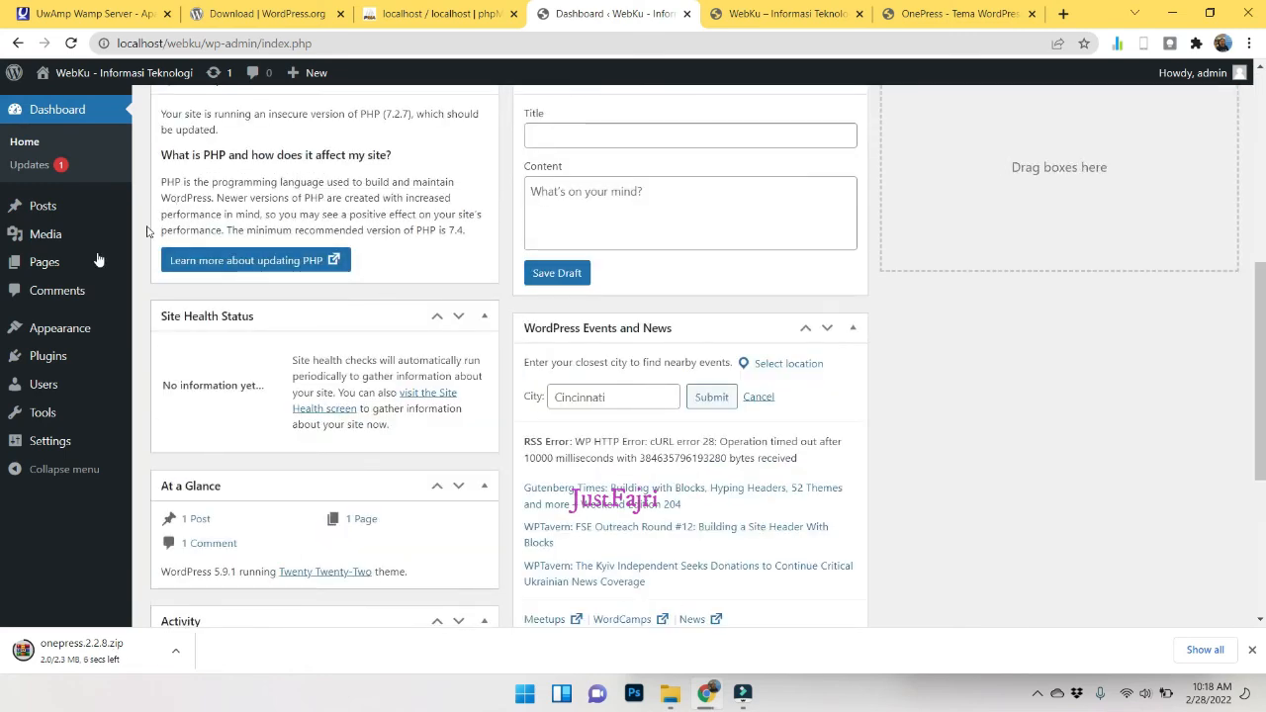
scroll(89, 277, up, 3)
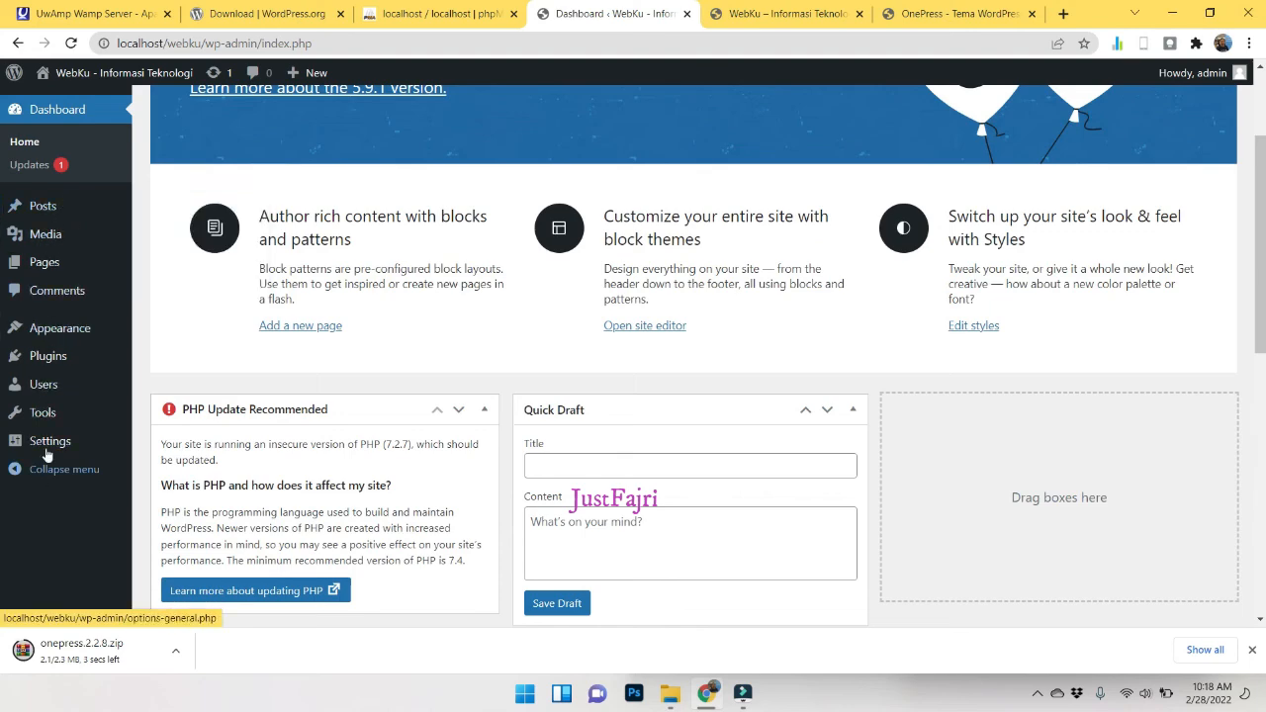
mouse_move(40, 257)
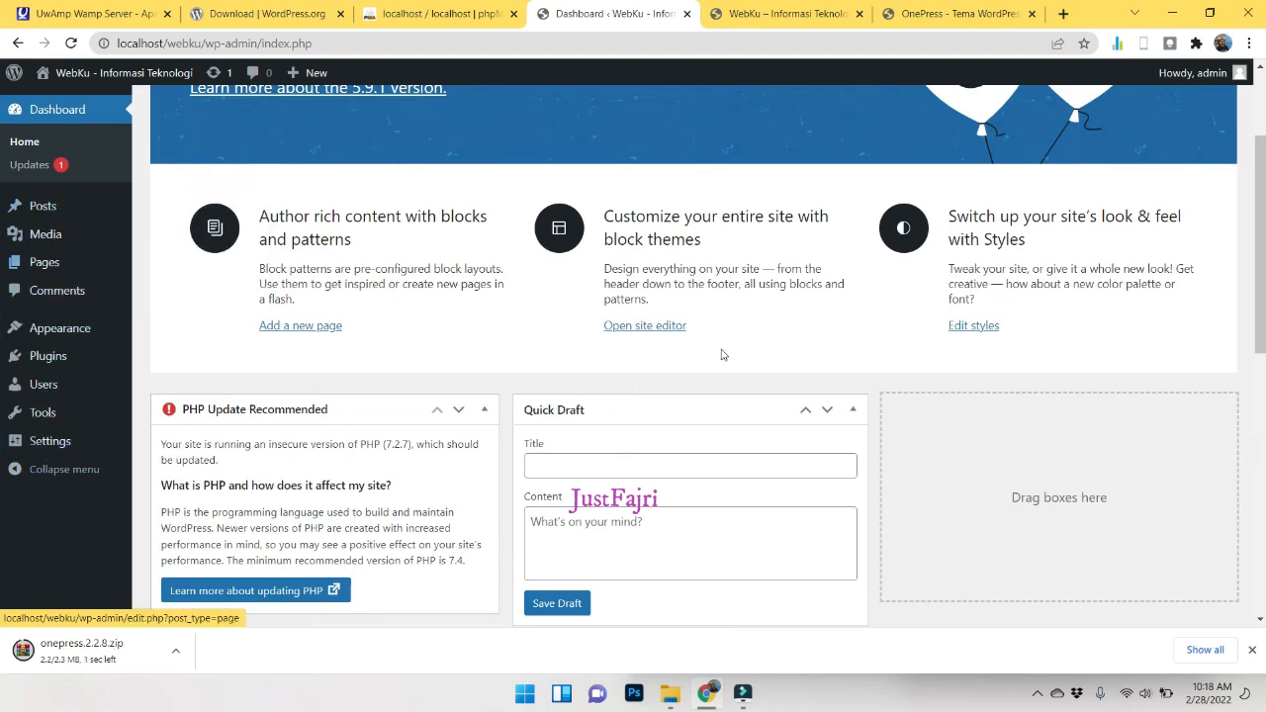
scroll(721, 361, up, 2)
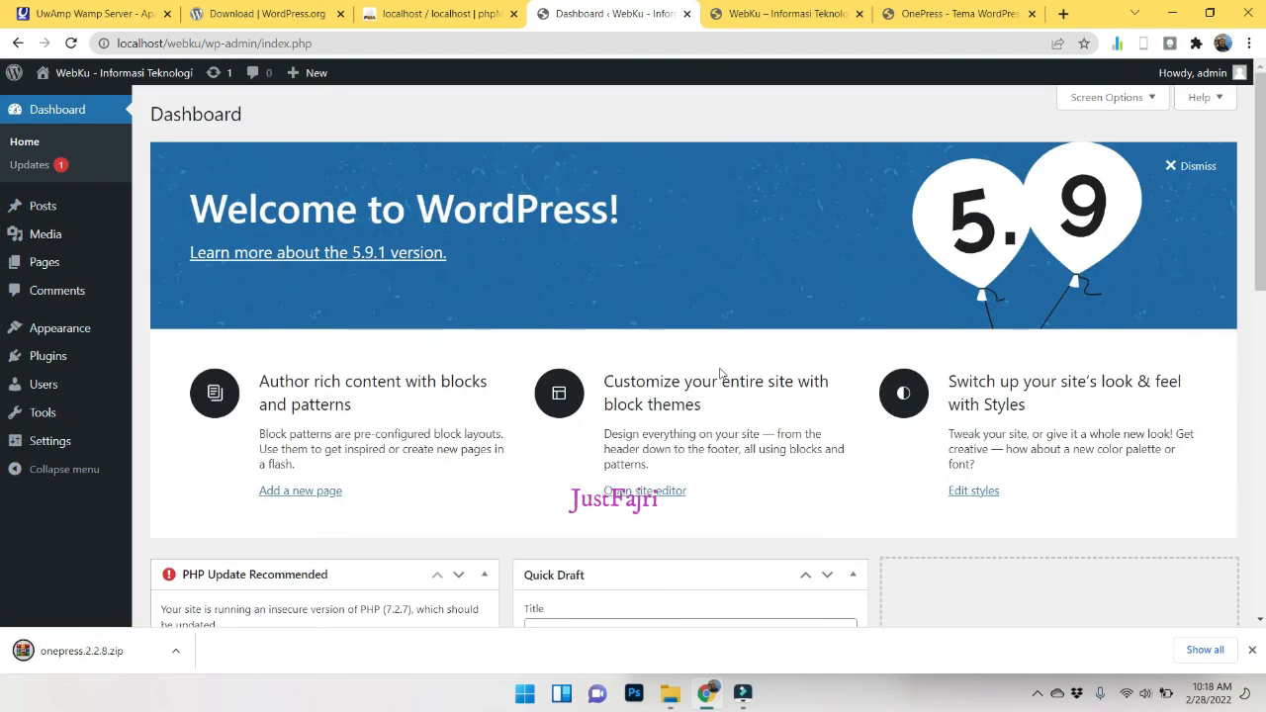
click(174, 658)
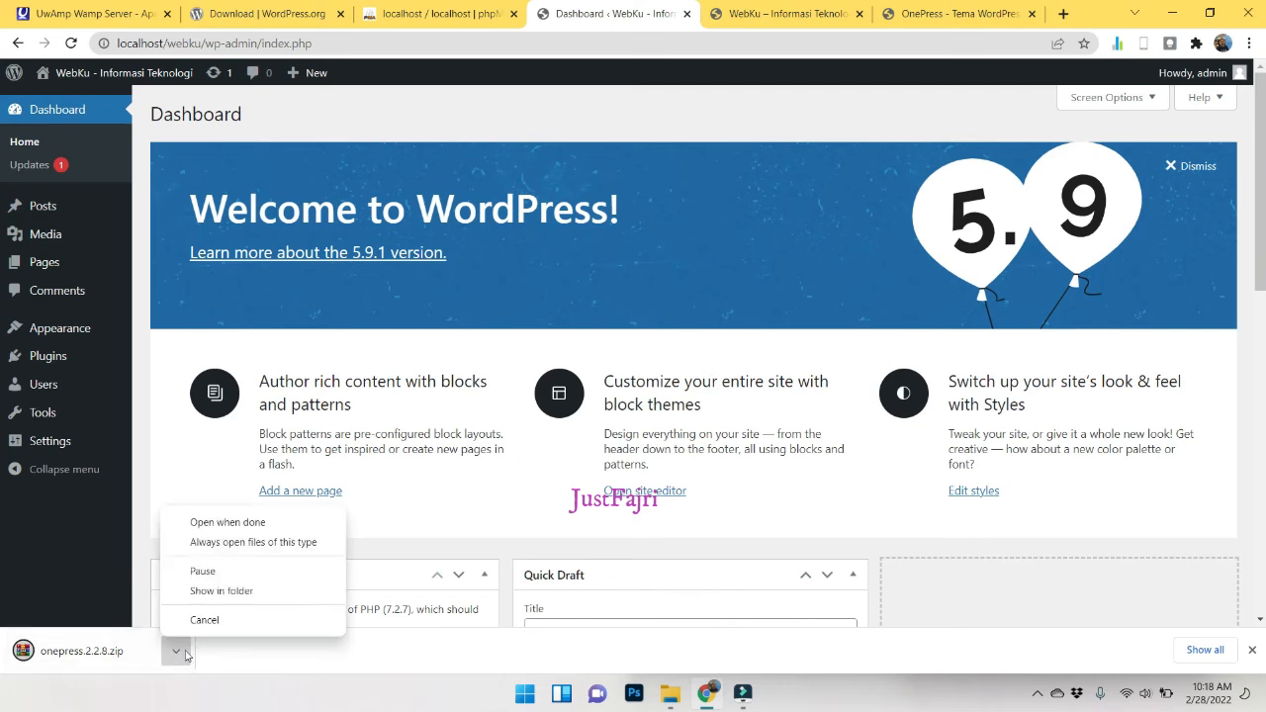
click(210, 600)
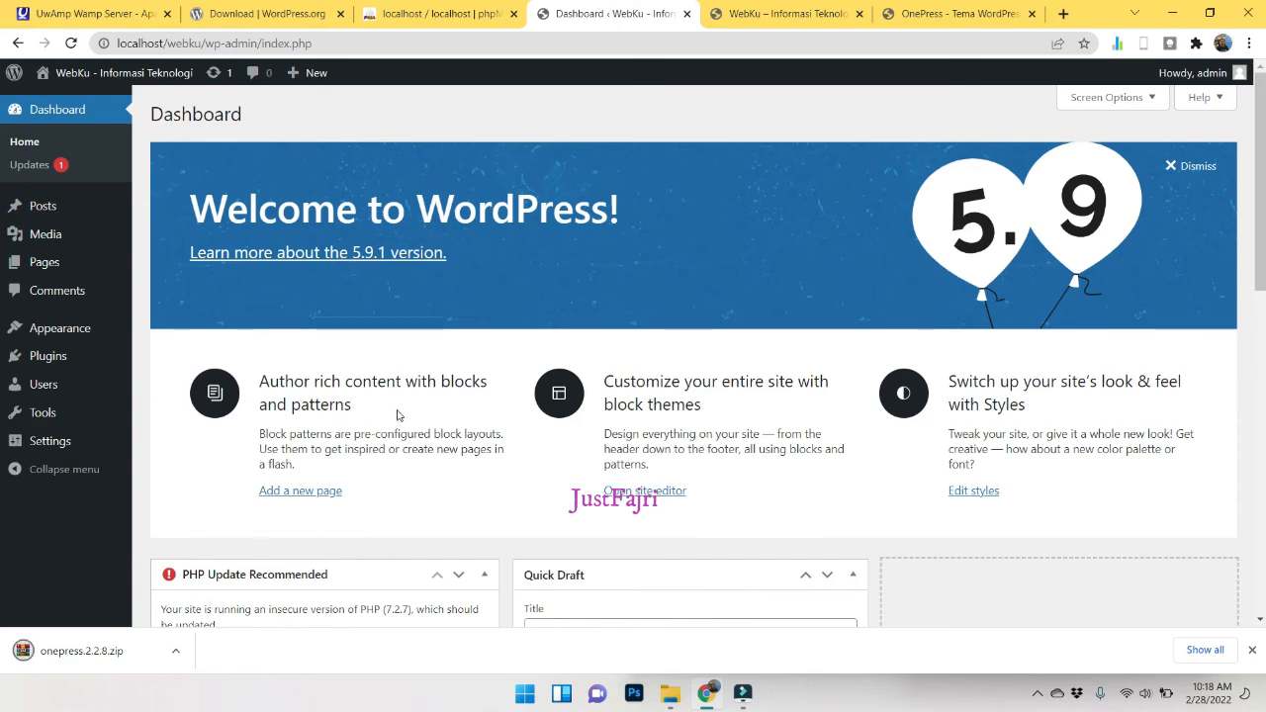
click(175, 651)
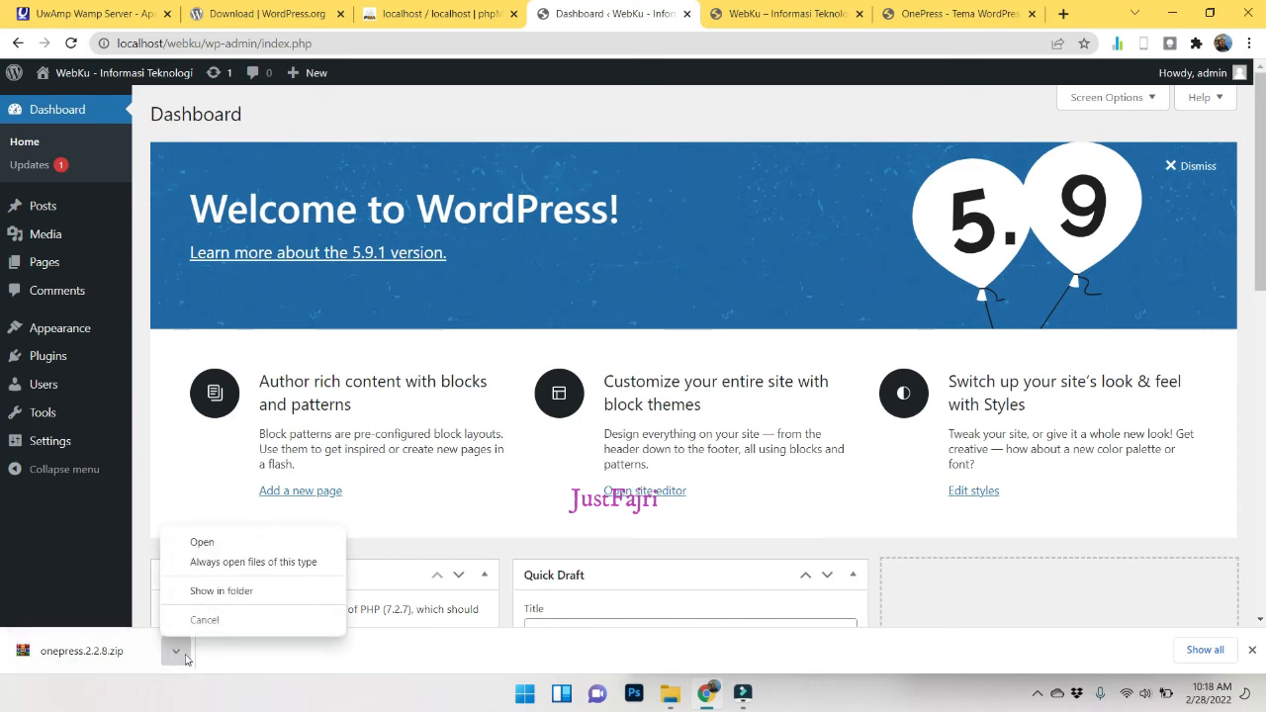
click(227, 596)
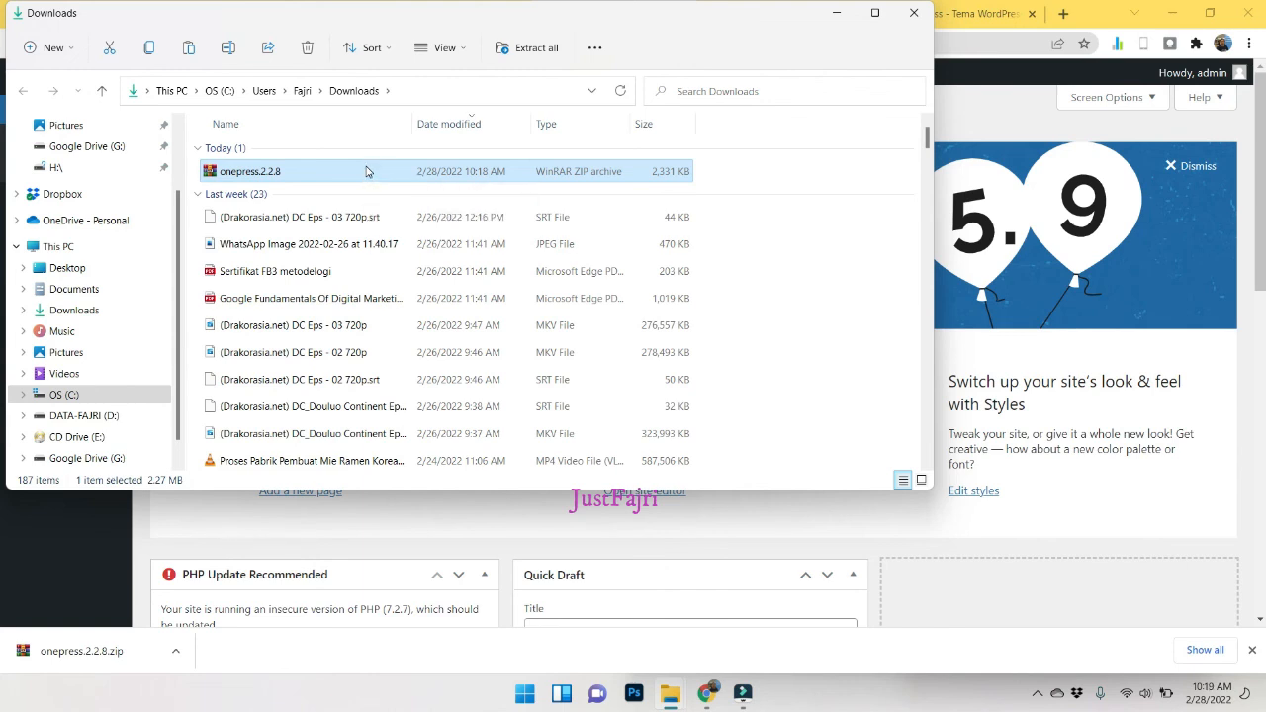
Extract onepress.2.2.8.zip into its own onepress.2.2.8 folder.
right_click(366, 171)
click(529, 419)
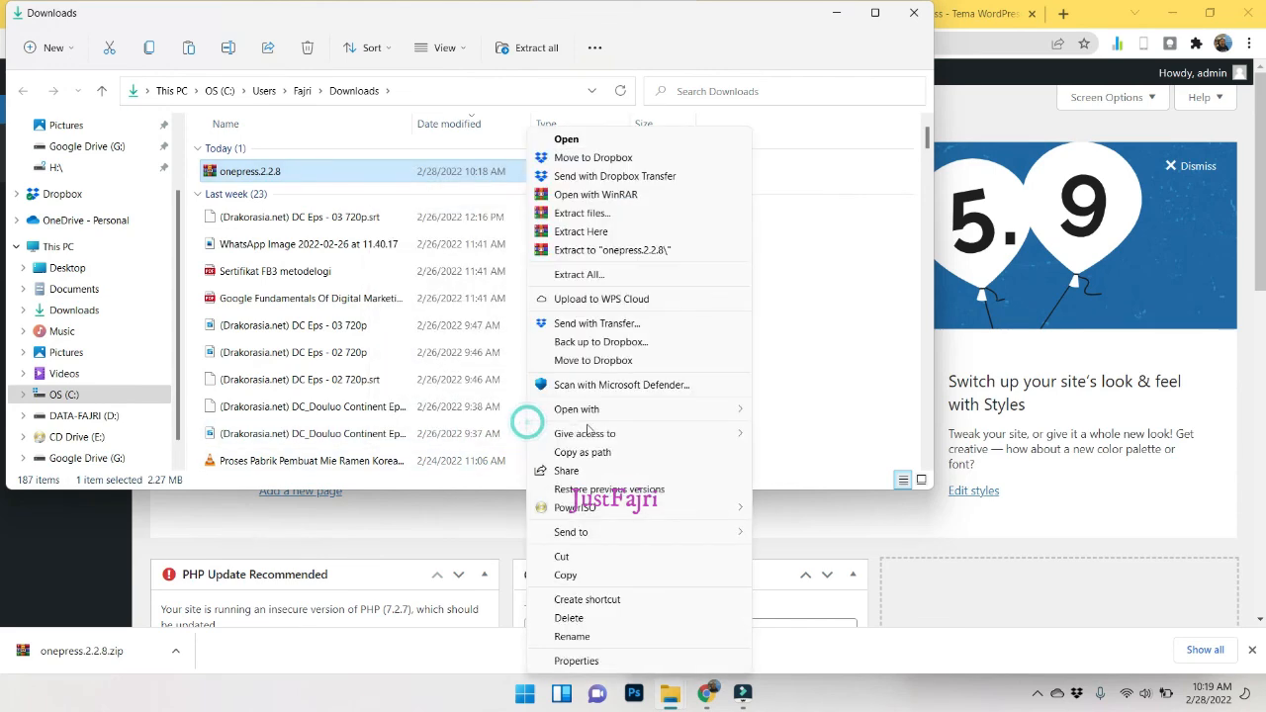
click(604, 249)
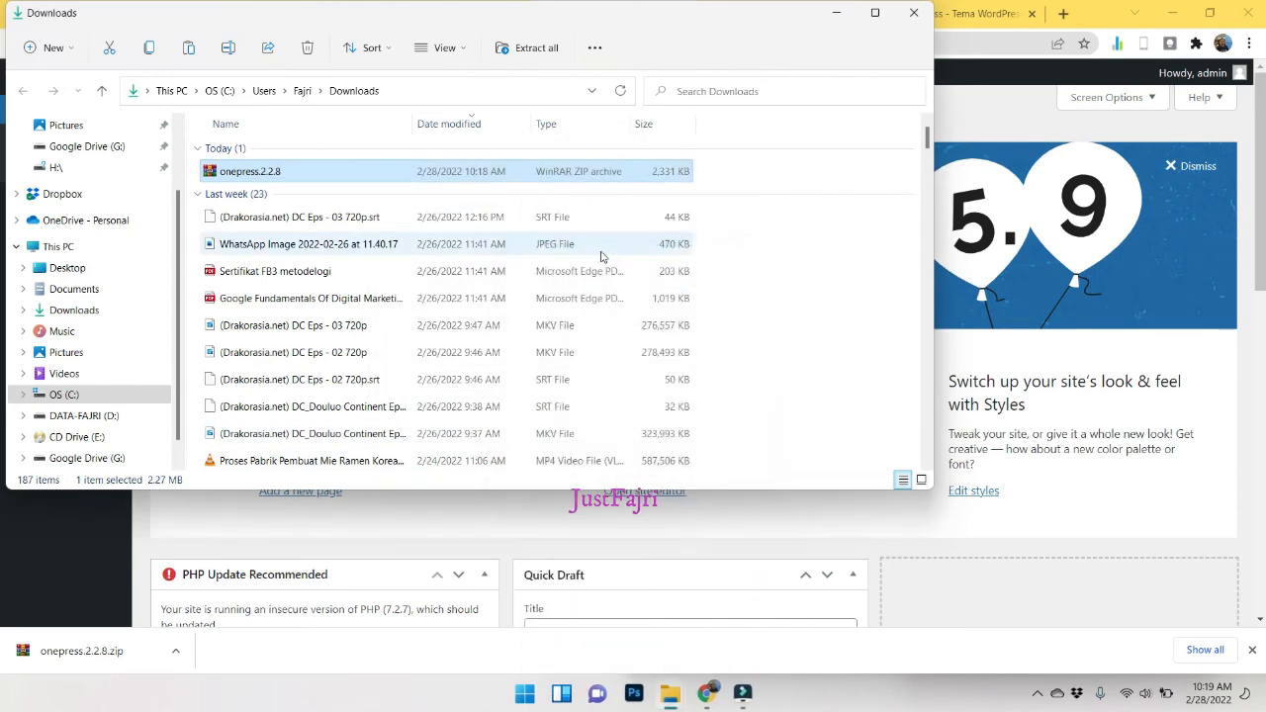
Check the onepress theme folder inside onepress.2.2.8, then switch to the www Explorer window.
double_click(265, 198)
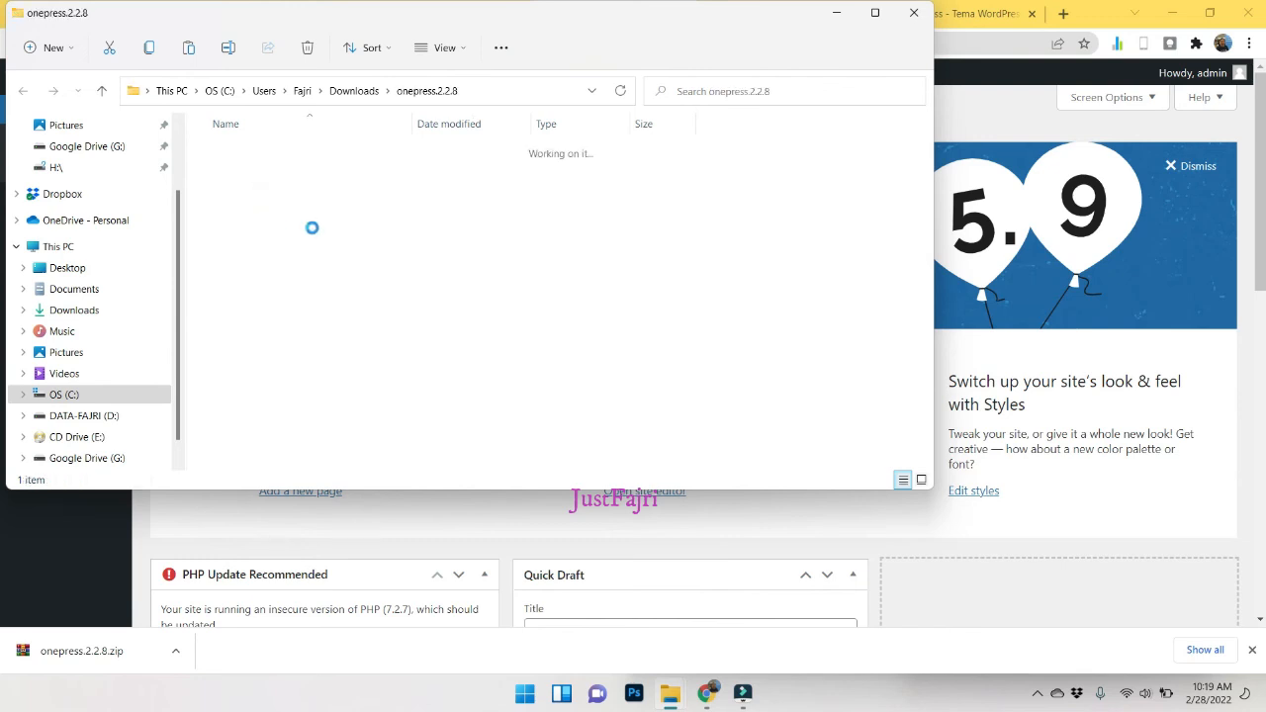
double_click(250, 154)
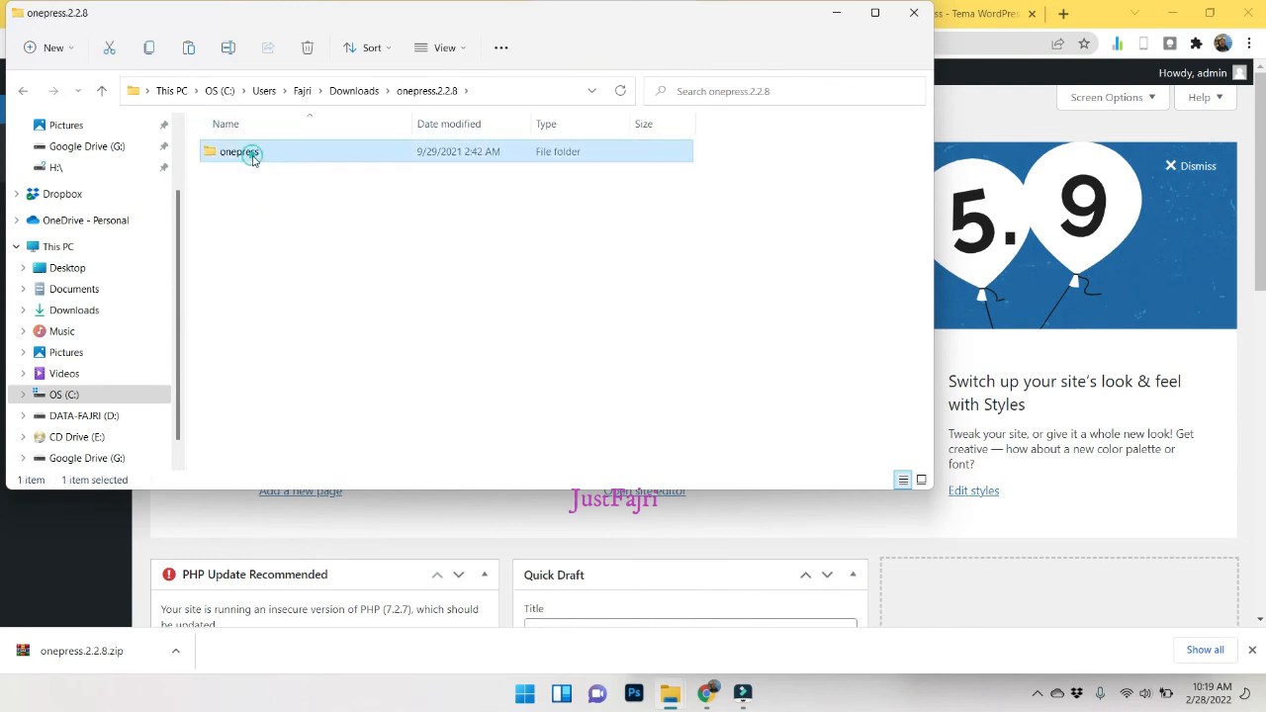
click(23, 91)
click(677, 689)
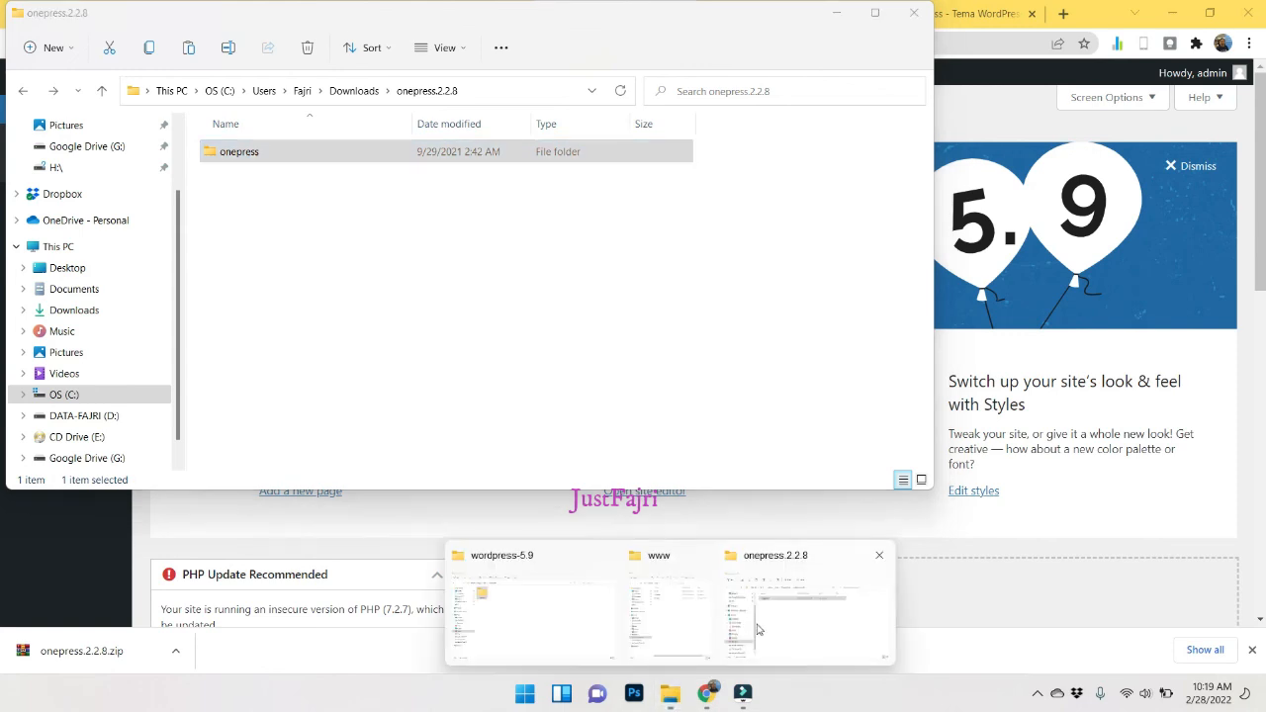
click(676, 593)
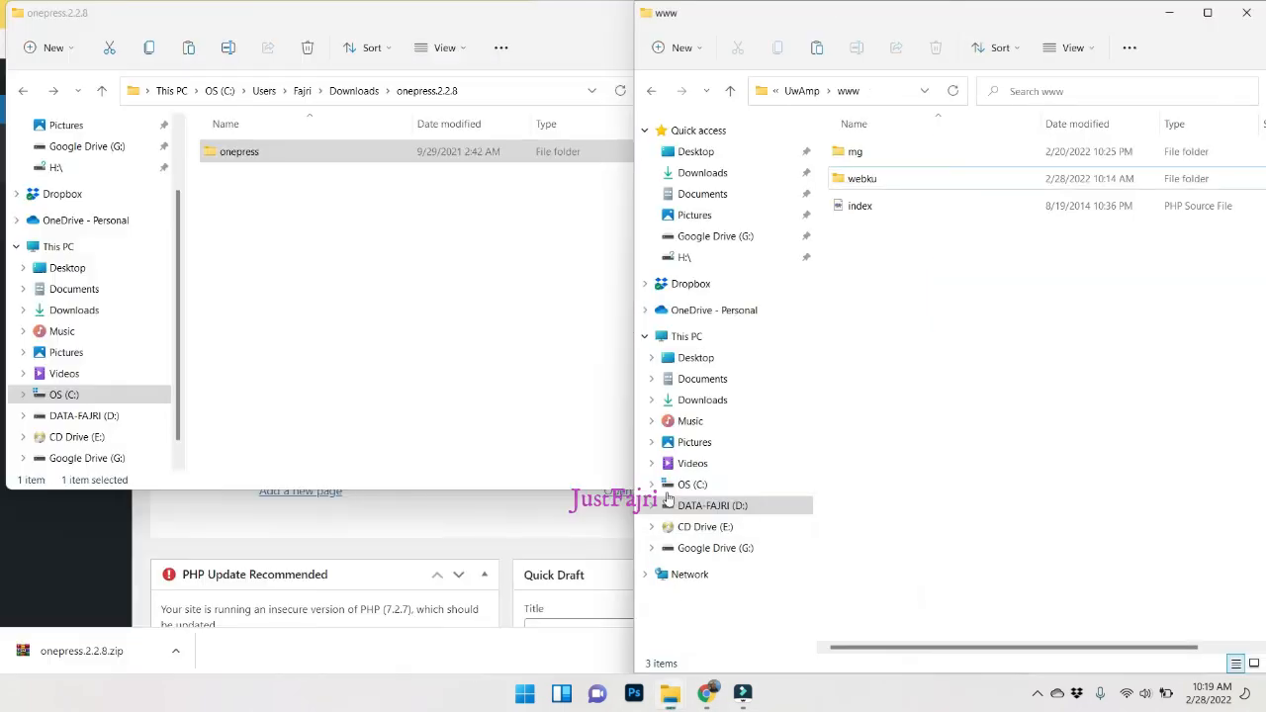
Paste the onepress folder into webku\wp-content\themes.
double_click(870, 180)
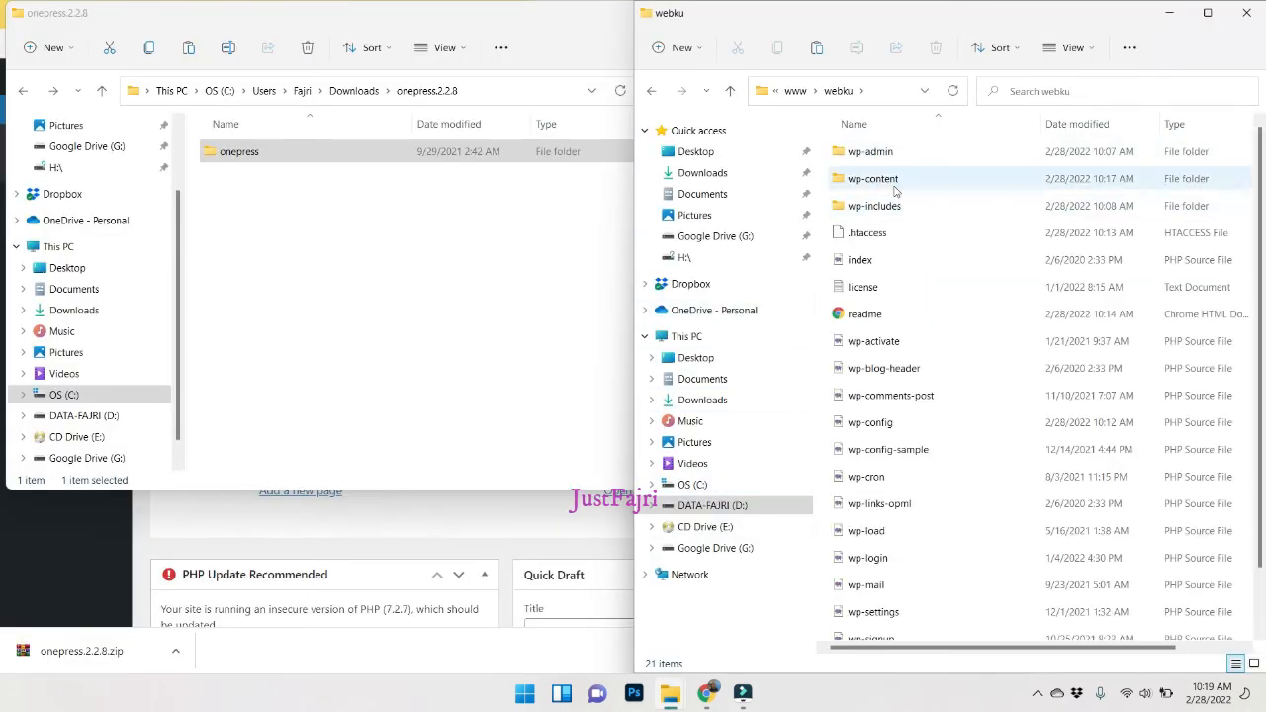
double_click(890, 181)
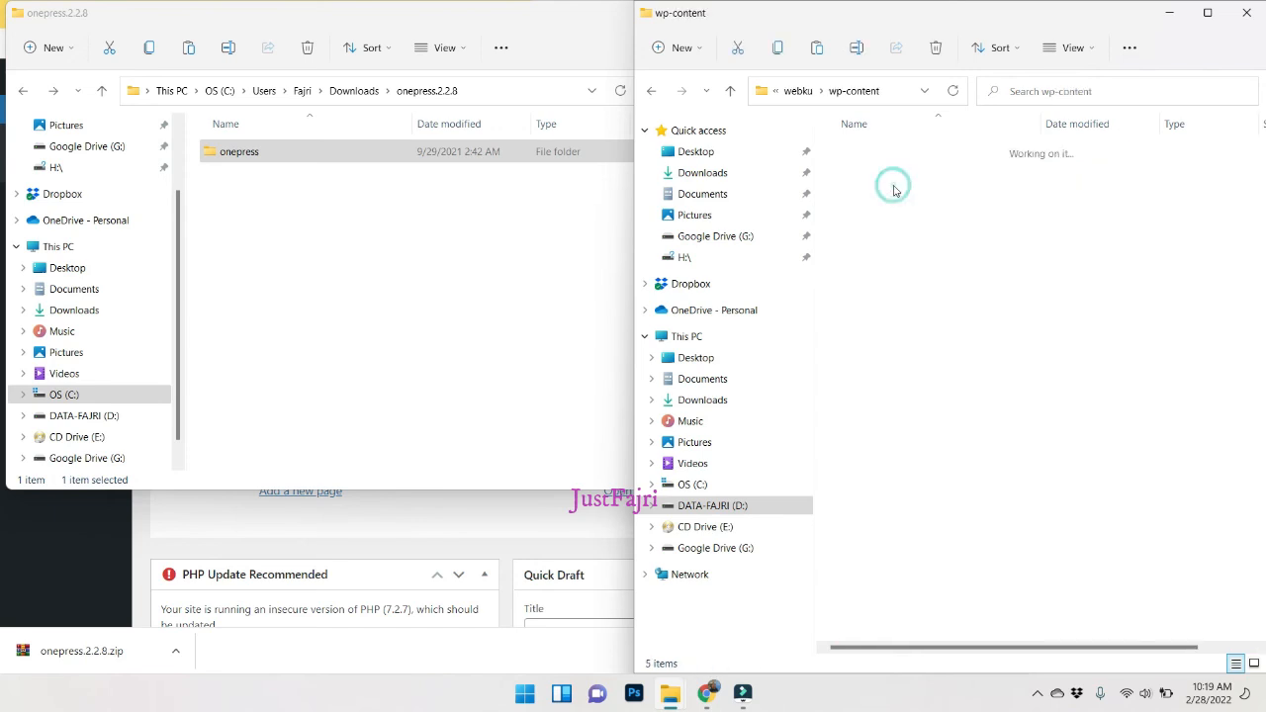
double_click(864, 178)
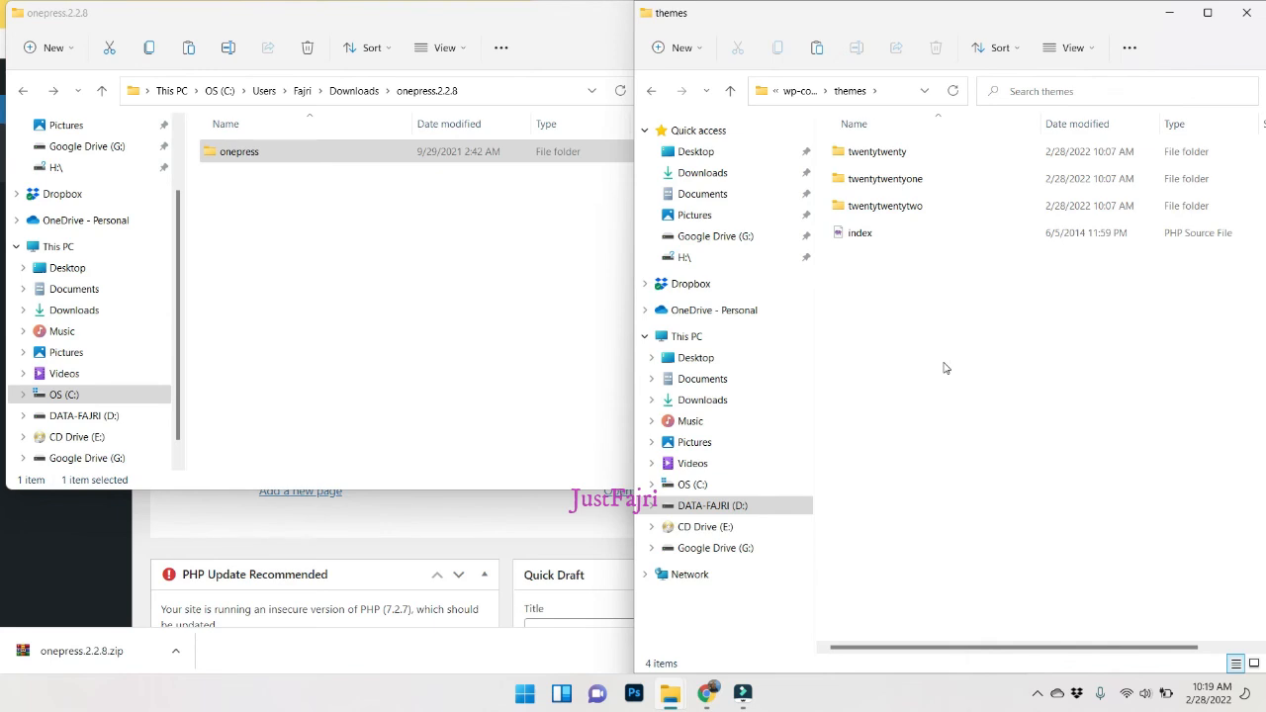
key(ctrl+v)
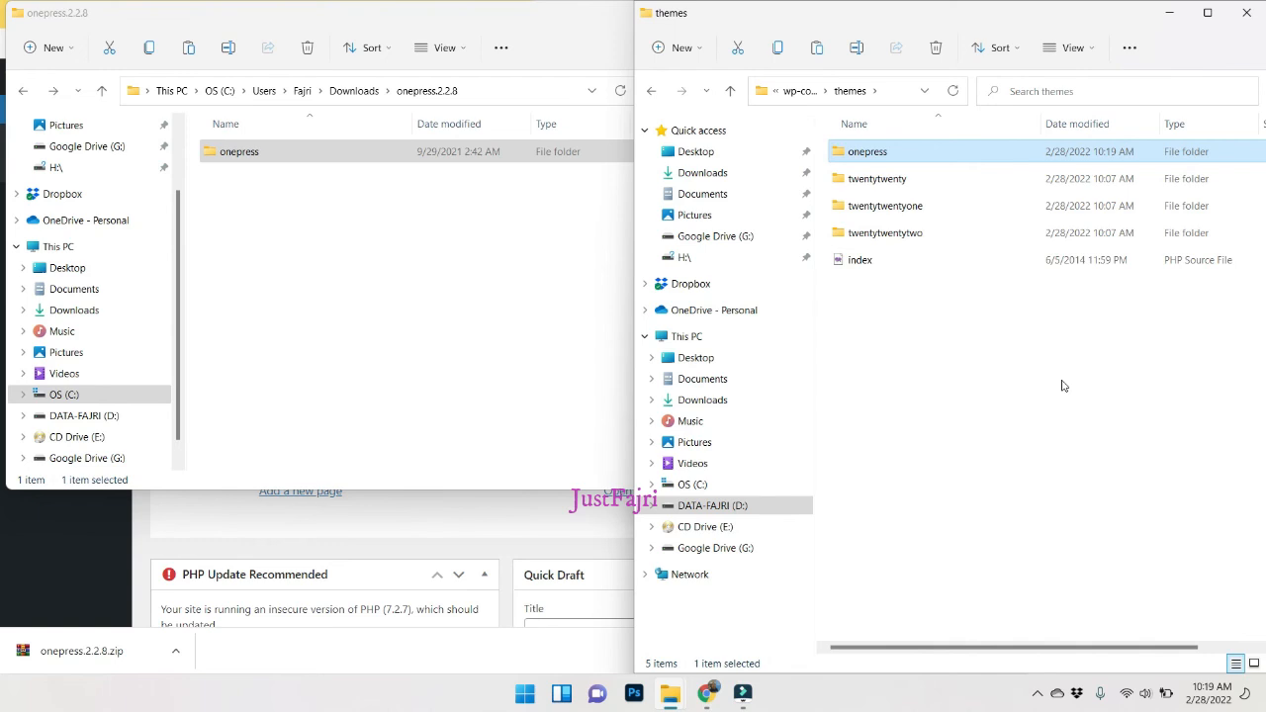
Verify the copied onepress folder in themes, then minimize both Explorer windows.
click(853, 154)
double_click(853, 154)
click(651, 90)
click(1178, 16)
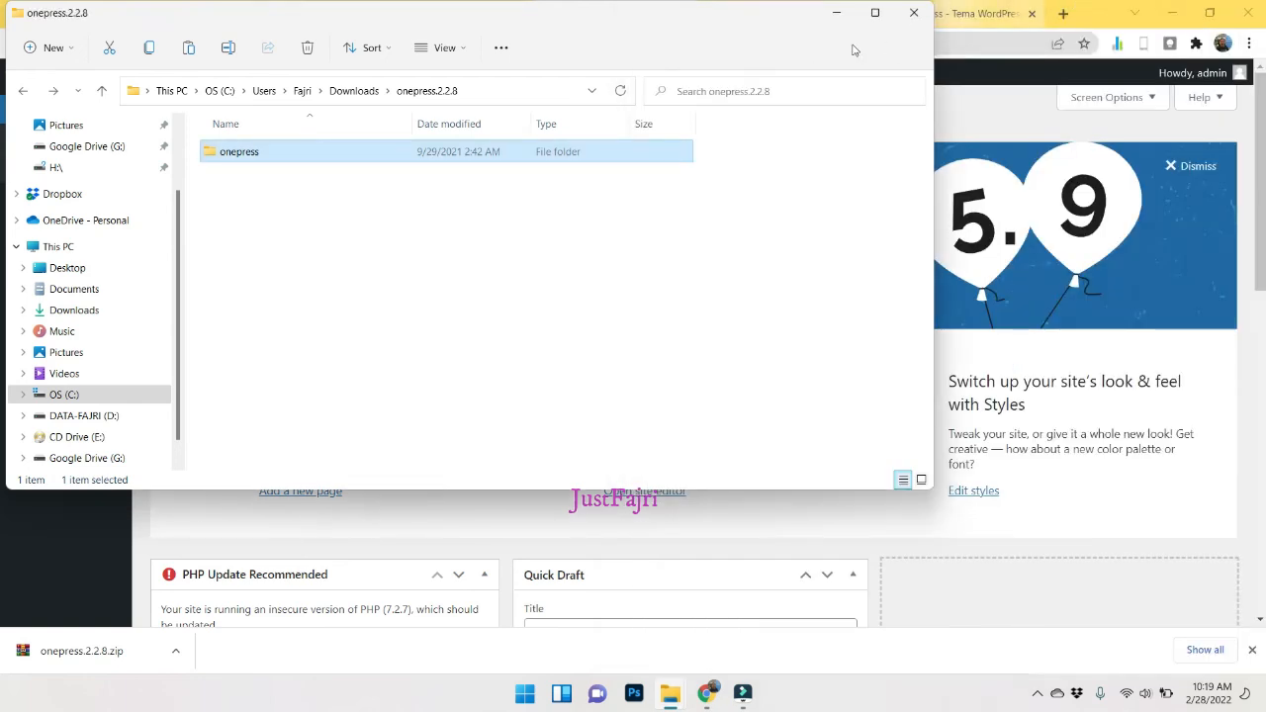
click(835, 14)
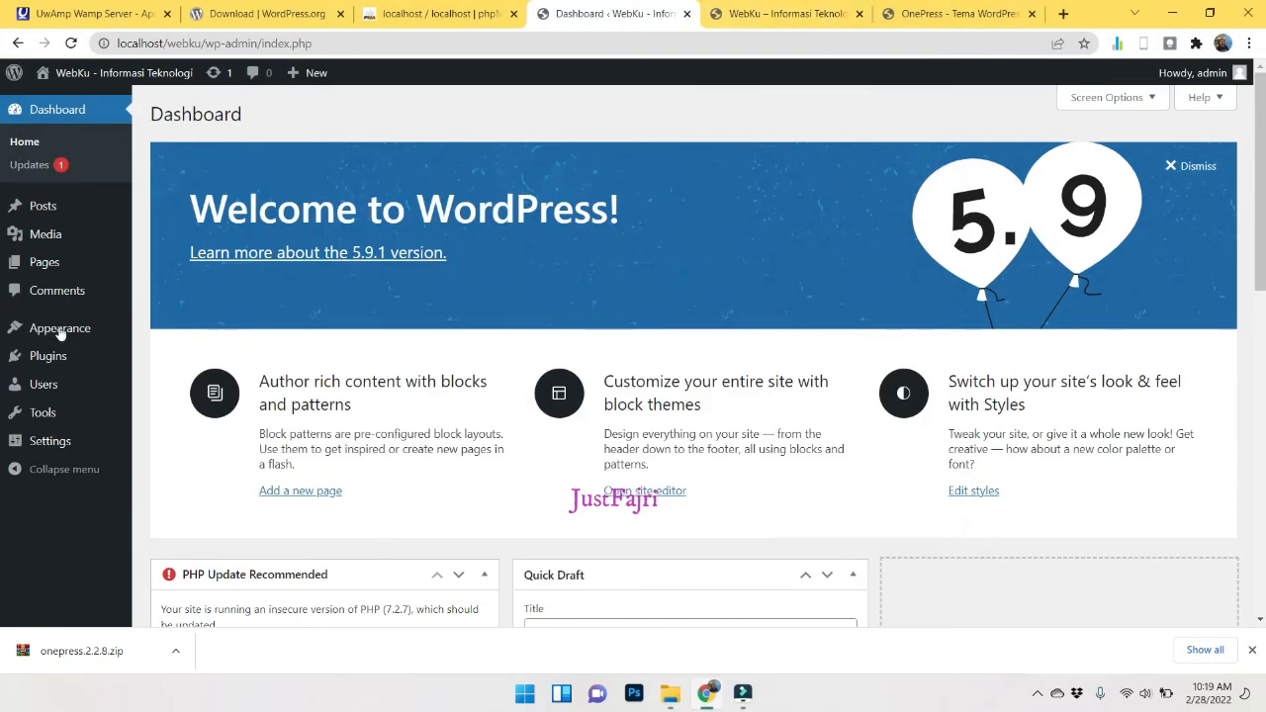
Activate the OnePress theme and reload the WebKu front page to see its new layout.
mouse_move(40, 336)
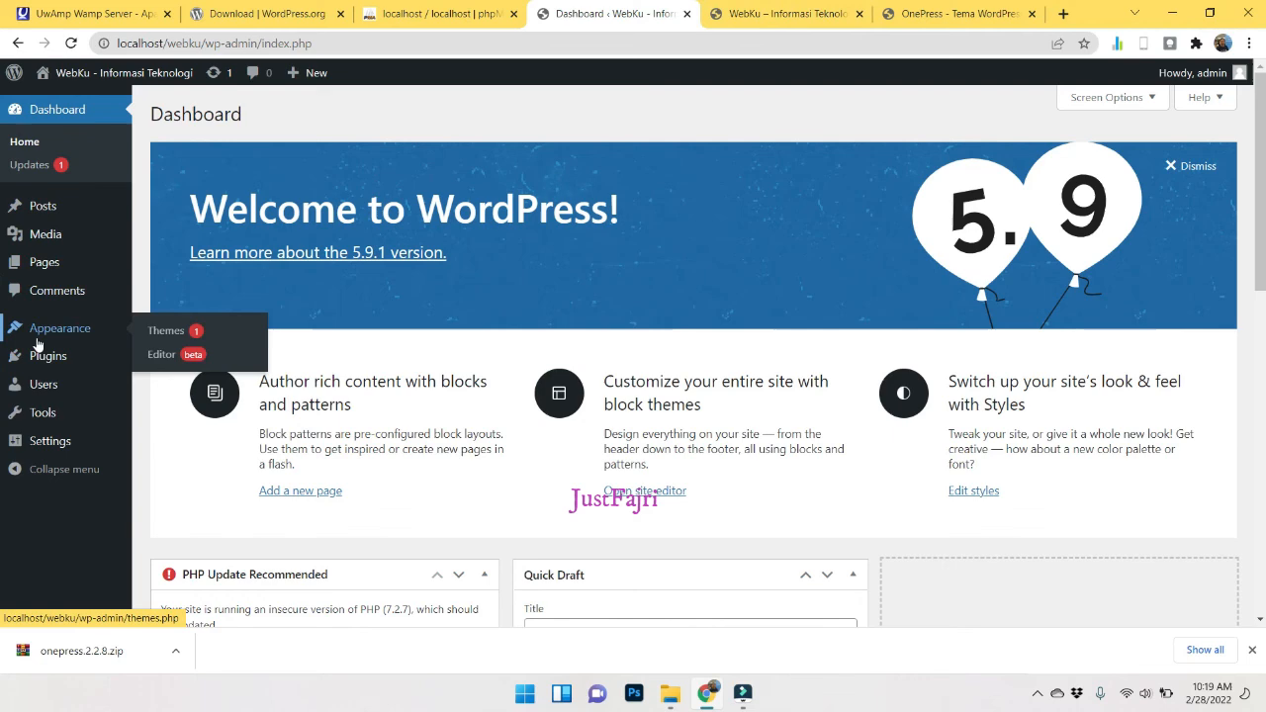
click(167, 333)
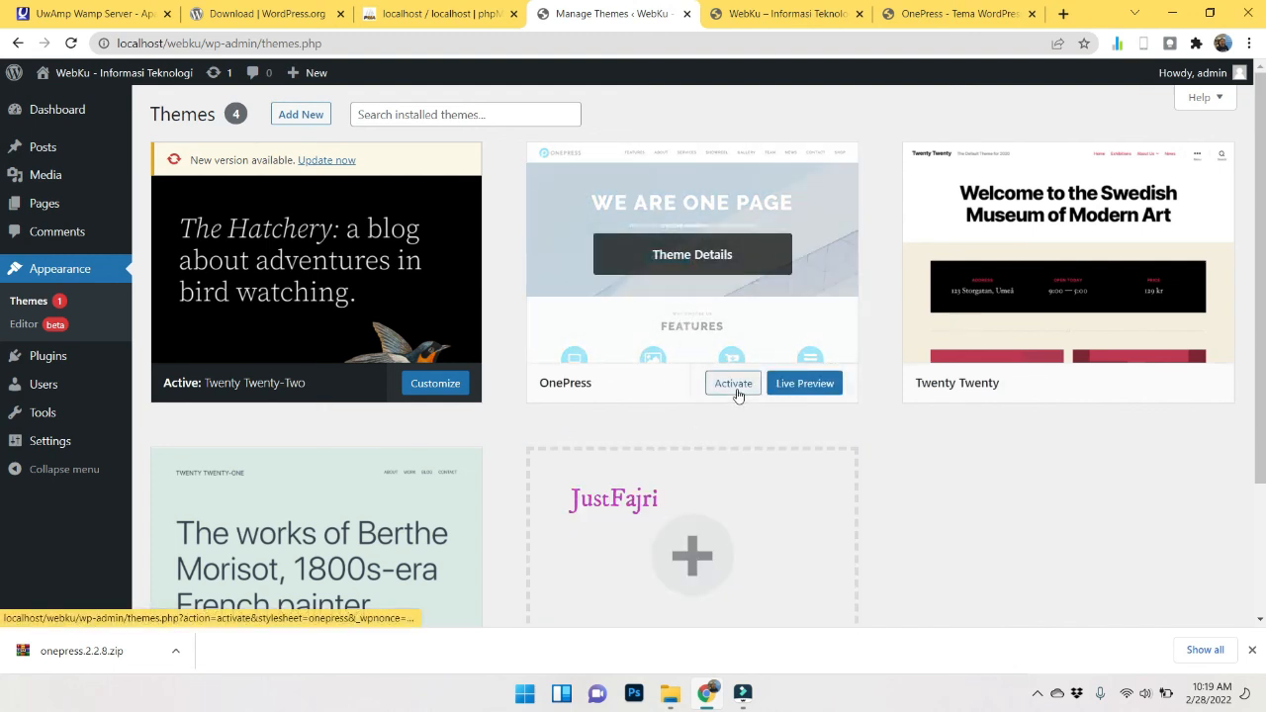
click(737, 394)
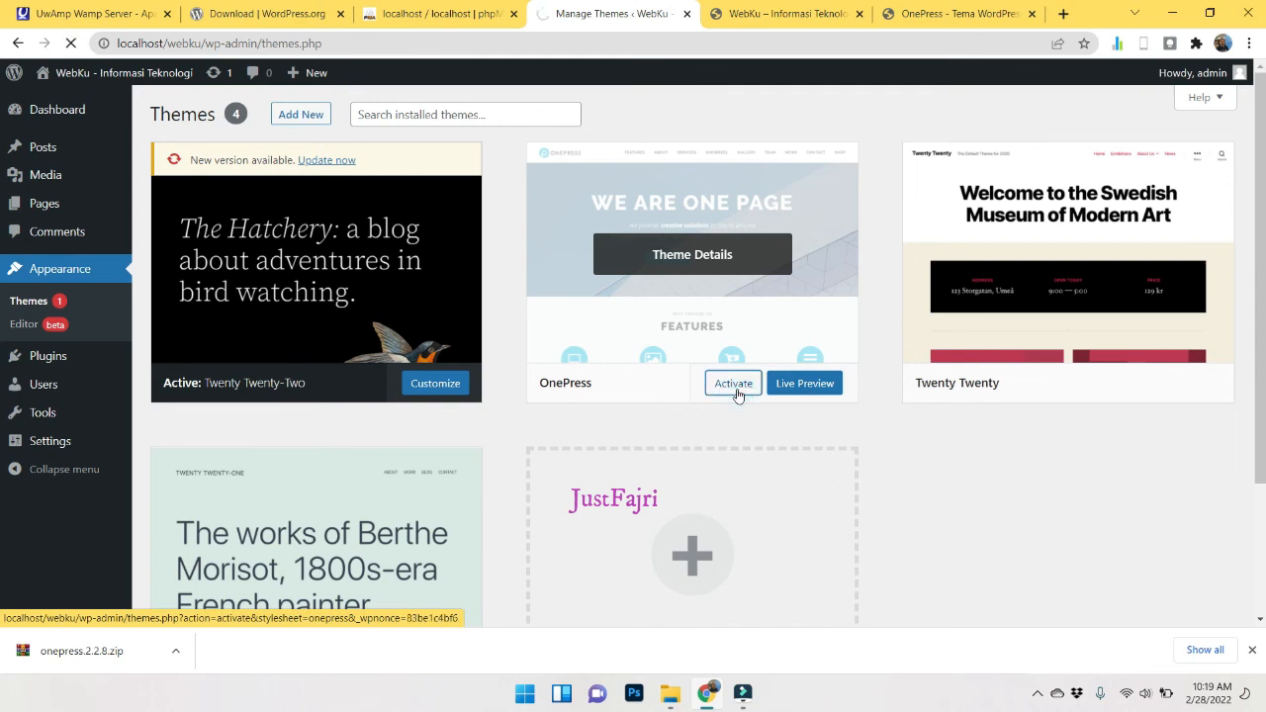
click(836, 16)
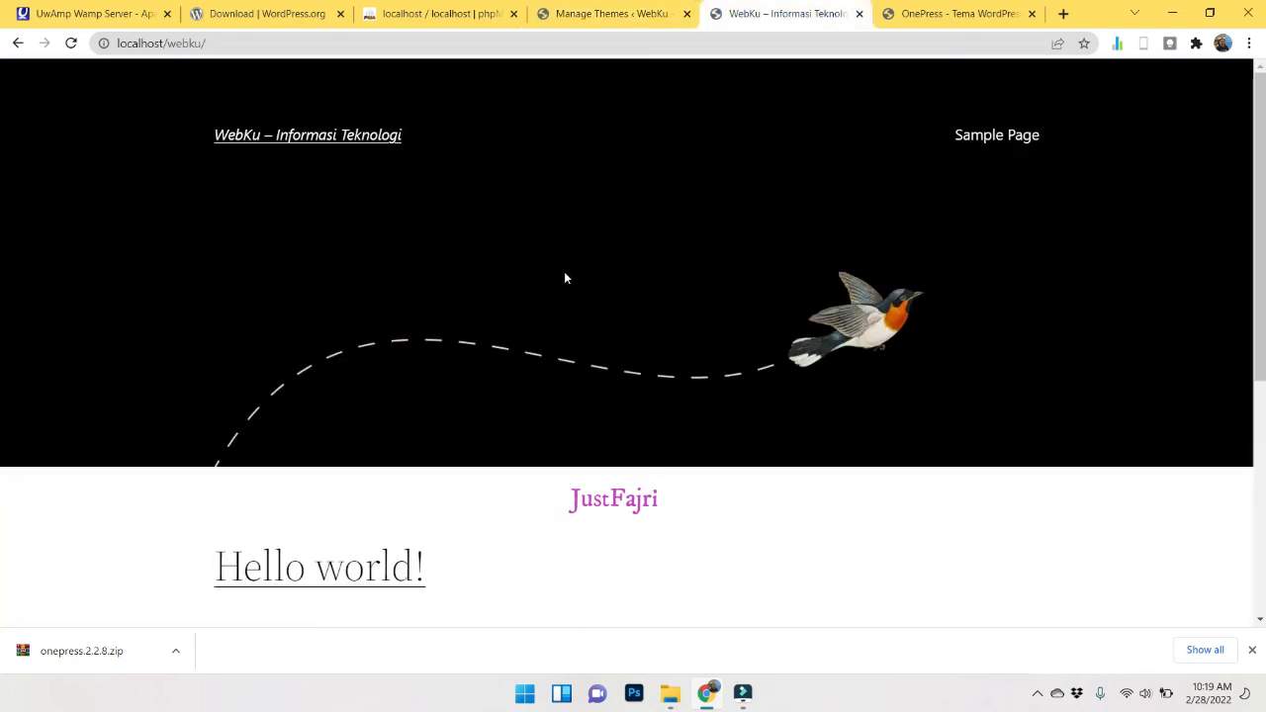
click(71, 45)
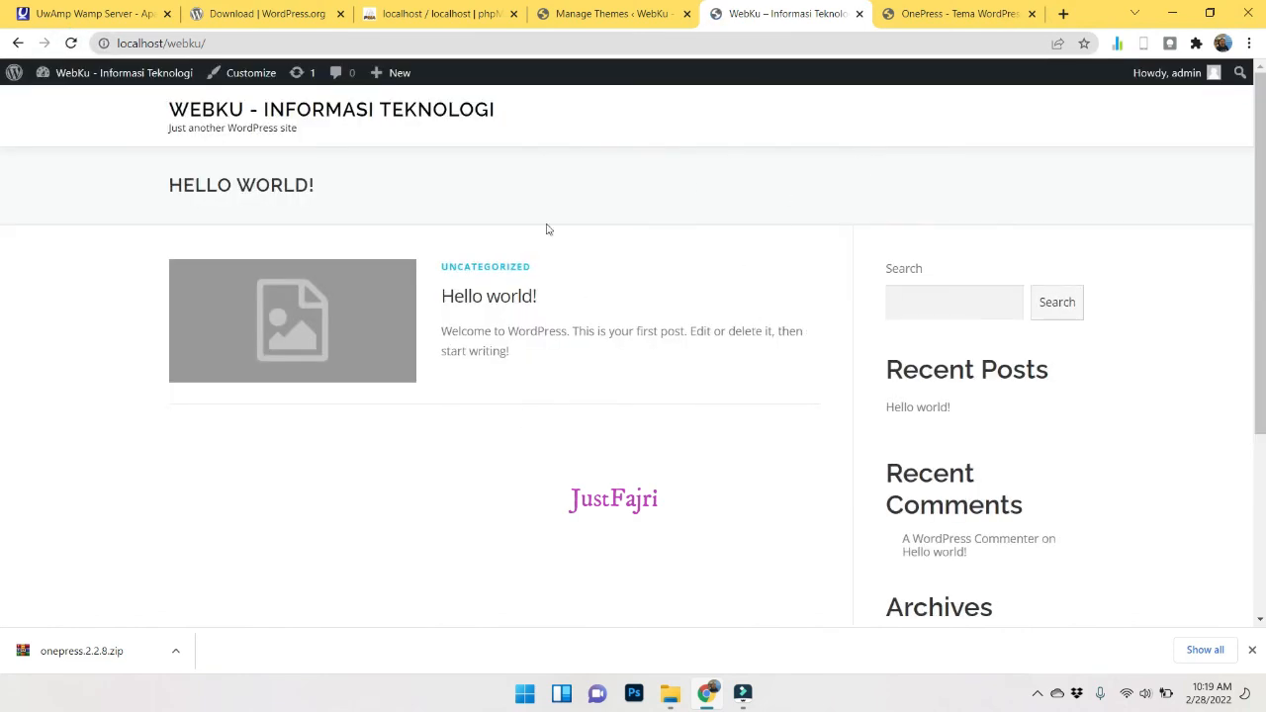
click(608, 13)
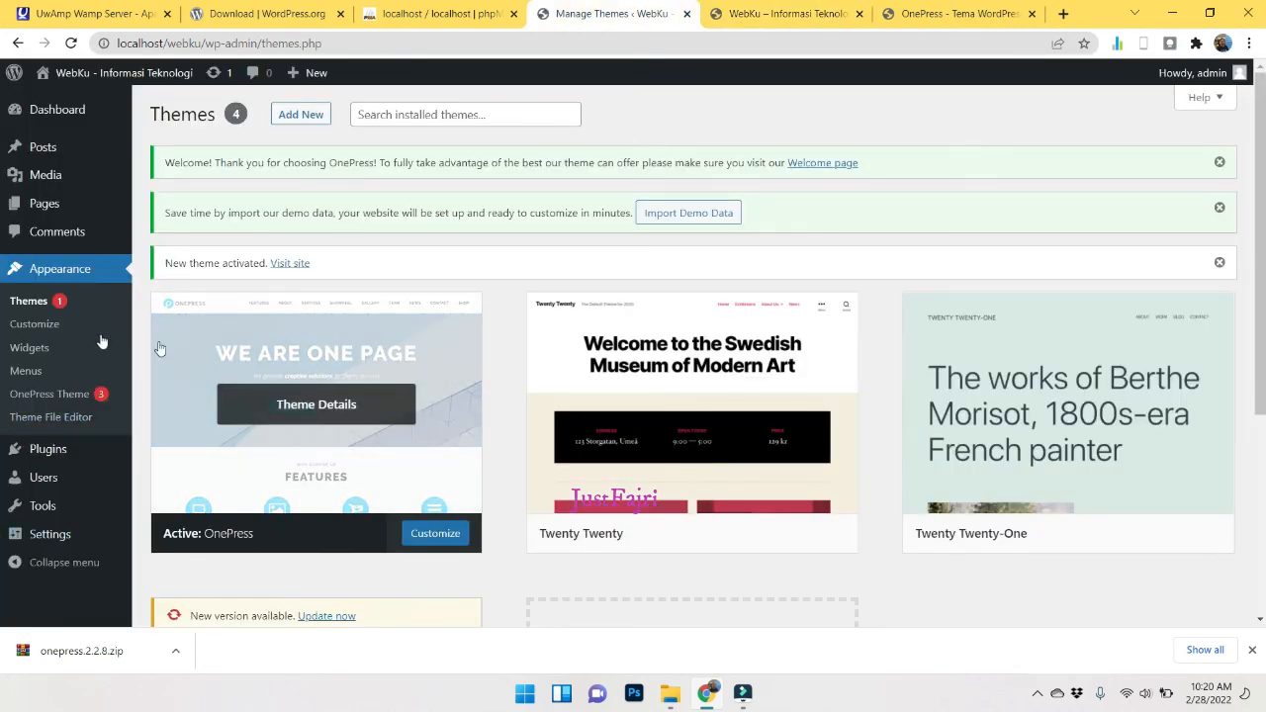
click(41, 325)
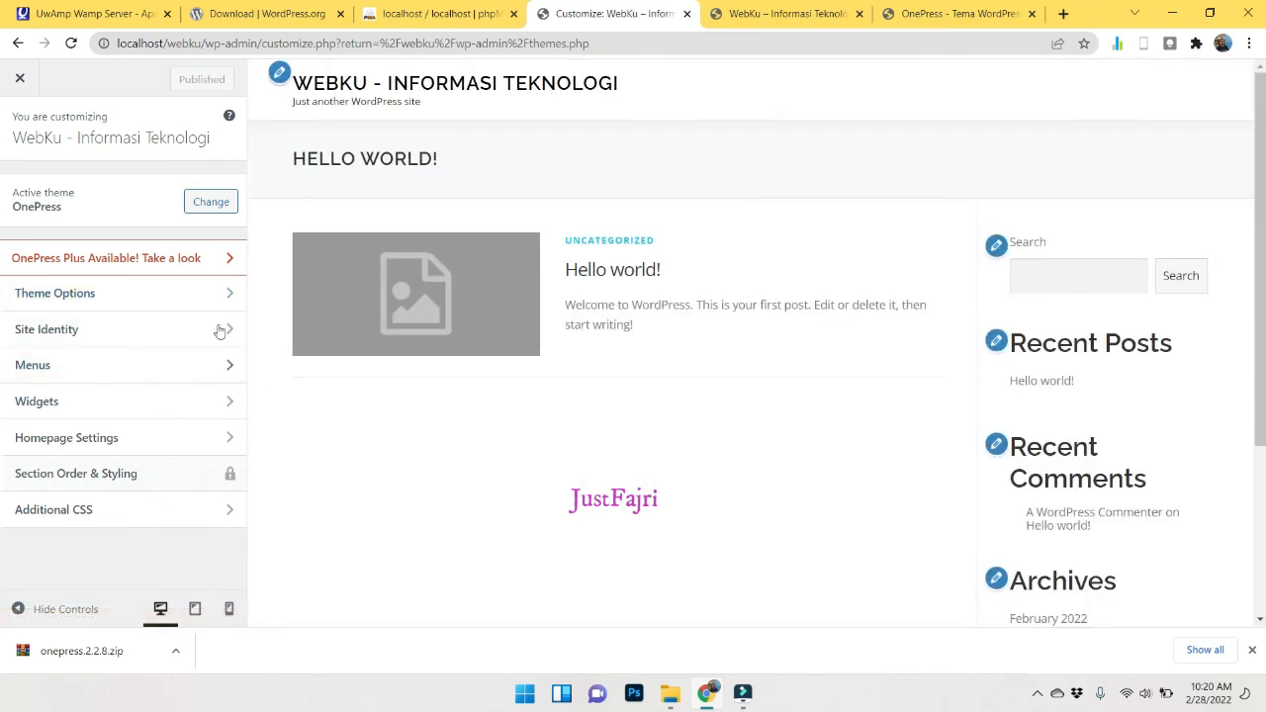
Browse OnePress Theme Options, glancing at Site Colors, then open the Header settings.
click(184, 287)
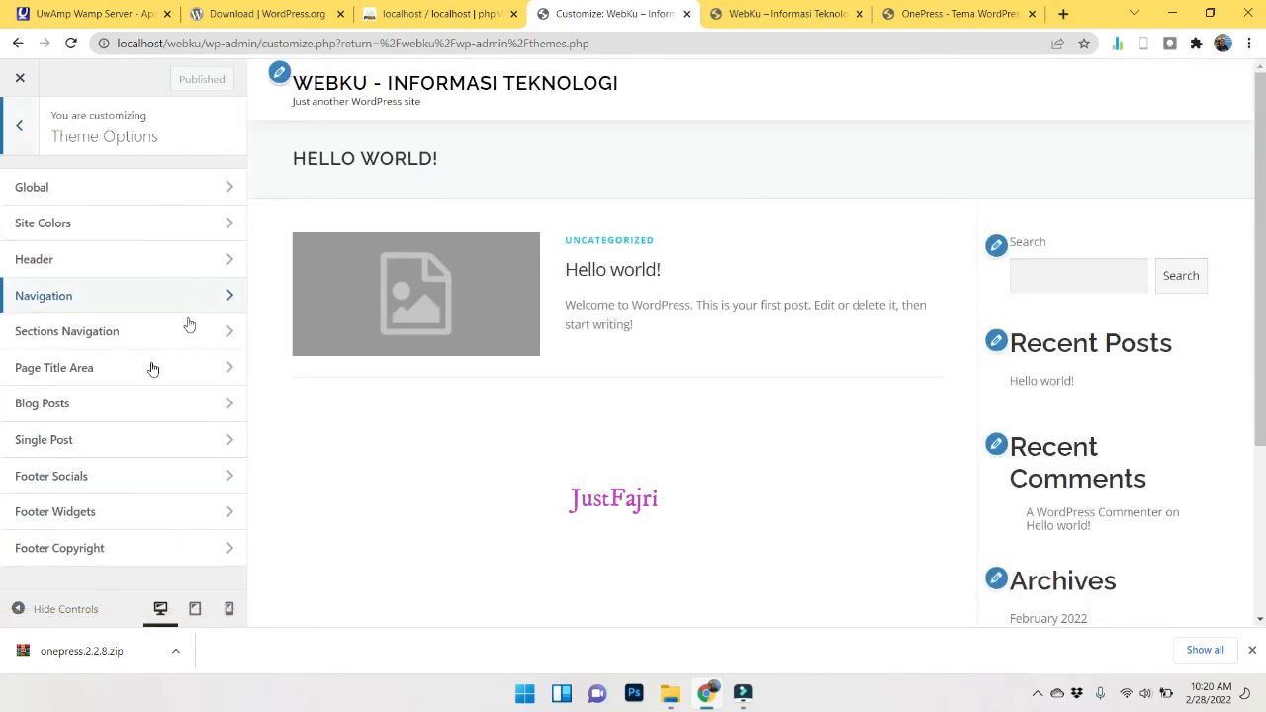
click(76, 219)
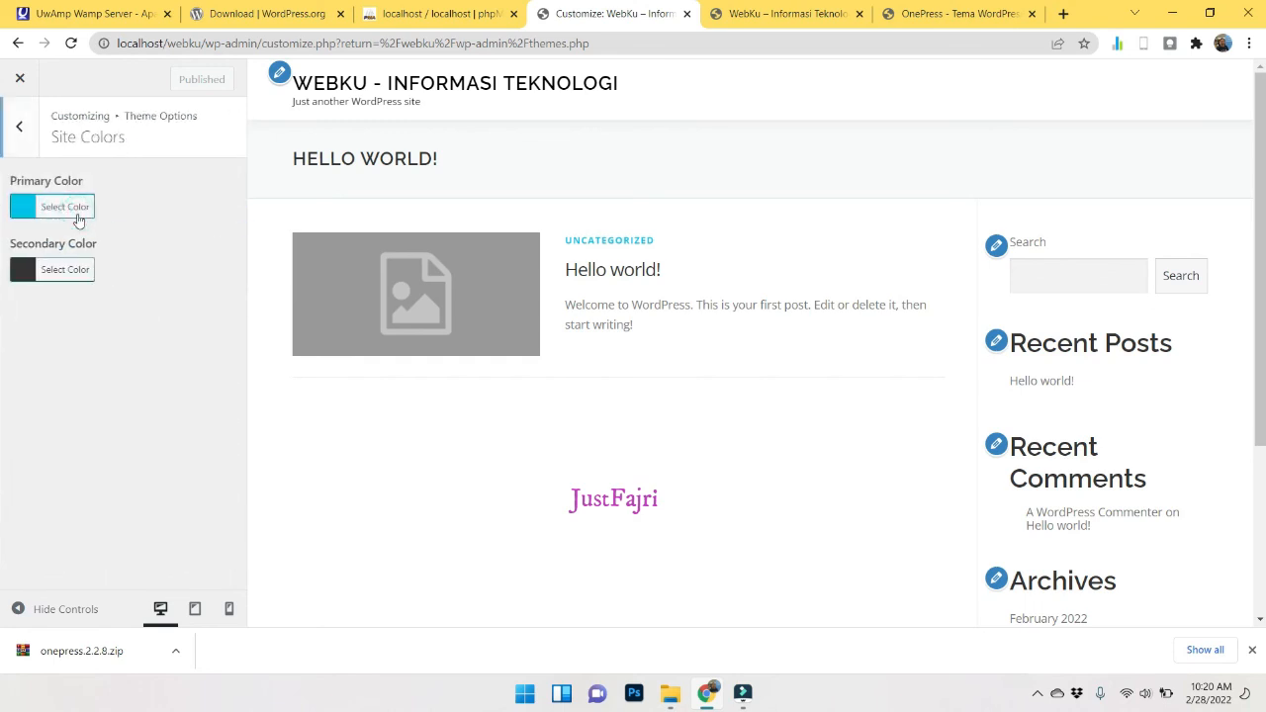
click(15, 148)
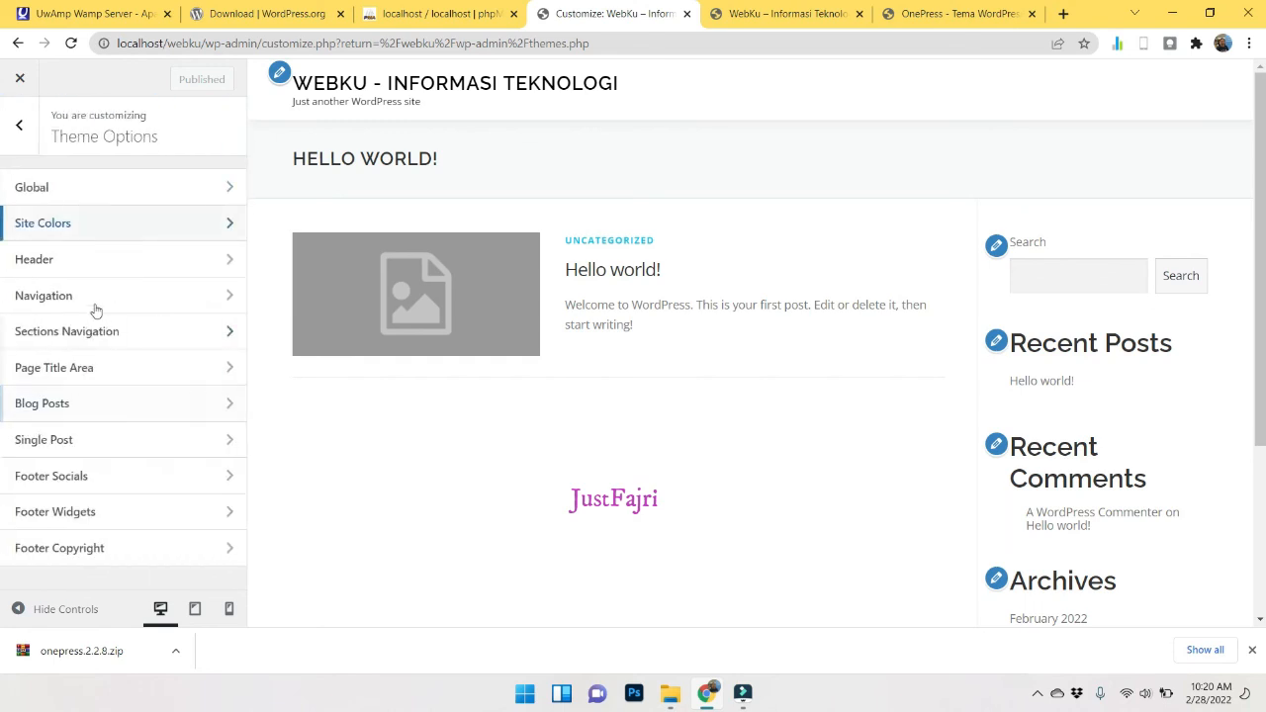
click(75, 257)
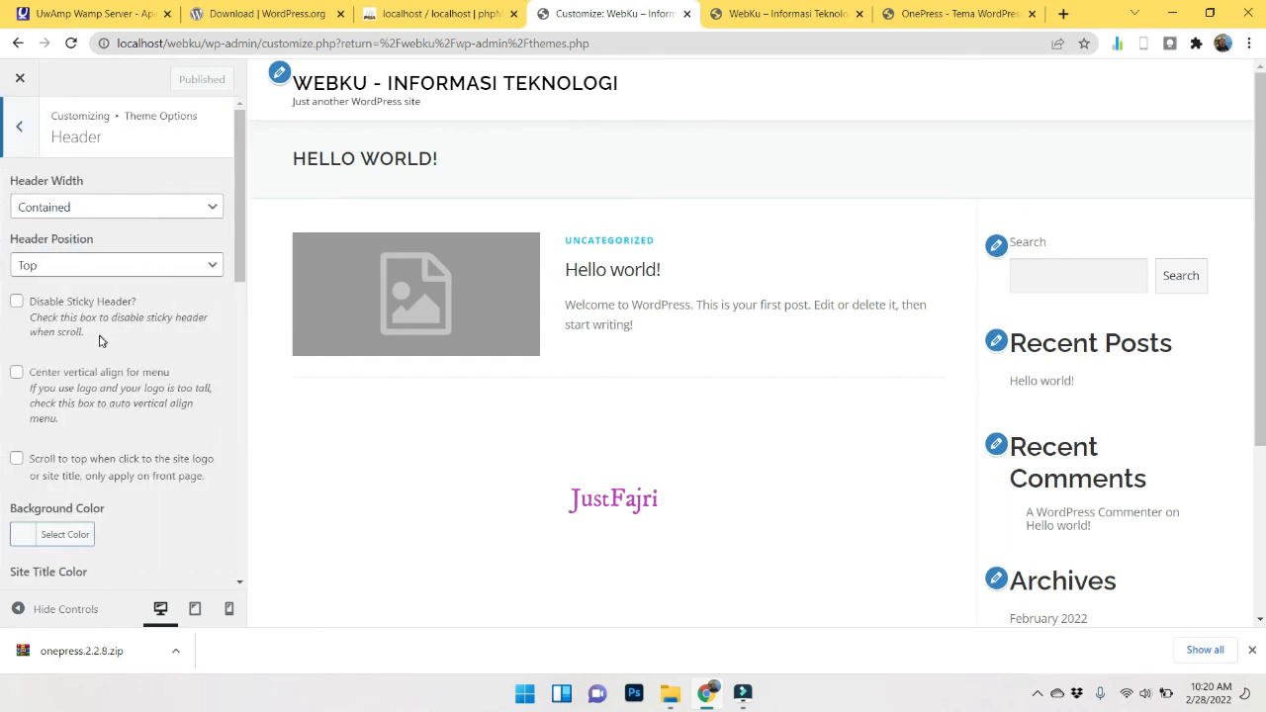
scroll(99, 341, down, 6)
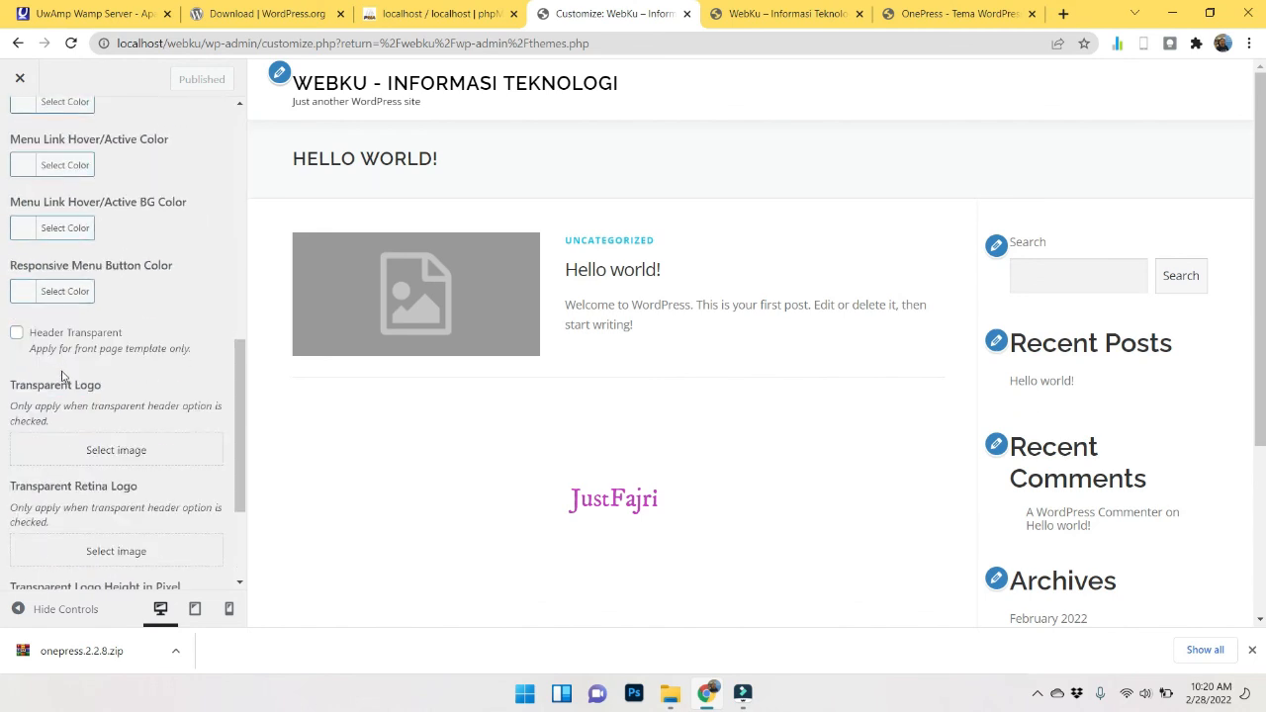
scroll(76, 416, down, 2)
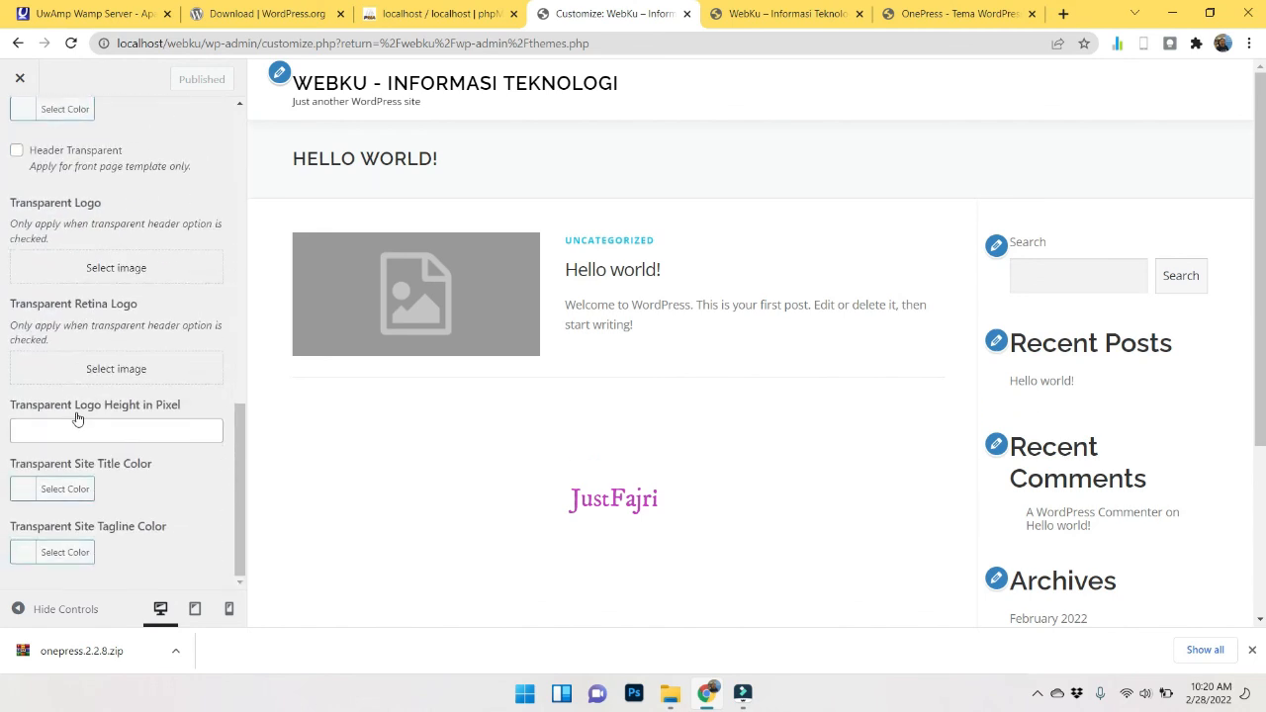
scroll(82, 422, up, 8)
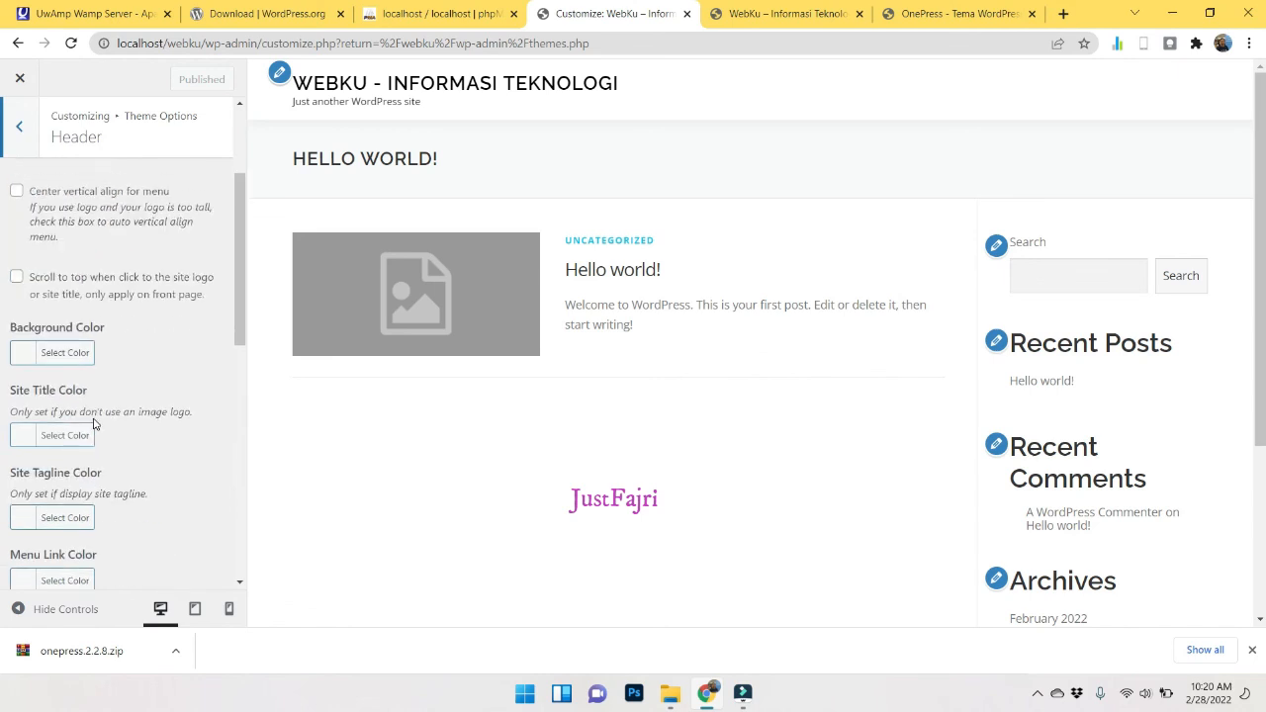
Set Header Position to Below Hero Slider, keeping Header Width Contained, then exit the Customizer.
click(66, 205)
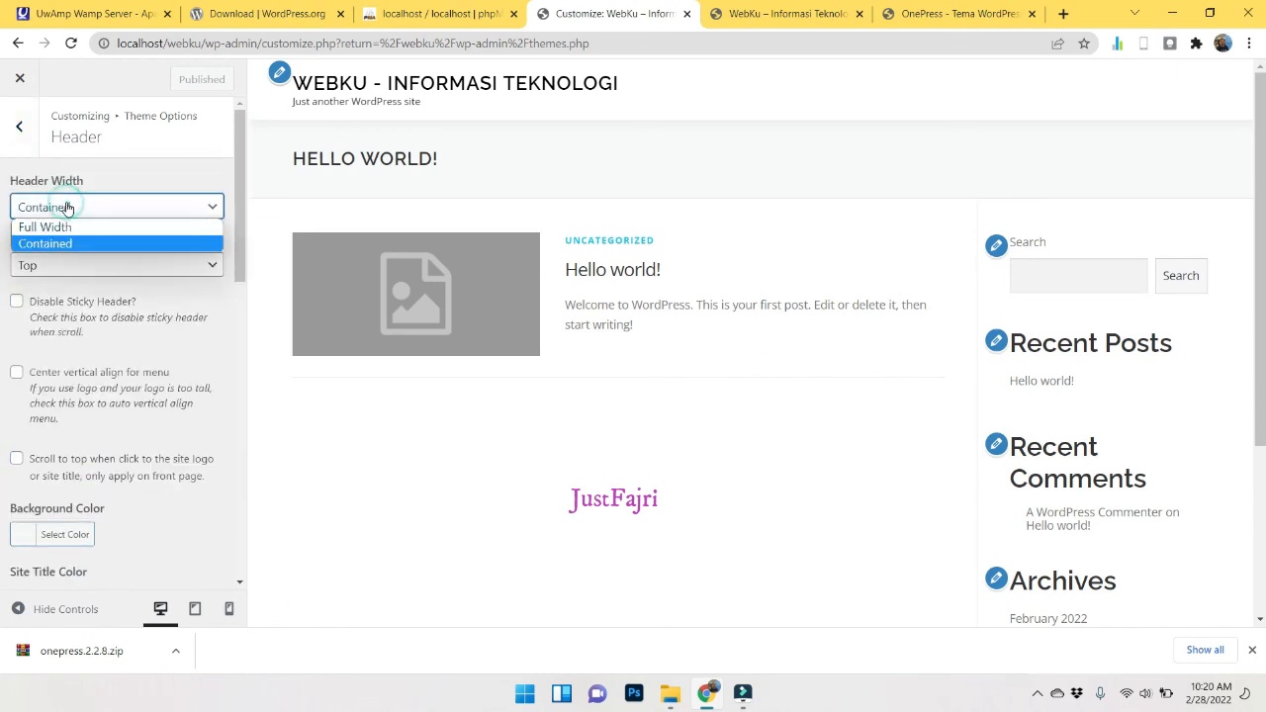
click(77, 227)
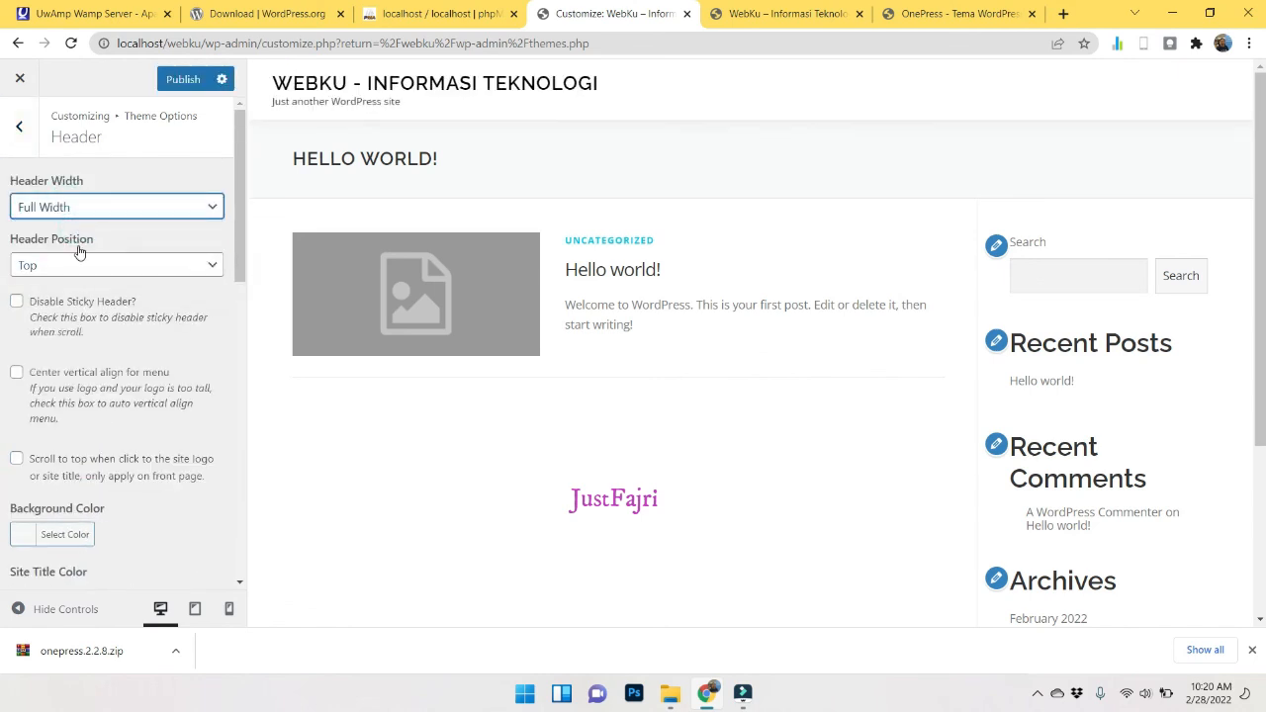
click(120, 265)
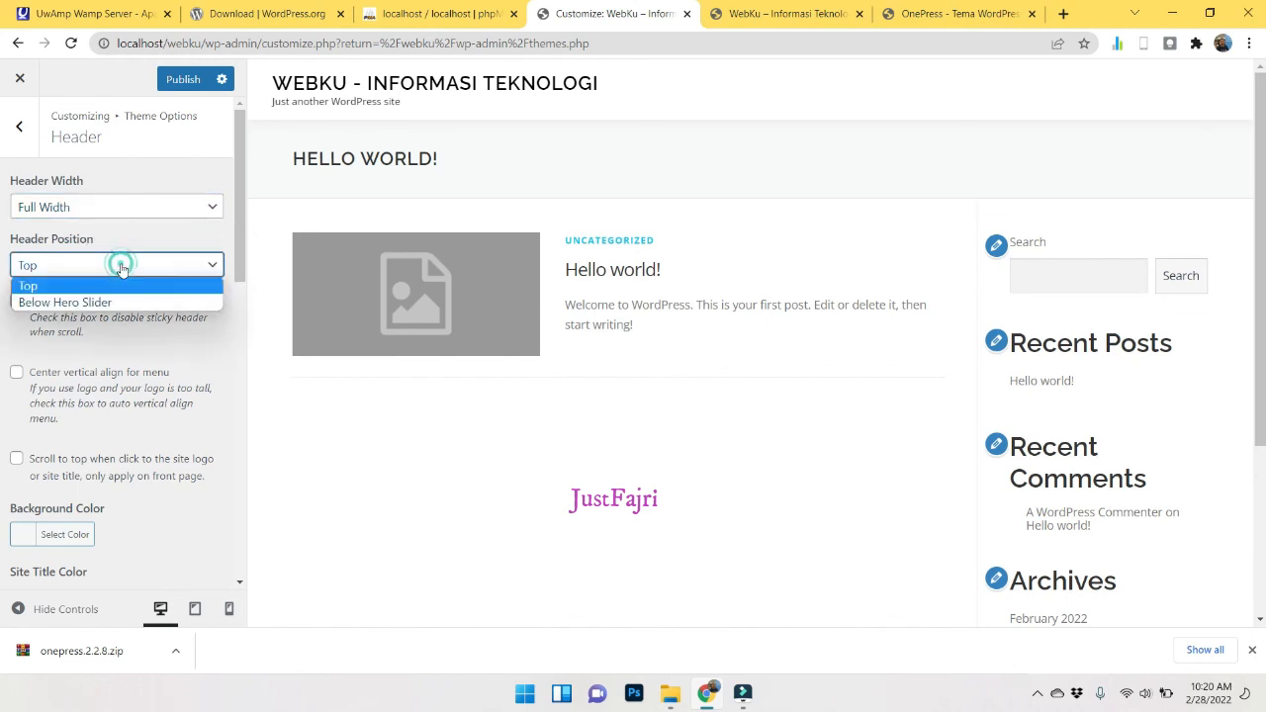
click(65, 302)
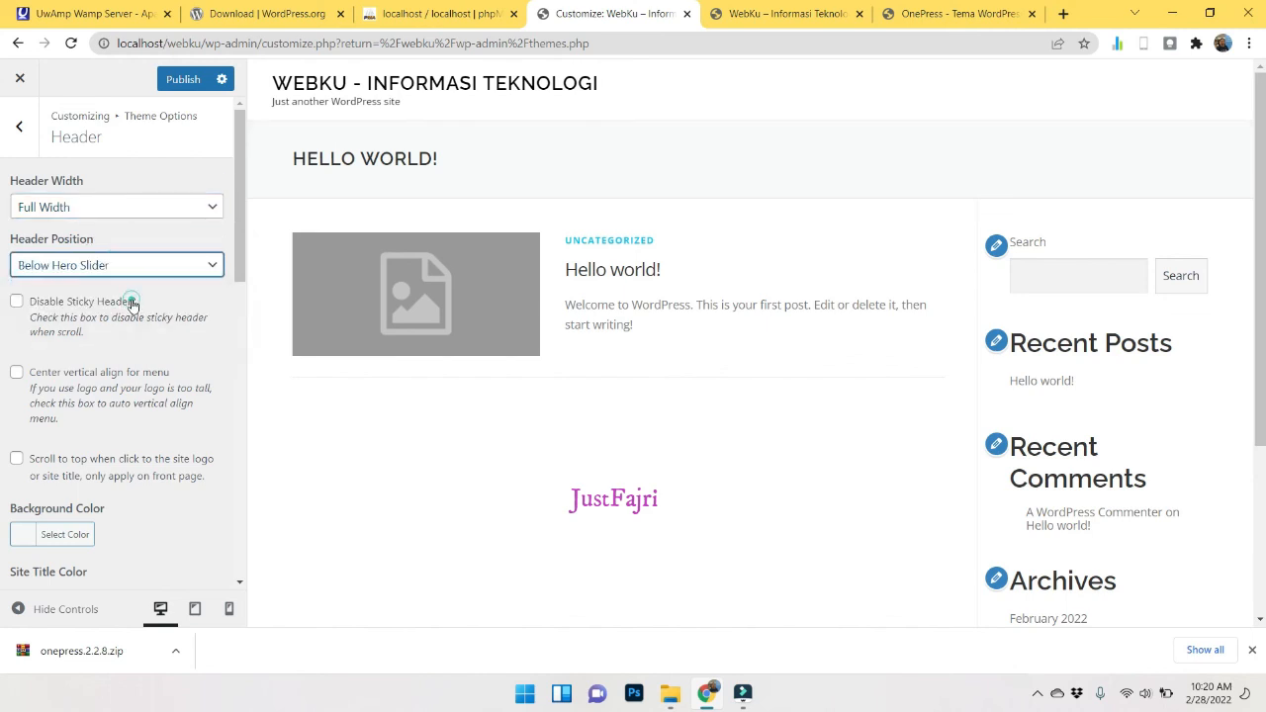
click(189, 210)
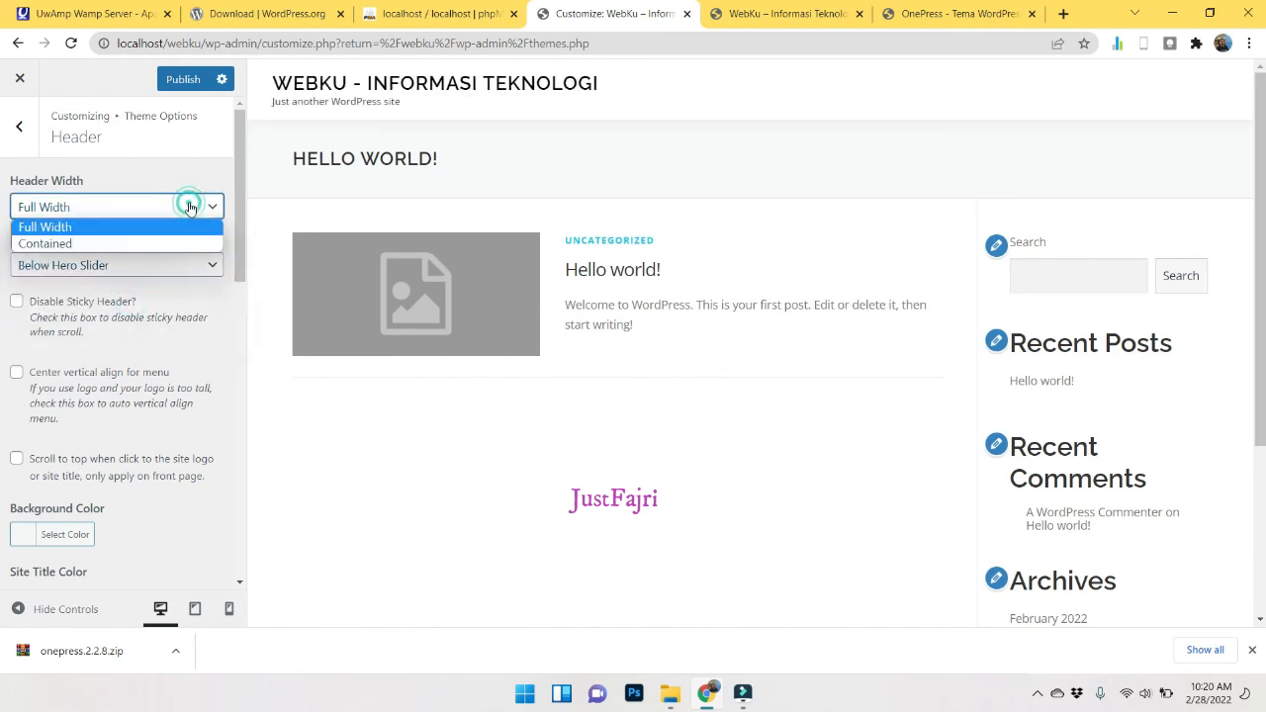
click(83, 246)
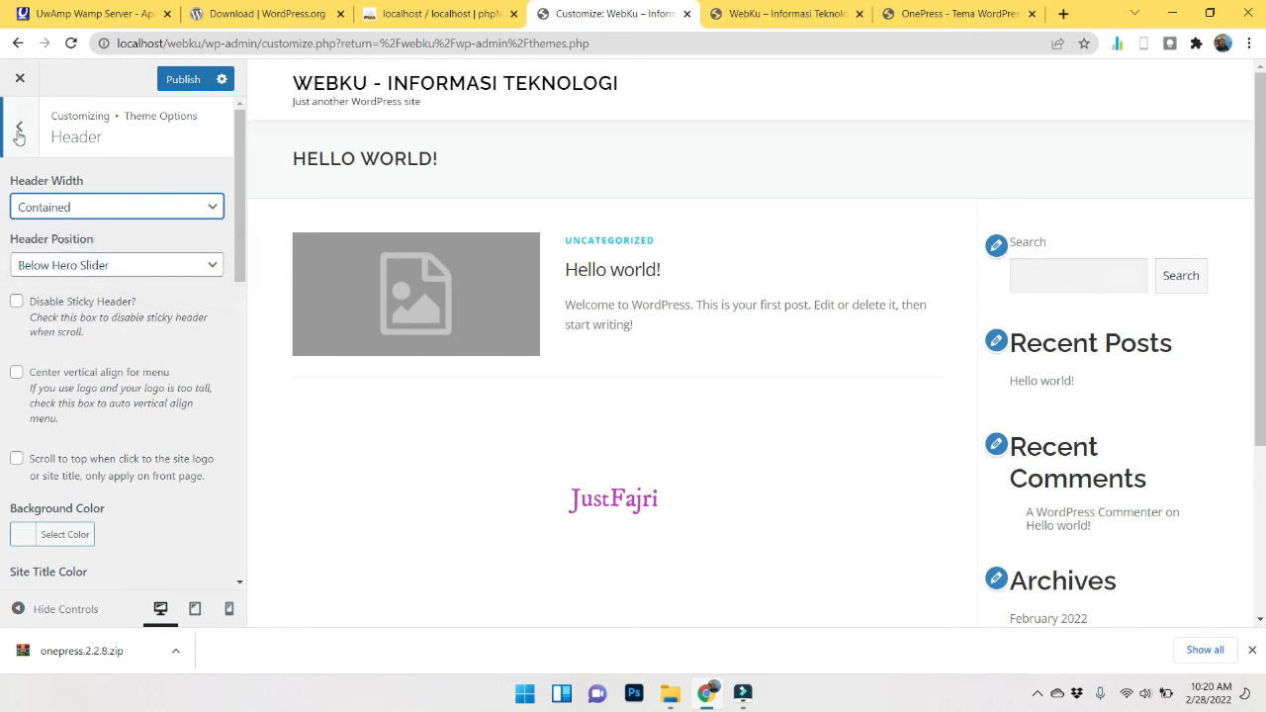
click(19, 125)
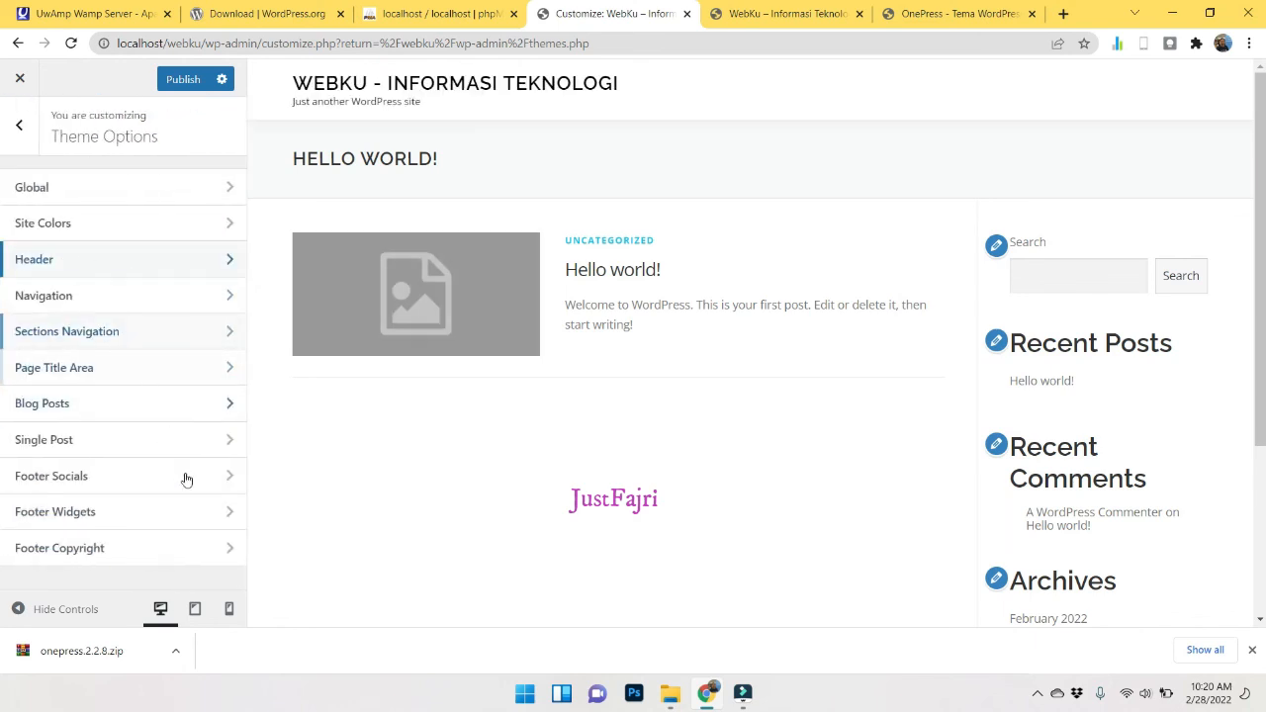
click(19, 78)
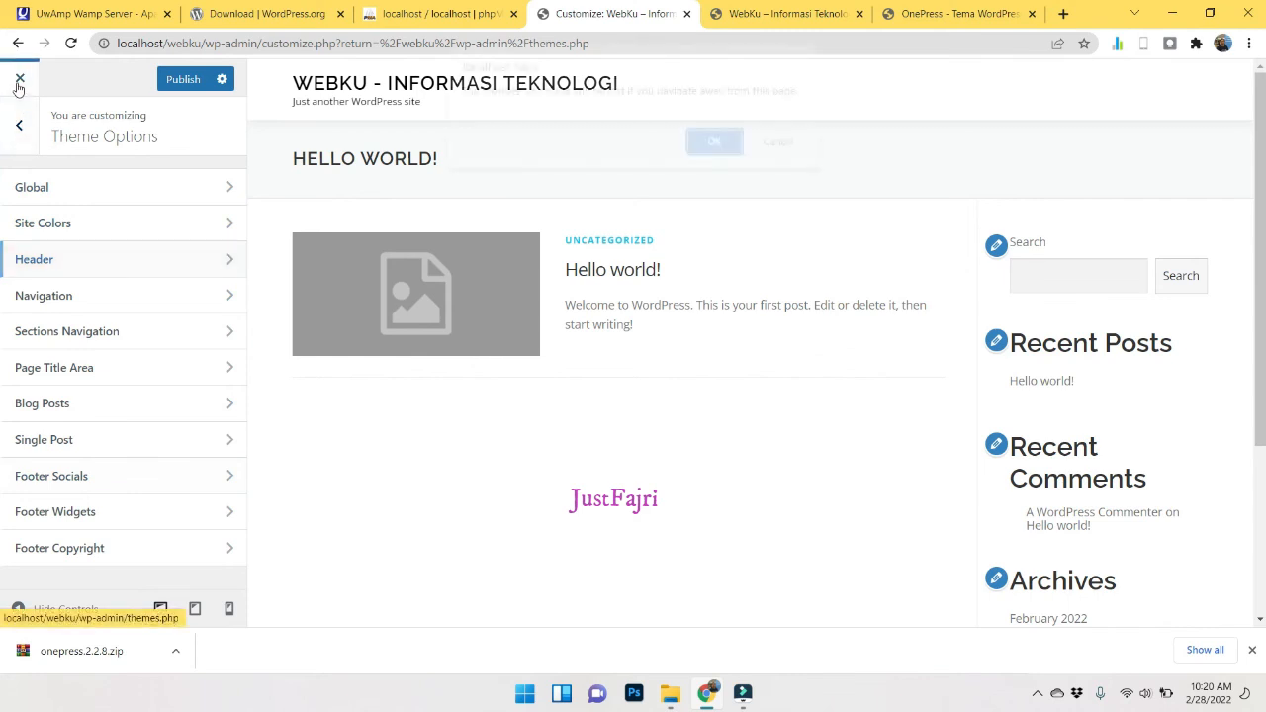
Discard the unsaved header changes, reload the WebKu front page, and return to Manage Themes.
click(723, 154)
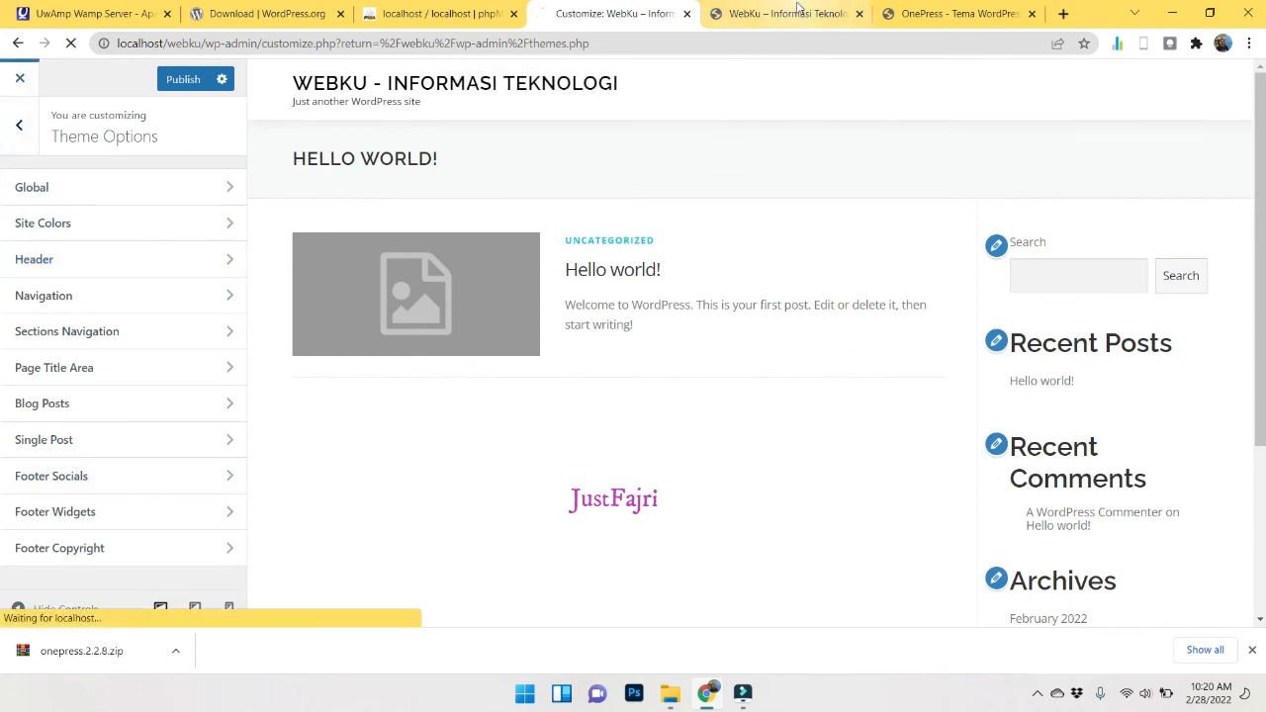
click(798, 9)
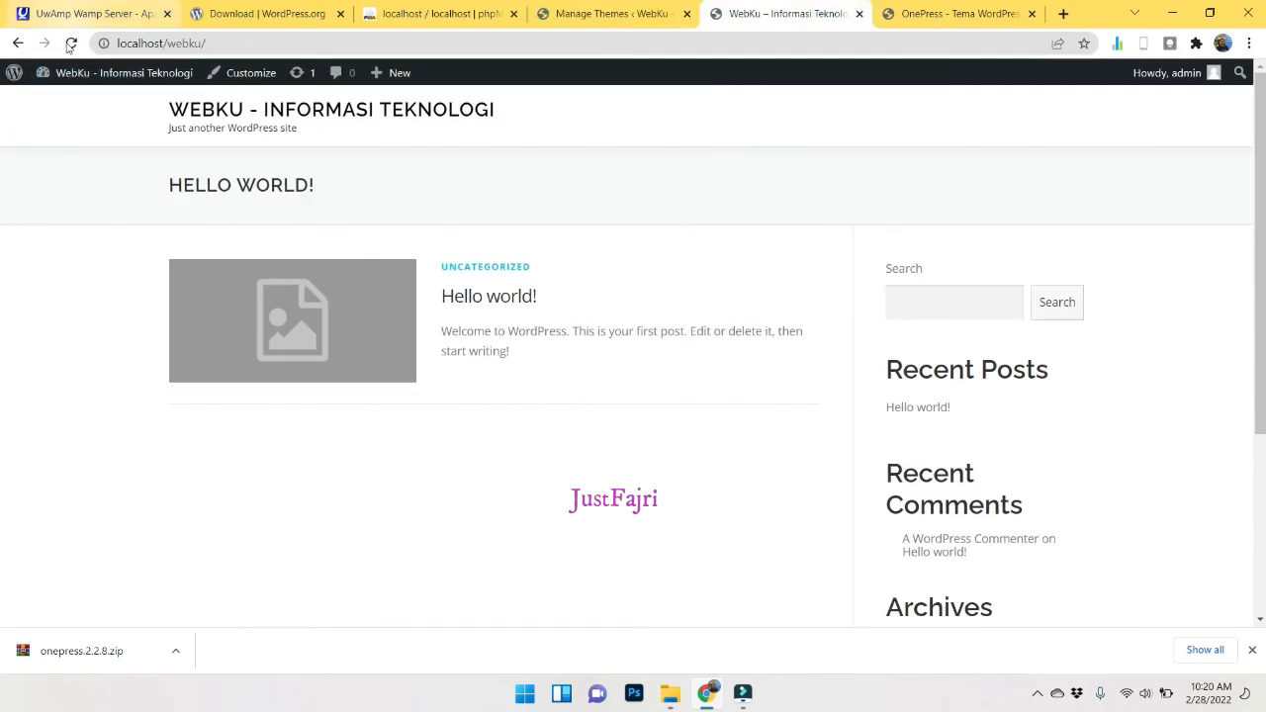
click(71, 43)
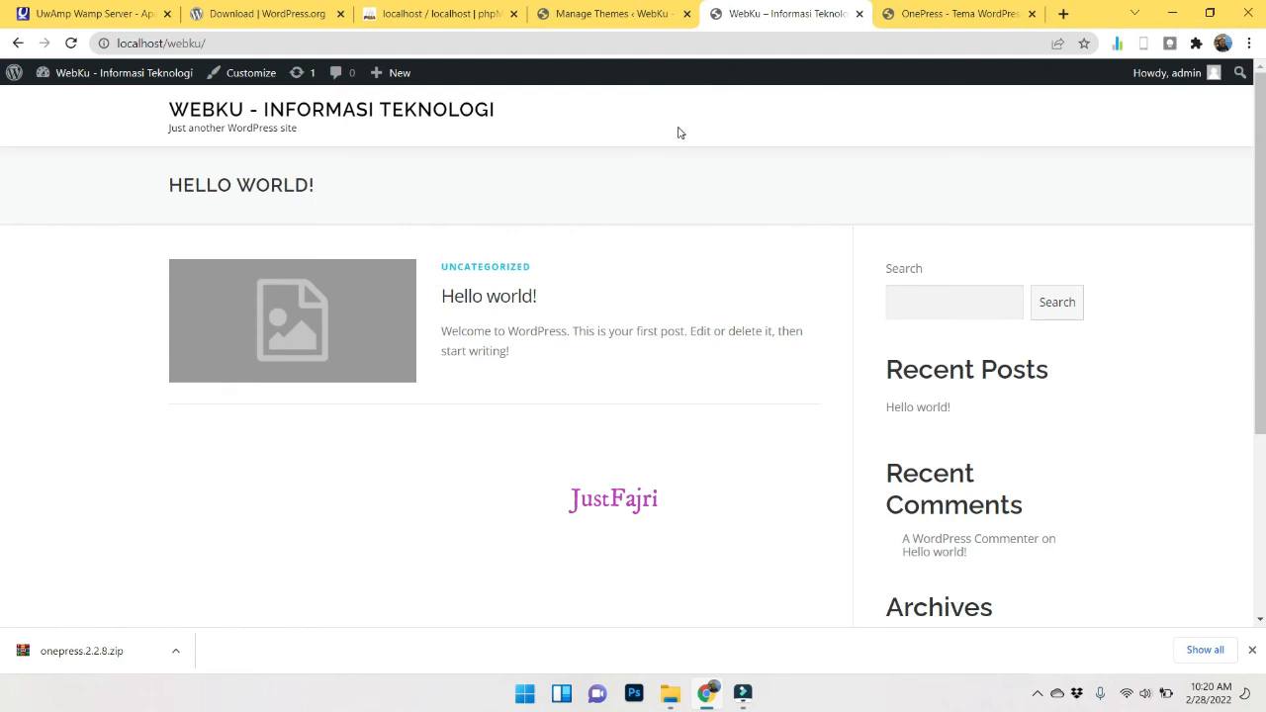
click(613, 13)
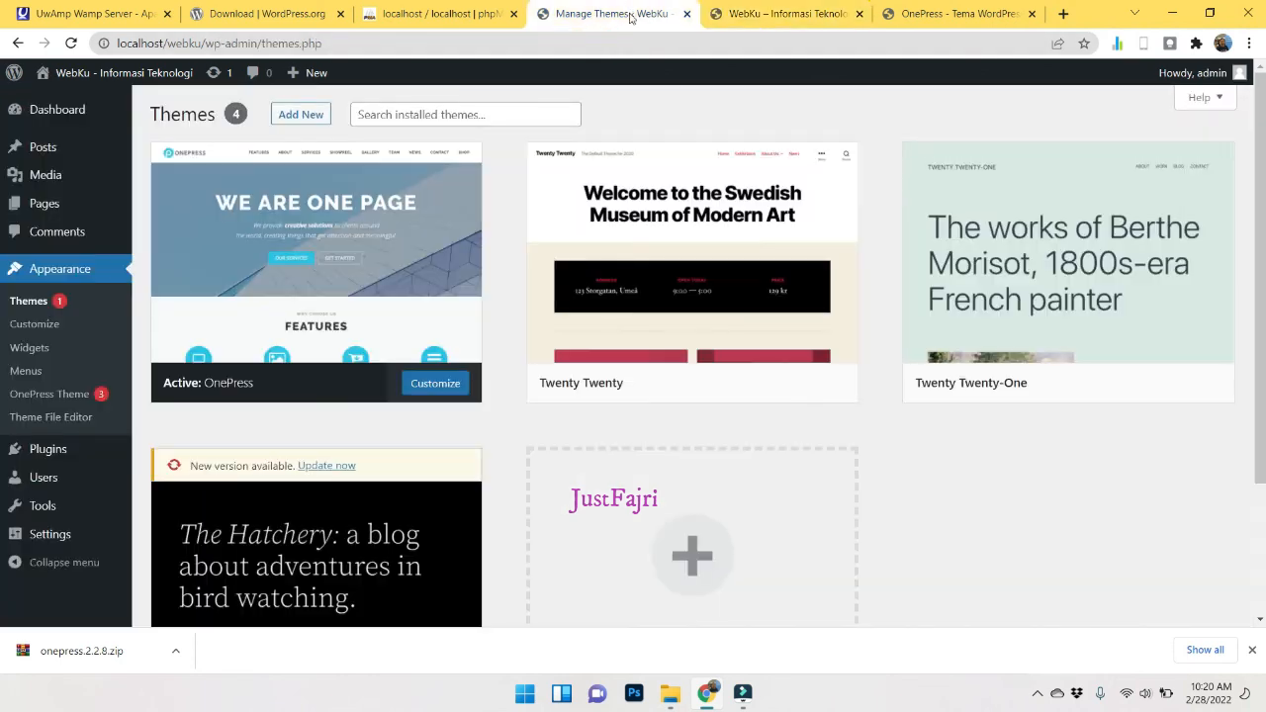